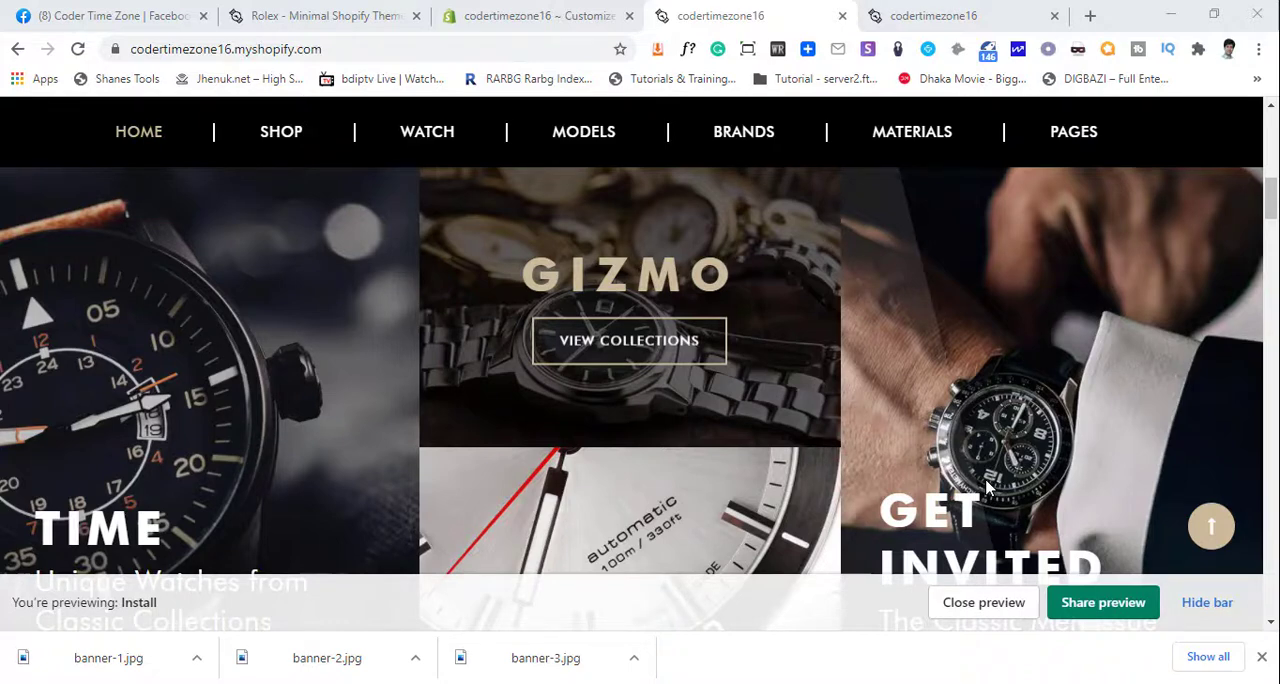
- Examine the store preview's home page from the grid banners down through the Featured Products section
scroll(912, 481, "up", 1)
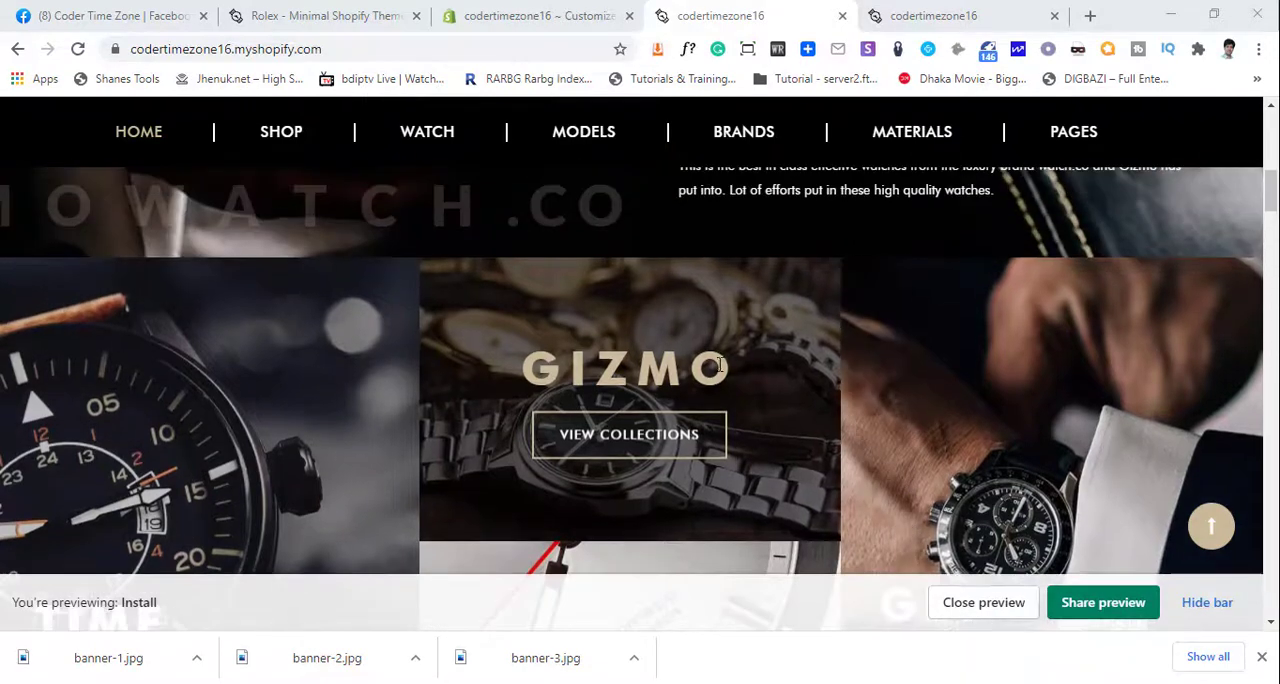
scroll(871, 434, "down", 4)
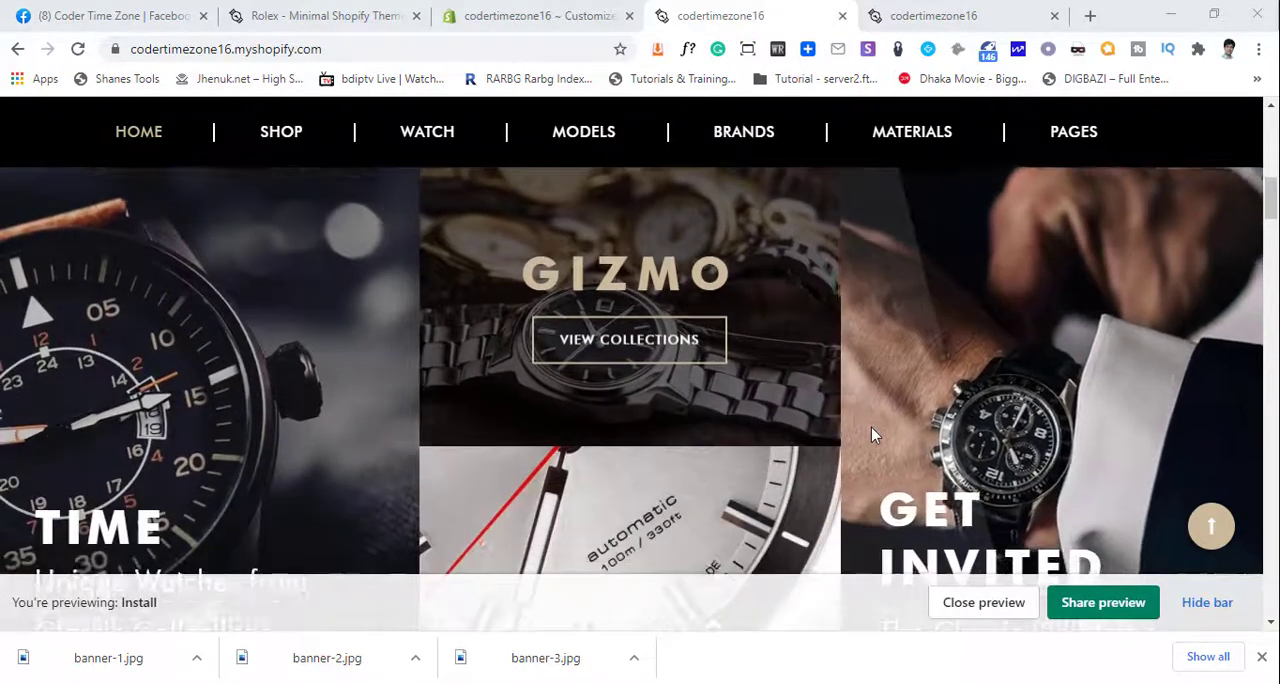
scroll(860, 434, "down", 4)
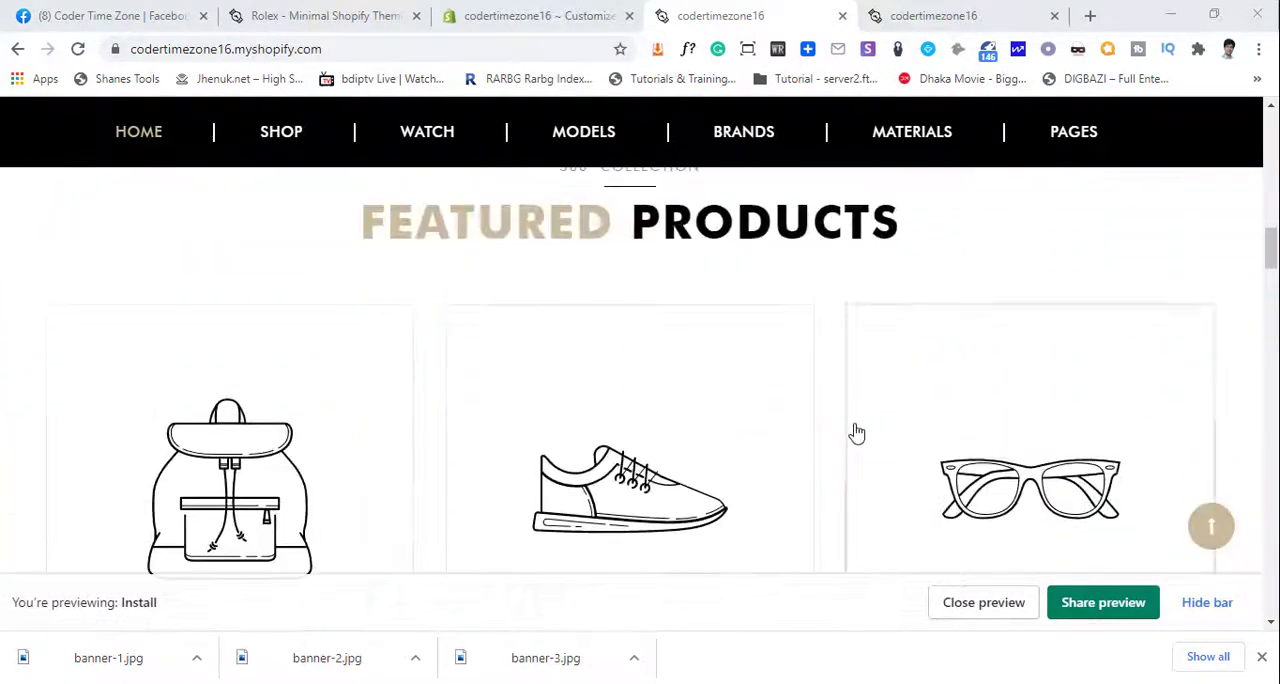
scroll(490, 338, "up", 1)
scroll(849, 334, "down", 2)
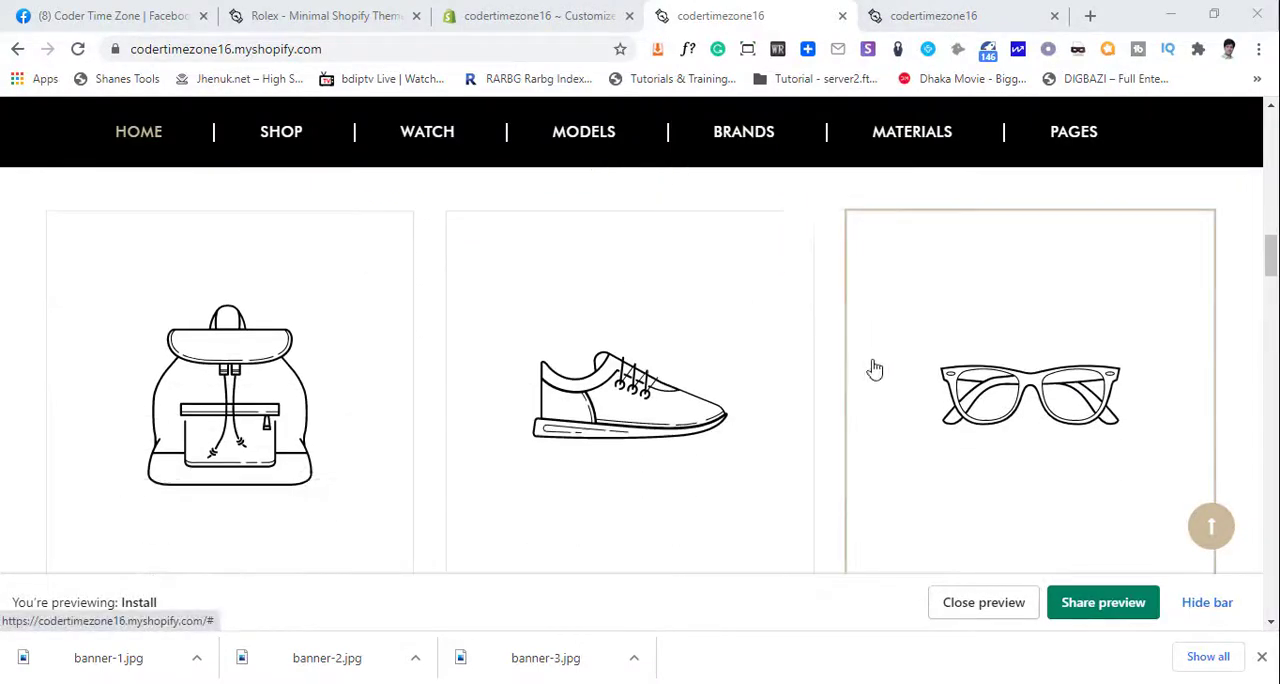
scroll(360, 391, "down", 2)
scroll(569, 424, "down", 2)
scroll(577, 432, "up", 6)
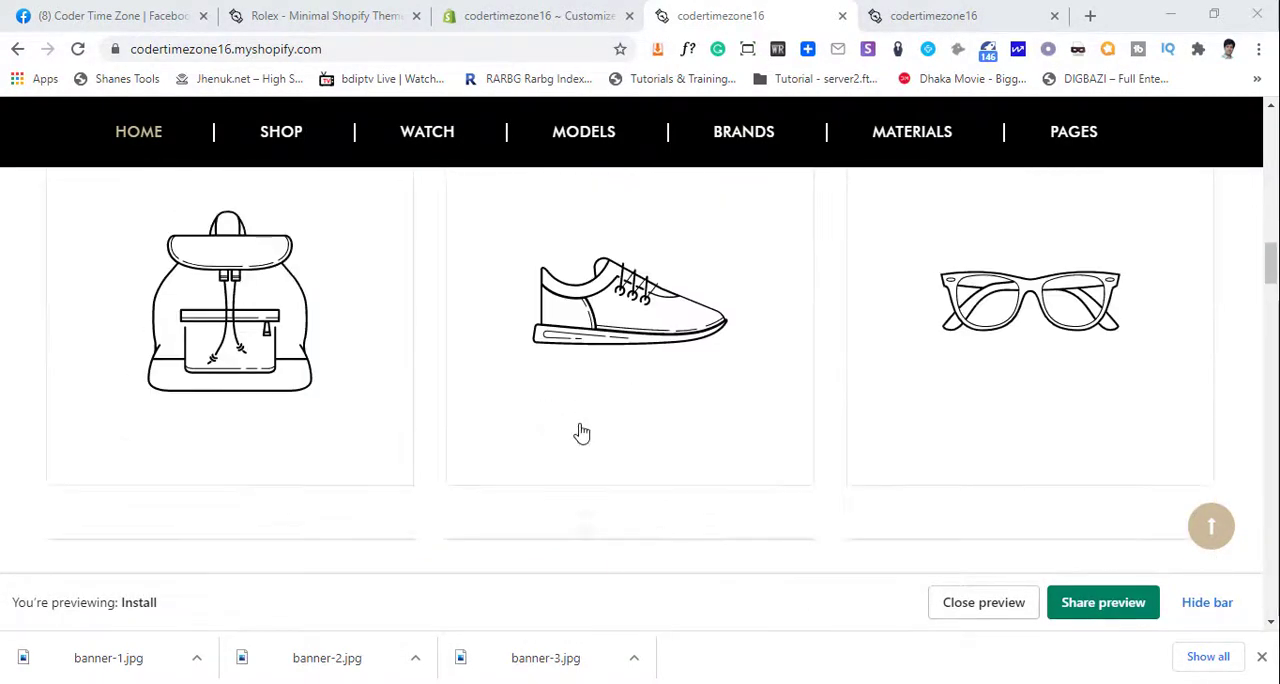
scroll(689, 444, "down", 2)
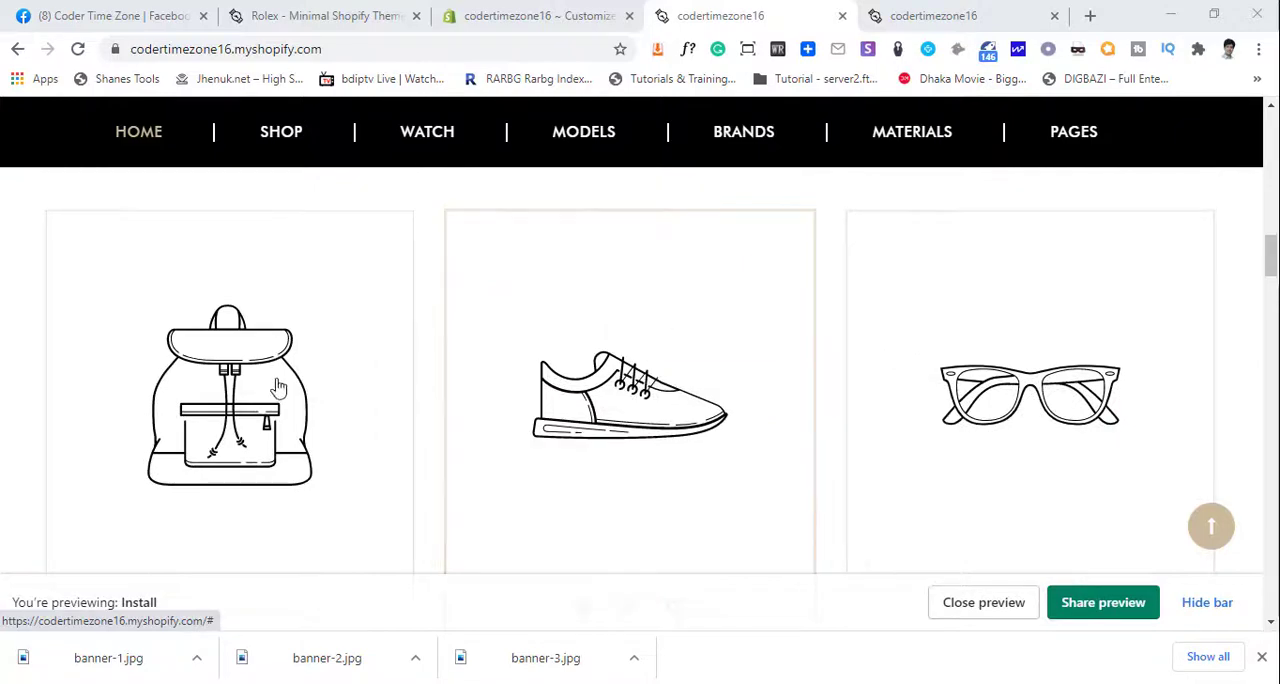
scroll(642, 390, "up", 1)
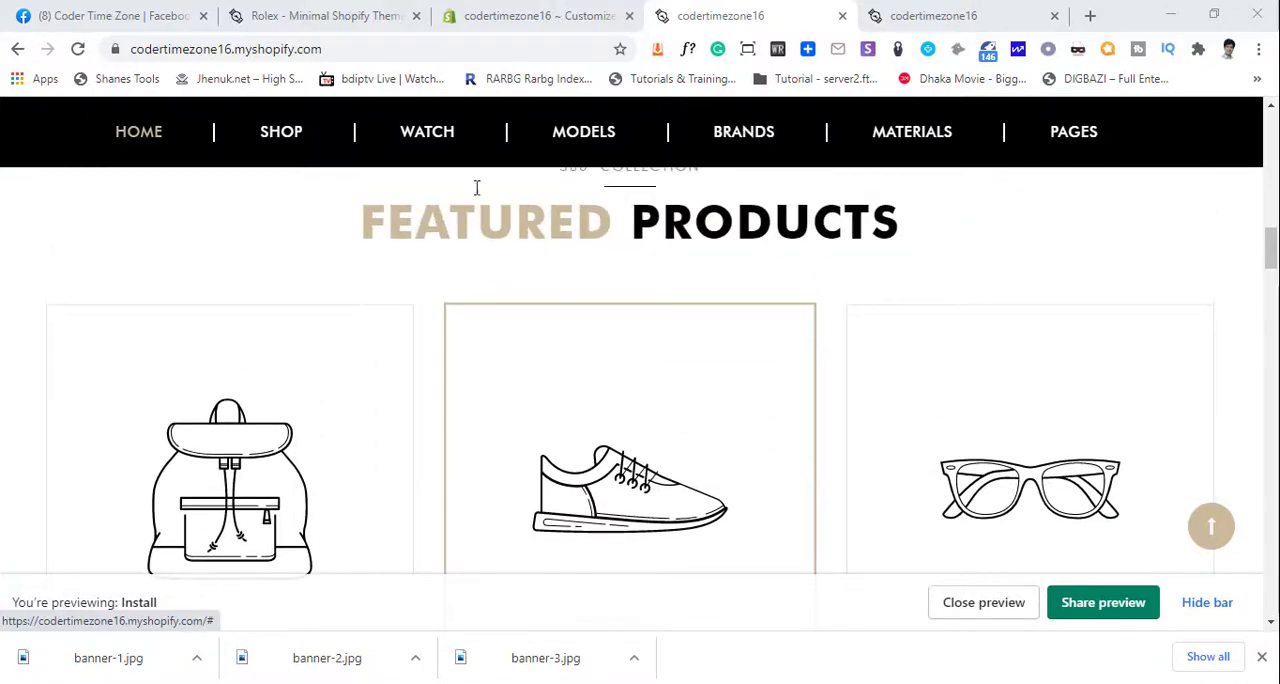
- Switch to the Rolex demo store and examine the watches in its Featured Products section for comparison
left_click(338, 14)
scroll(493, 353, "down", 4)
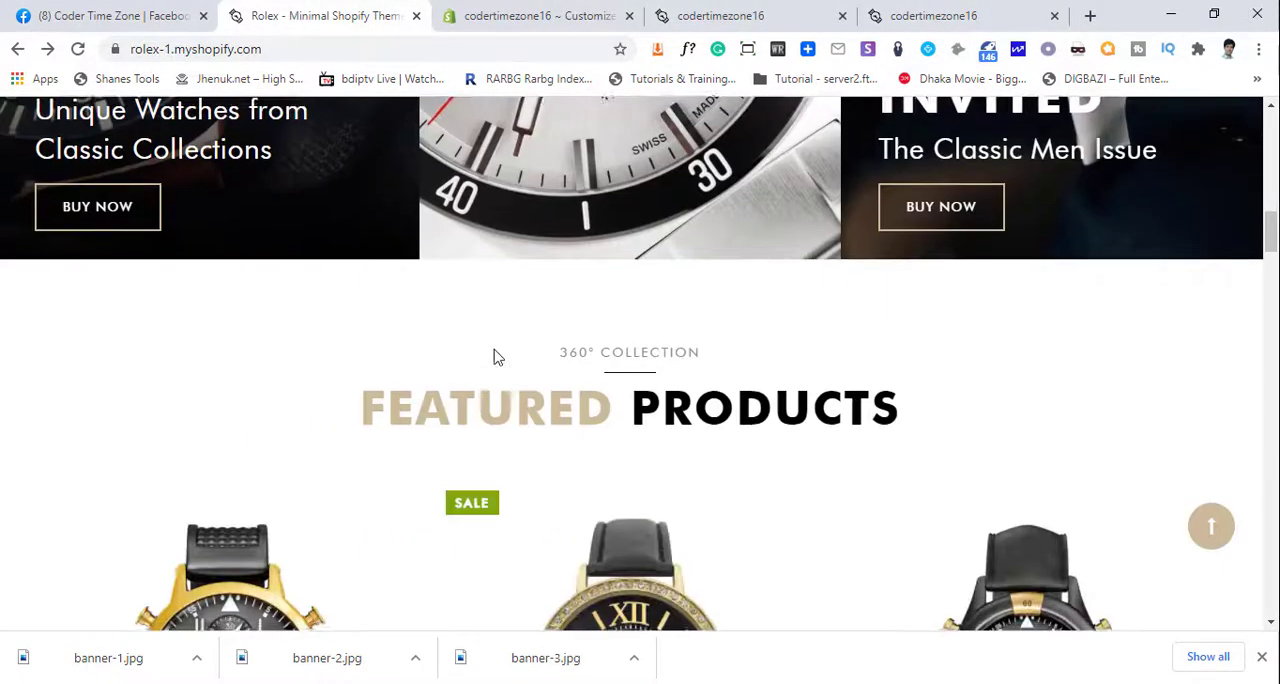
scroll(430, 300, "down", 3)
scroll(967, 420, "down", 2)
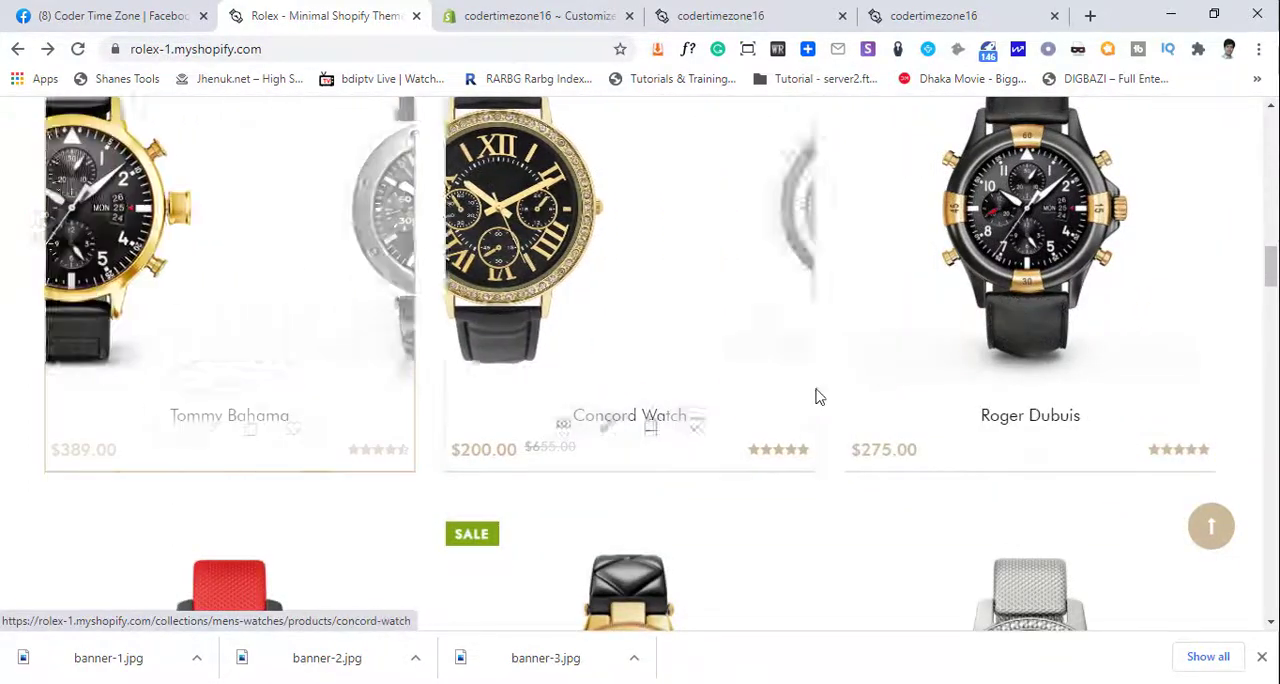
scroll(379, 480, "down", 2)
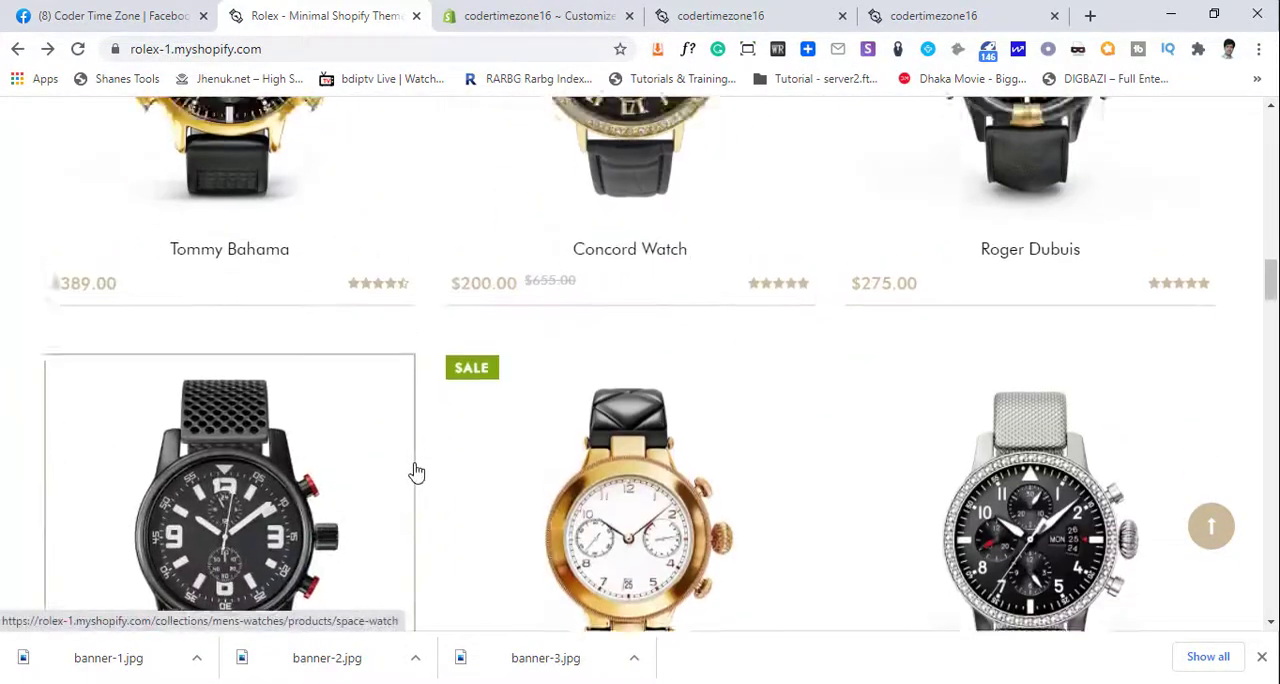
scroll(414, 471, "up", 2)
scroll(443, 471, "down", 3)
scroll(443, 470, "down", 4)
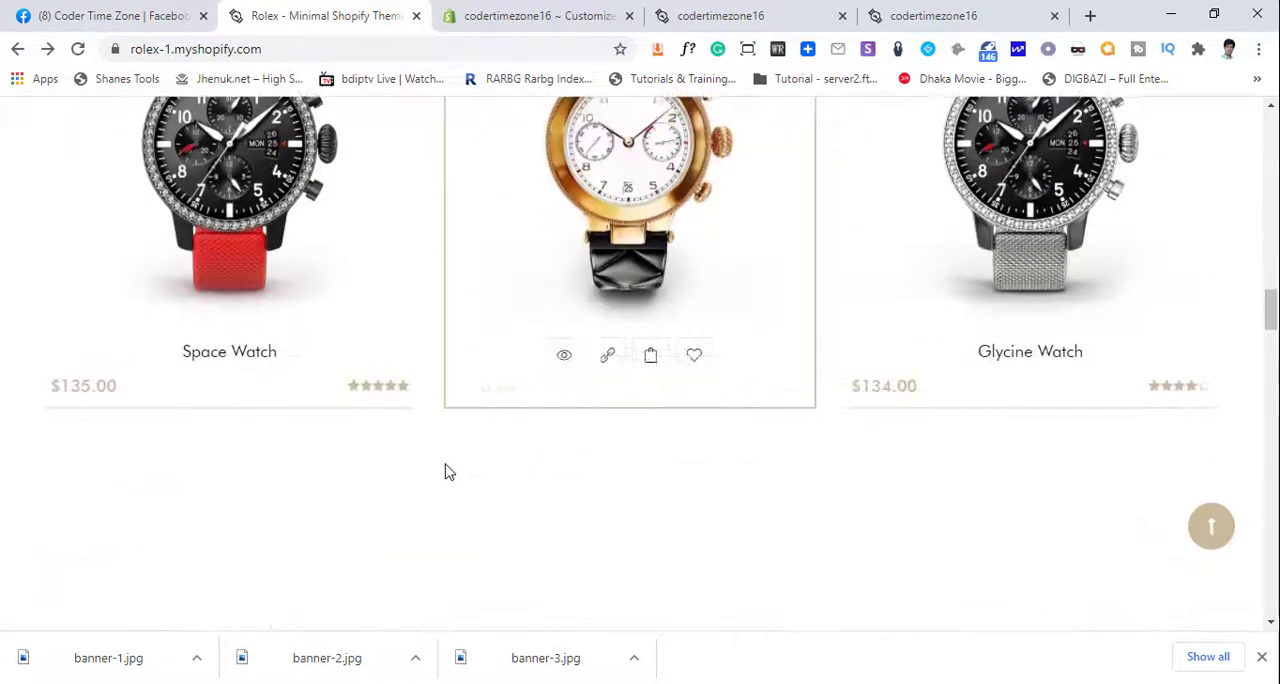
scroll(446, 472, "up", 5)
scroll(450, 476, "up", 3)
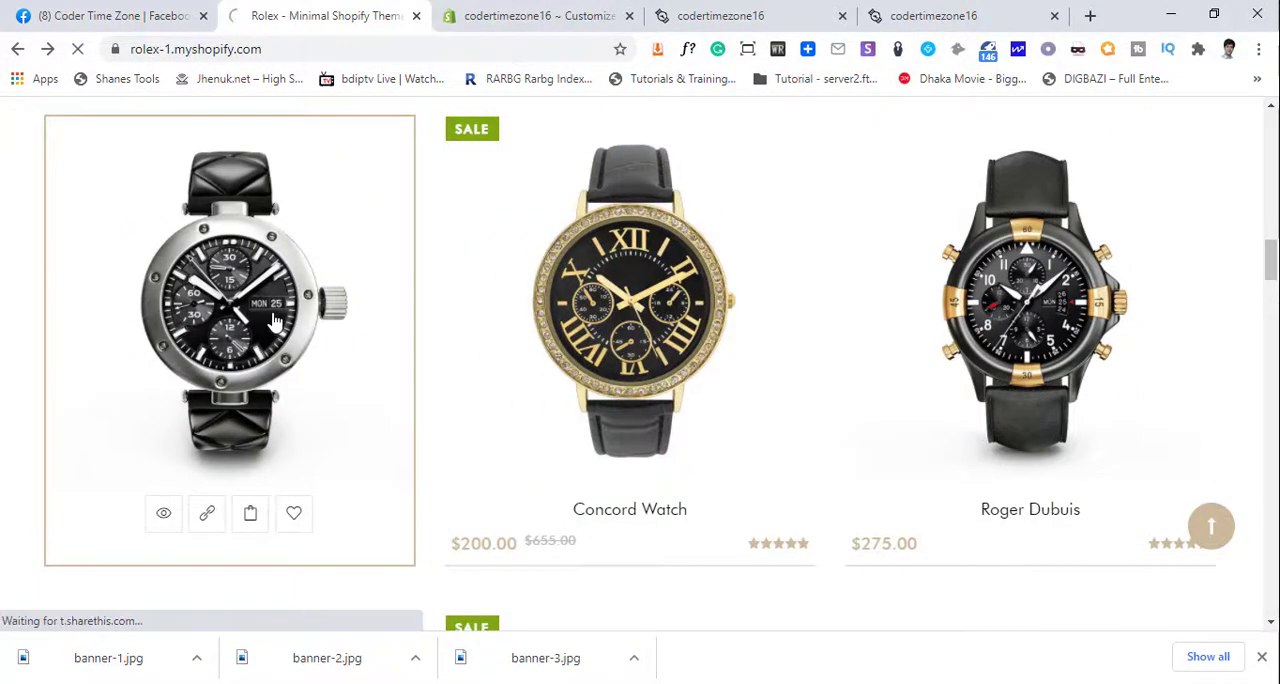
- Open the demo's Tommy Bahama watch, dismiss the newsletter popup and examine the product page's options and purchase details
left_click(273, 320)
scroll(589, 386, "down", 4)
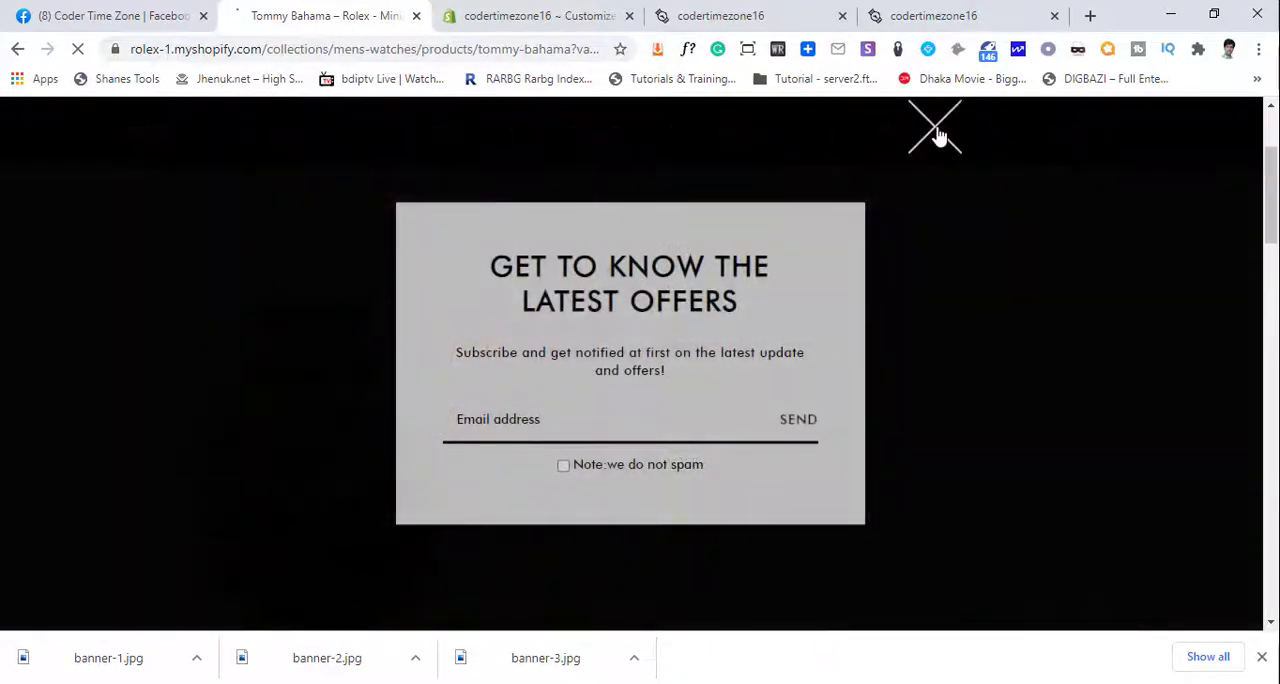
left_click(937, 135)
scroll(870, 441, "down", 4)
scroll(480, 352, "up", 2)
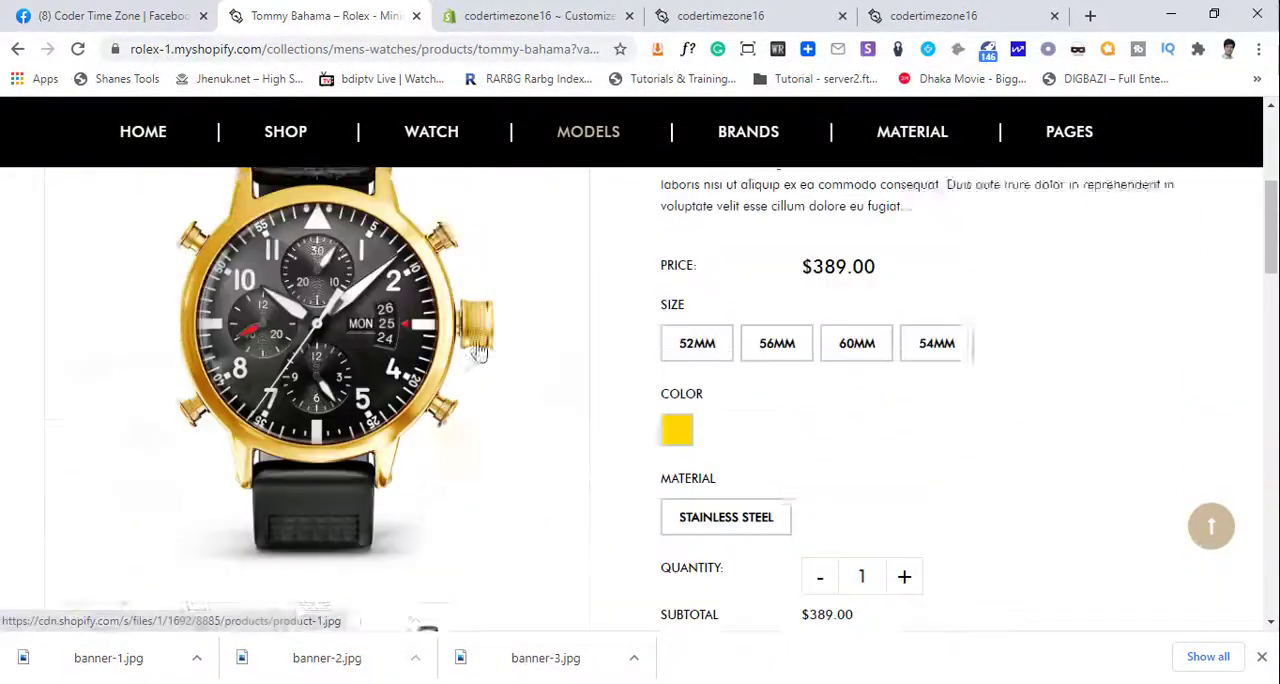
scroll(480, 352, "up", 2)
scroll(408, 474, "down", 8)
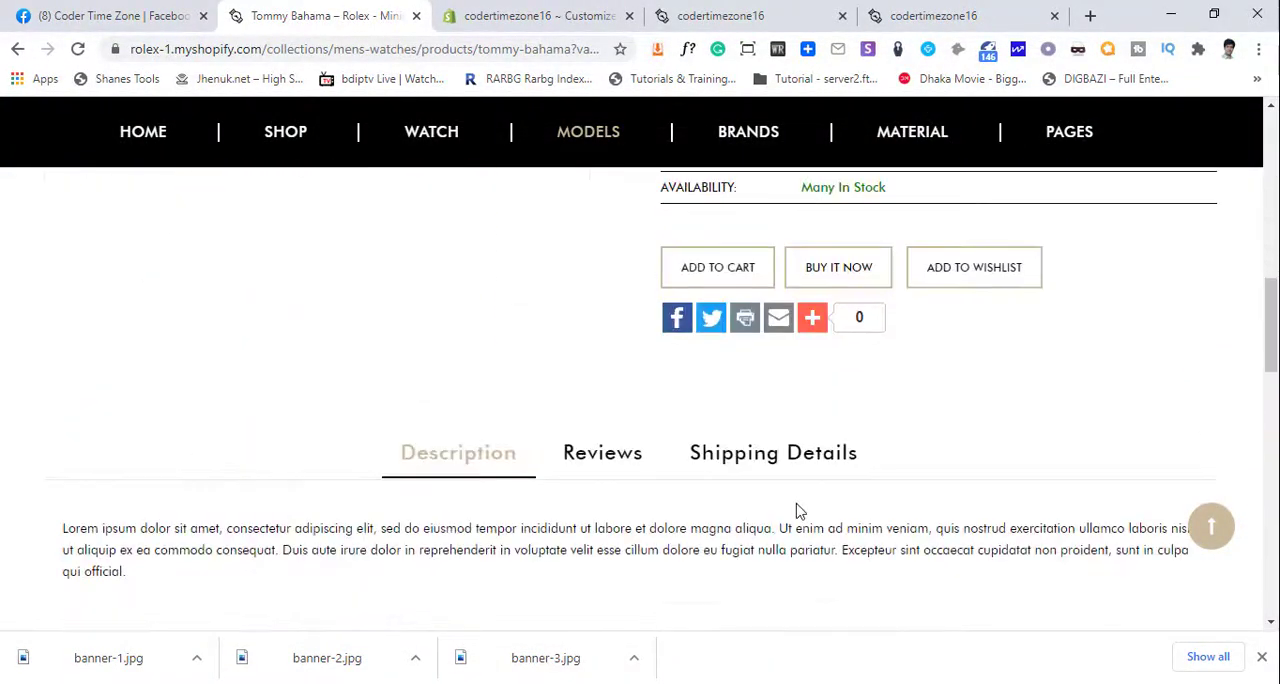
scroll(755, 452, "up", 2)
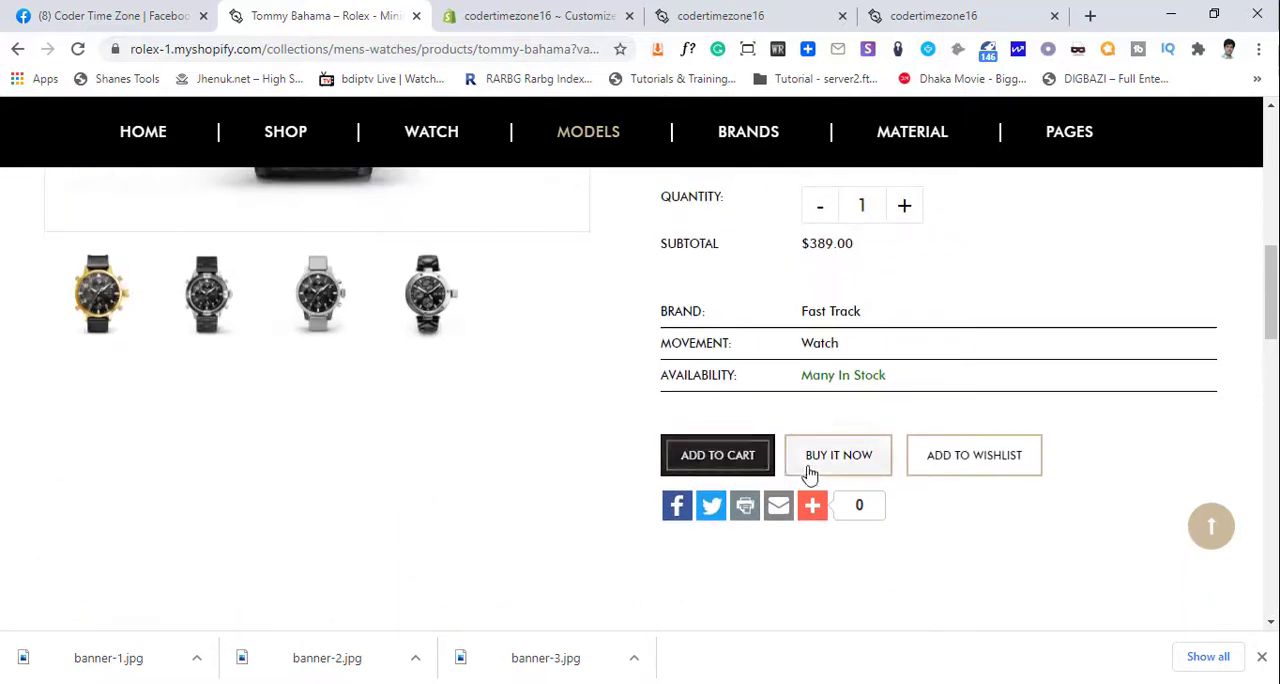
scroll(457, 427, "up", 4)
scroll(457, 427, "up", 4)
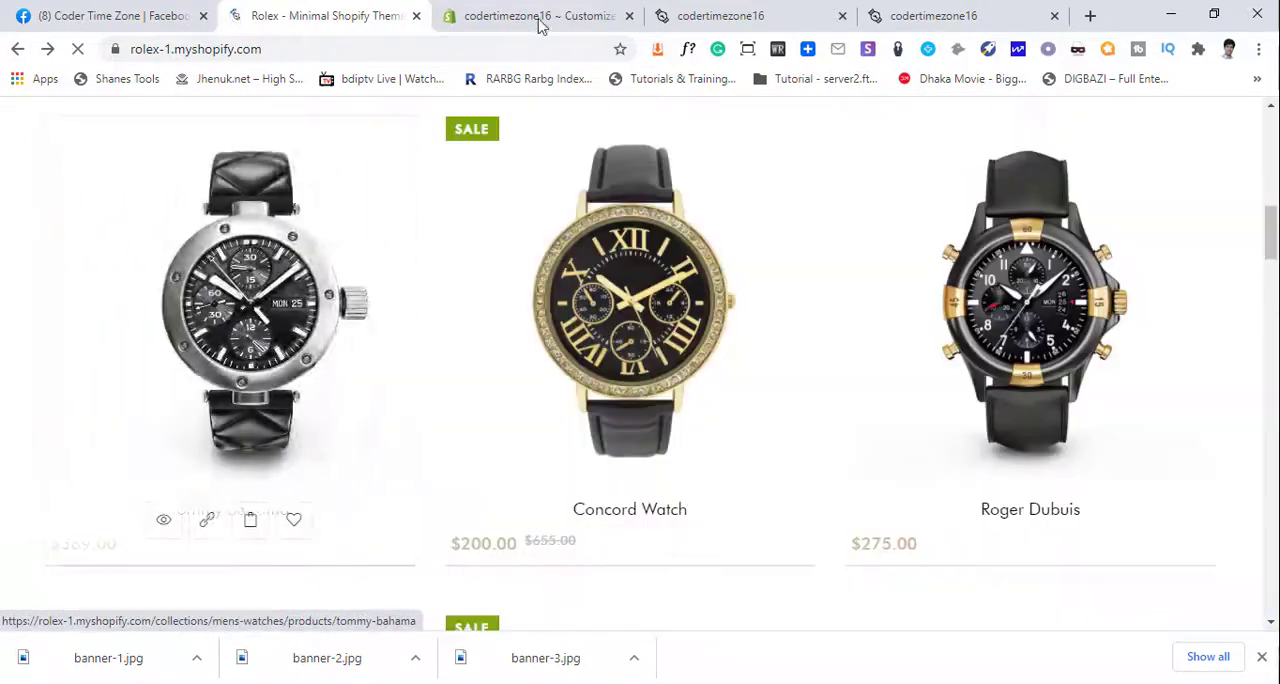
- Return to the store's theme customizer, open the Featured products section and review its collection and product display settings
left_click(543, 15)
scroll(97, 412, "down", 2)
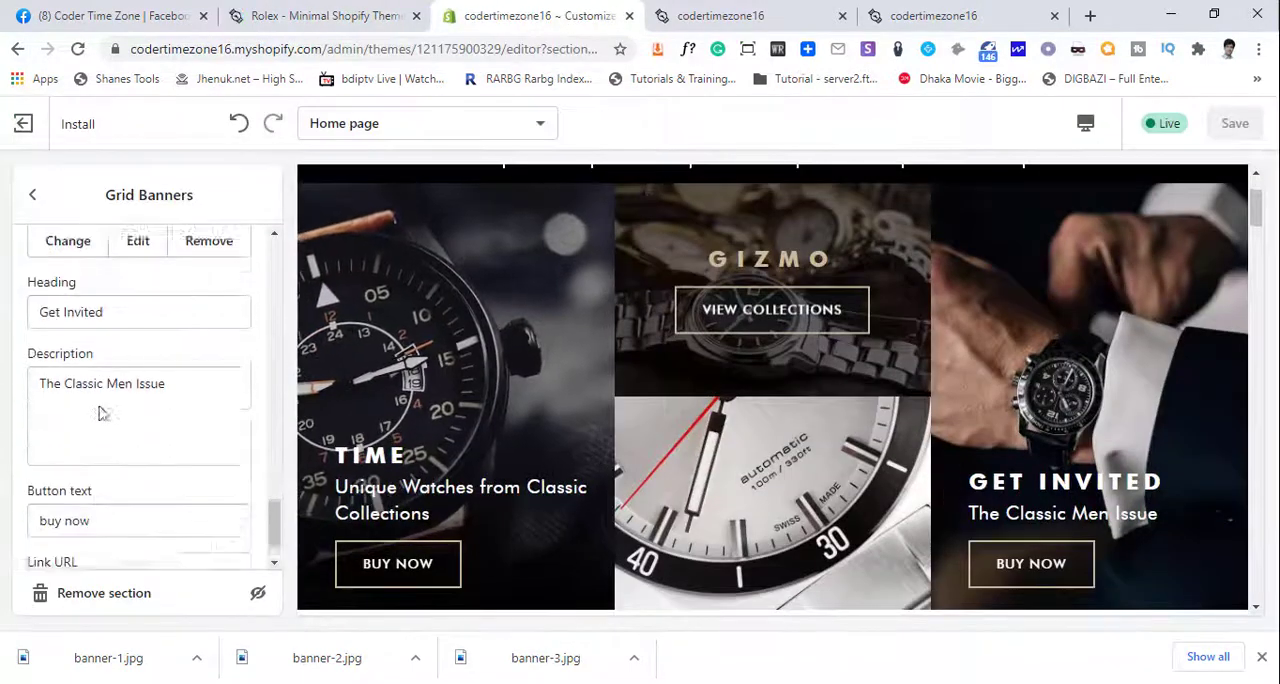
left_click(46, 203)
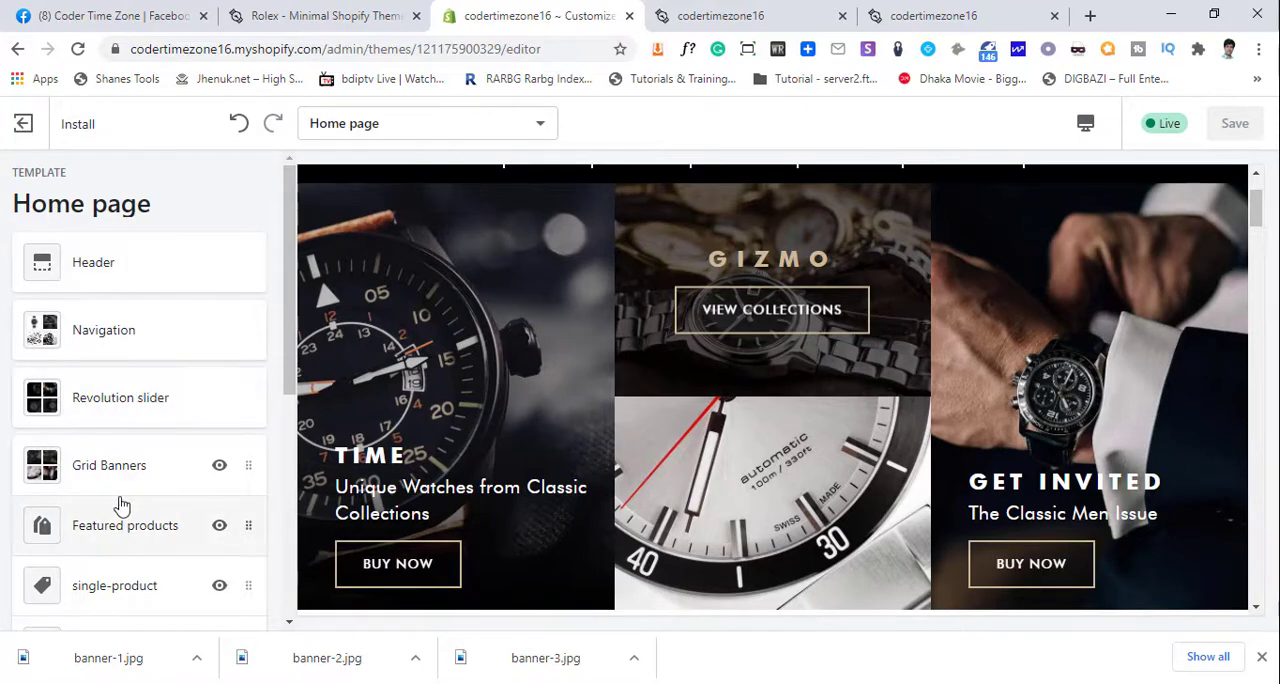
scroll(125, 505, "down", 1)
left_click(141, 440)
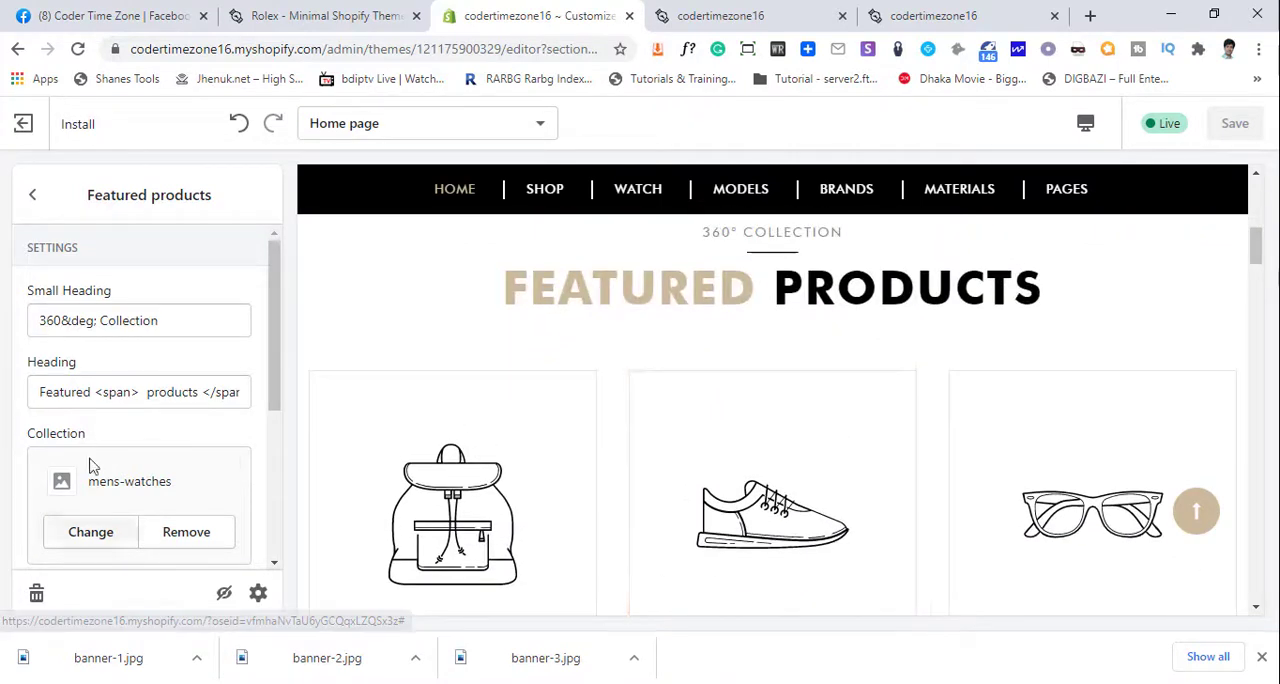
scroll(111, 470, "down", 1)
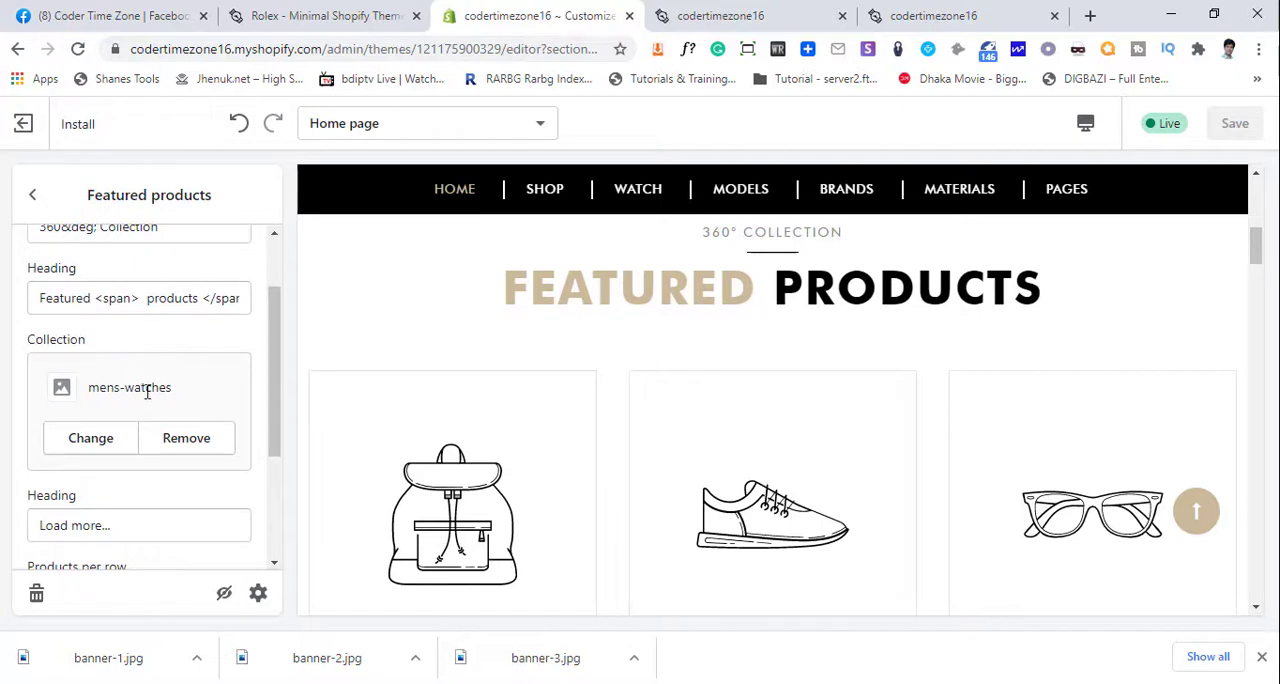
scroll(100, 443, "down", 2)
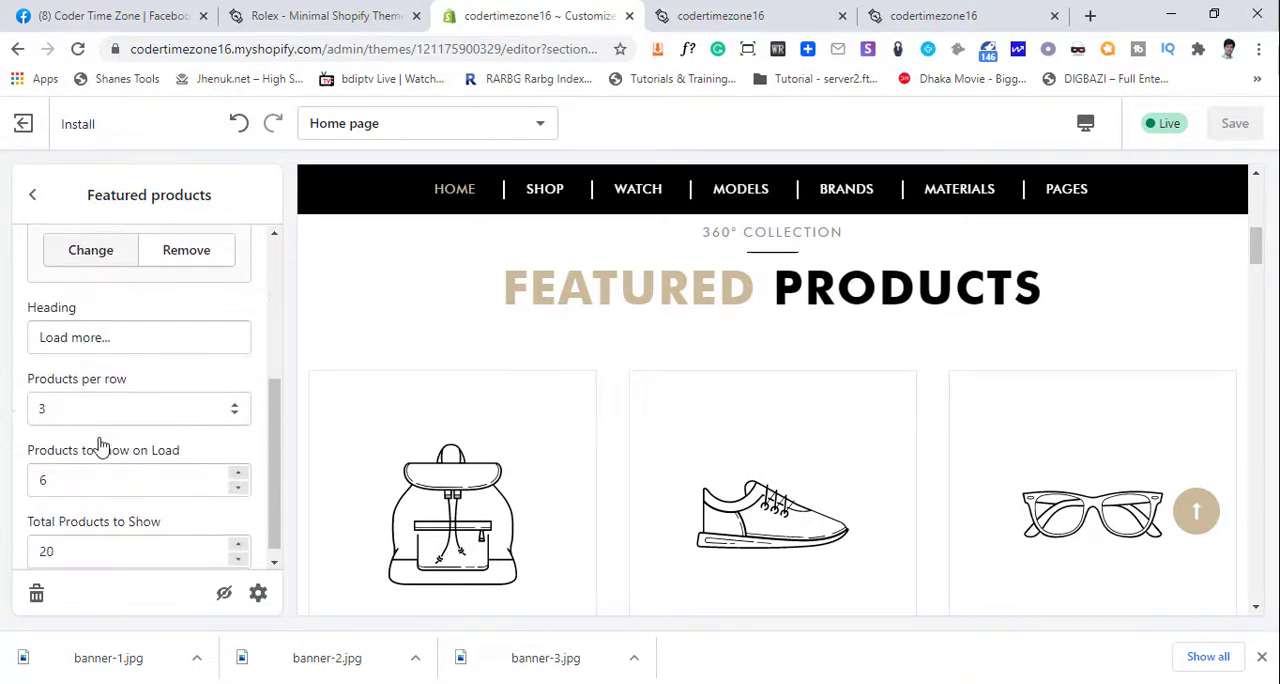
scroll(99, 437, "up", 1)
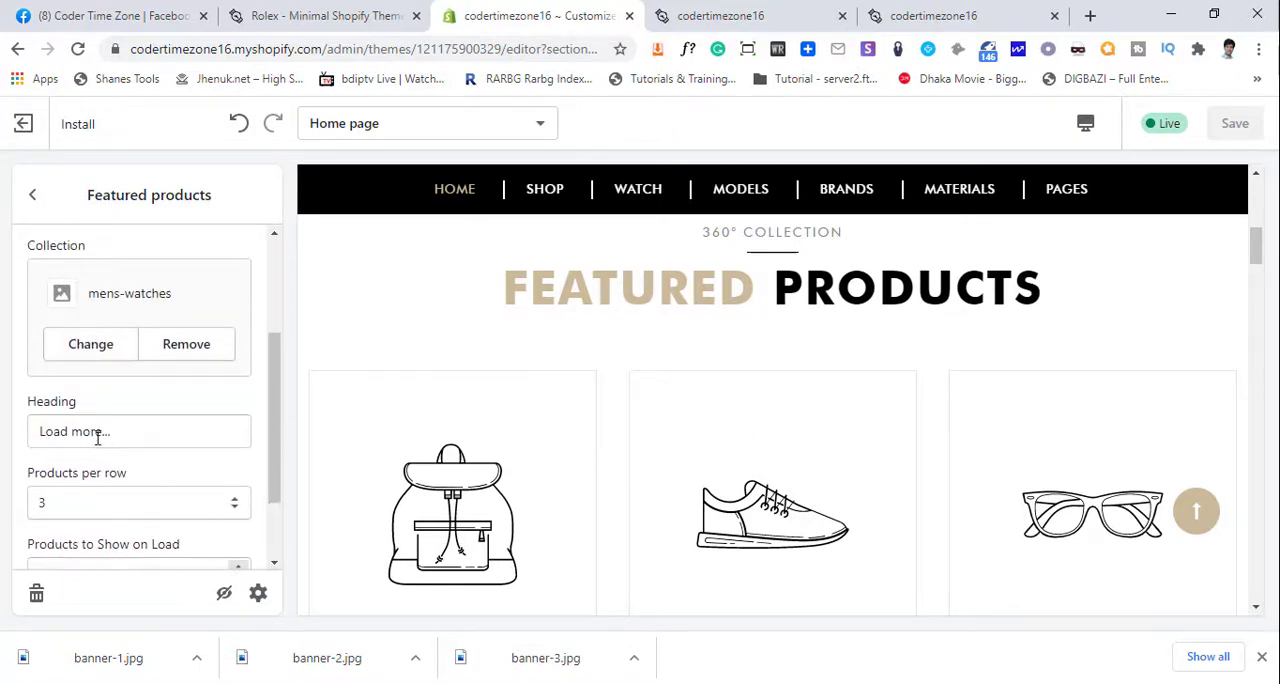
- Try the Home page collection in the Featured products section, check it in the preview and cancel the selection
left_click(118, 348)
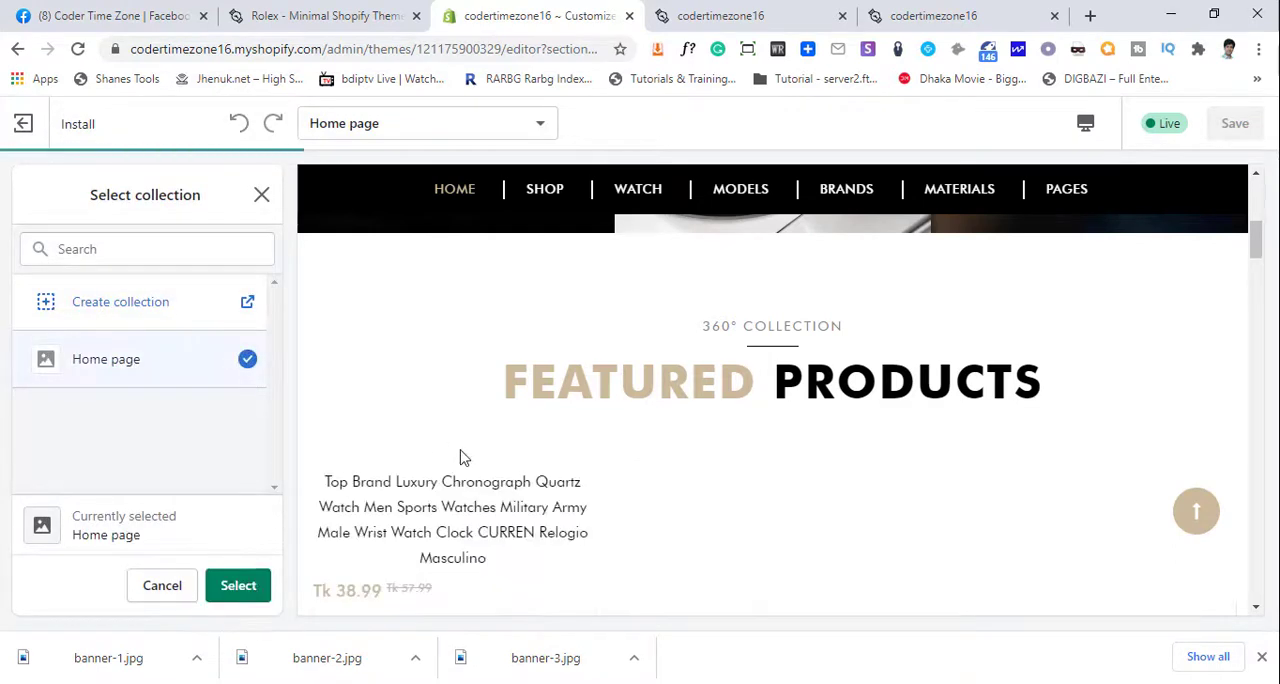
scroll(686, 512, "down", 3)
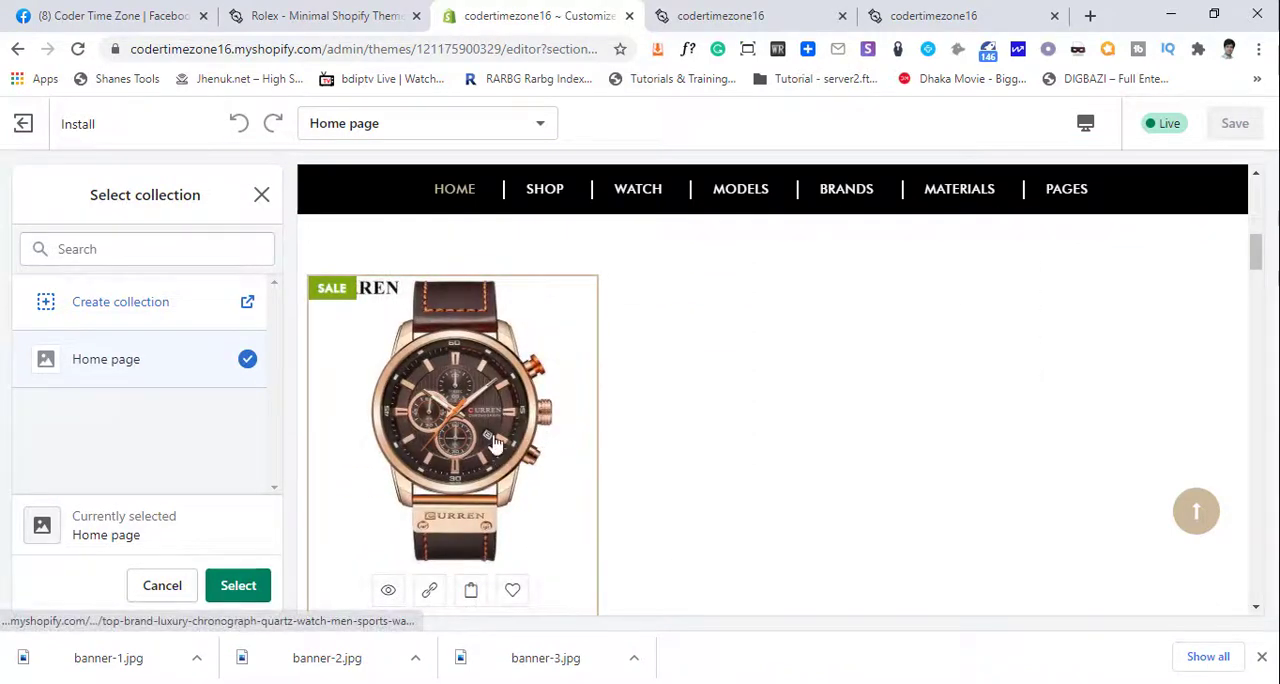
scroll(448, 492, "down", 2)
scroll(475, 515, "up", 3)
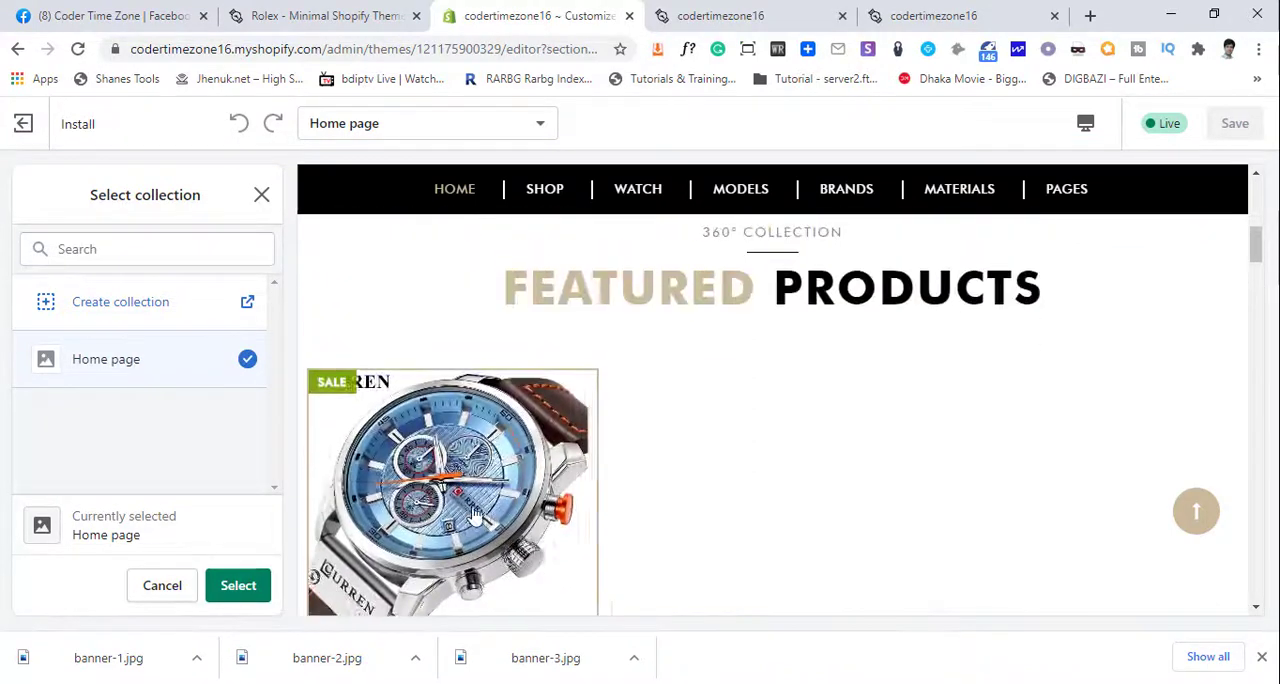
scroll(474, 513, "down", 2)
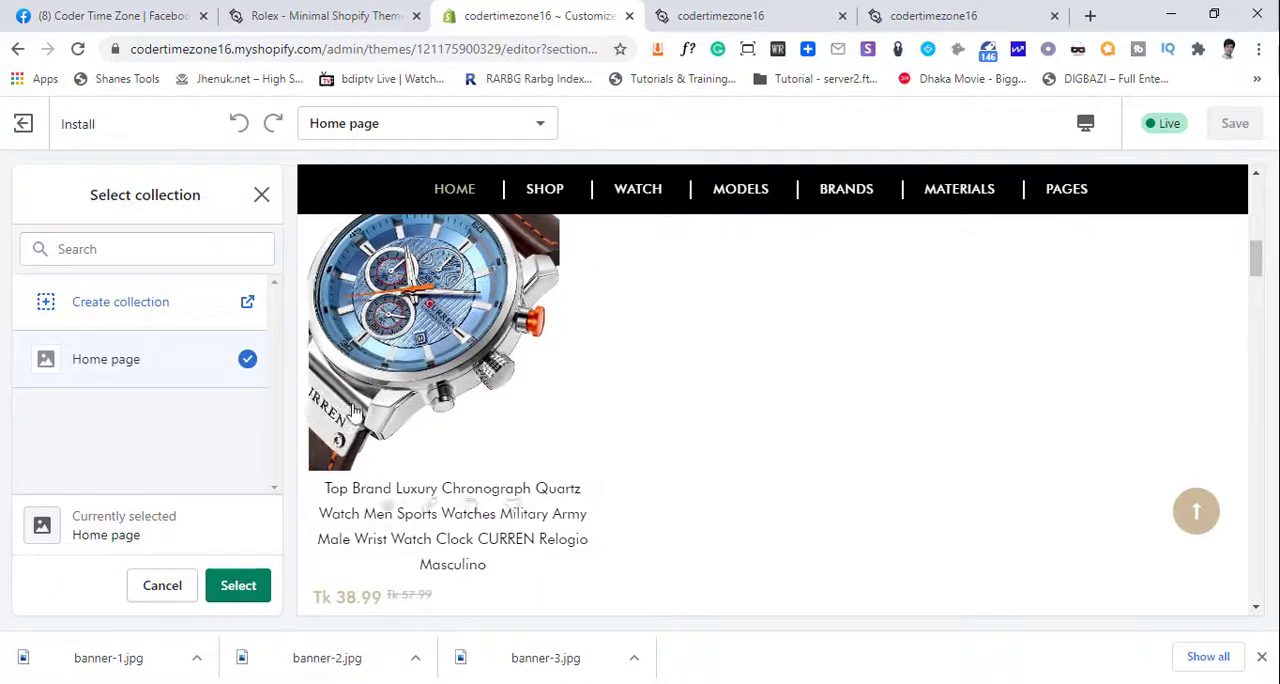
scroll(811, 455, "down", 3)
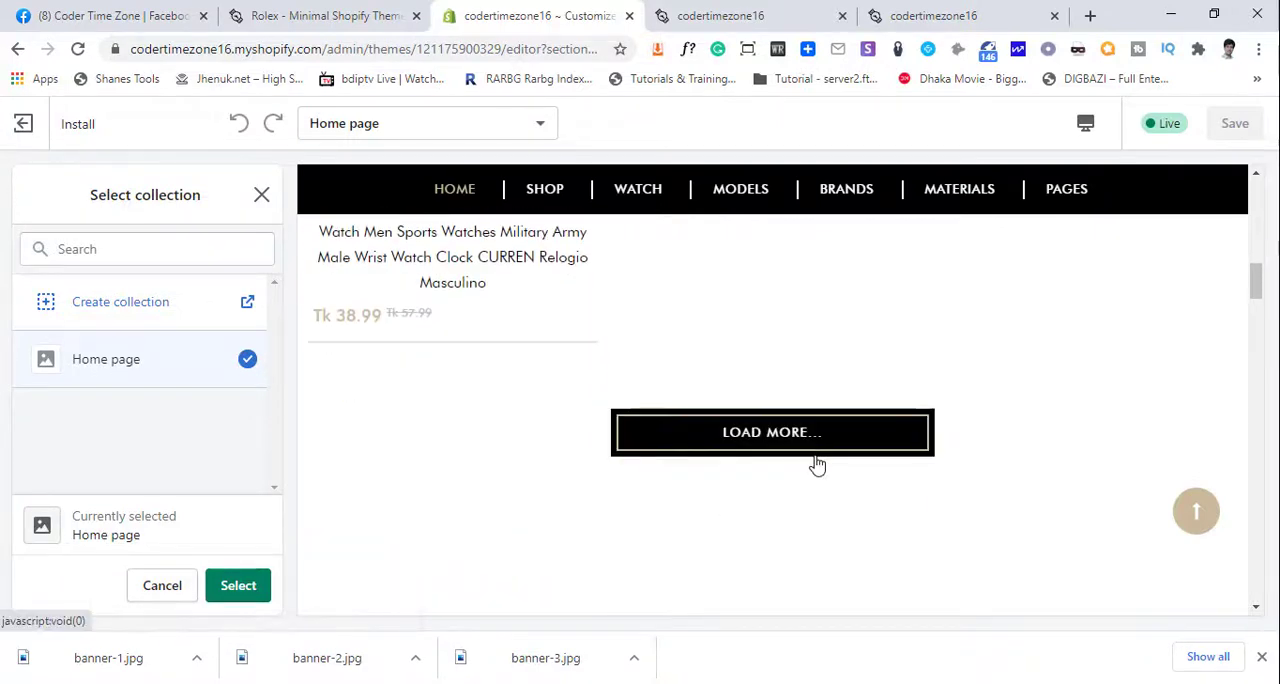
scroll(818, 465, "up", 3)
scroll(816, 464, "up", 2)
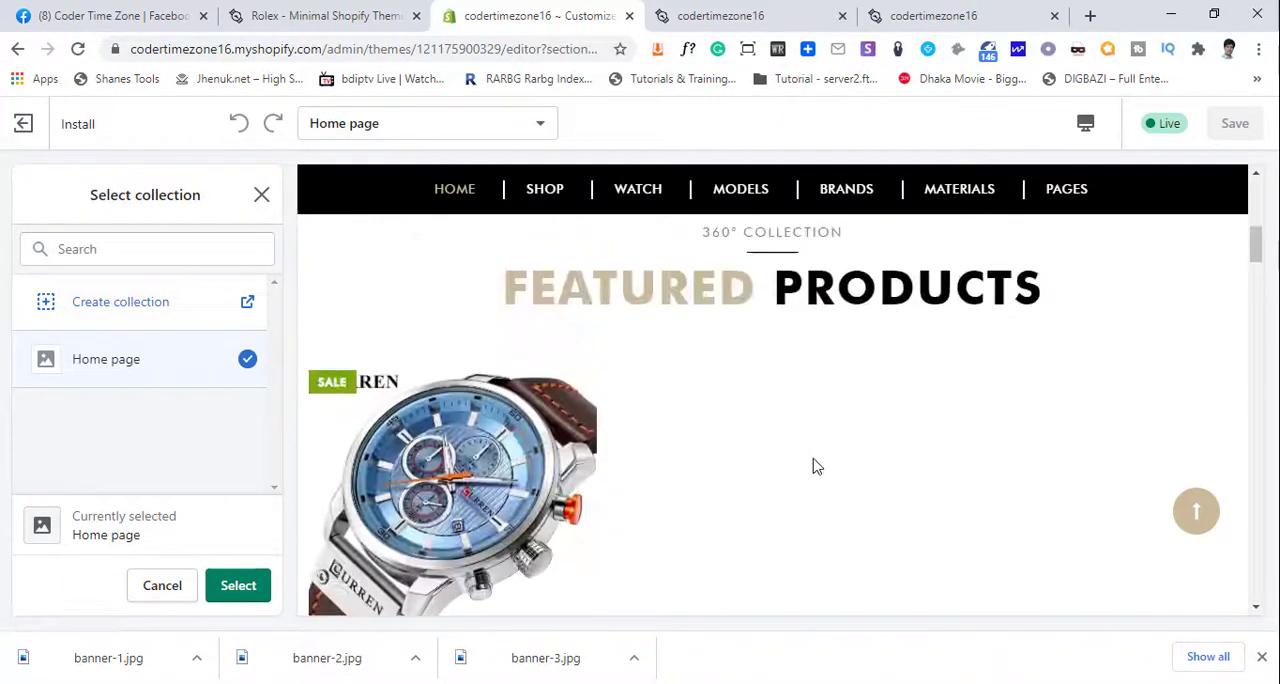
left_click(162, 588)
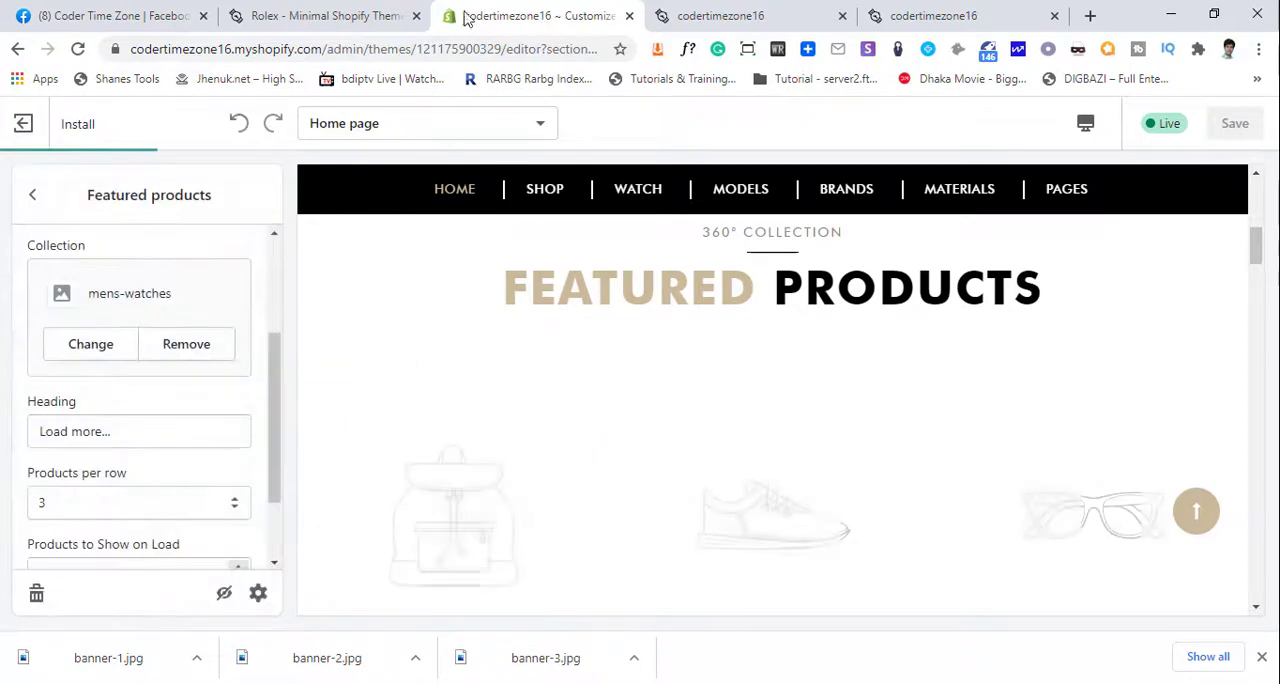
- Leave the theme editor for the store admin and look through the list of all products
left_click(35, 198)
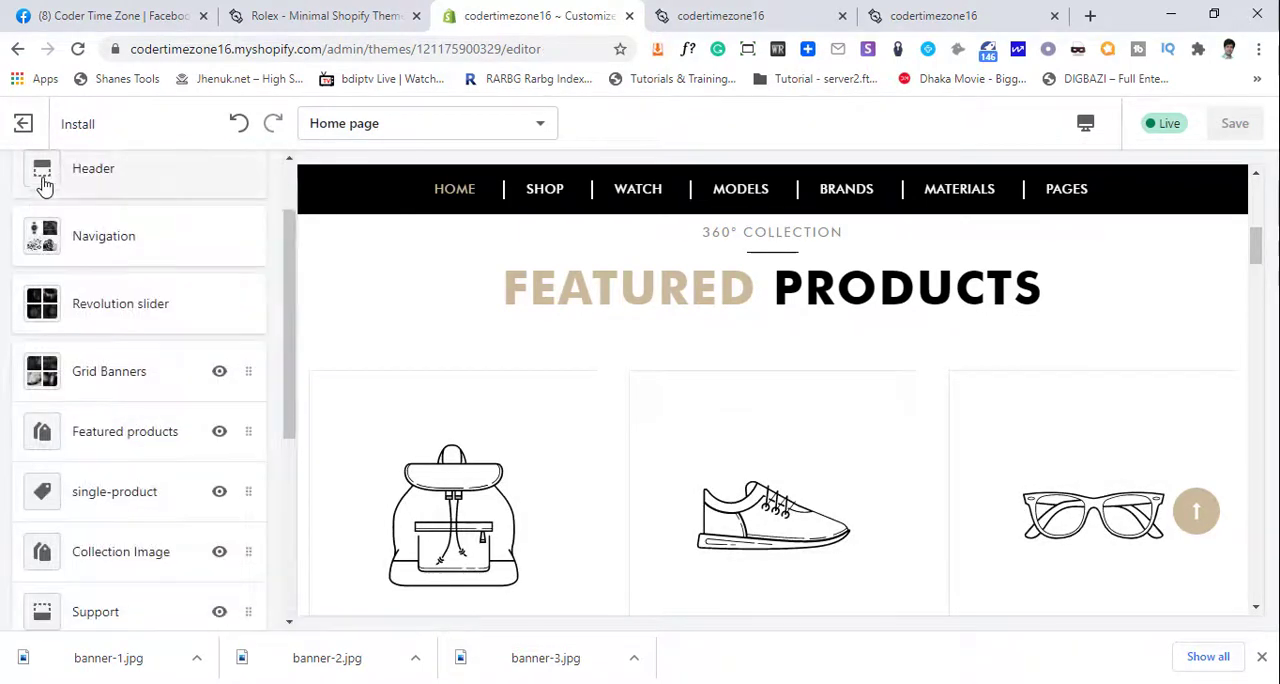
left_click(26, 124)
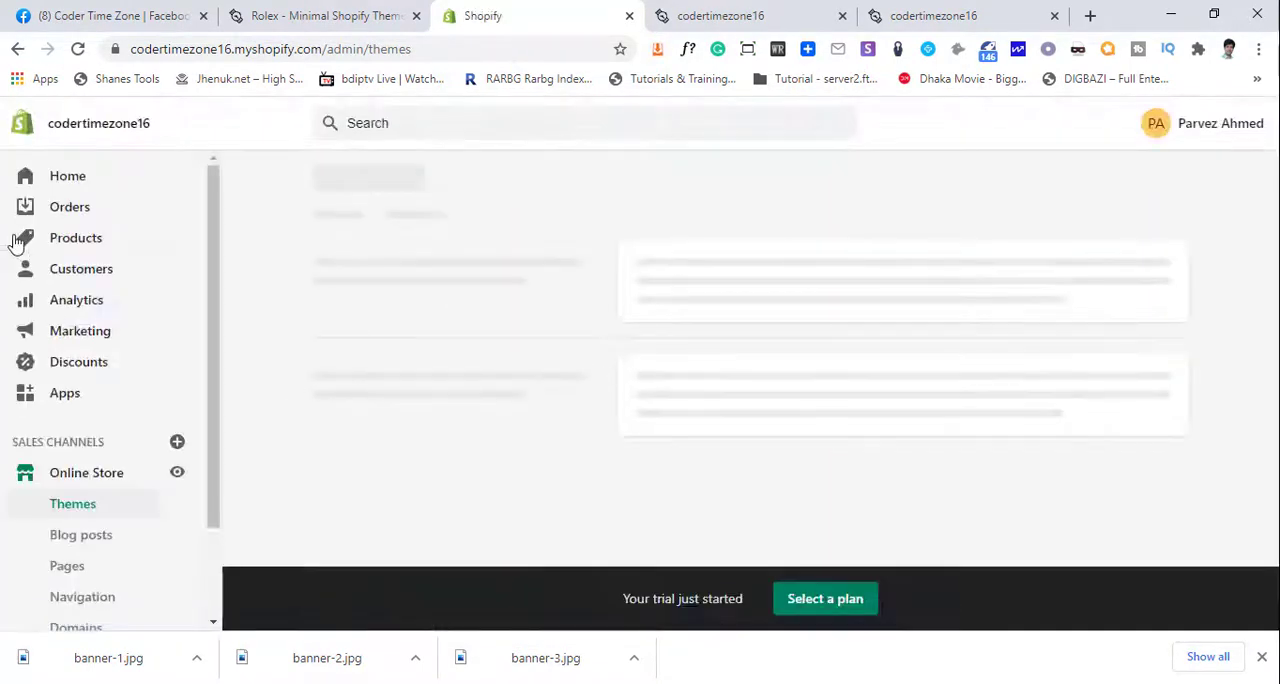
left_click(70, 246)
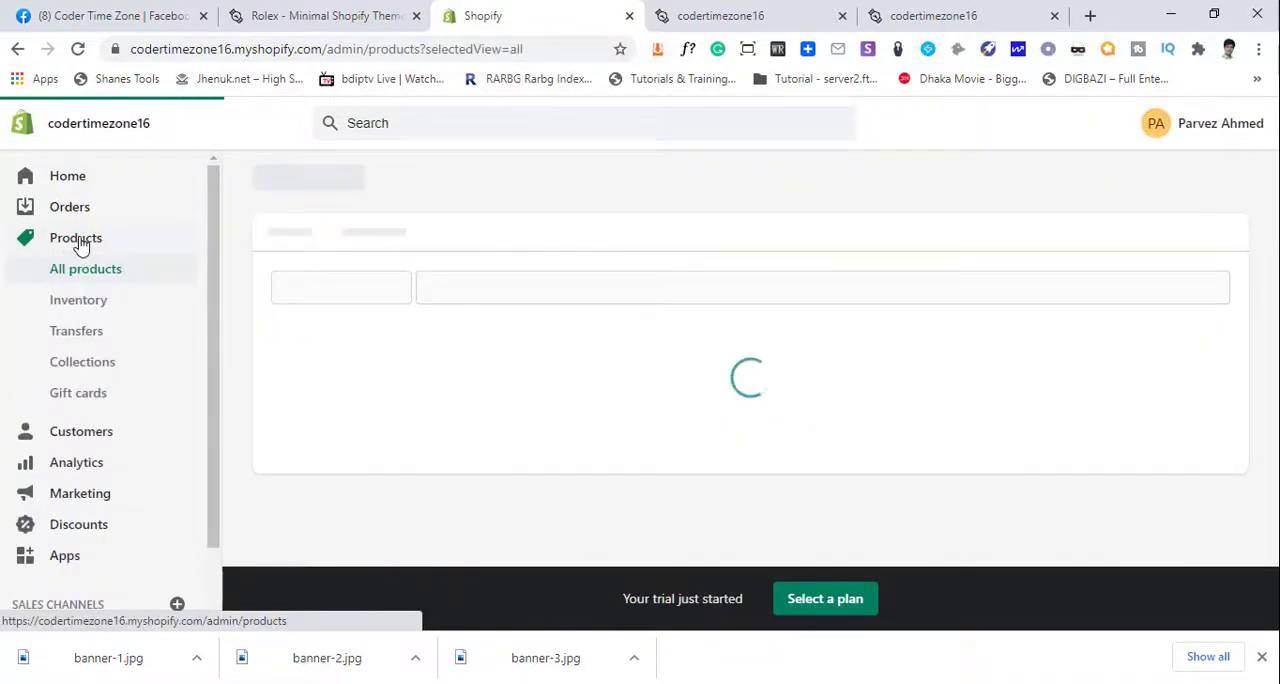
scroll(560, 423, "down", 6)
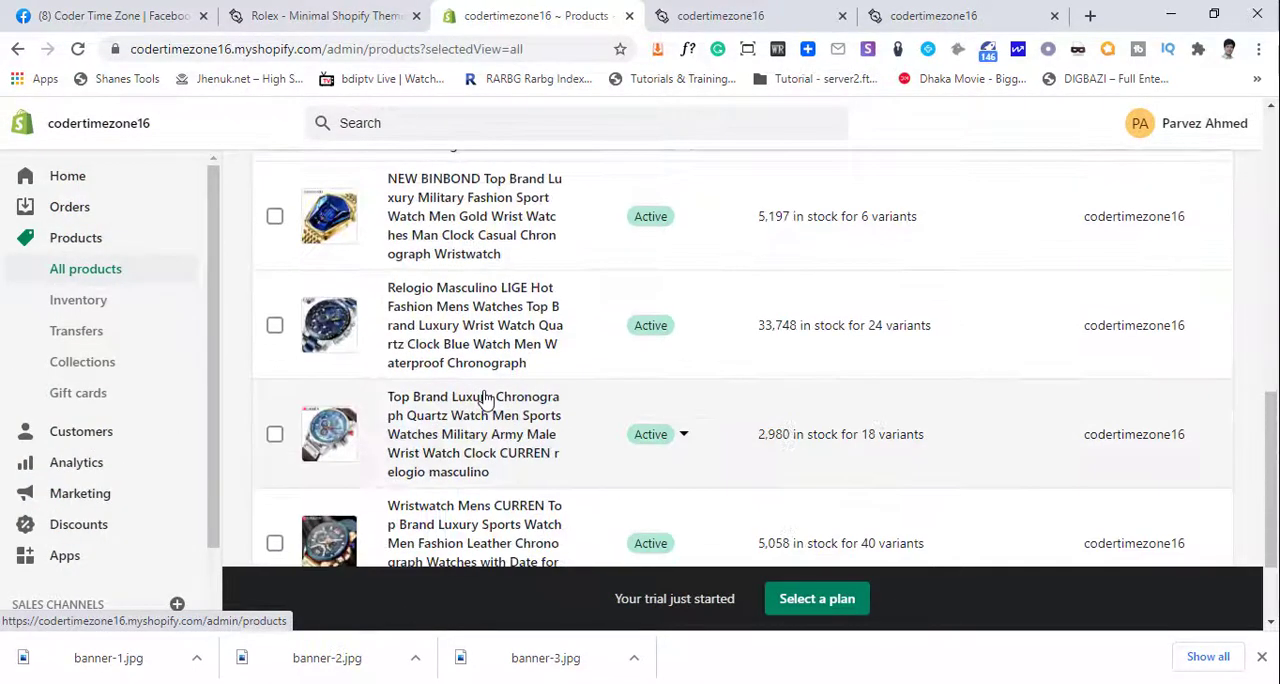
scroll(484, 400, "down", 2)
scroll(484, 400, "up", 10)
scroll(484, 403, "down", 3)
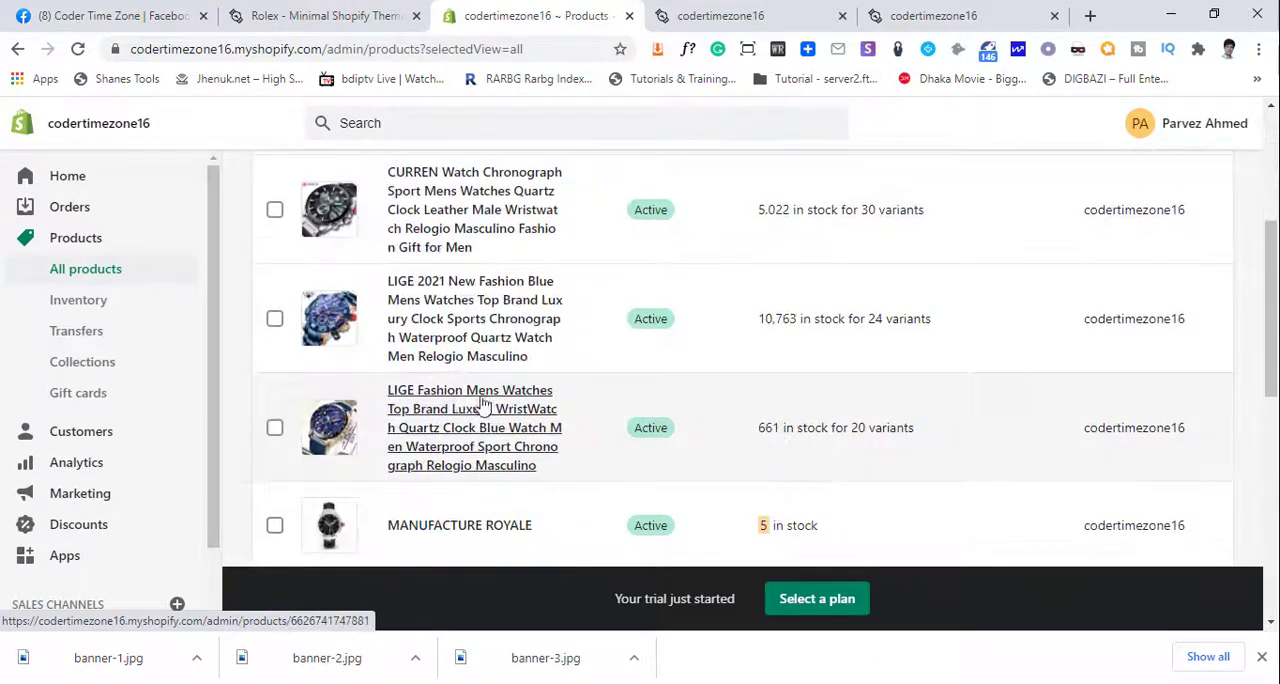
scroll(455, 403, "up", 4)
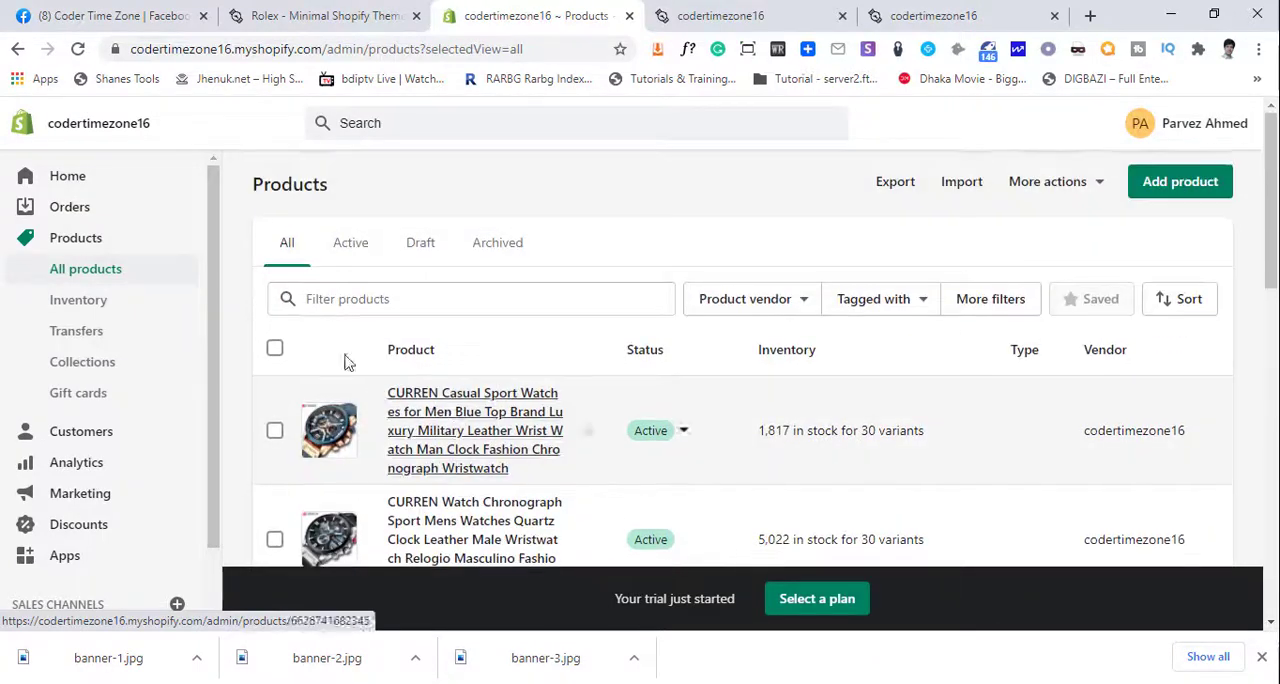
left_click(275, 349)
scroll(414, 409, "down", 5)
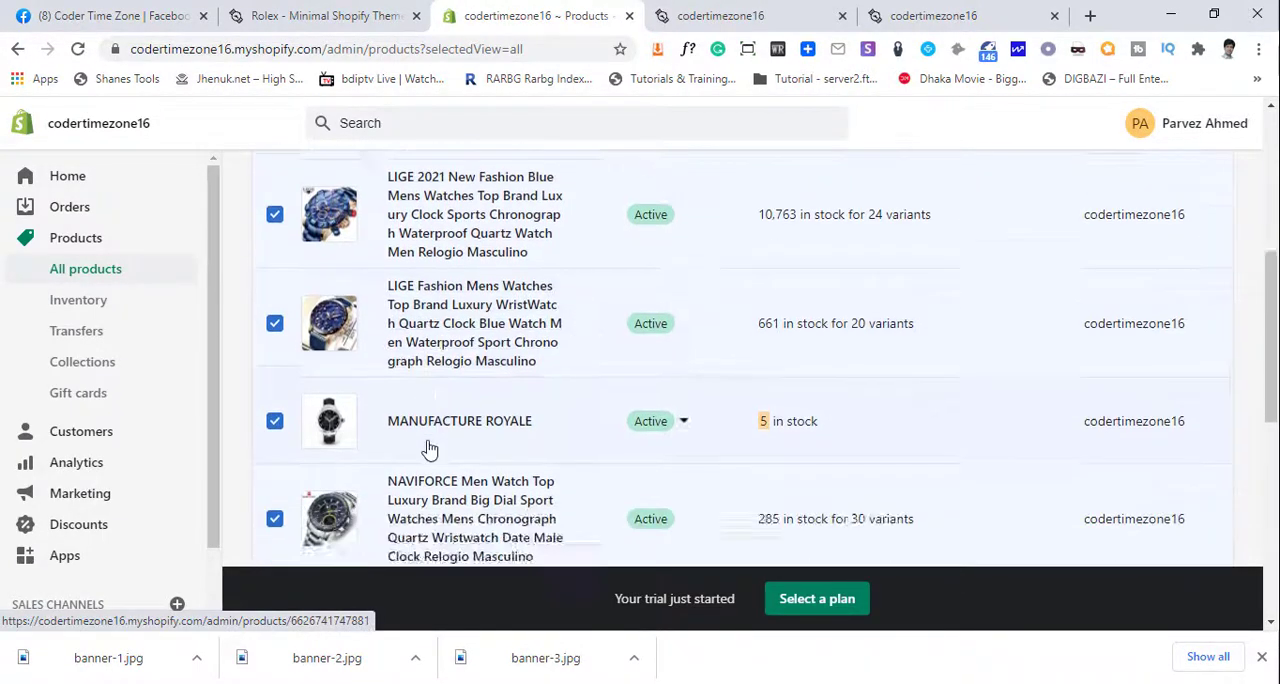
scroll(428, 449, "down", 2)
scroll(290, 280, "up", 1)
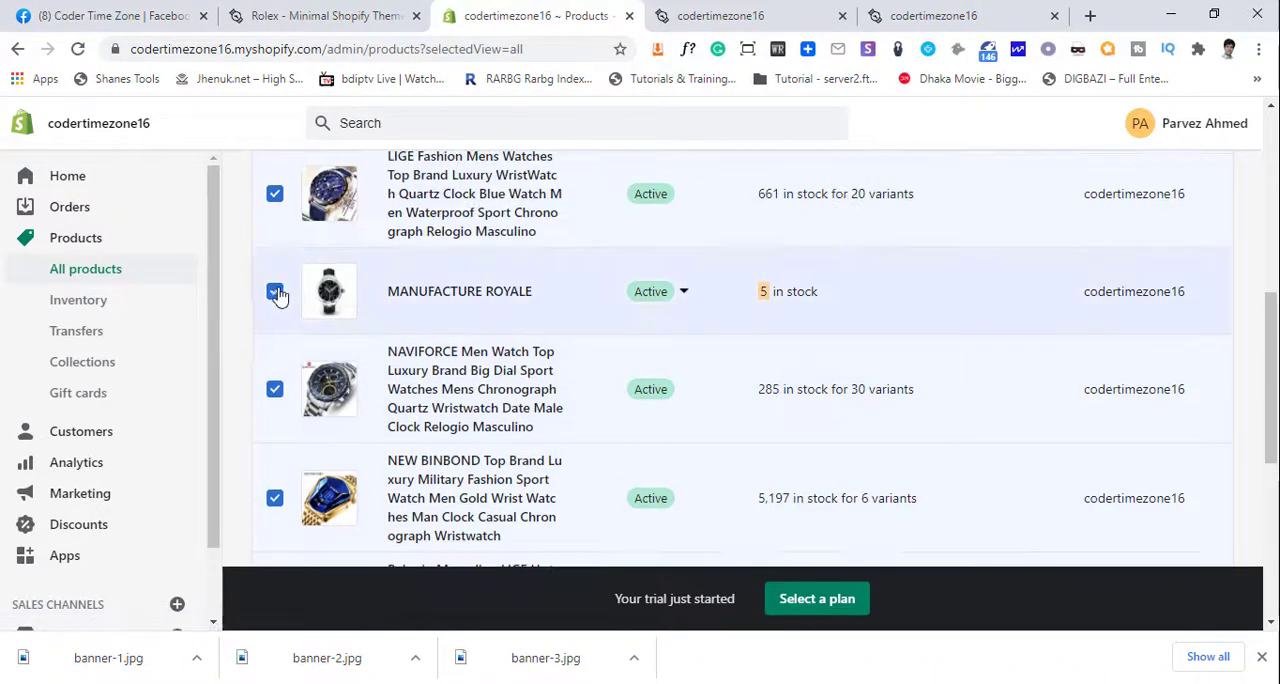
left_click(275, 292)
scroll(428, 378, "up", 10)
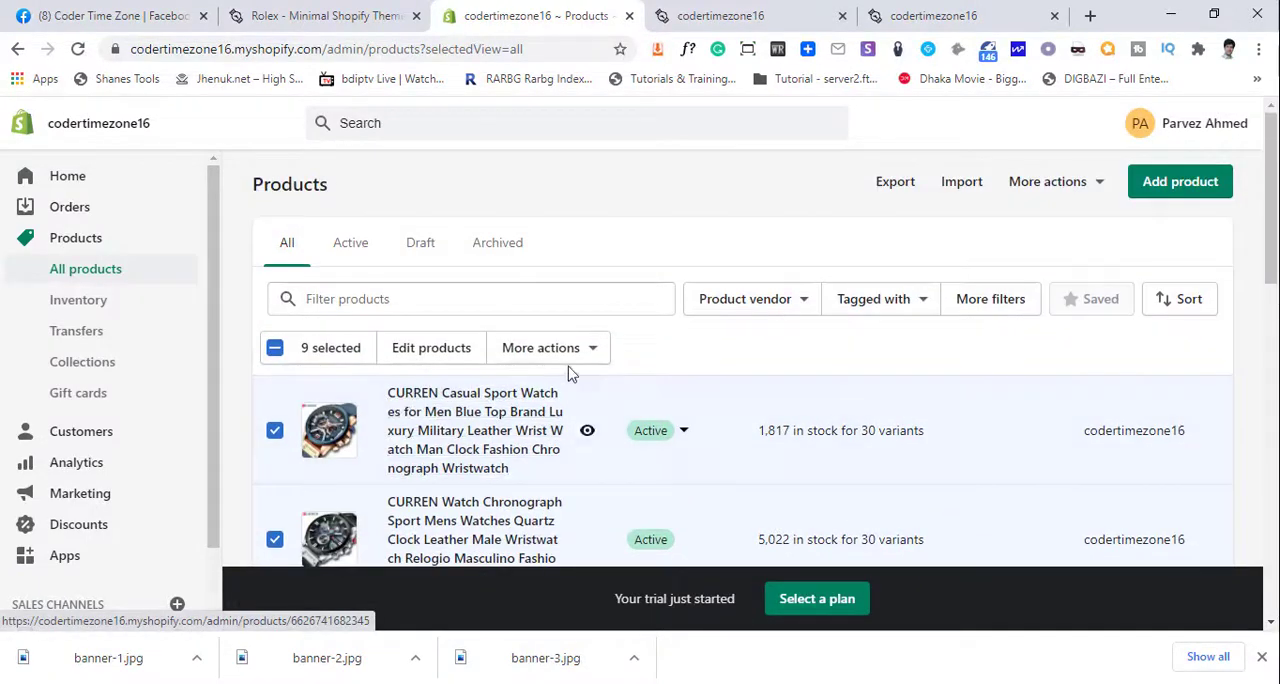
- Create a manual collection titled "Feature Products" from the Collections page and save it
left_click(88, 362)
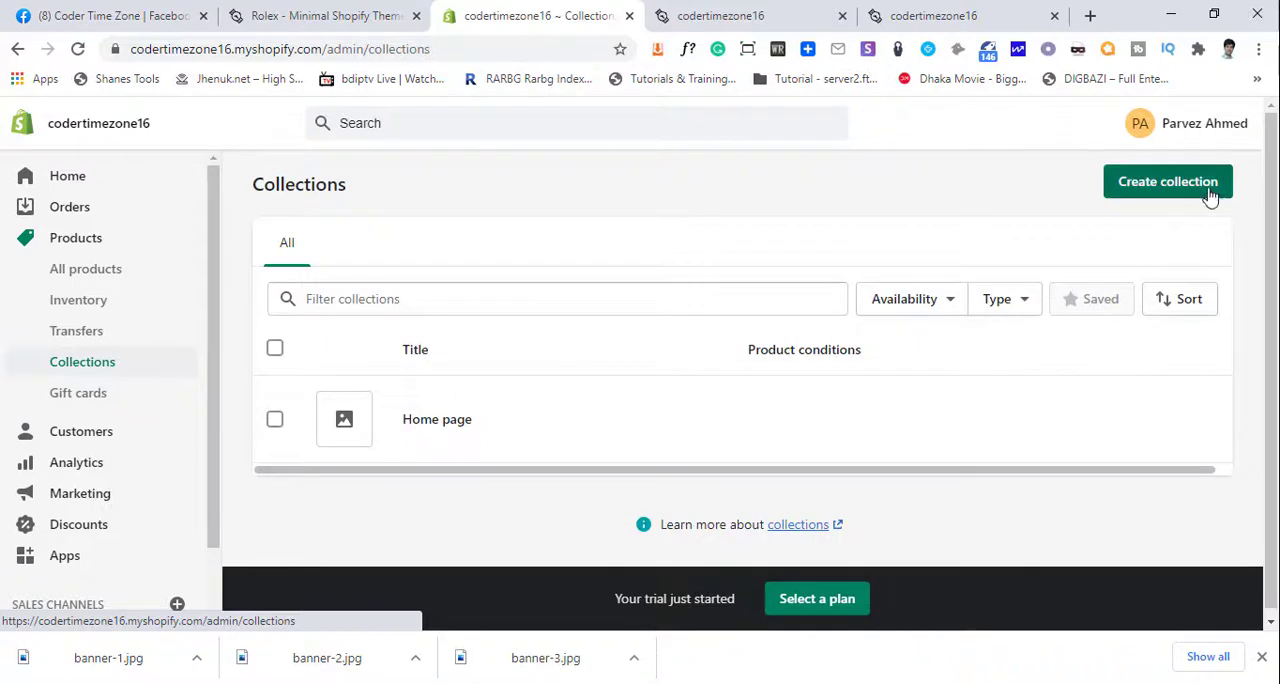
left_click(1168, 182)
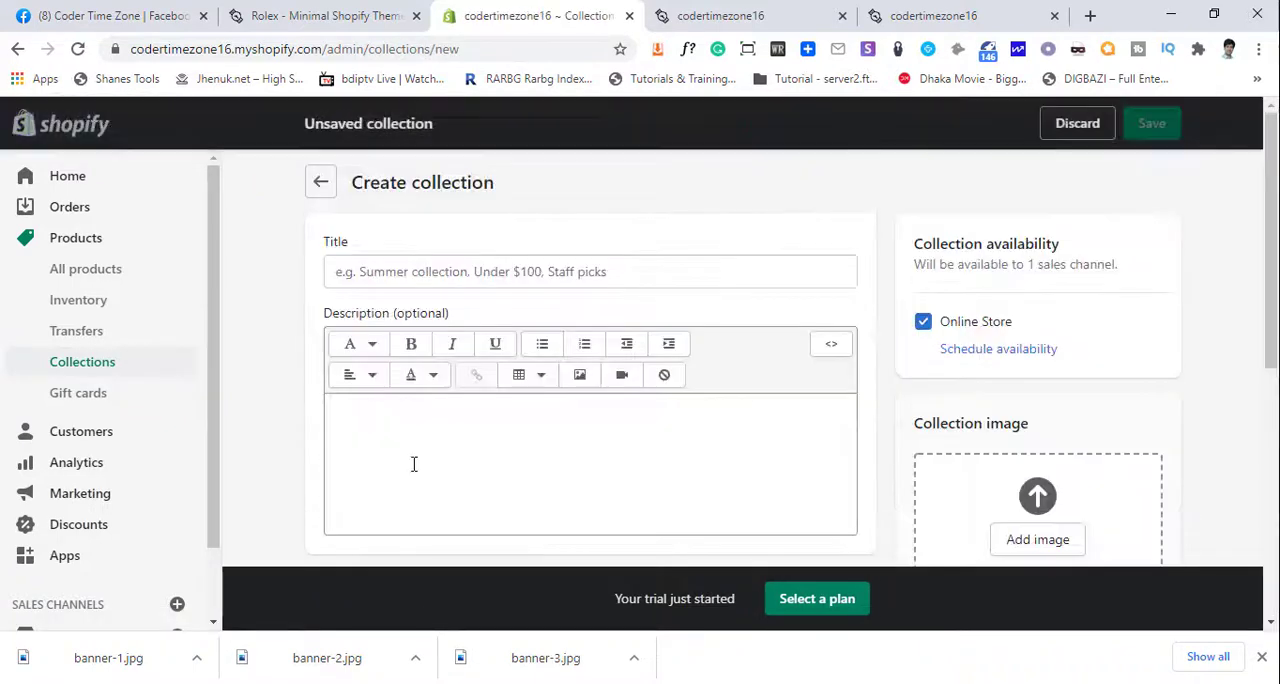
left_click(452, 265)
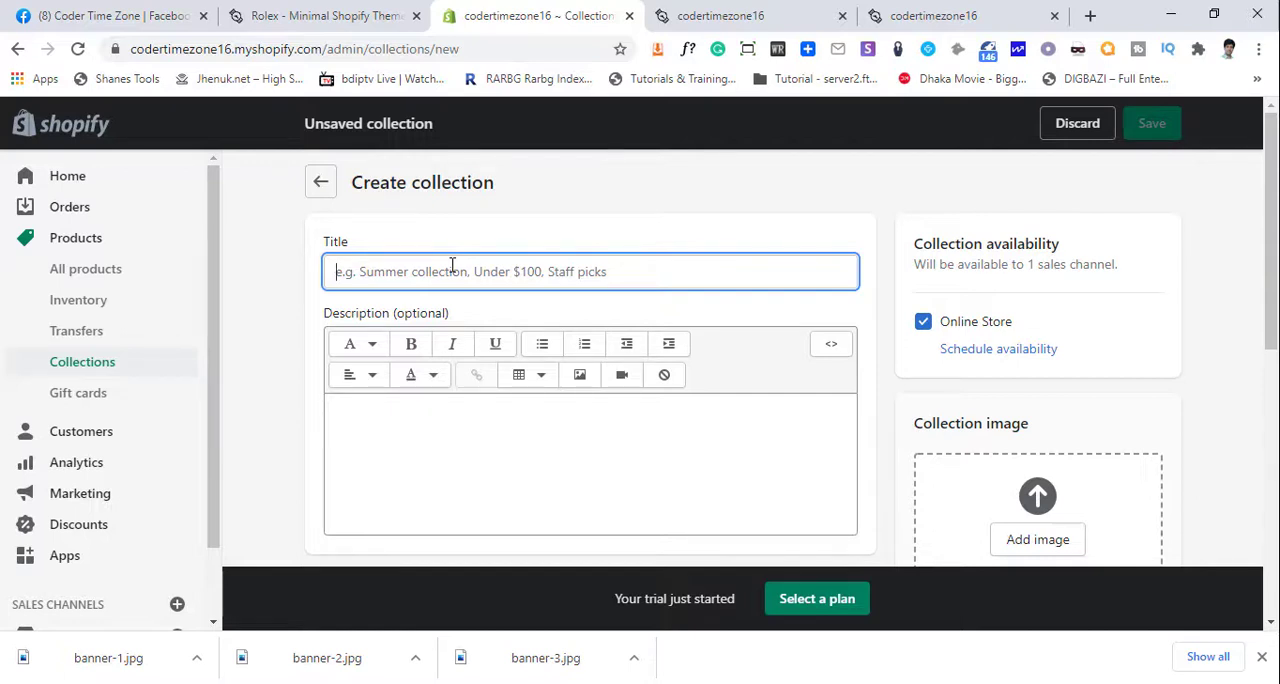
type("Feature Products")
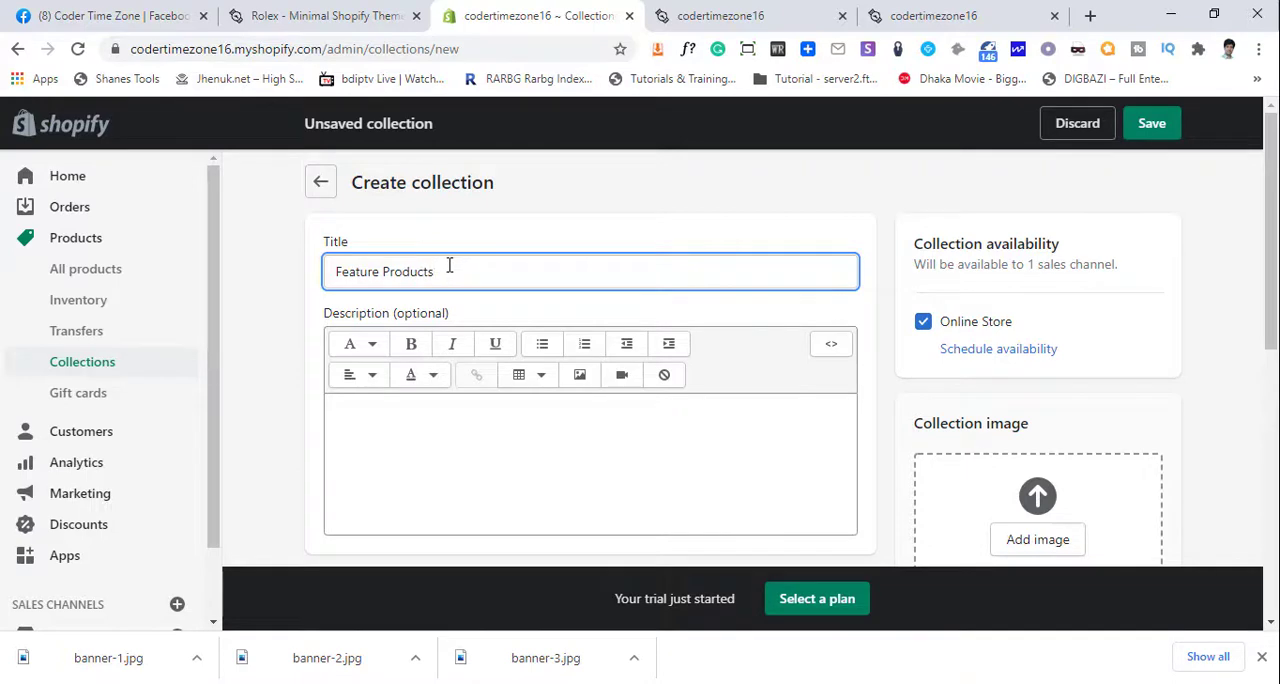
scroll(740, 378, "down", 2)
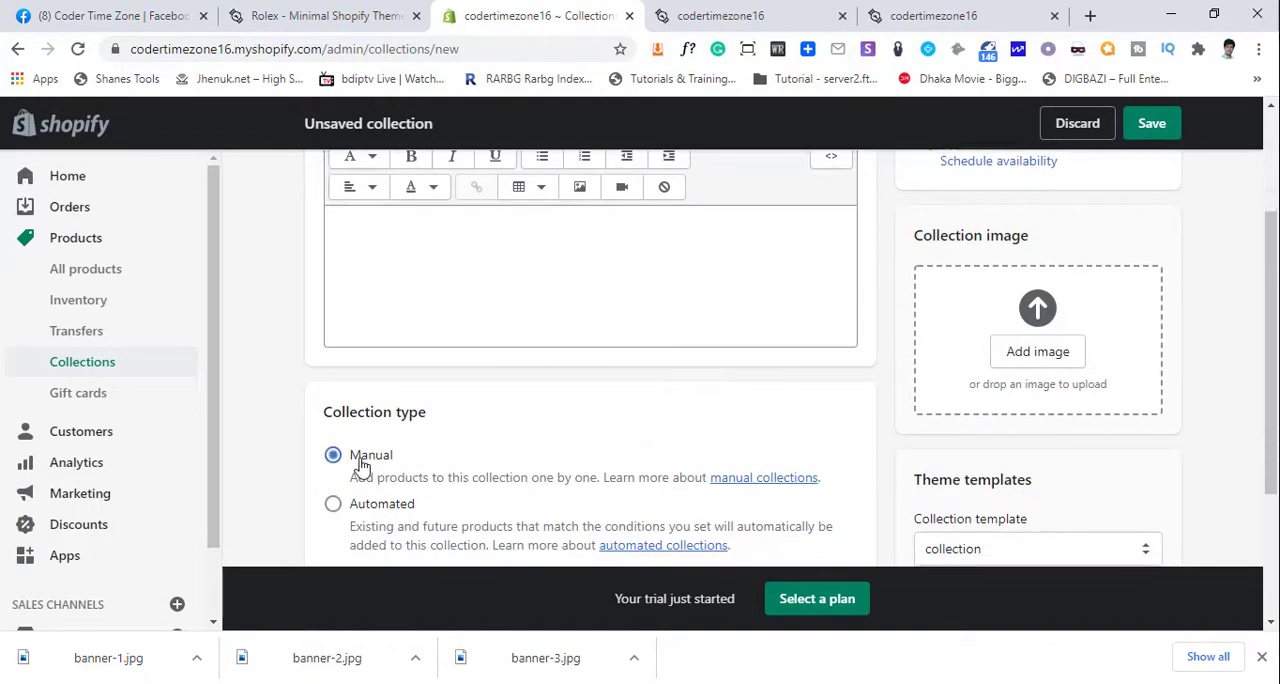
scroll(720, 450, "down", 2)
scroll(1045, 330, "up", 5)
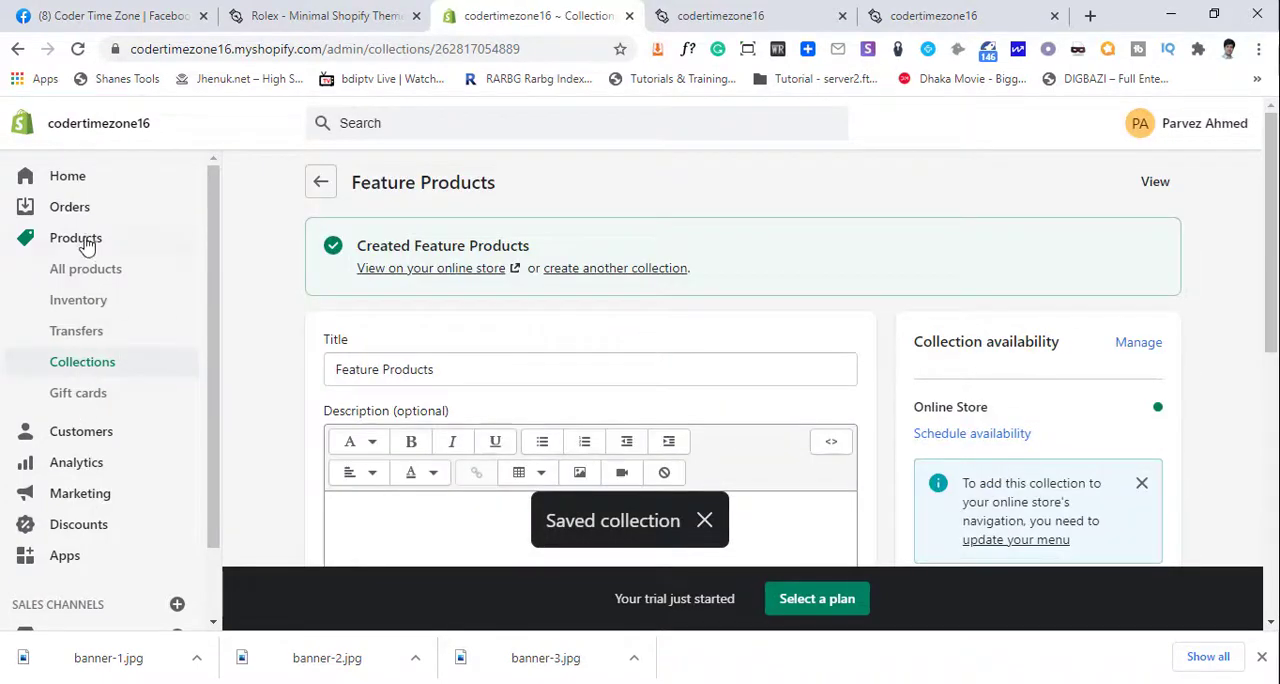
- Select all ten products in the product list and add them to the Feature Products collection
left_click(90, 270)
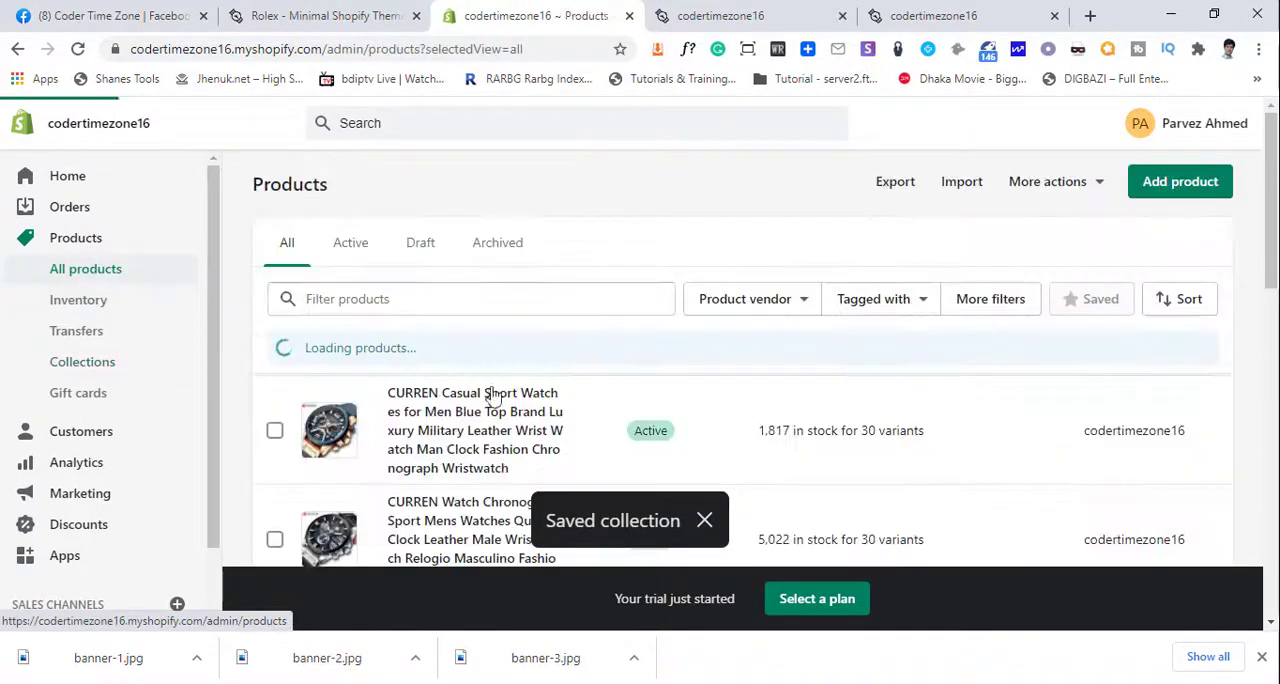
left_click(274, 348)
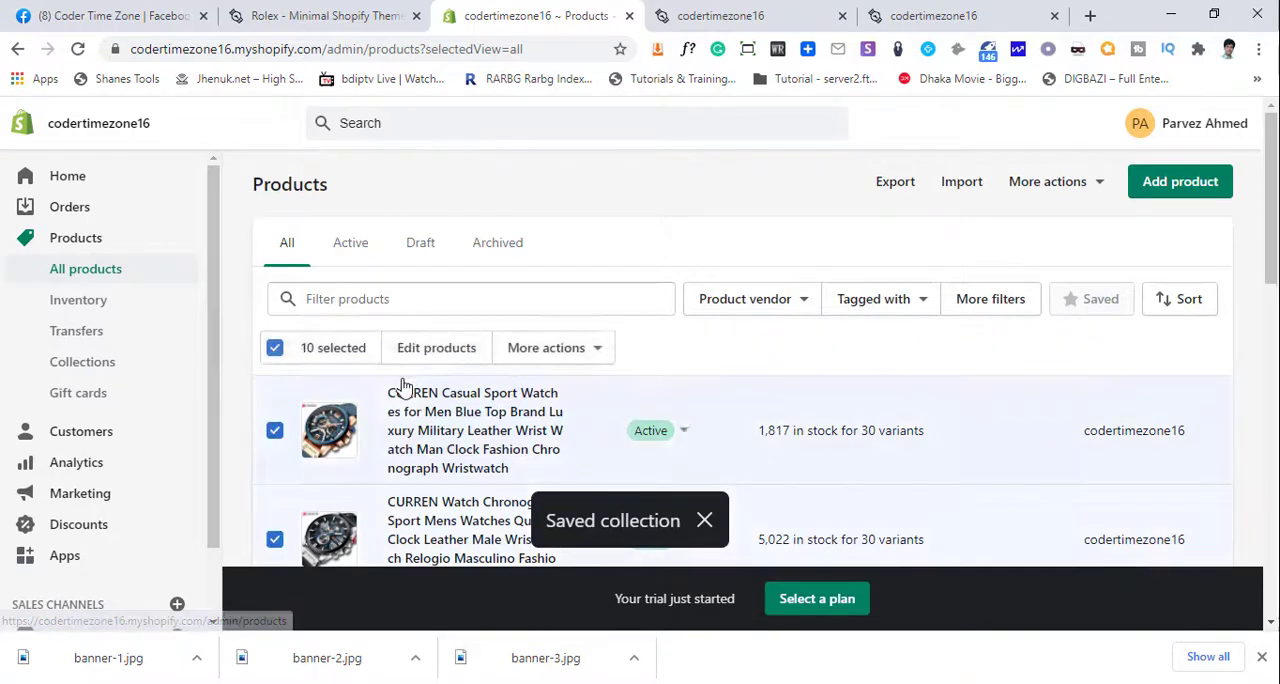
scroll(403, 387, "down", 5)
scroll(400, 400, "up", 5)
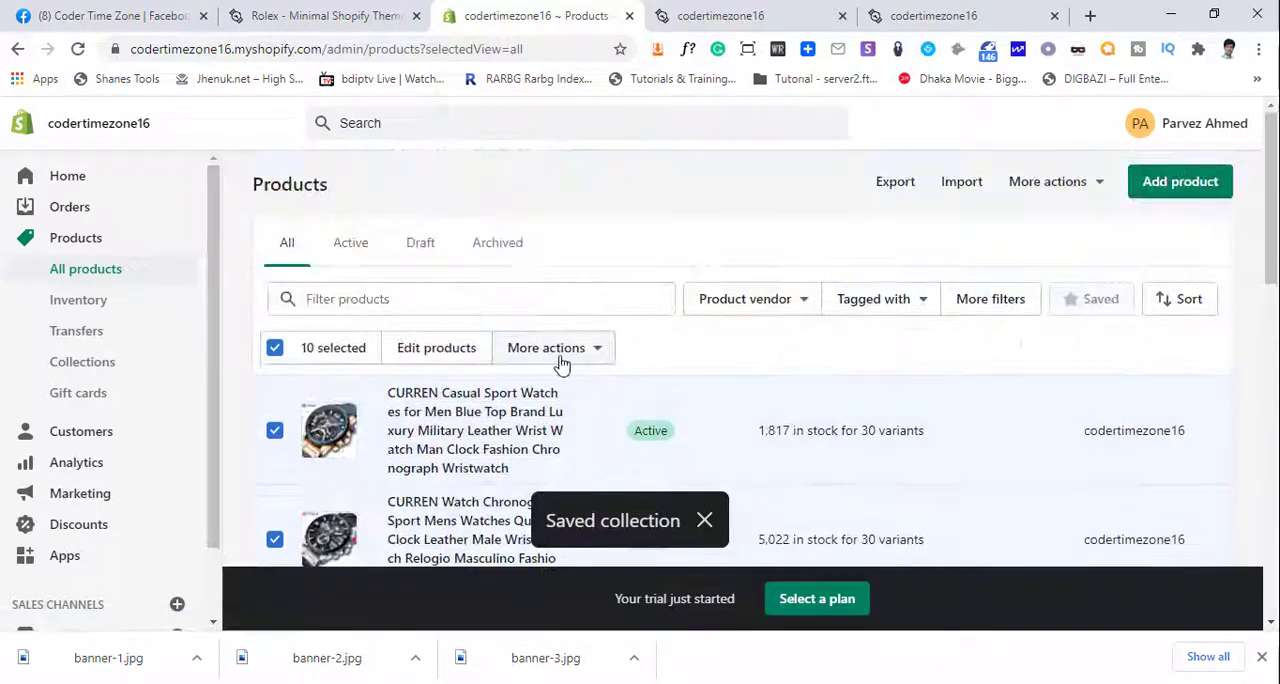
left_click(596, 362)
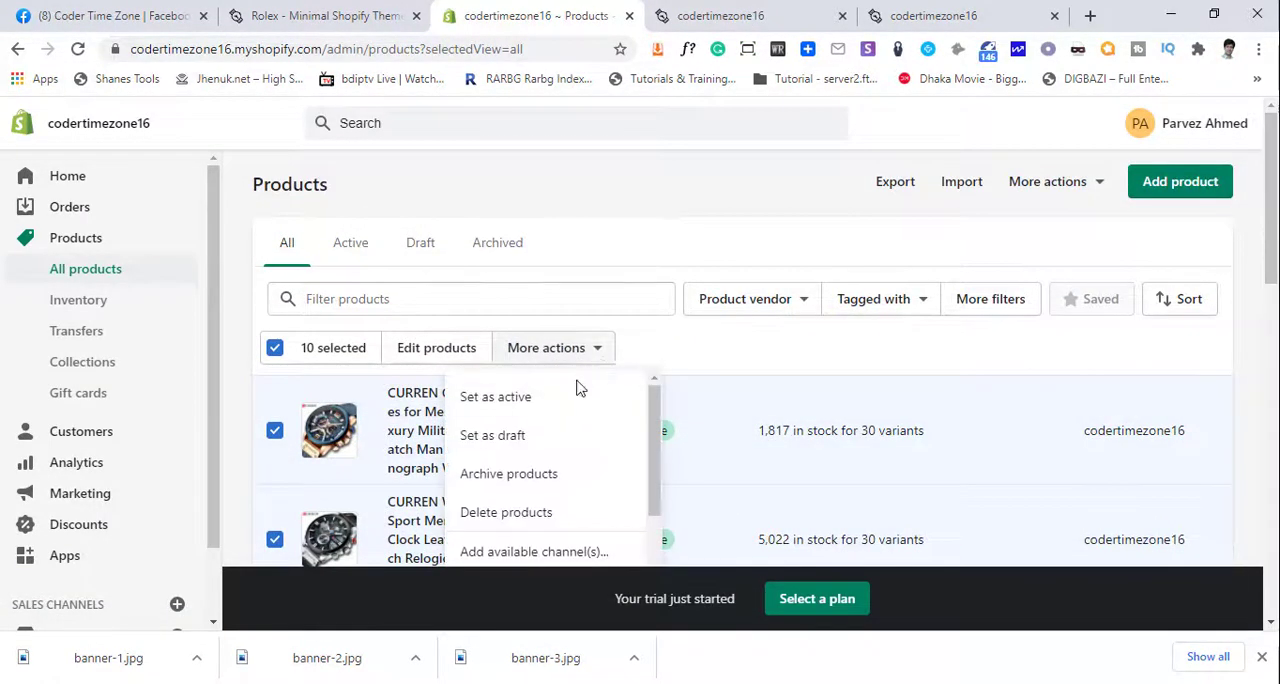
scroll(571, 394, "down", 3)
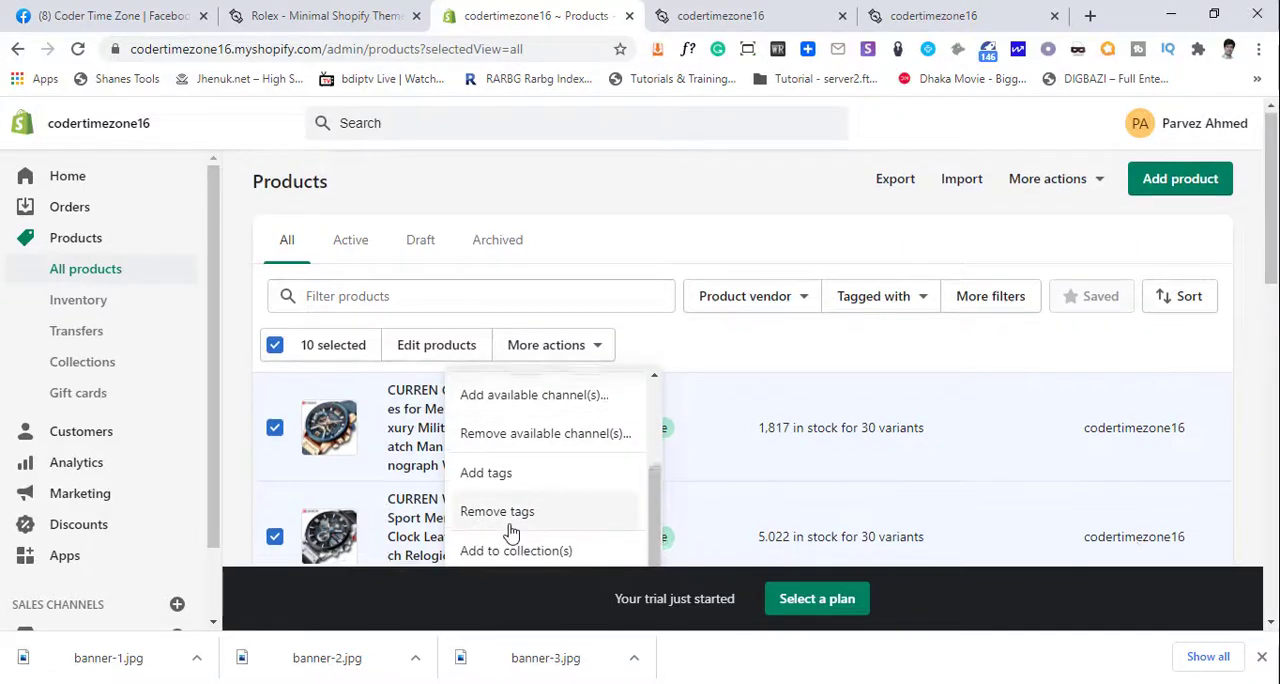
scroll(506, 530, "down", 2)
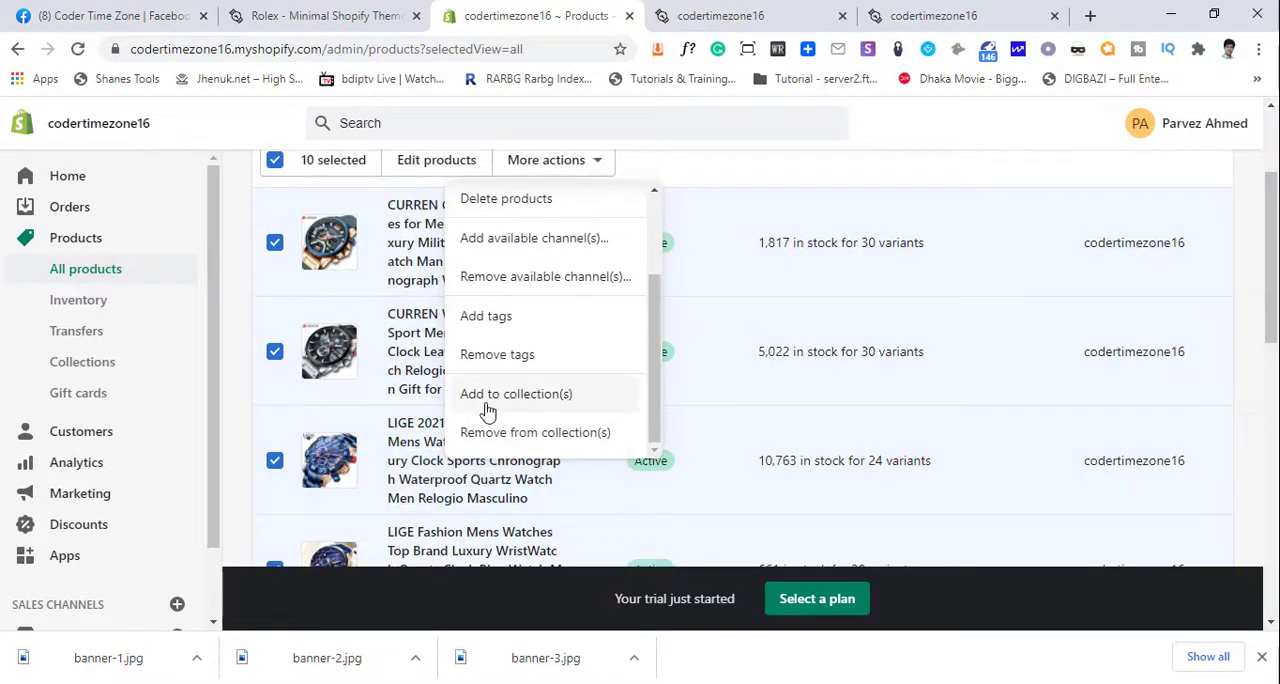
left_click(557, 399)
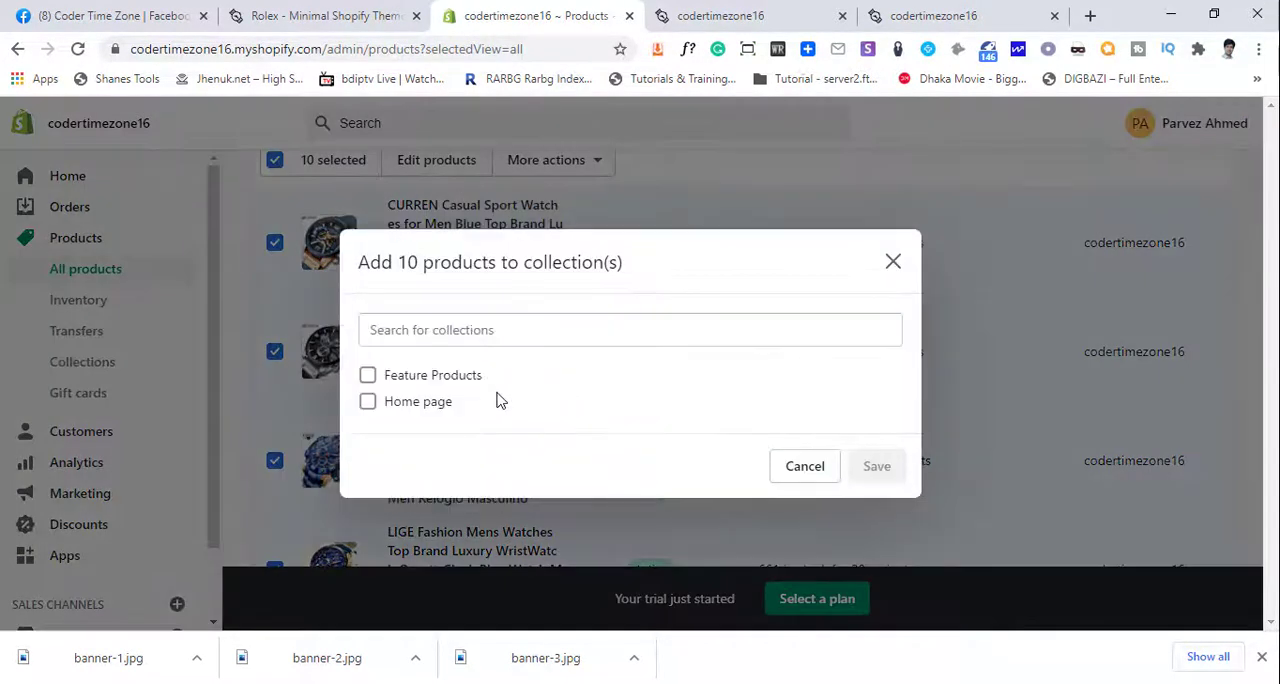
left_click(390, 380)
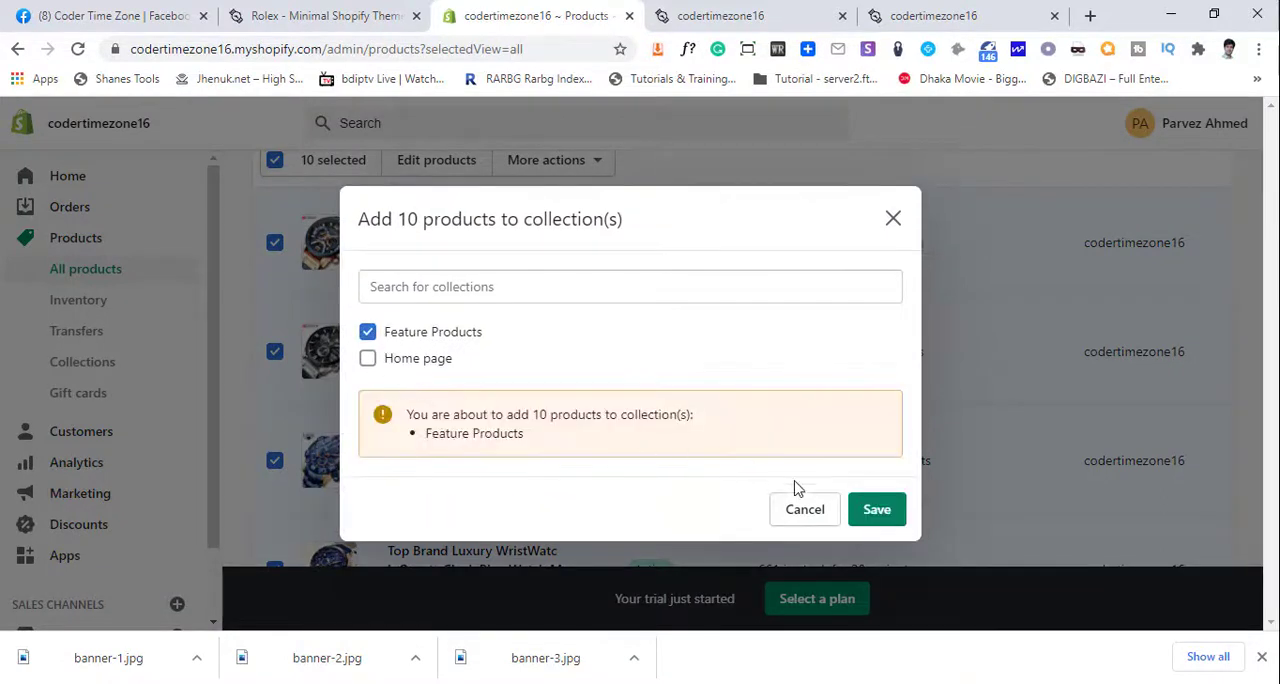
left_click(887, 522)
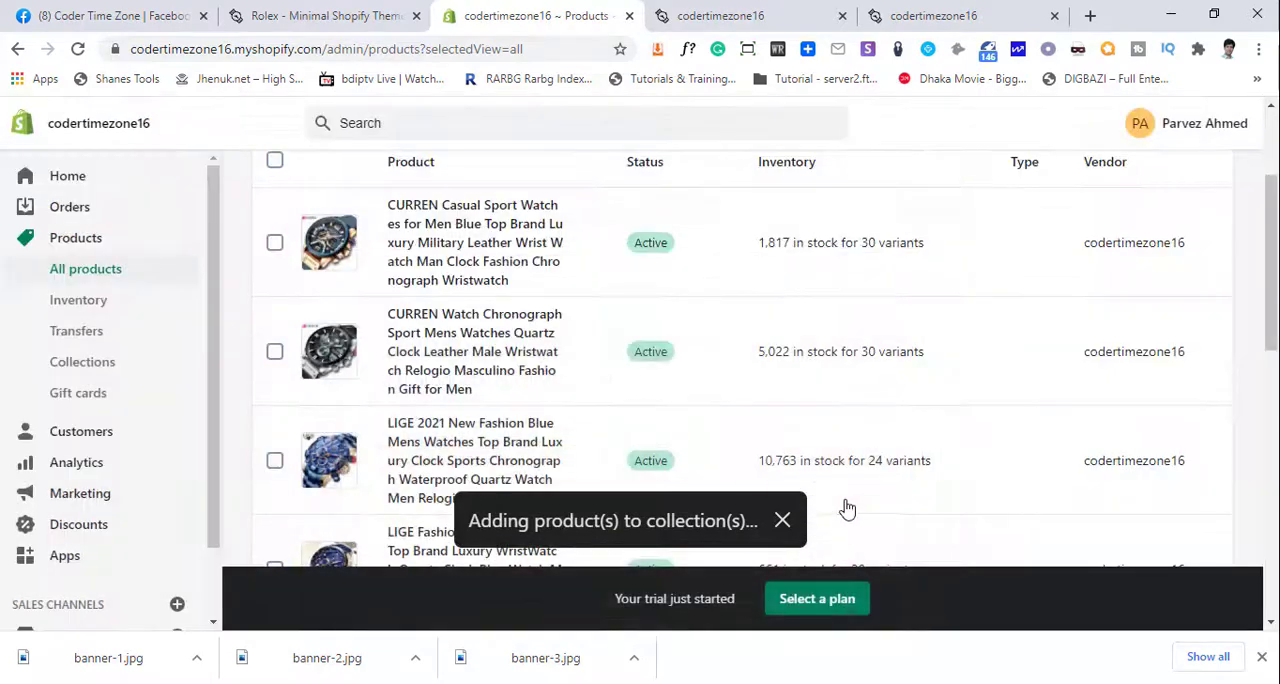
- Open the Feature Products collection and go to its product list
scroll(535, 405, "up", 3)
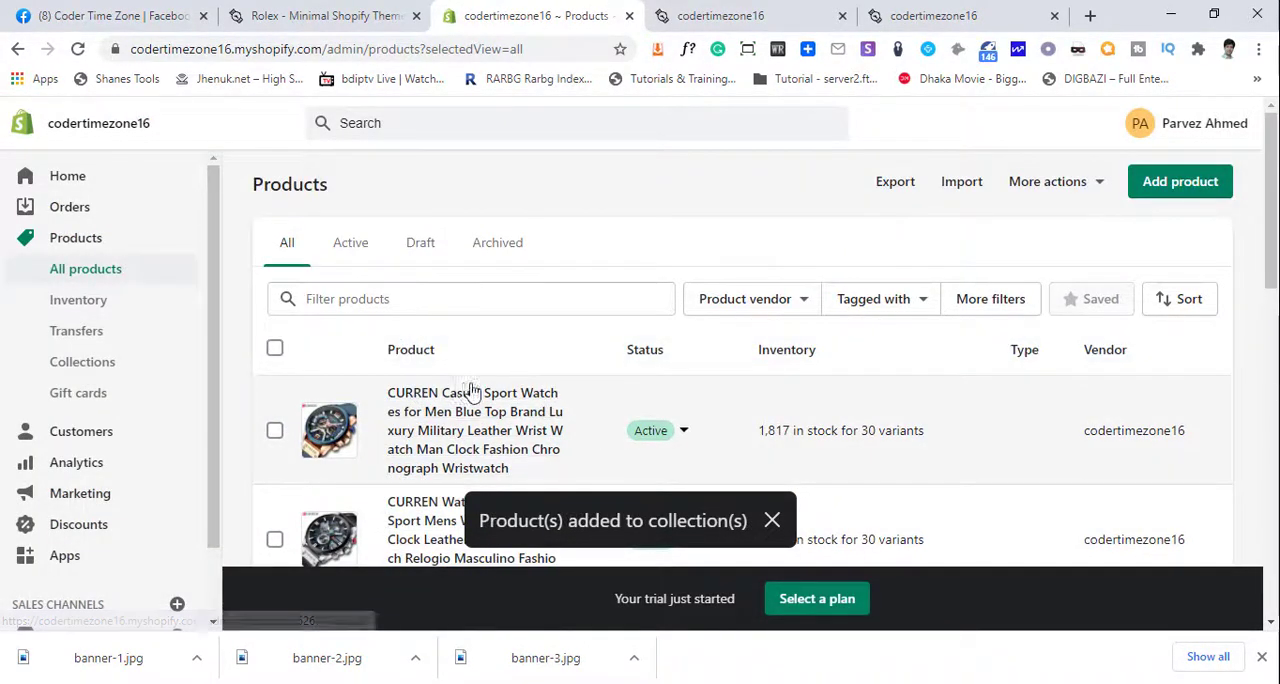
scroll(485, 393, "down", 1)
scroll(485, 393, "down", 4)
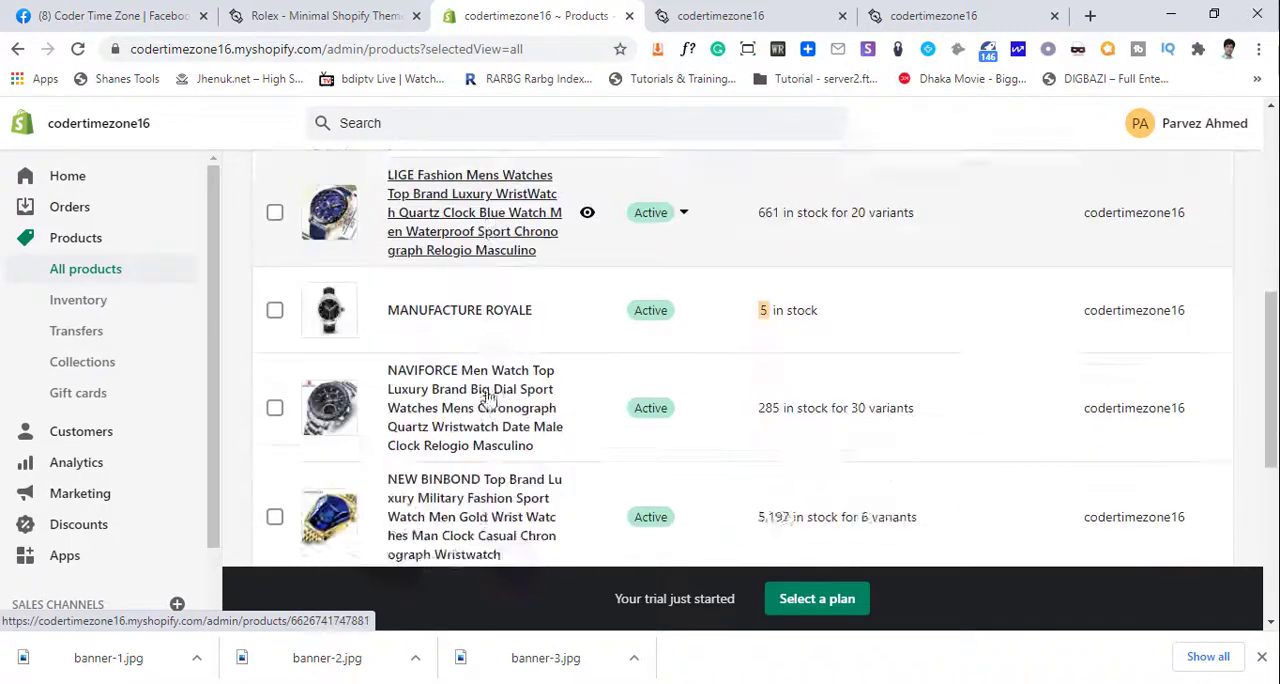
scroll(486, 400, "up", 3)
left_click(146, 367)
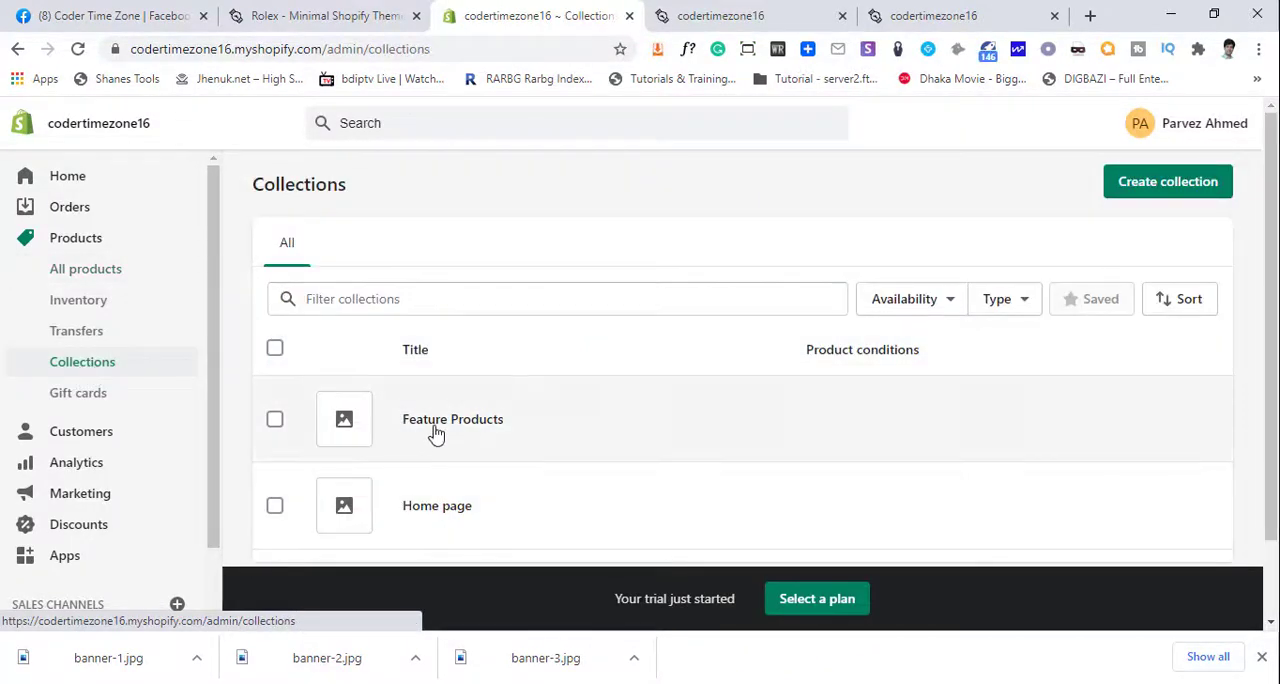
left_click(436, 432)
scroll(774, 452, "down", 3)
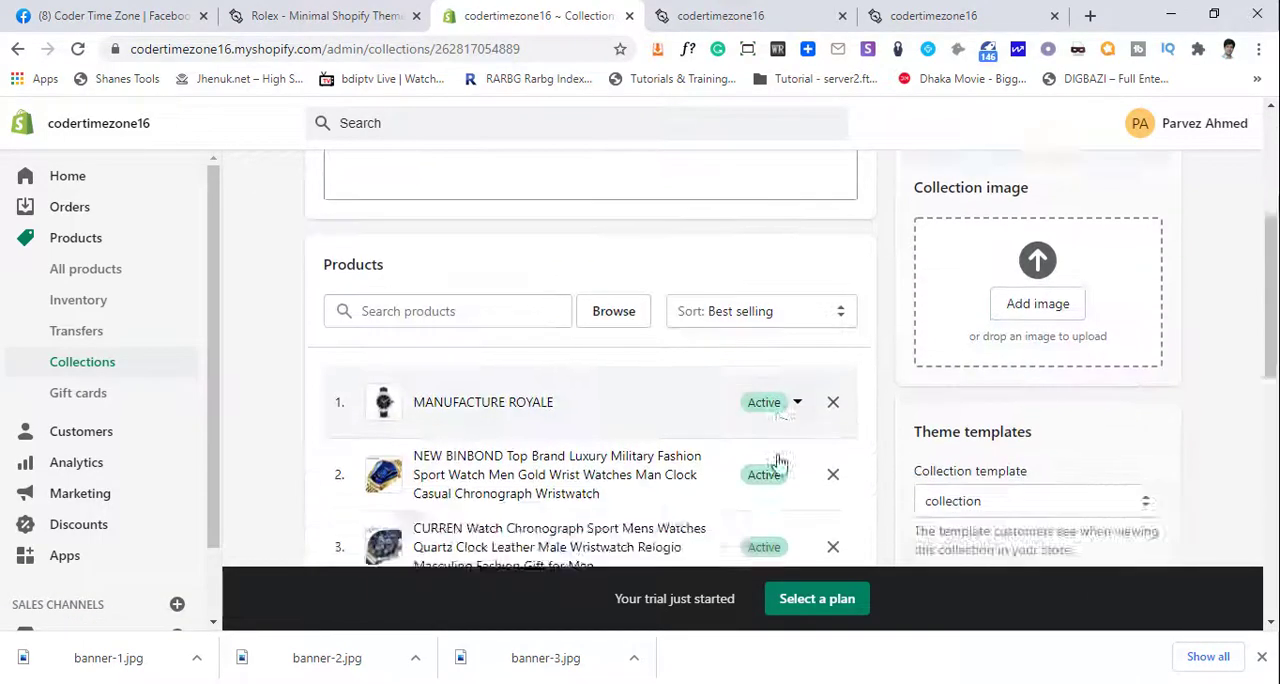
- Review the collection's products and remove MANUFACTURE ROYALE from it
scroll(760, 450, "down", 3)
scroll(523, 363, "up", 3)
scroll(440, 376, "down", 4)
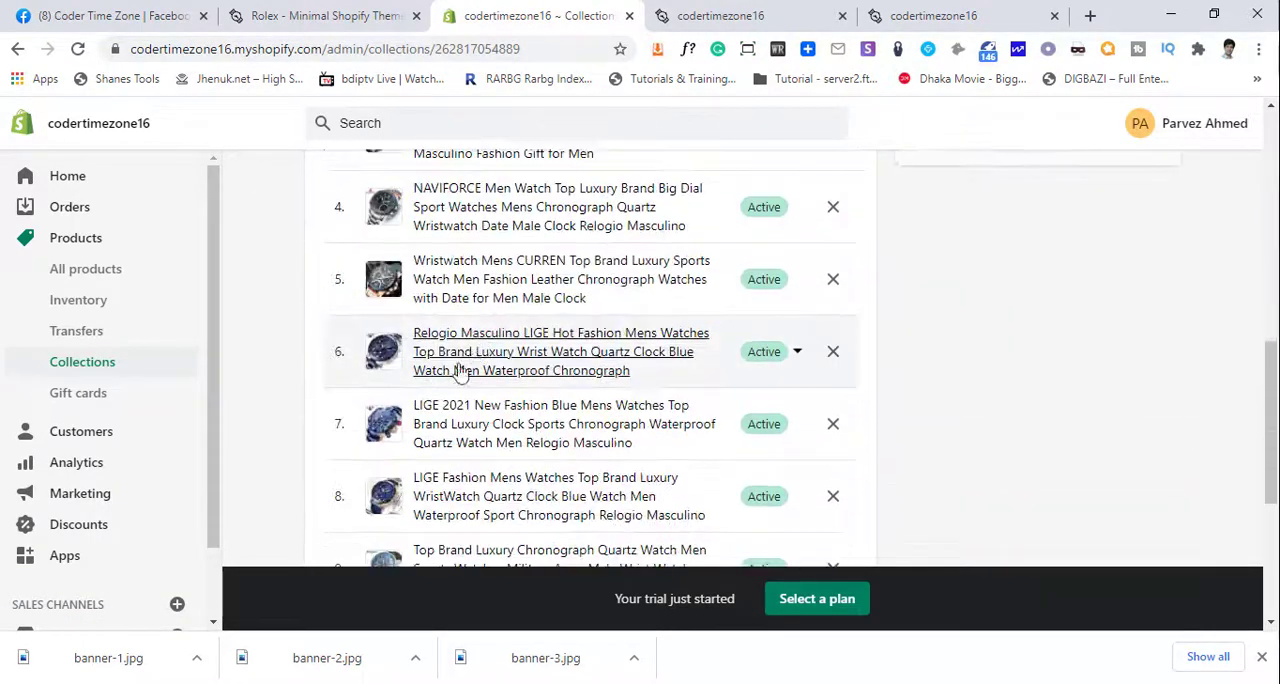
scroll(480, 400, "down", 5)
scroll(495, 420, "up", 8)
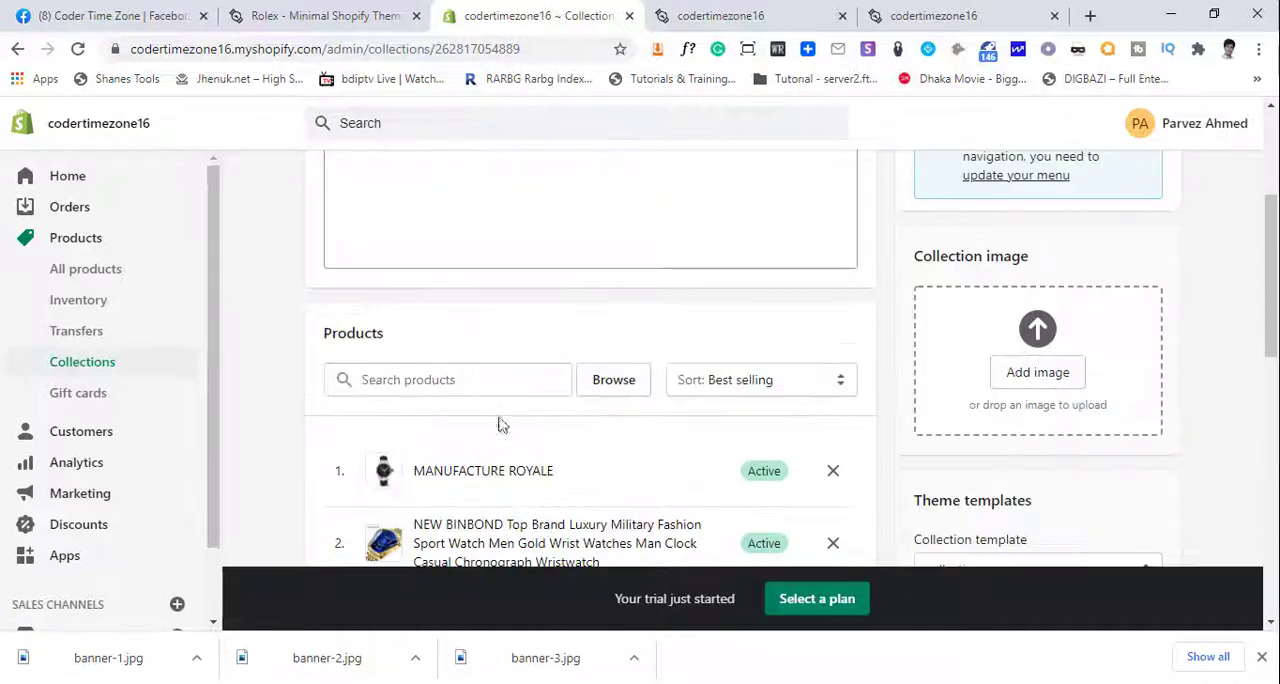
scroll(505, 428, "down", 2)
left_click(830, 287)
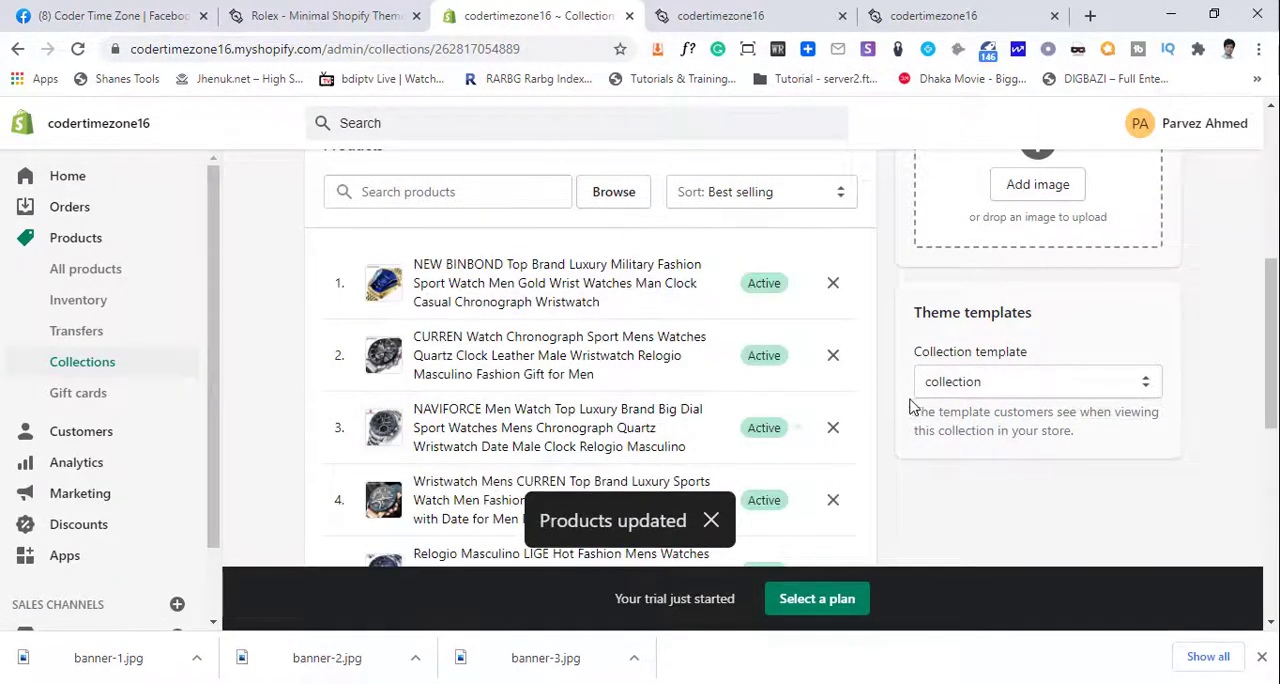
- Check the details and remaining watches of the Feature Products collection
scroll(508, 335, "down", 6)
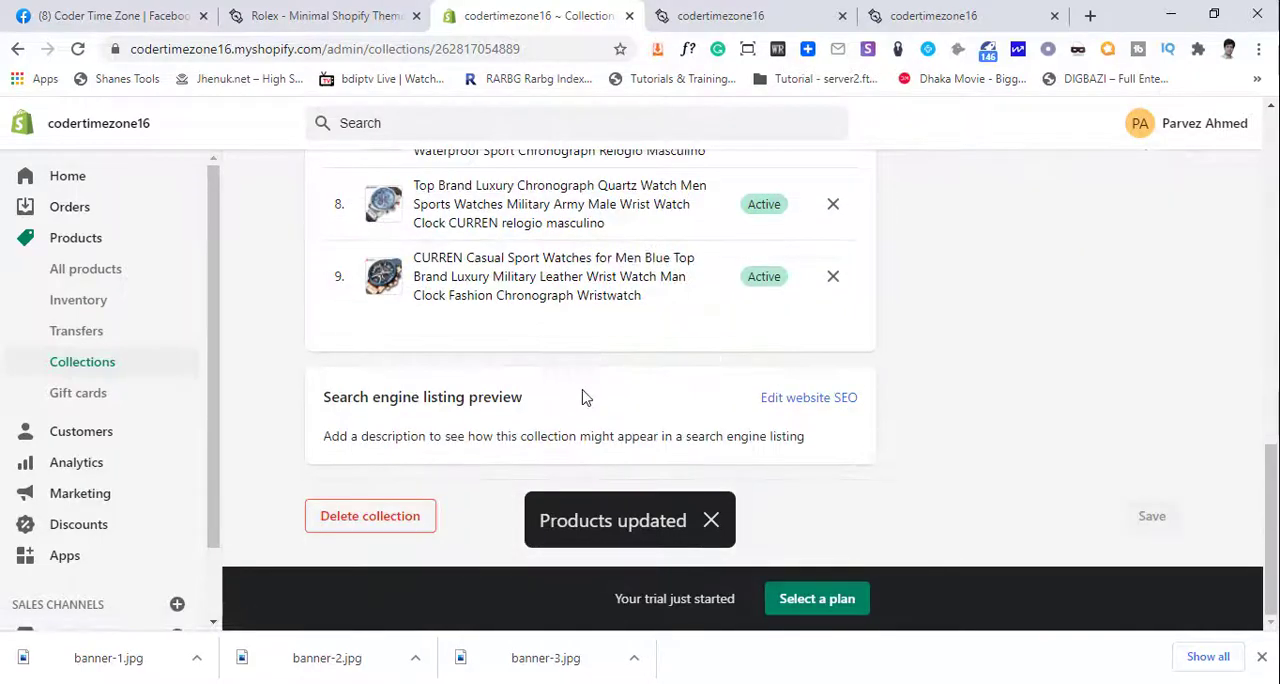
scroll(583, 399, "up", 10)
scroll(530, 383, "down", 5)
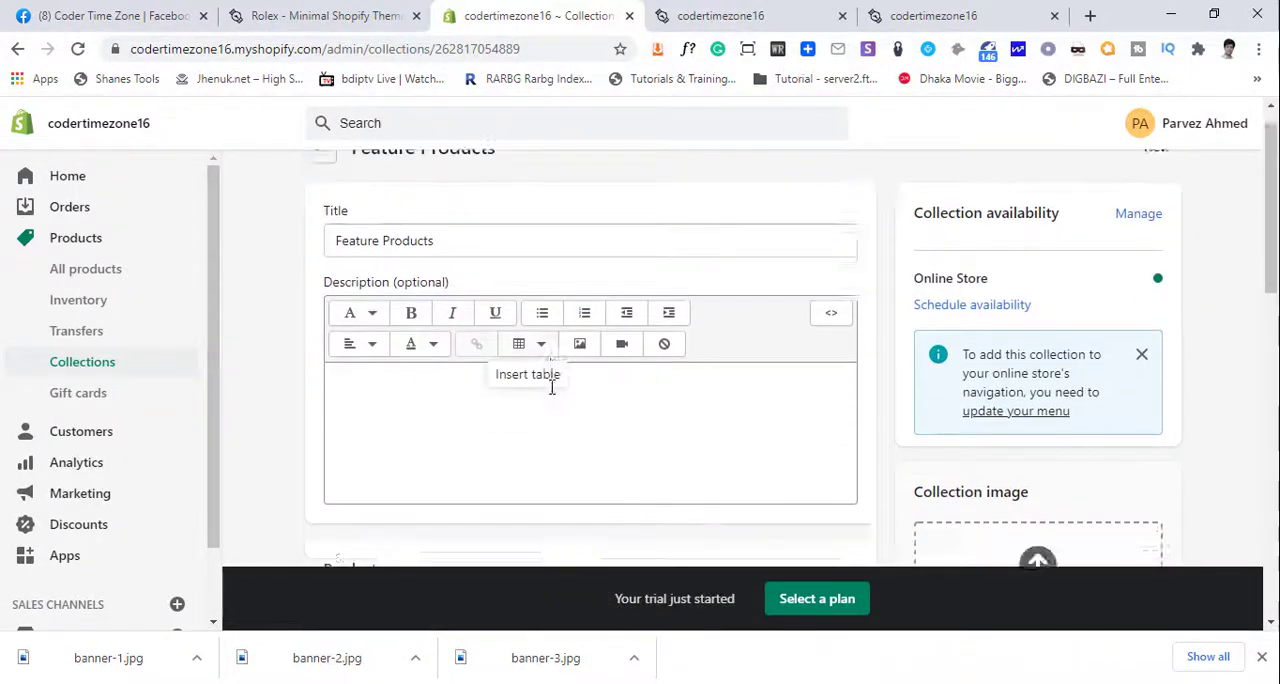
scroll(727, 410, "up", 4)
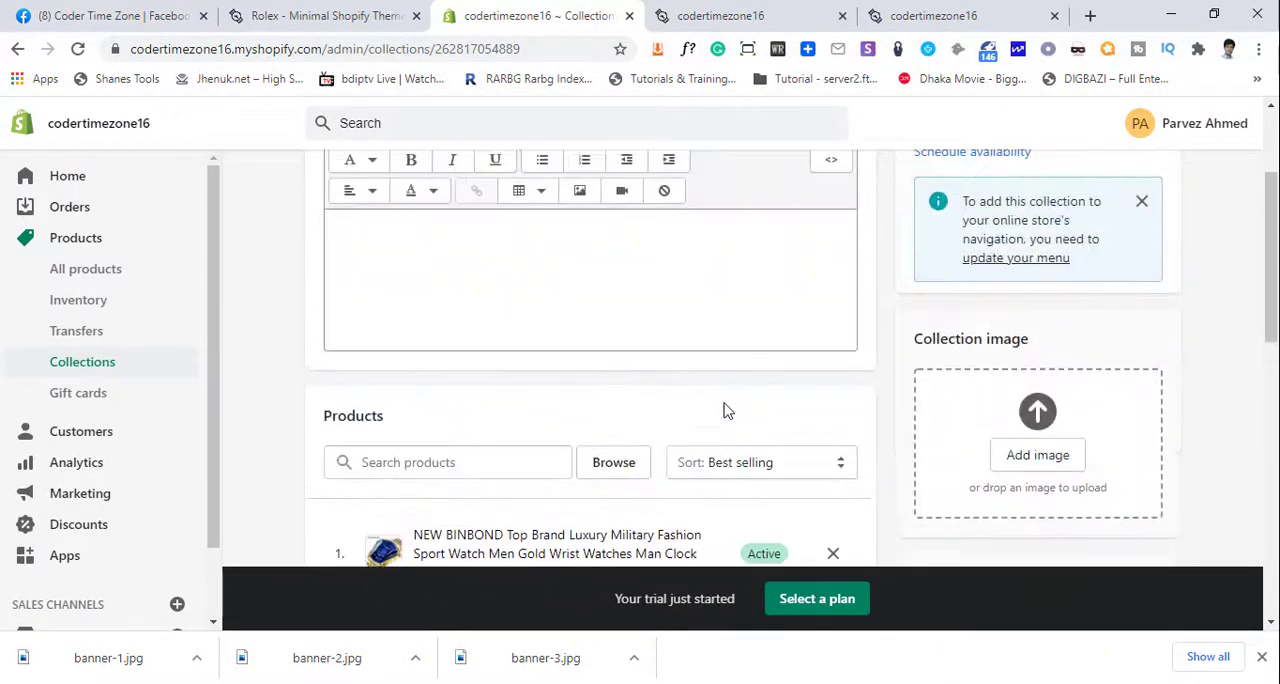
scroll(727, 410, "down", 4)
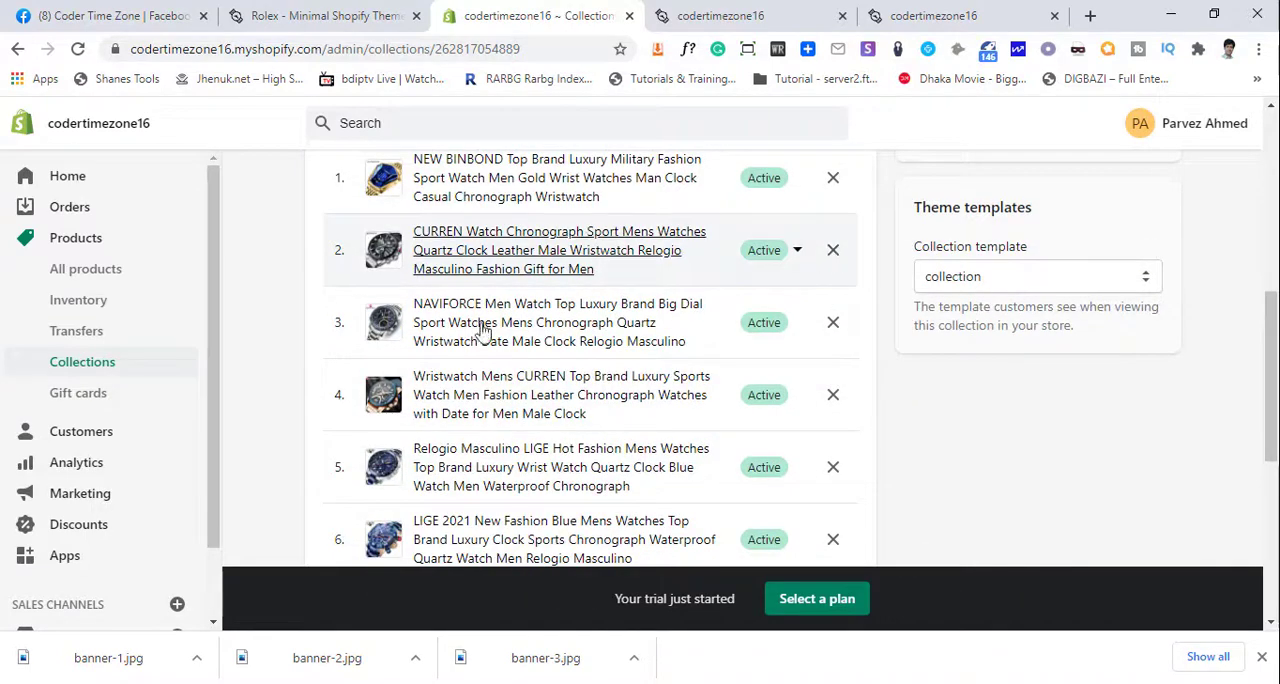
scroll(551, 366, "up", 2)
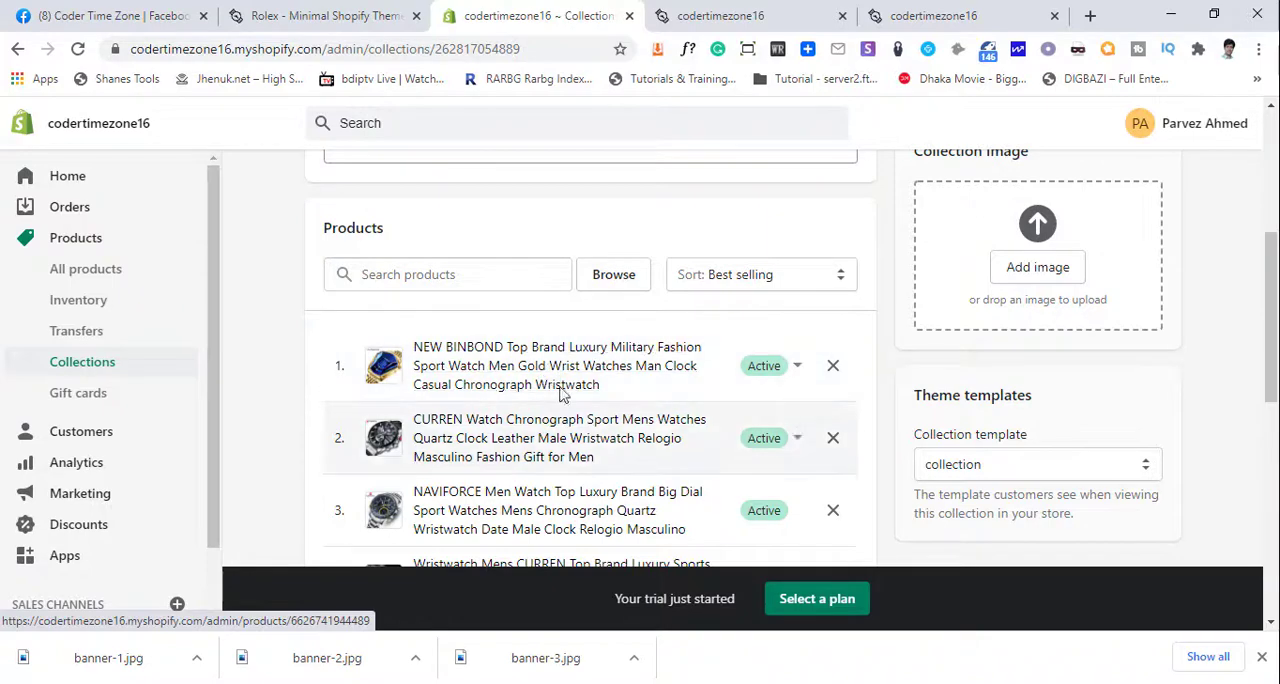
scroll(533, 449, "down", 6)
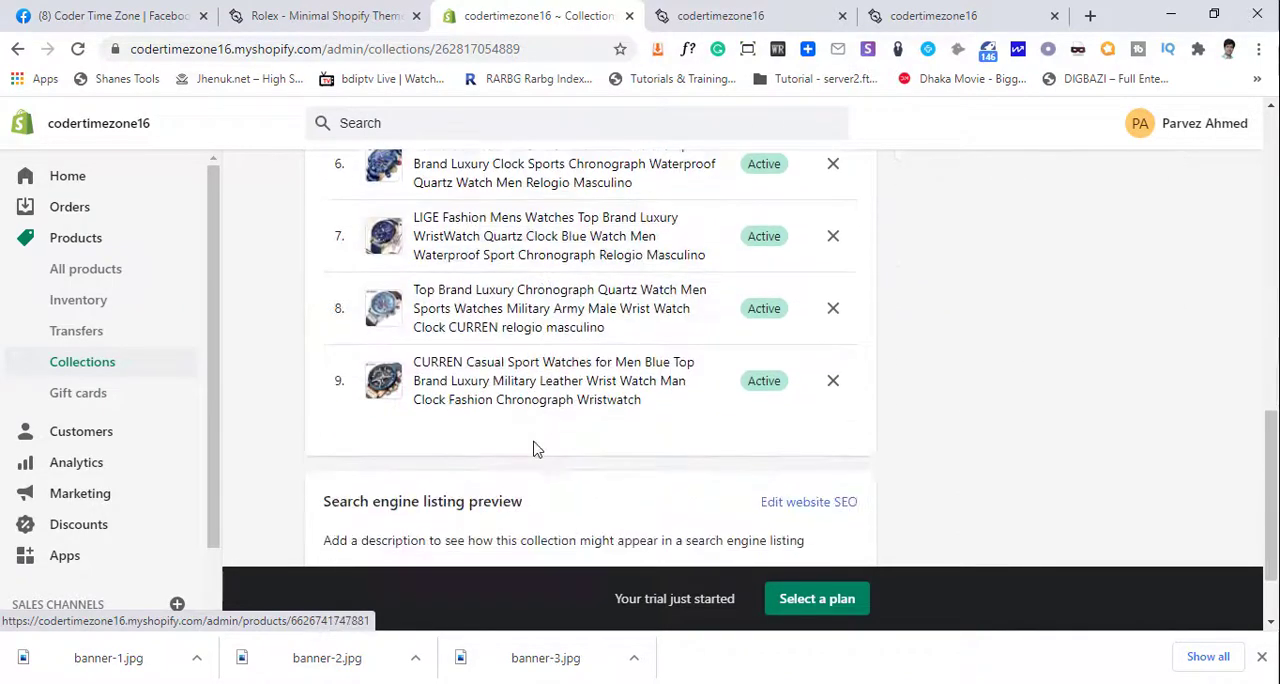
- Look at the Featured Products section in the Rolex theme demo for comparison and return to the store's collection page
left_click(253, 8)
scroll(418, 333, "up", 2)
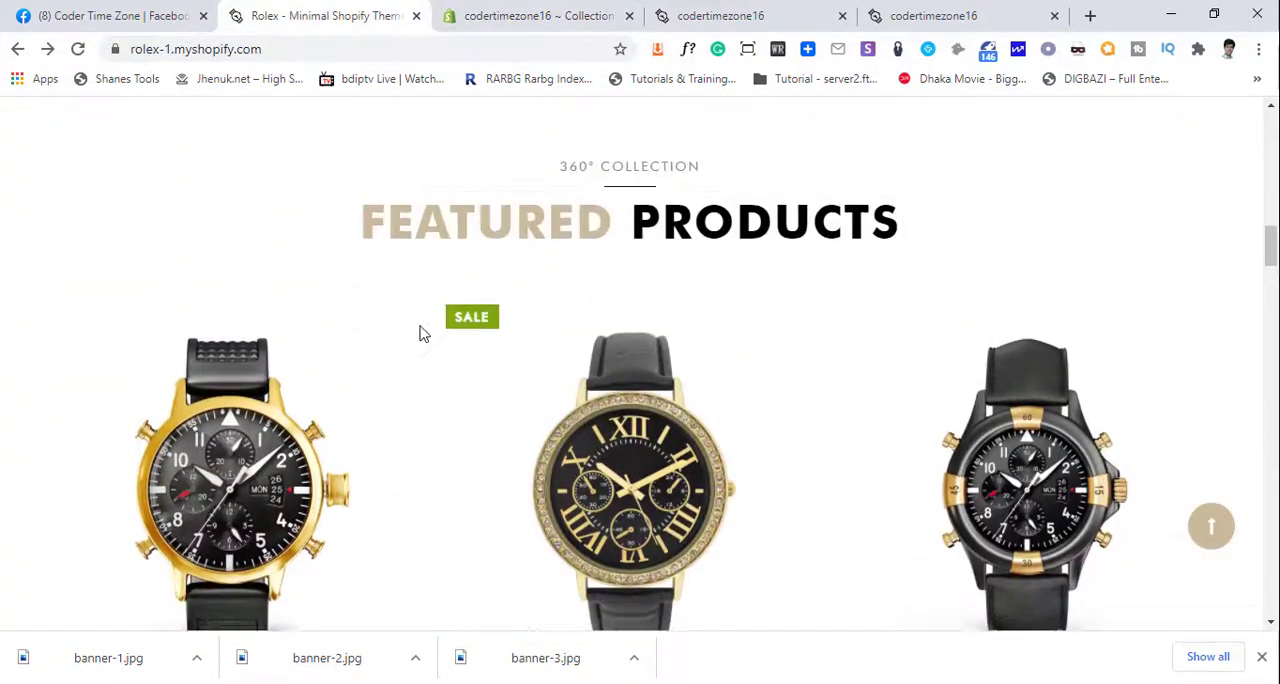
scroll(420, 331, "down", 2)
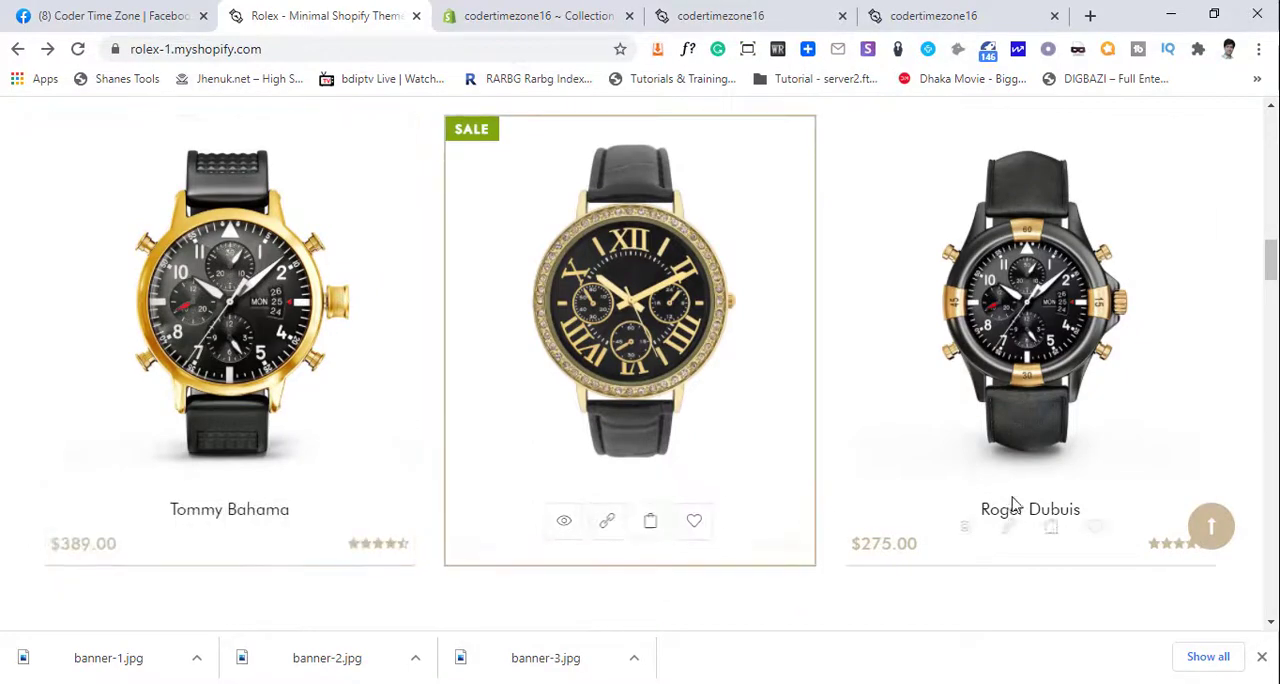
left_click(532, 10)
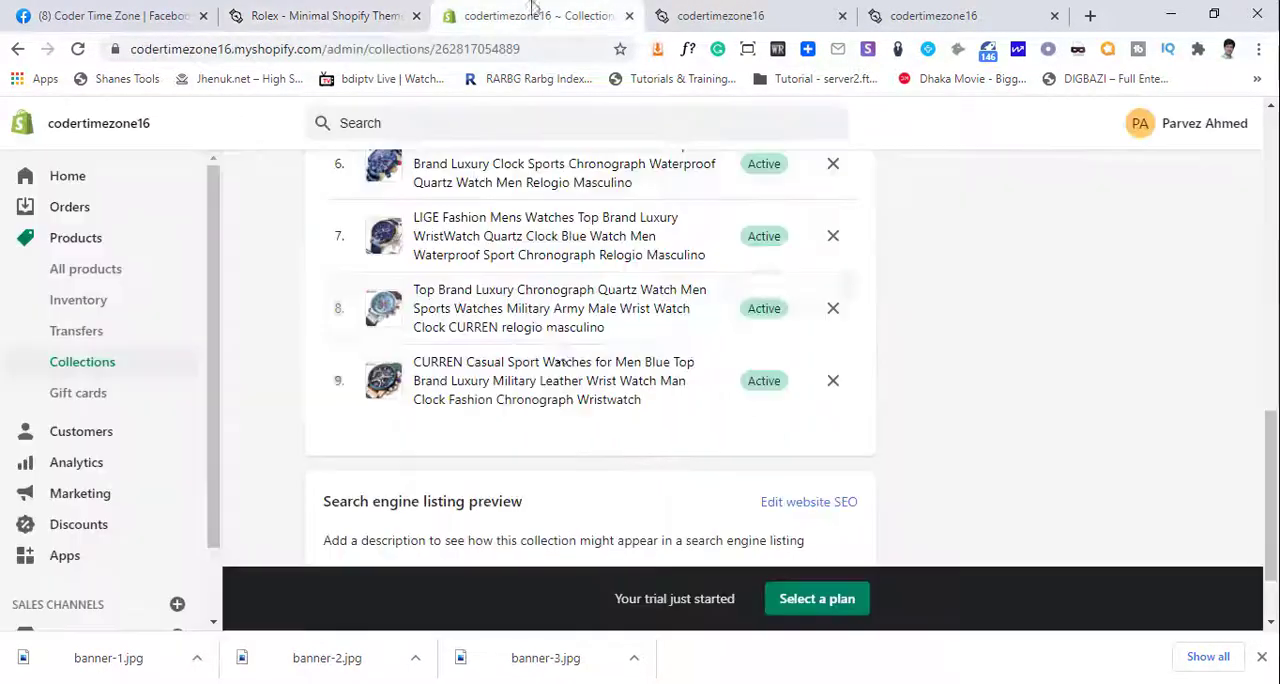
- Shorten the NEW BINBOND watch's title to "NEW BINBOND Top Brand Luxury Military", save the product and go to the product list
scroll(551, 376, "up", 5)
scroll(530, 375, "up", 1)
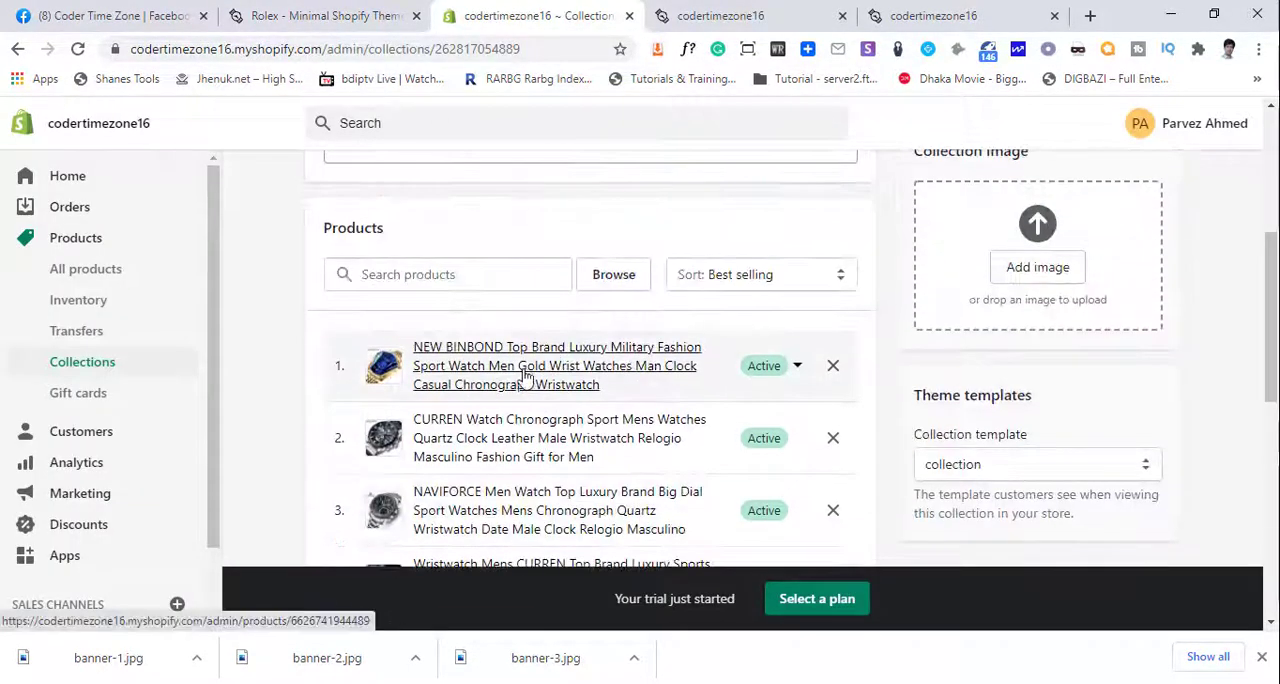
left_click(520, 380)
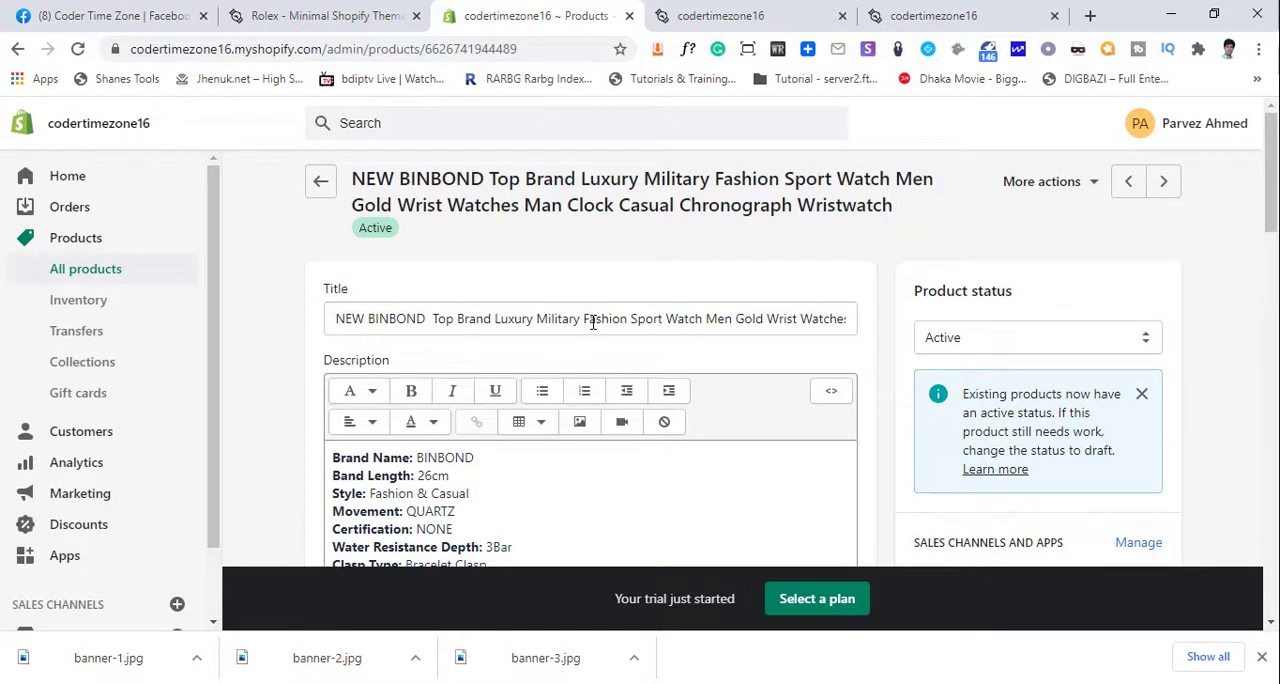
left_click_drag(585, 320, 1190, 326)
key("BackSpace")
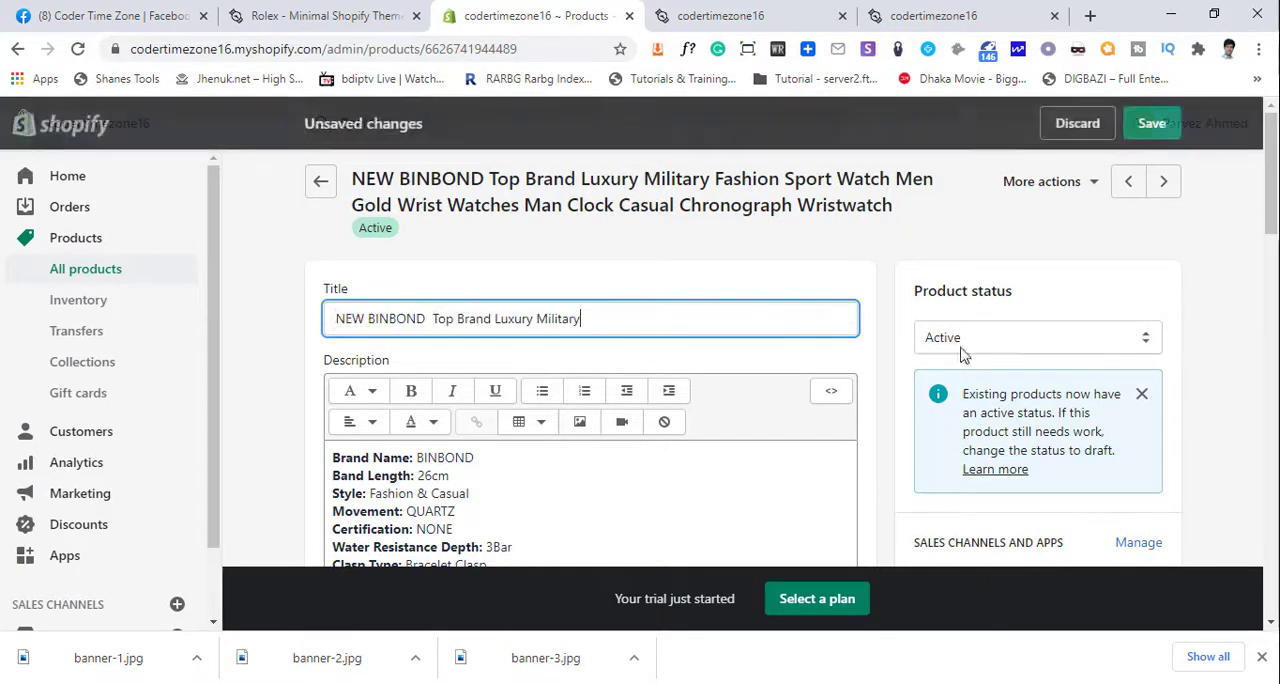
left_click(1150, 126)
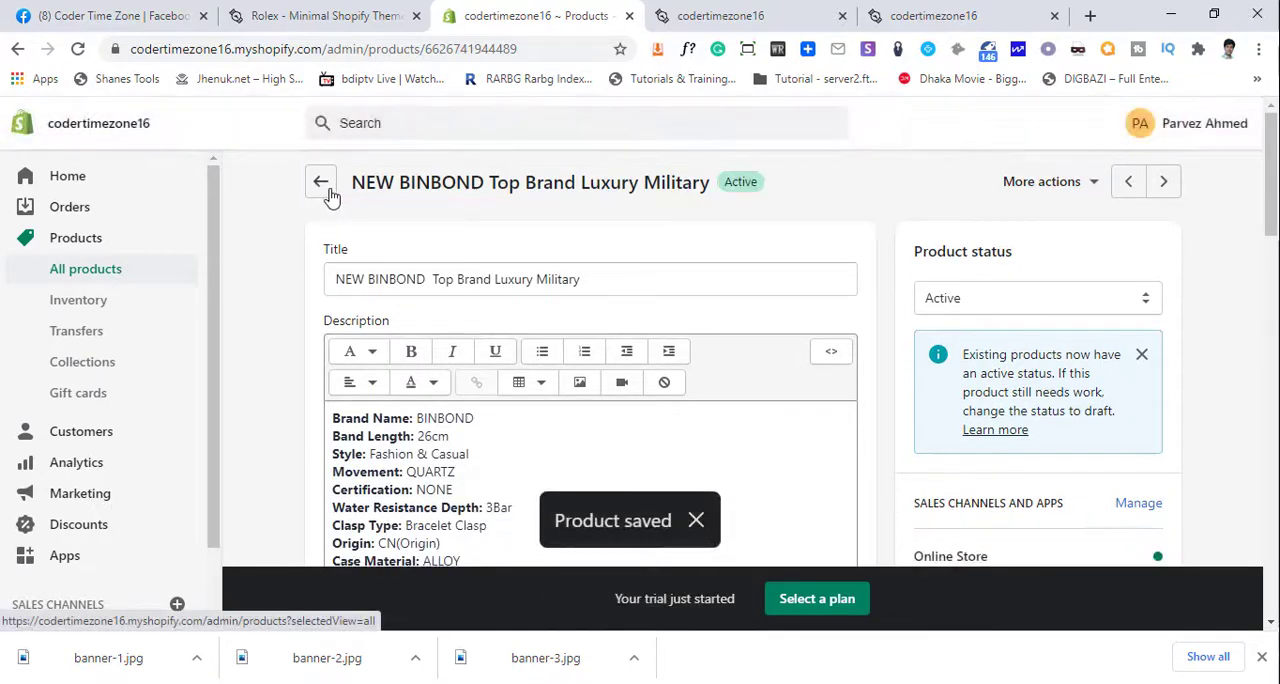
left_click(321, 190)
- Shorten the CURREN Watch Chronograph product's title to "Watch Chronograph Sport Mens", save it and return to the product list
scroll(500, 394, "down", 3)
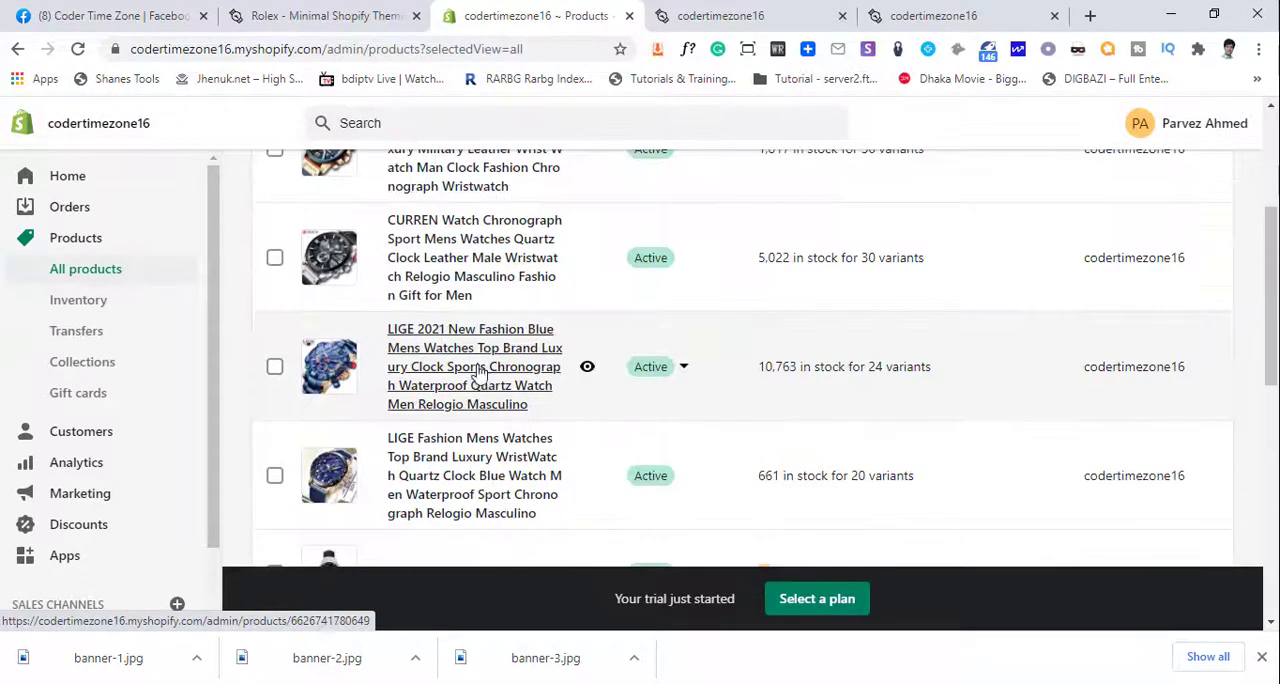
scroll(480, 335, "up", 2)
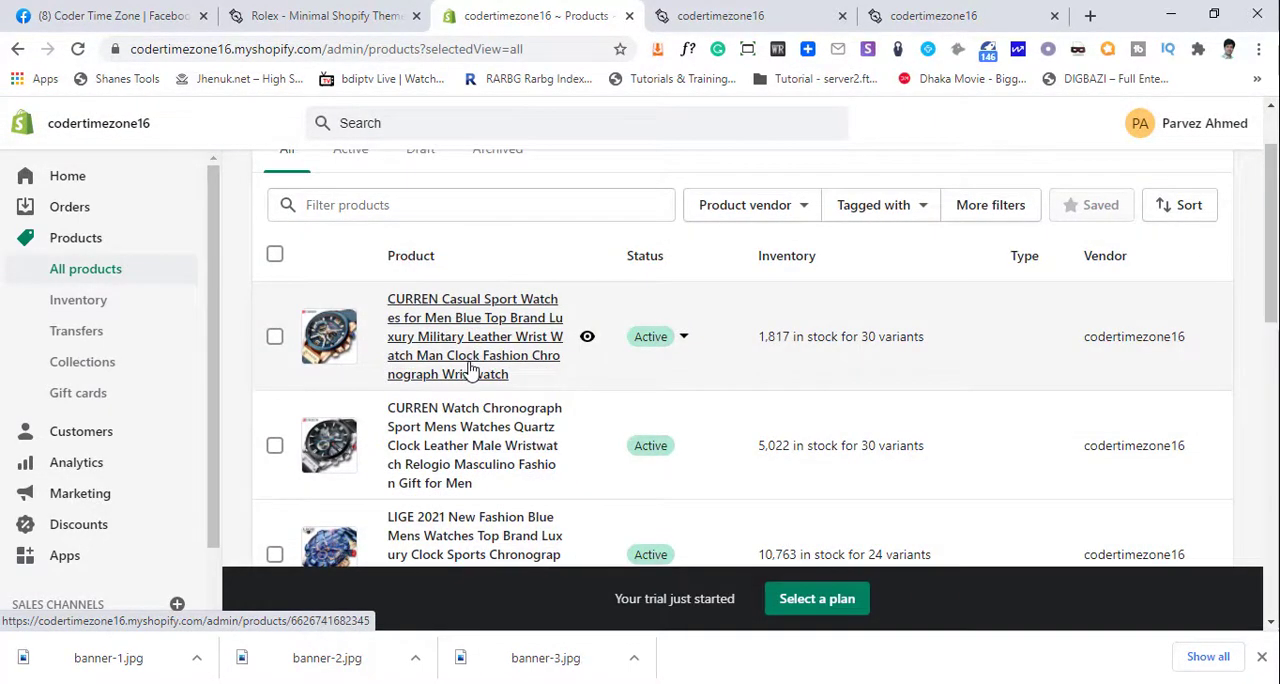
left_click(455, 438)
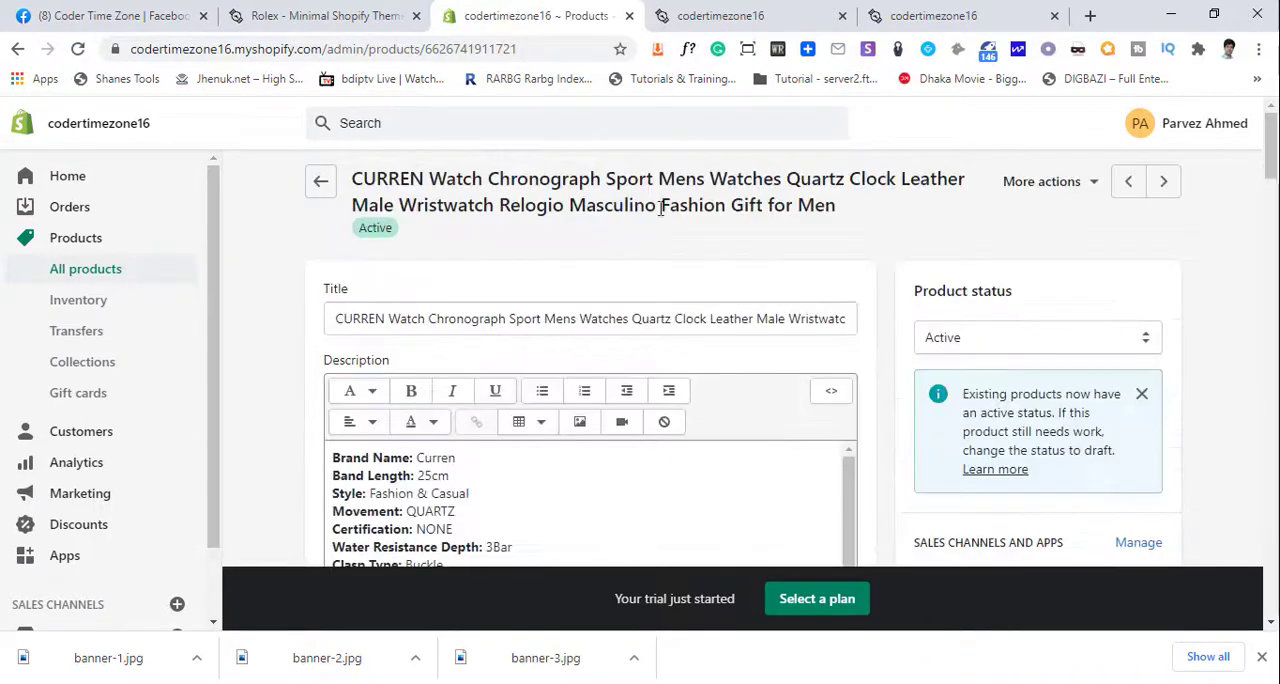
left_click_drag(576, 322, 850, 320)
key("BackSpace")
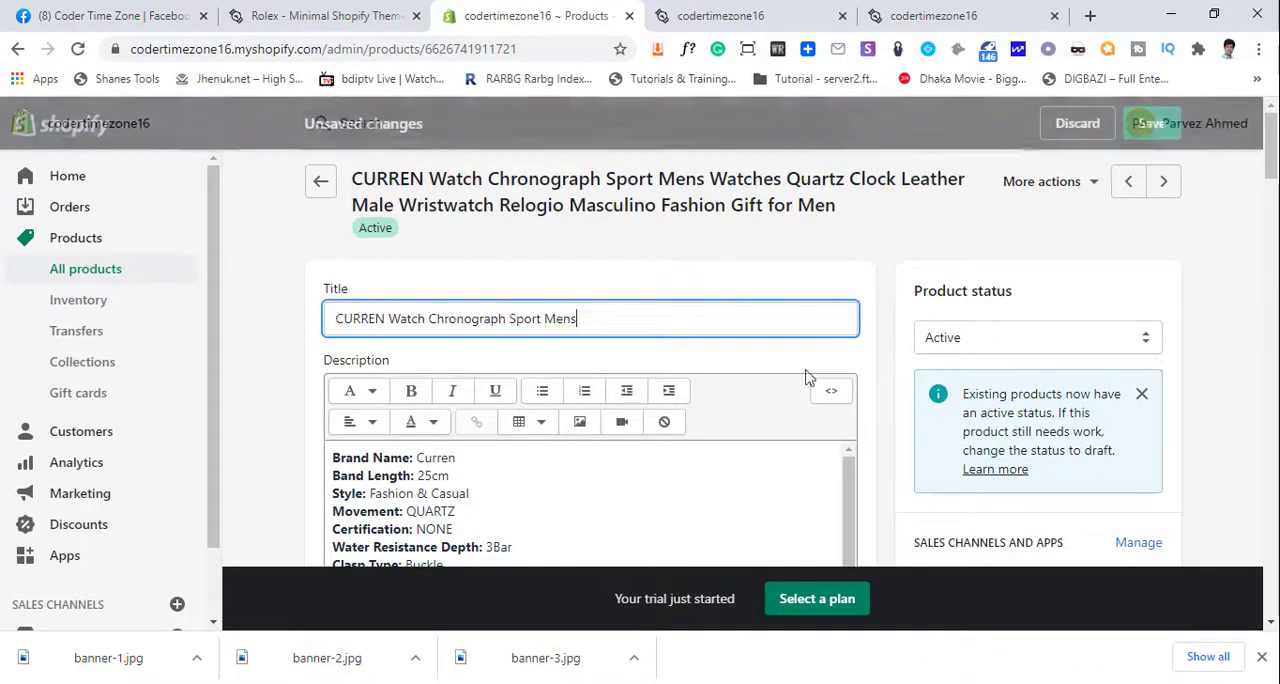
left_click_drag(386, 322, 157, 314)
key("BackSpace")
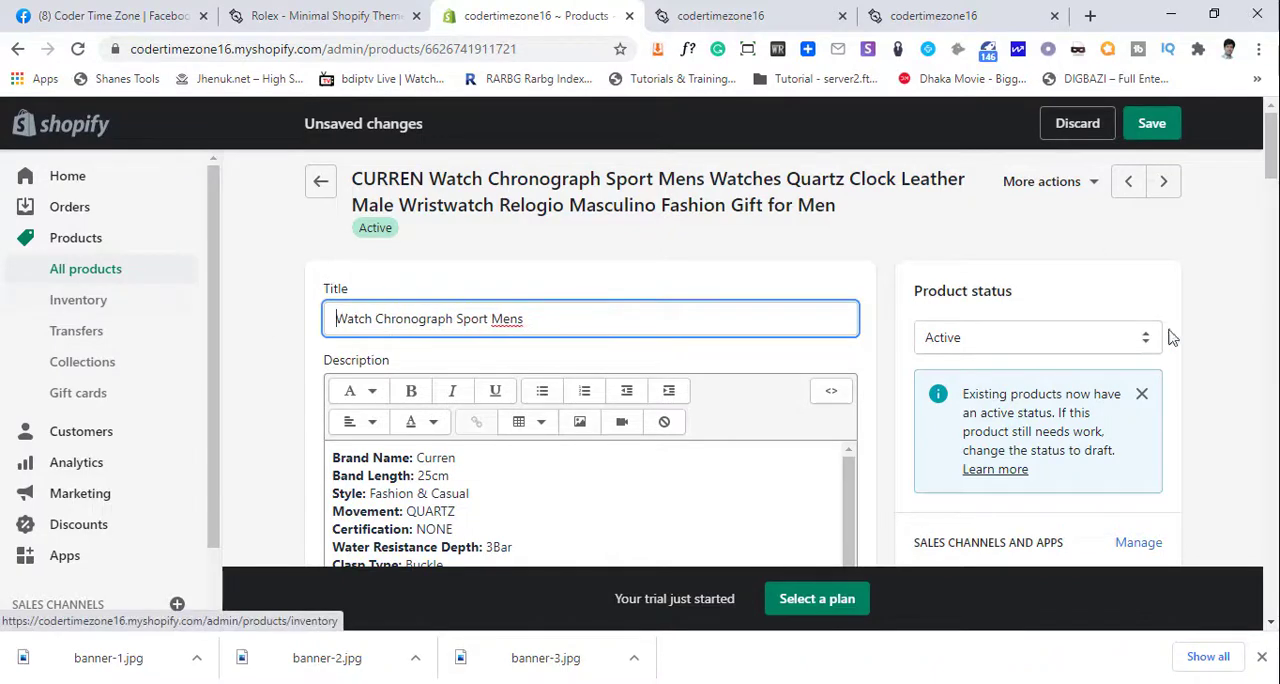
left_click(1148, 128)
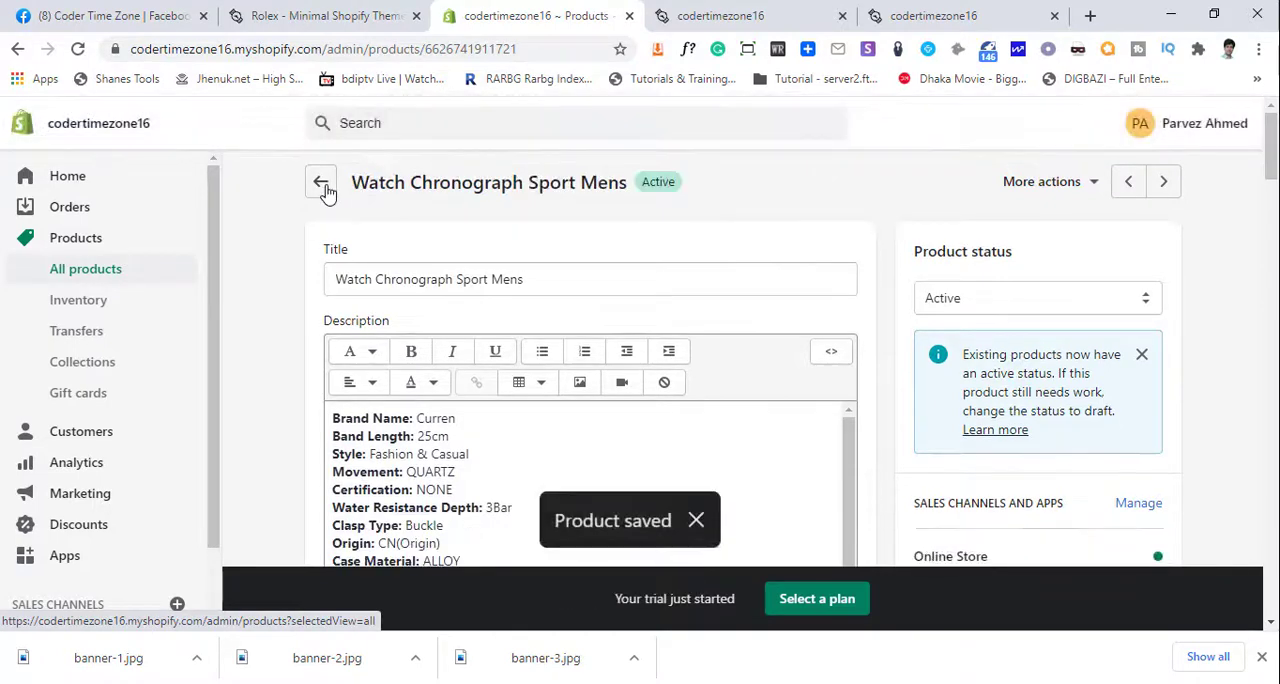
left_click(322, 184)
- Shorten the LIGE 2021 watch's title to "LIGE 2021 New Fashion Blue", save it and return to the product list
scroll(555, 440, "down", 2)
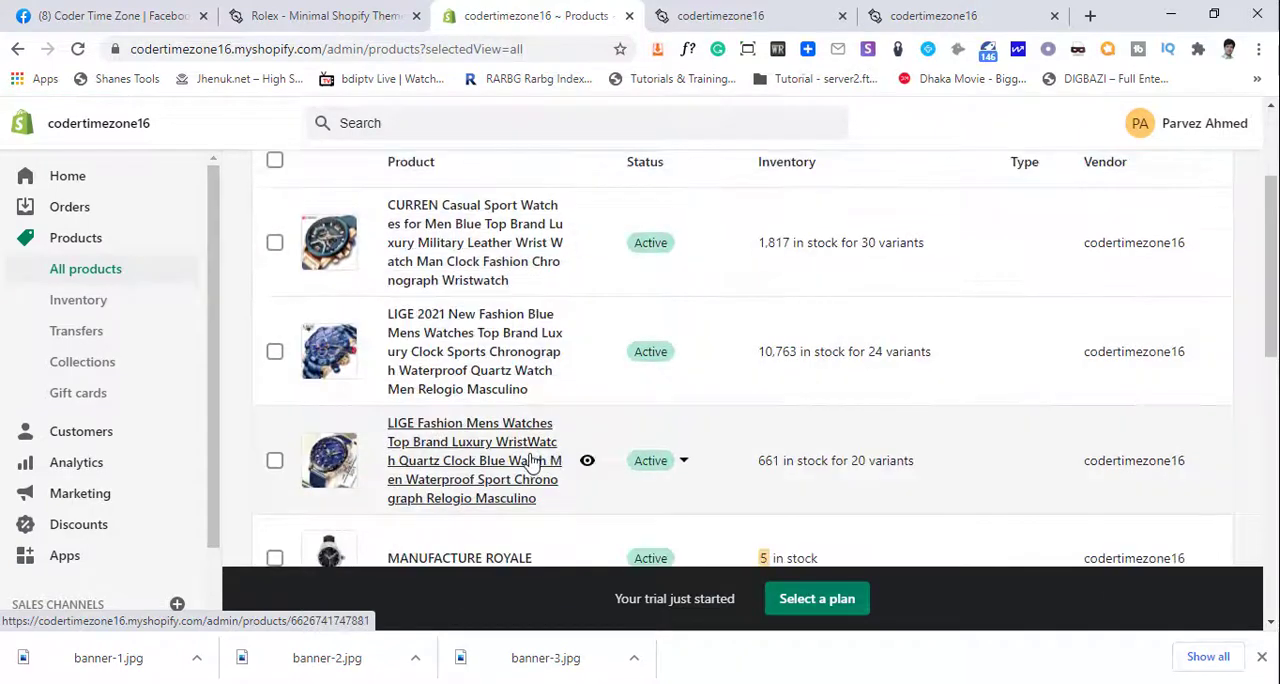
left_click(478, 366)
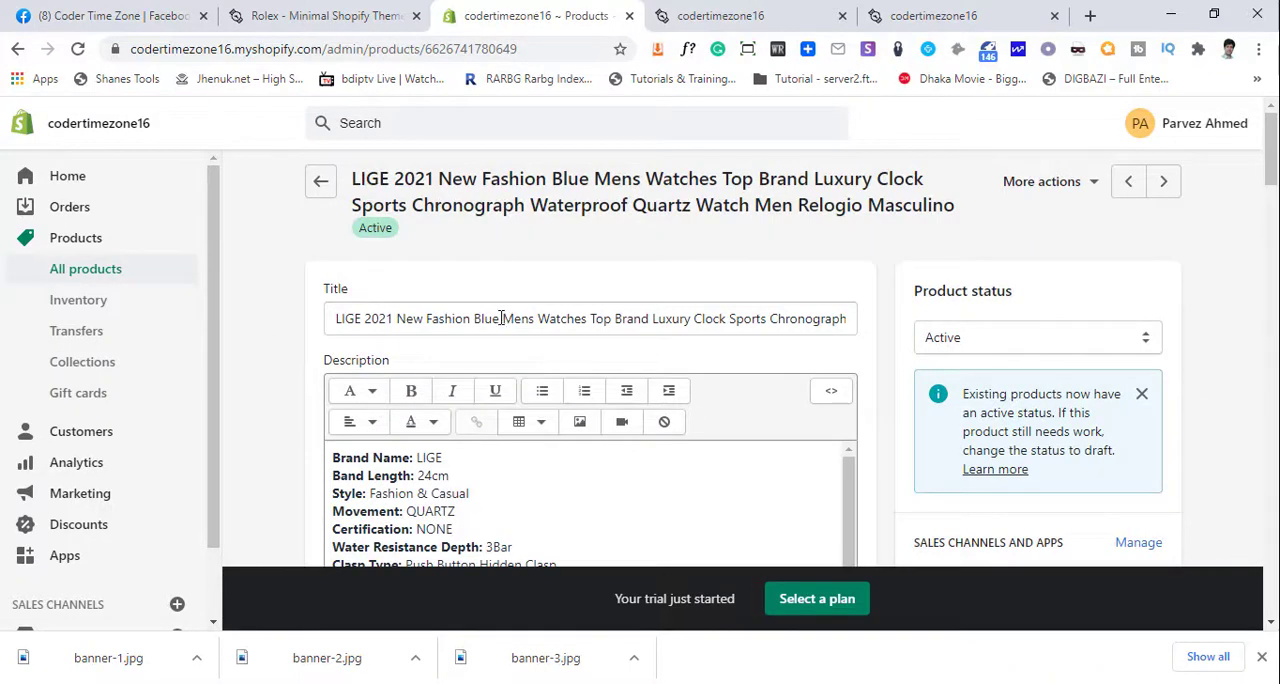
left_click(501, 318)
key("shift+End")
key("BackSpace")
key("ctrl+s")
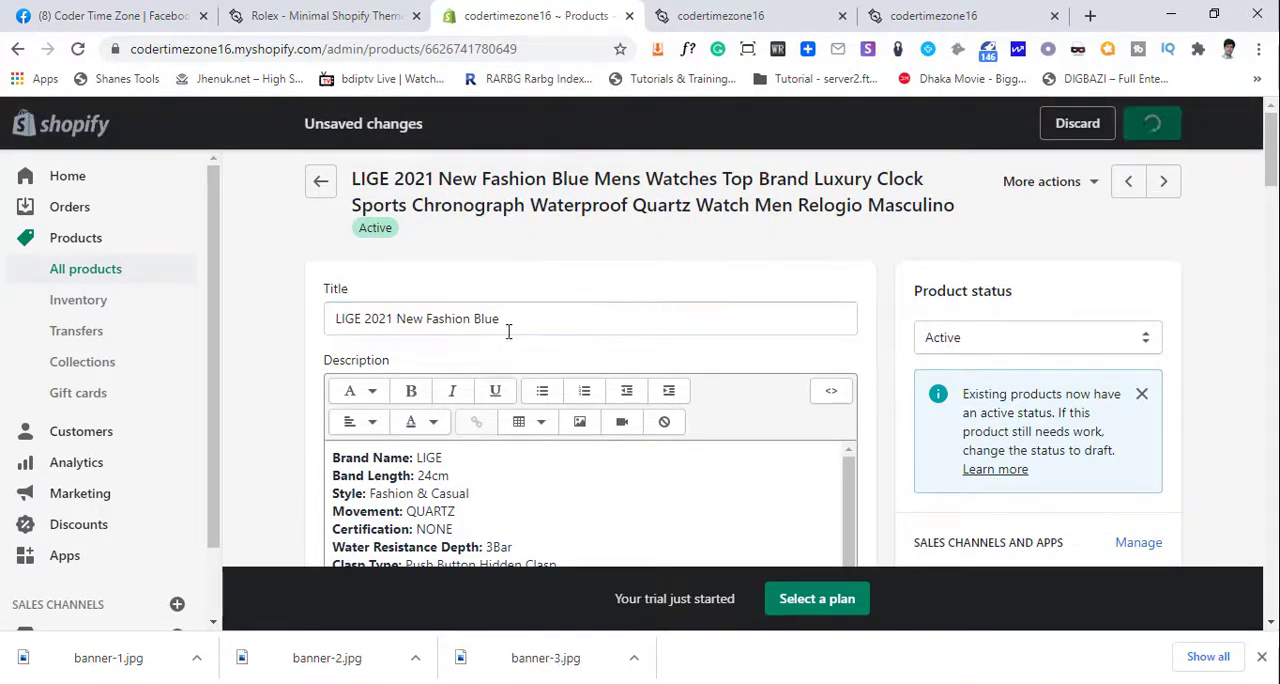
left_click(318, 187)
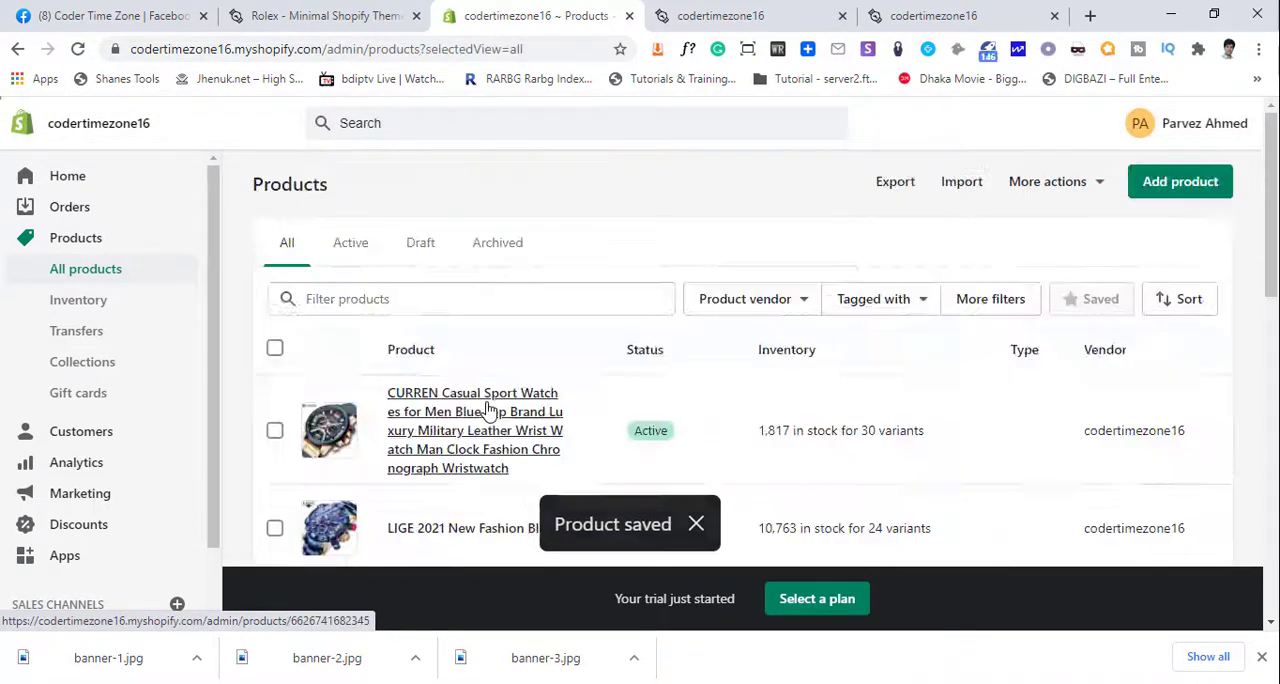
- Cut the CURREN Casual watch's title down to "CURREN Casual Sport Watches", save it and return to the product list
left_click(458, 422)
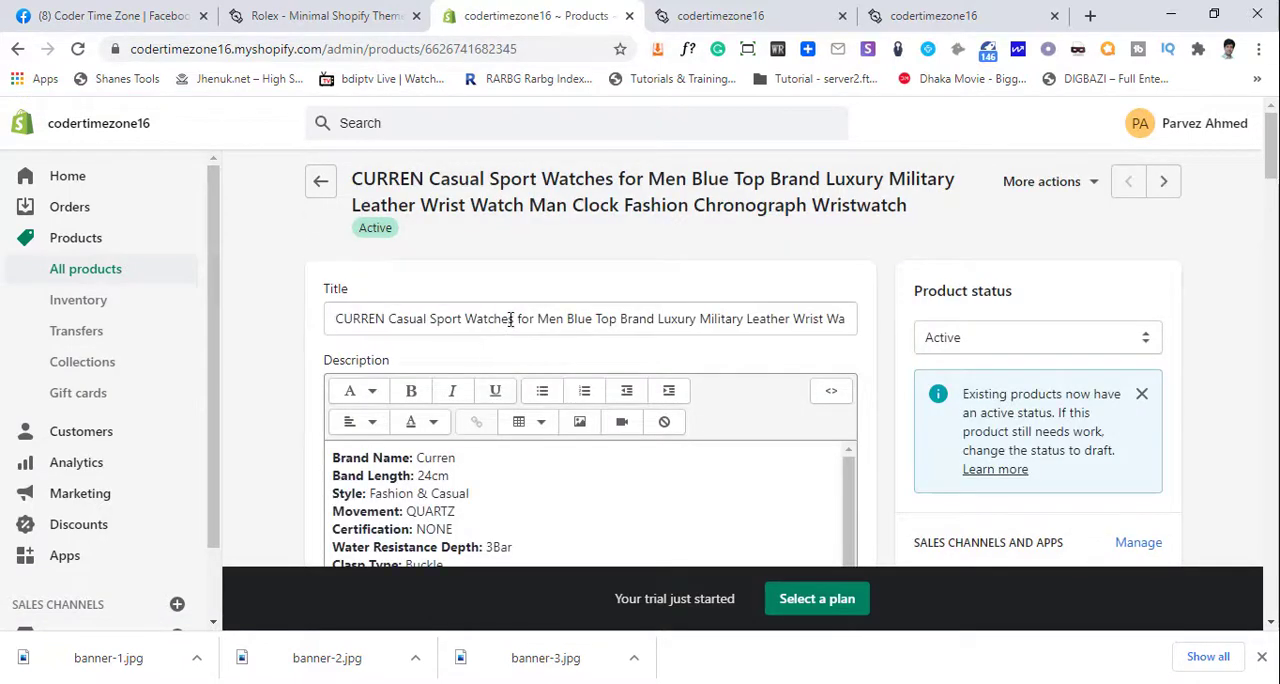
left_click_drag(513, 319, 1271, 380)
key("BackSpace")
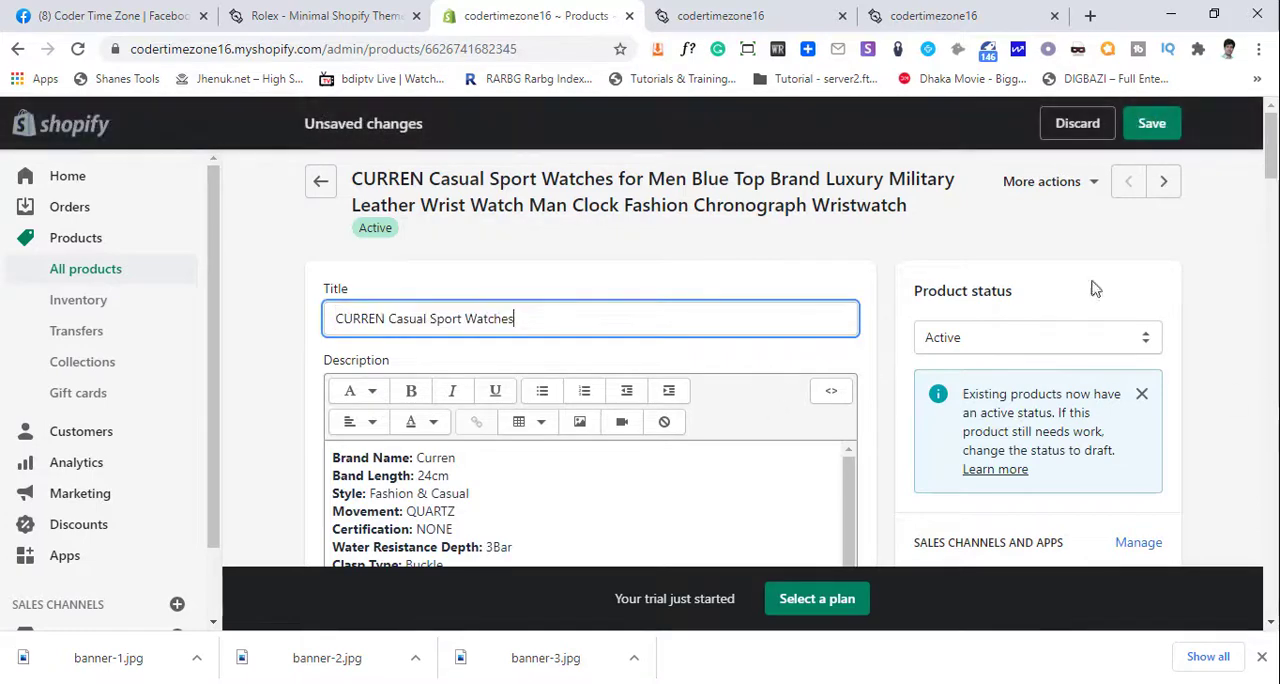
left_click(1152, 123)
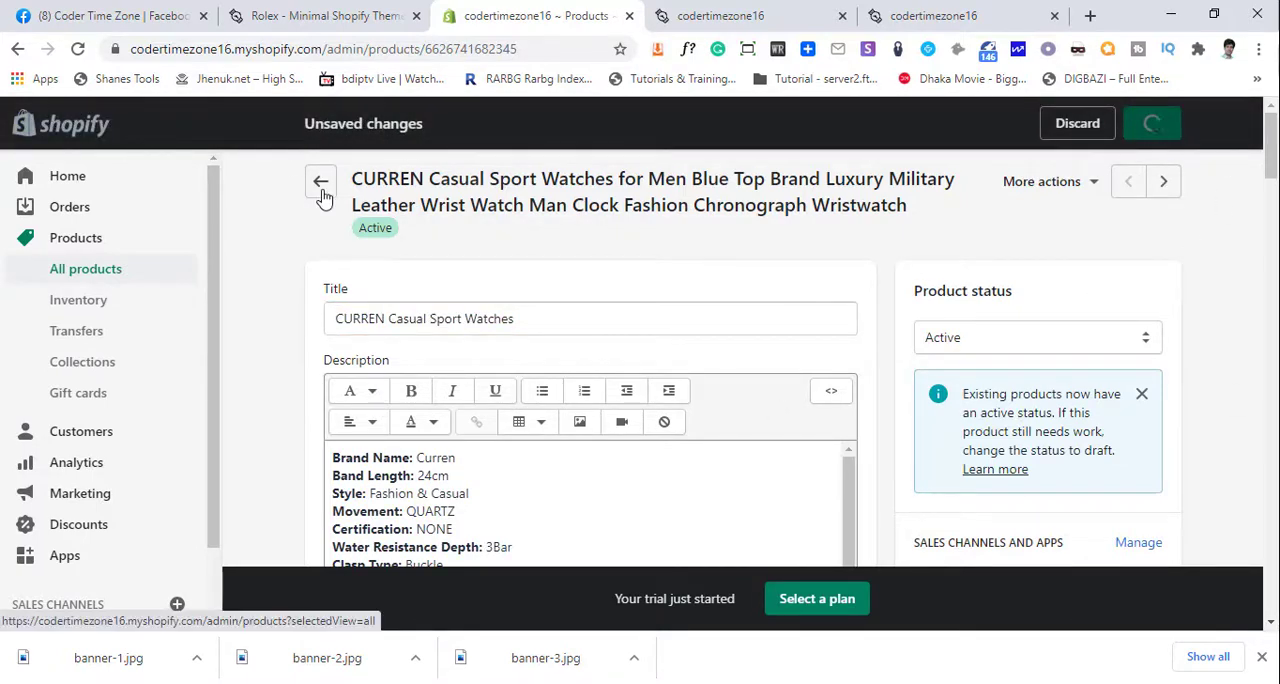
scroll(478, 461, "down", 1)
scroll(435, 497, "down", 1)
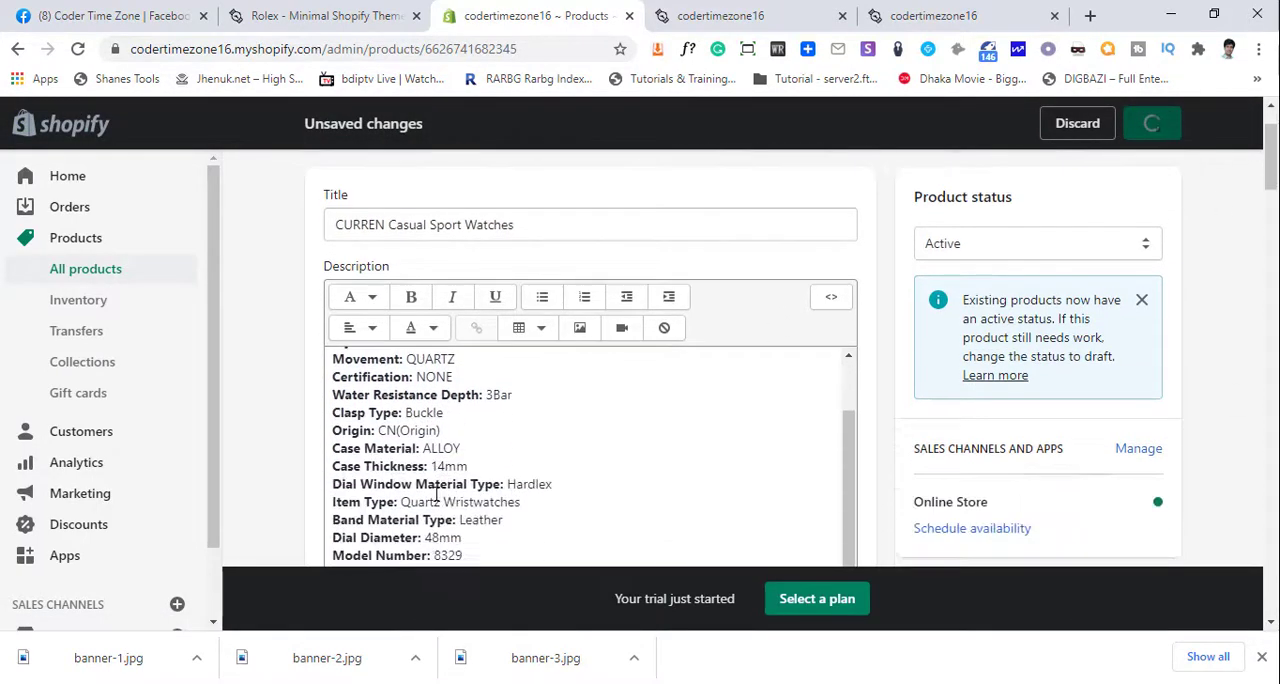
scroll(454, 490, "up", 1)
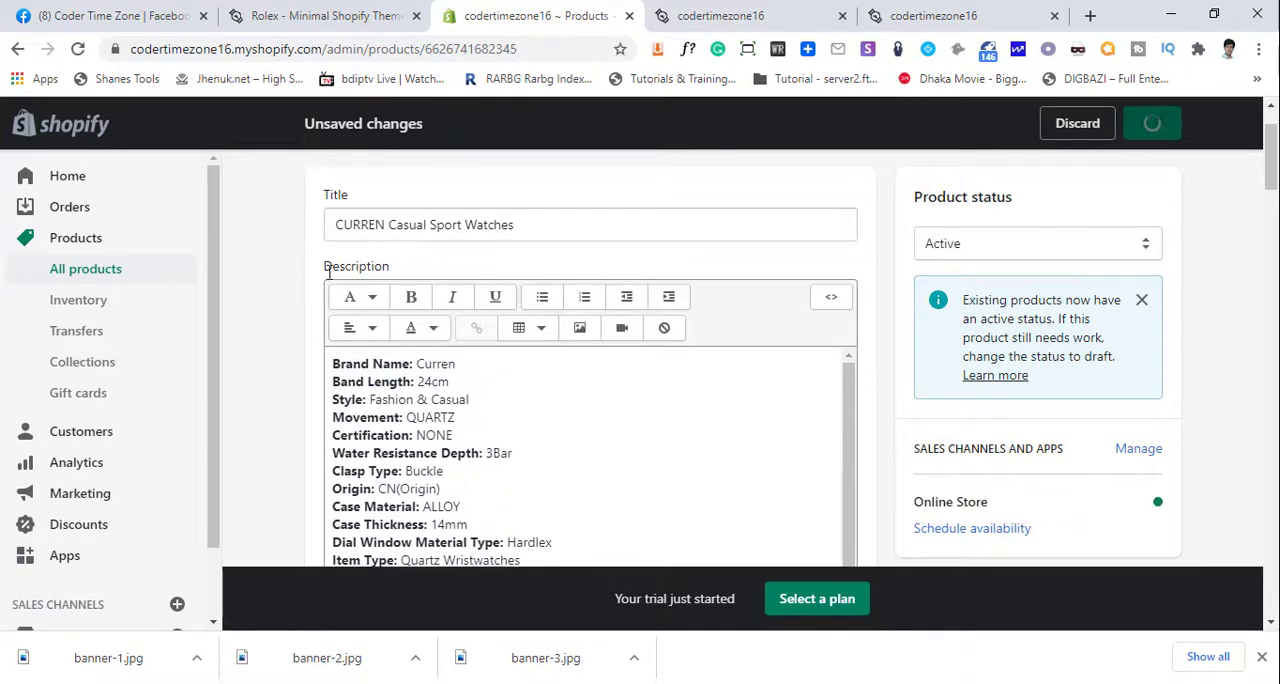
left_click(320, 190)
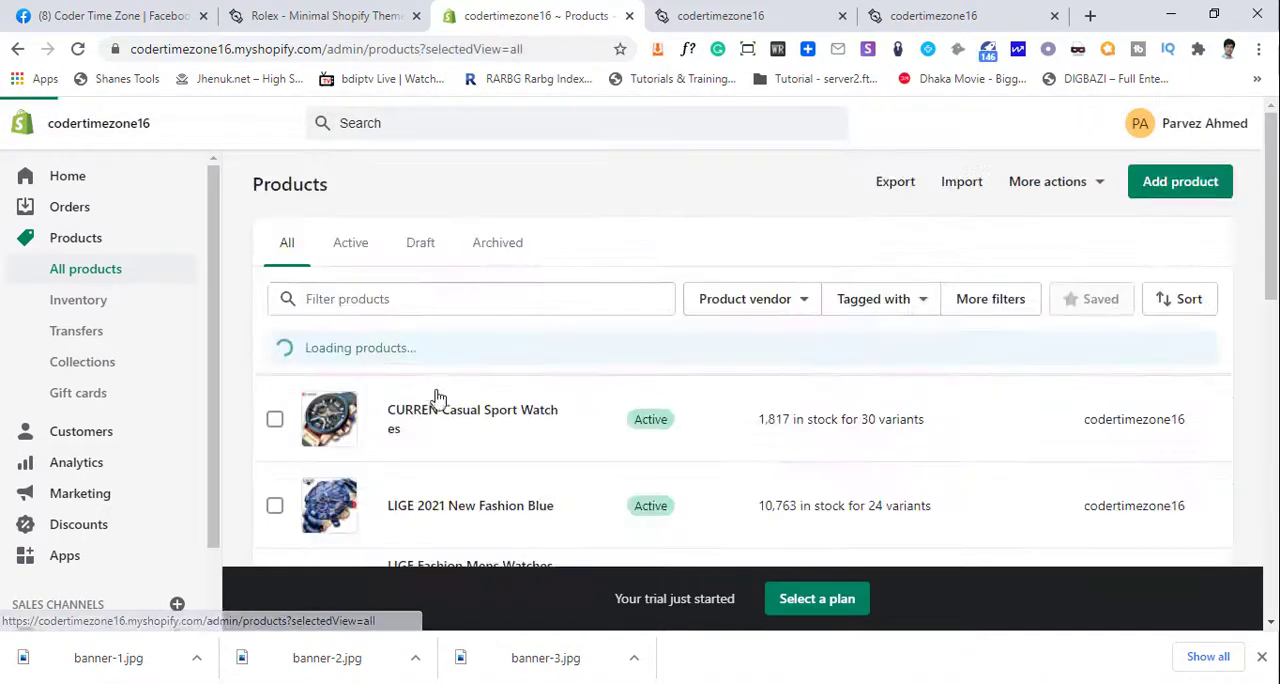
- Trim the LIGE Fashion product's title to "LIGE Fashion Mens Watches", save it and return to the product list
scroll(500, 480, "down", 1)
left_click(466, 452)
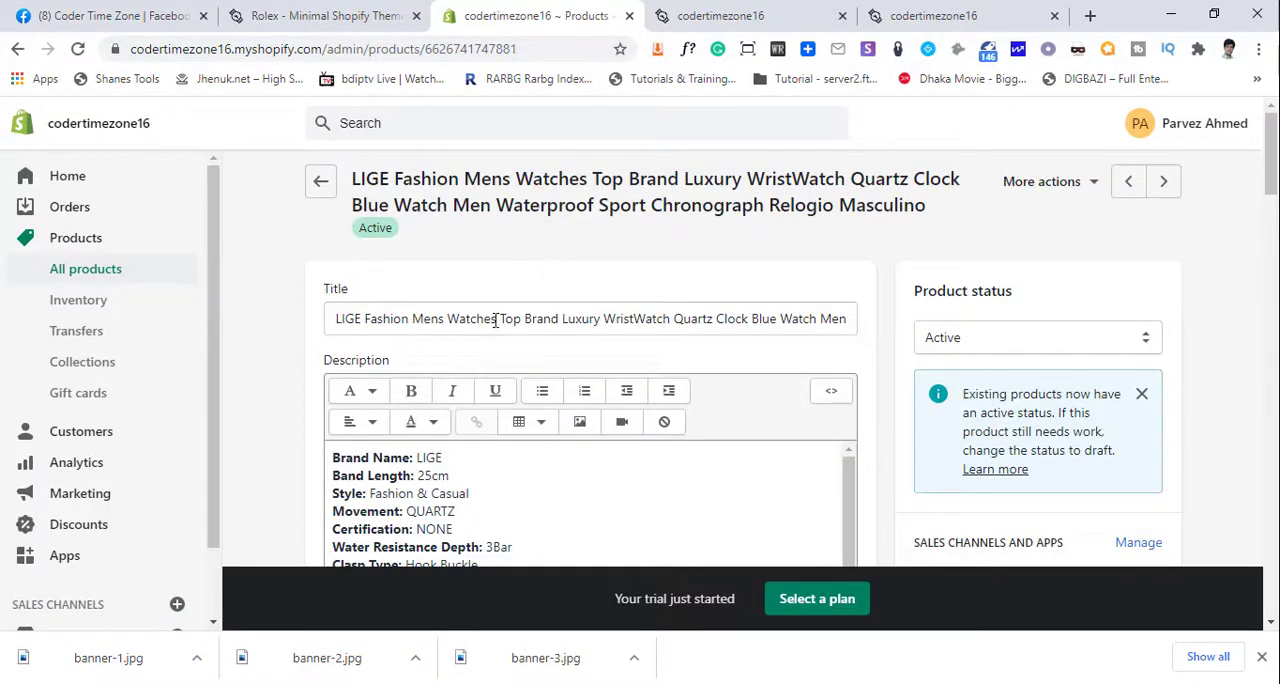
left_click_drag(497, 318, 1198, 208)
key("BackSpace")
left_click(1160, 125)
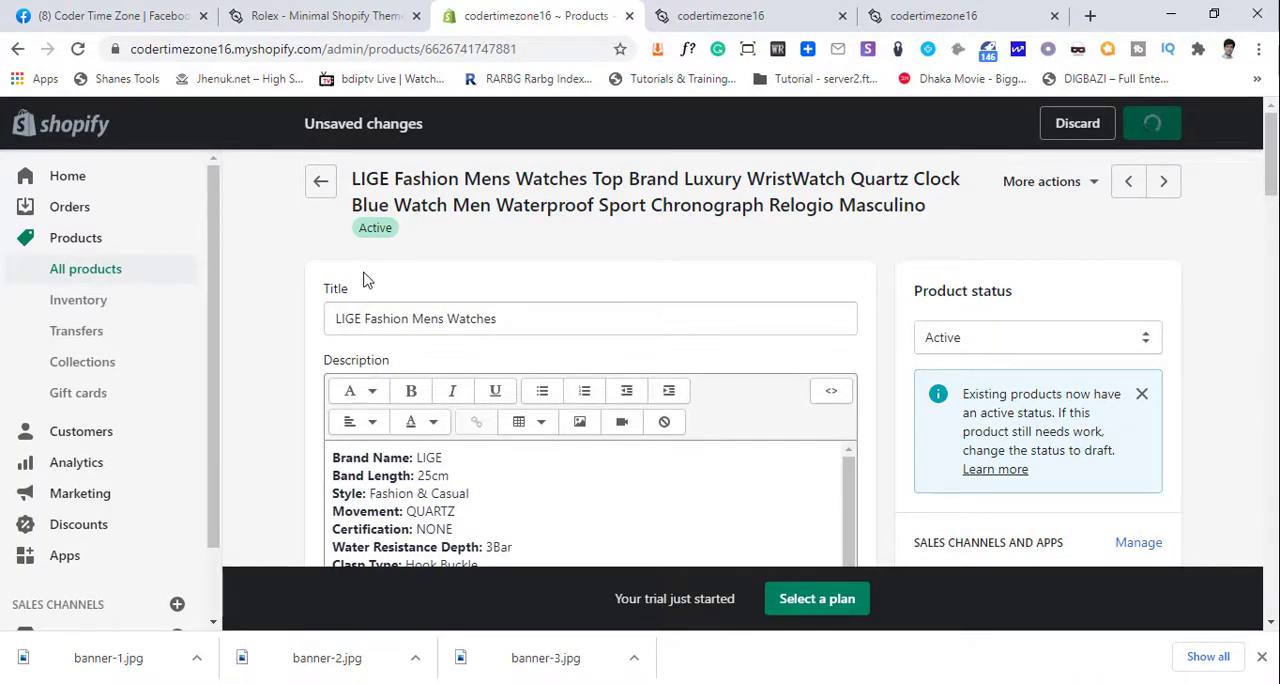
left_click(320, 181)
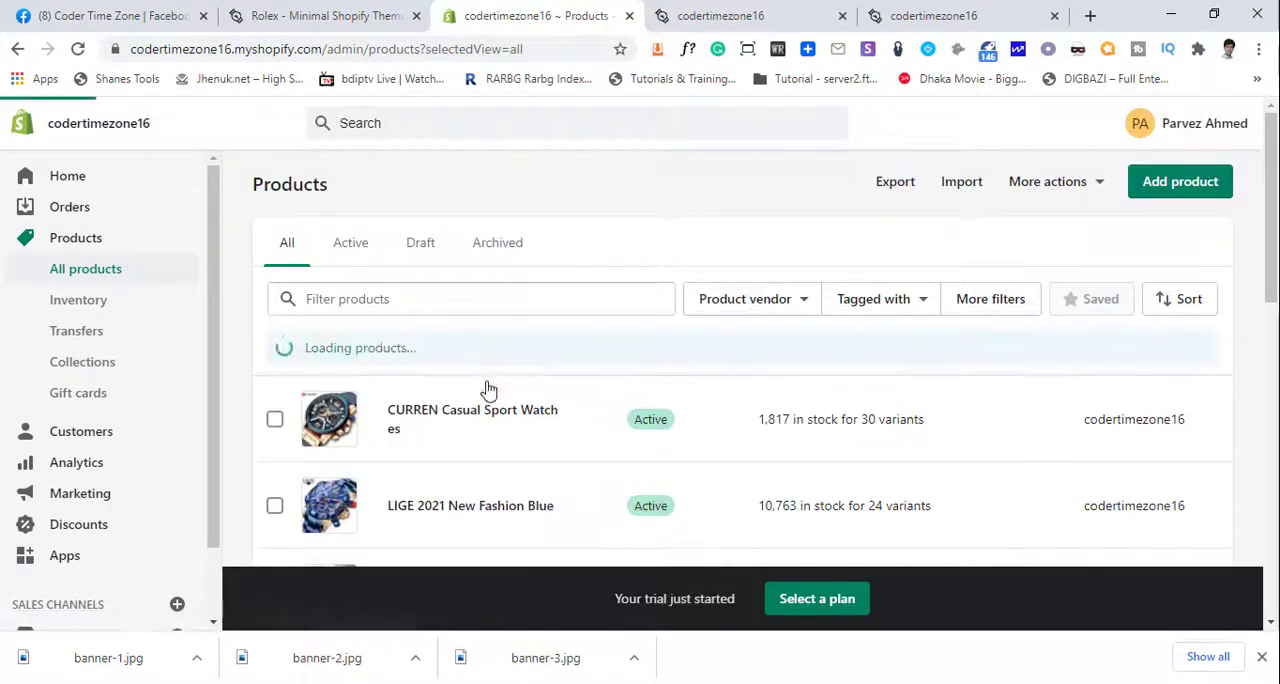
- Shorten the NAVIFORCE product's title to "NAVIFORCE Men Watch", save it and return to the product list
scroll(480, 395, "down", 5)
left_click(479, 301)
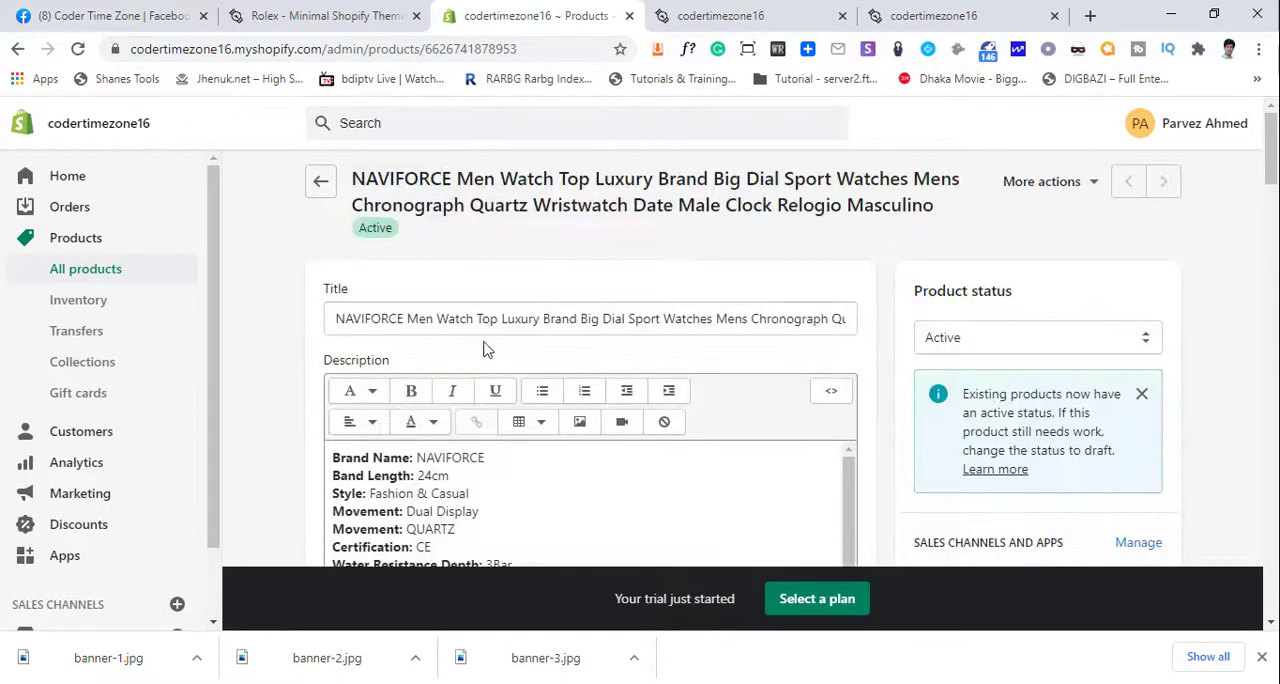
left_click_drag(473, 318, 1177, 394)
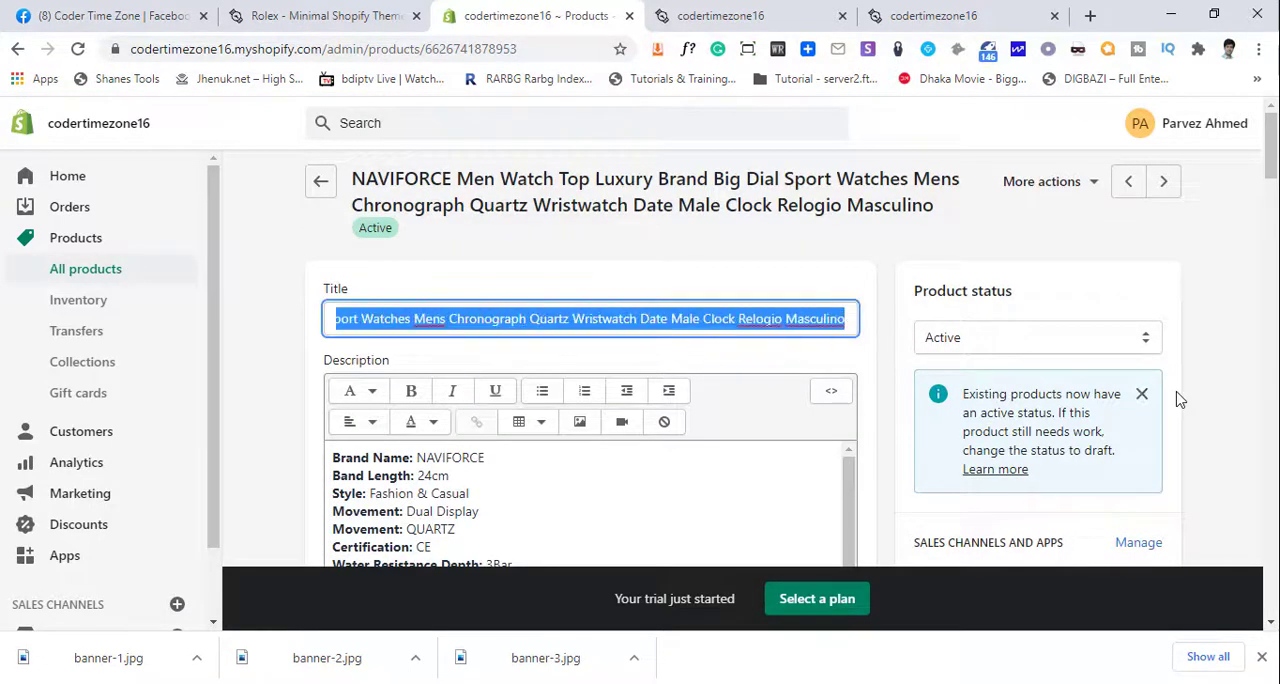
key("BackSpace")
left_click(1150, 128)
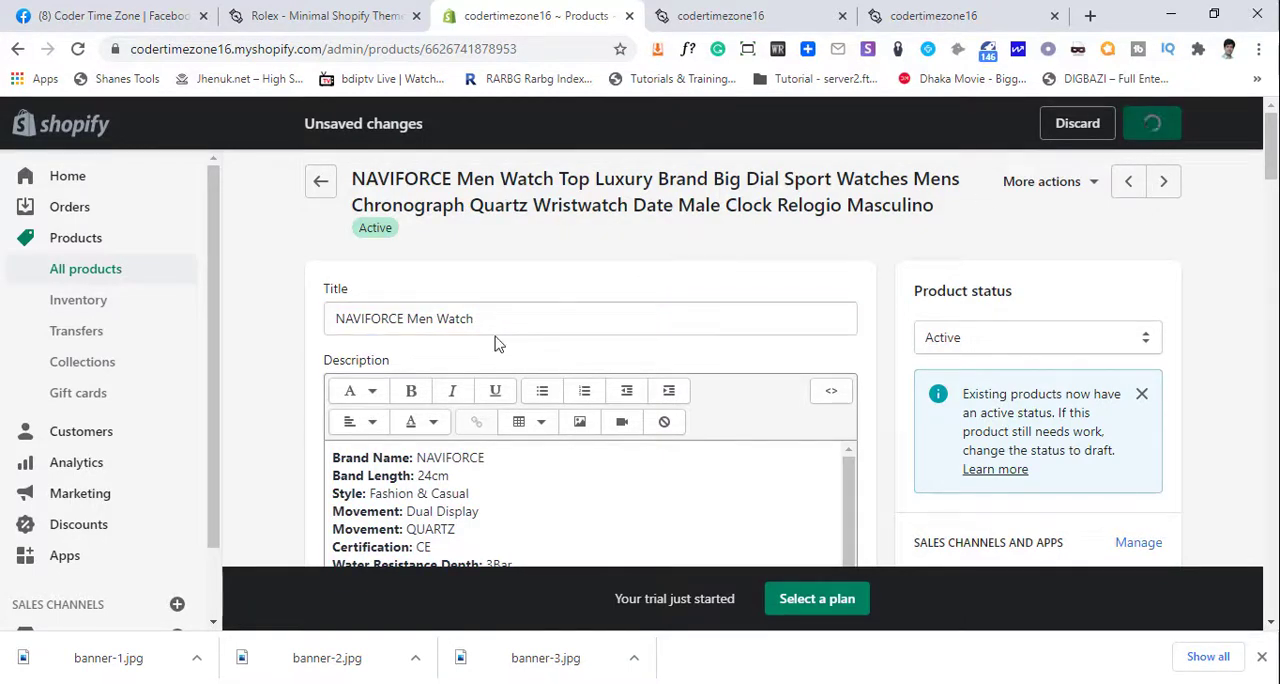
left_click(316, 188)
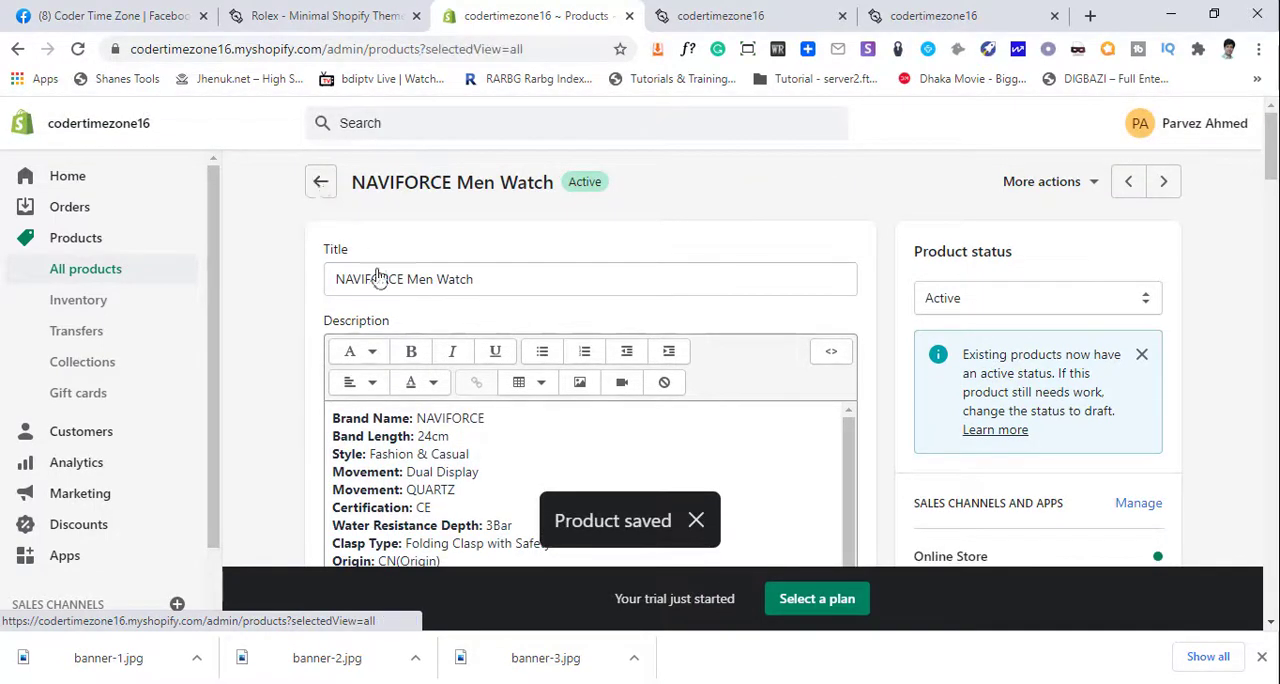
- Open the NEW BINBOND product to check its title and return to the product list
scroll(450, 386, "down", 4)
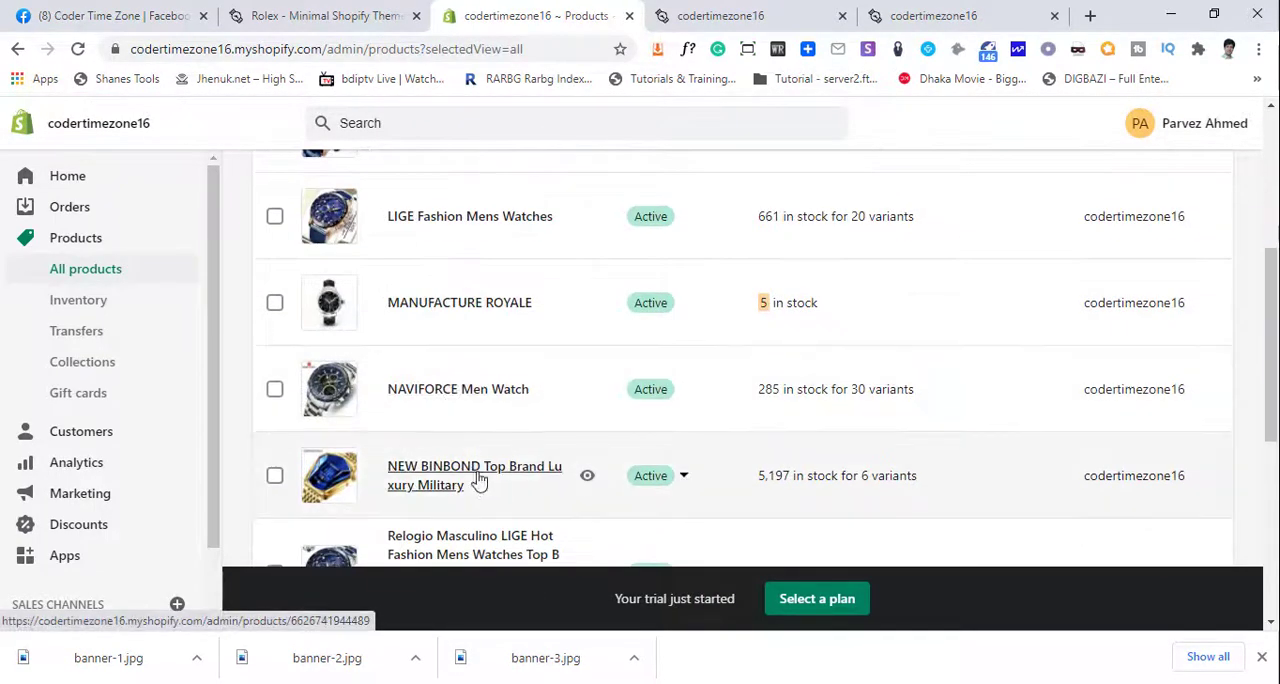
left_click(487, 490)
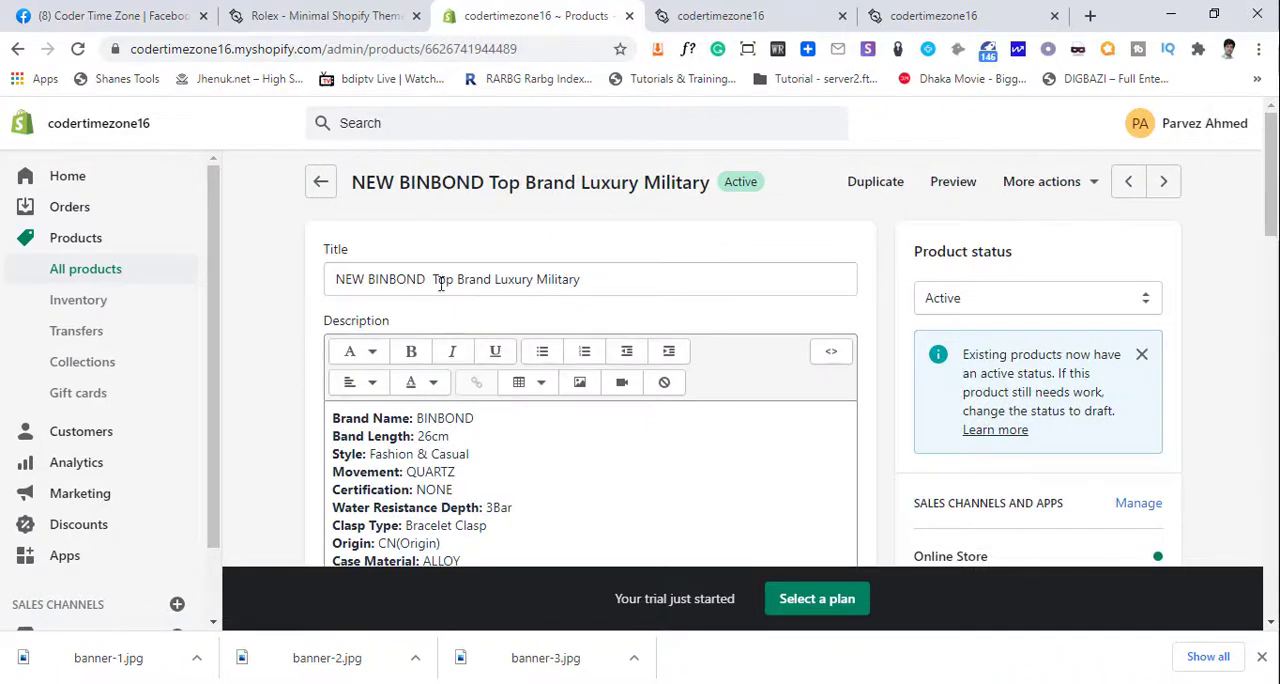
left_click(321, 180)
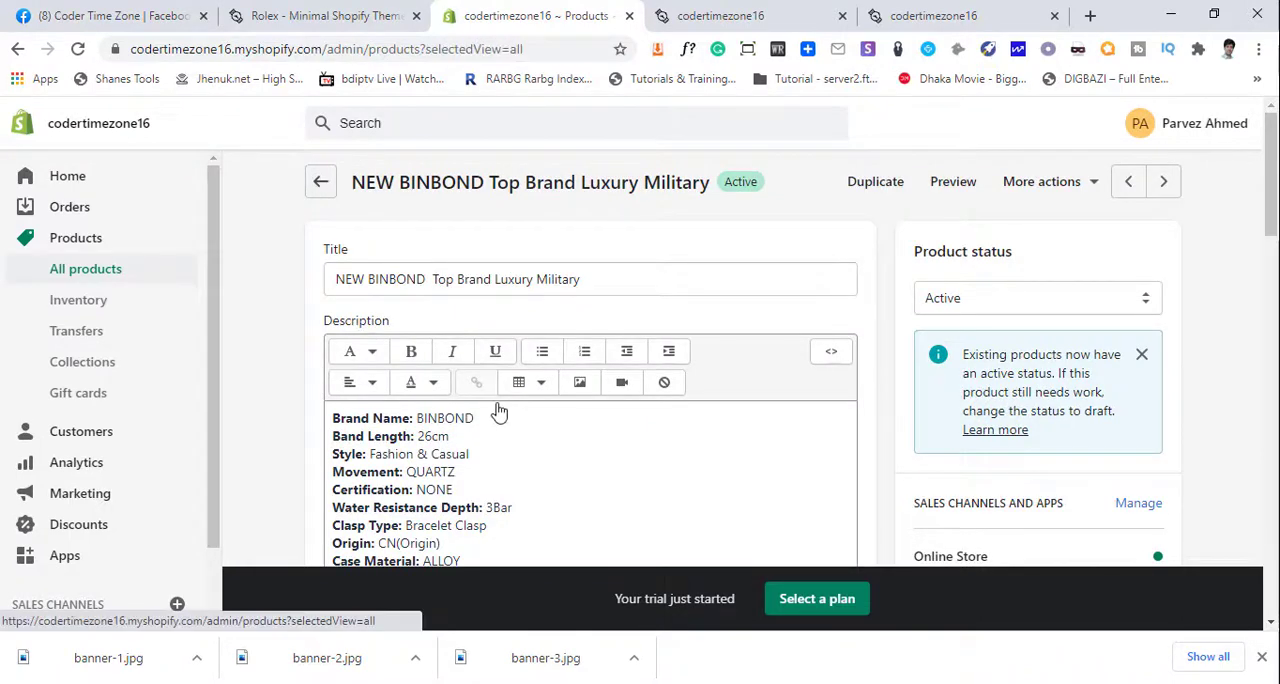
- Reduce the Relogio Masculino watch's title to "Masculino LIGE Hot Fashion", save it and return to the product list
scroll(490, 420, "down", 4)
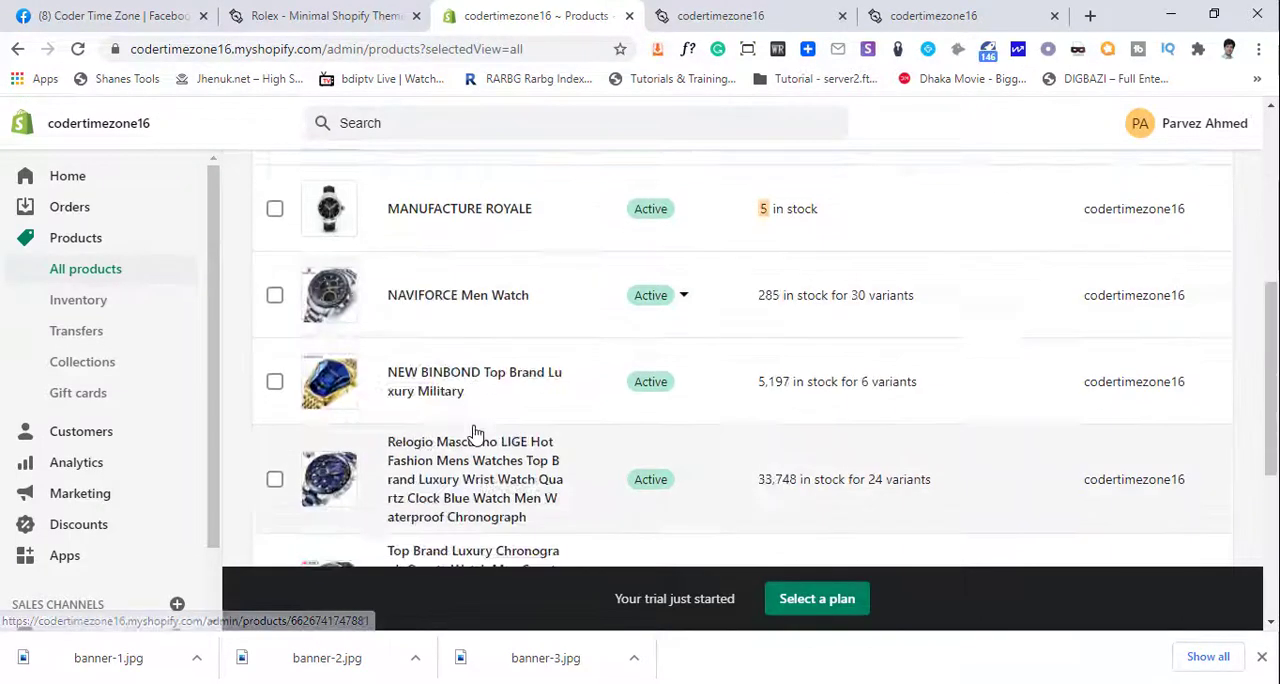
left_click(455, 494)
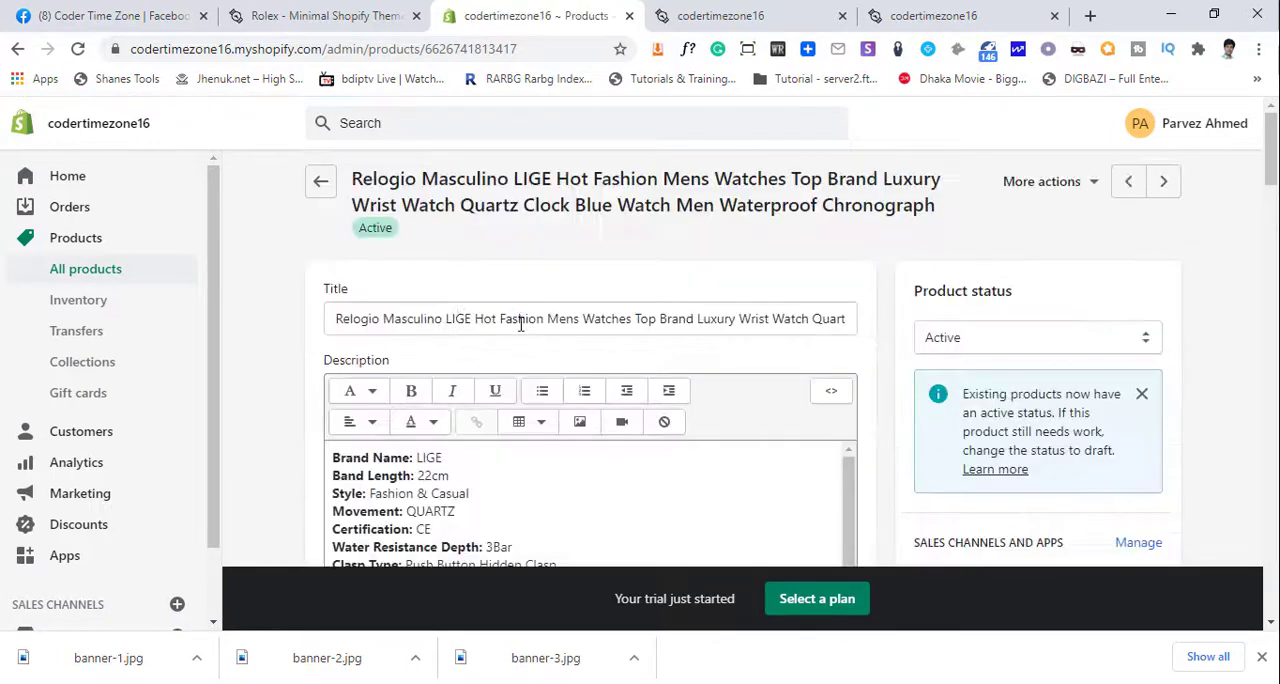
double_click(352, 319)
key("BackSpace")
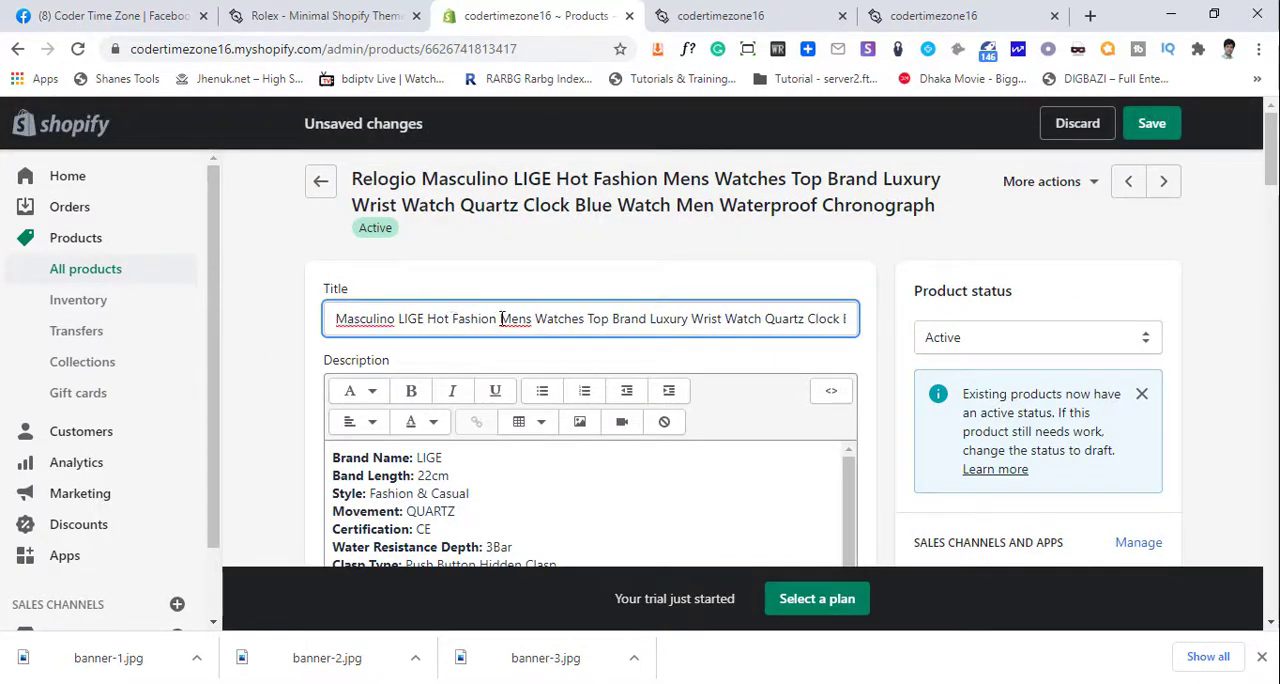
left_click_drag(495, 318, 1177, 323)
key("BackSpace")
left_click(1152, 123)
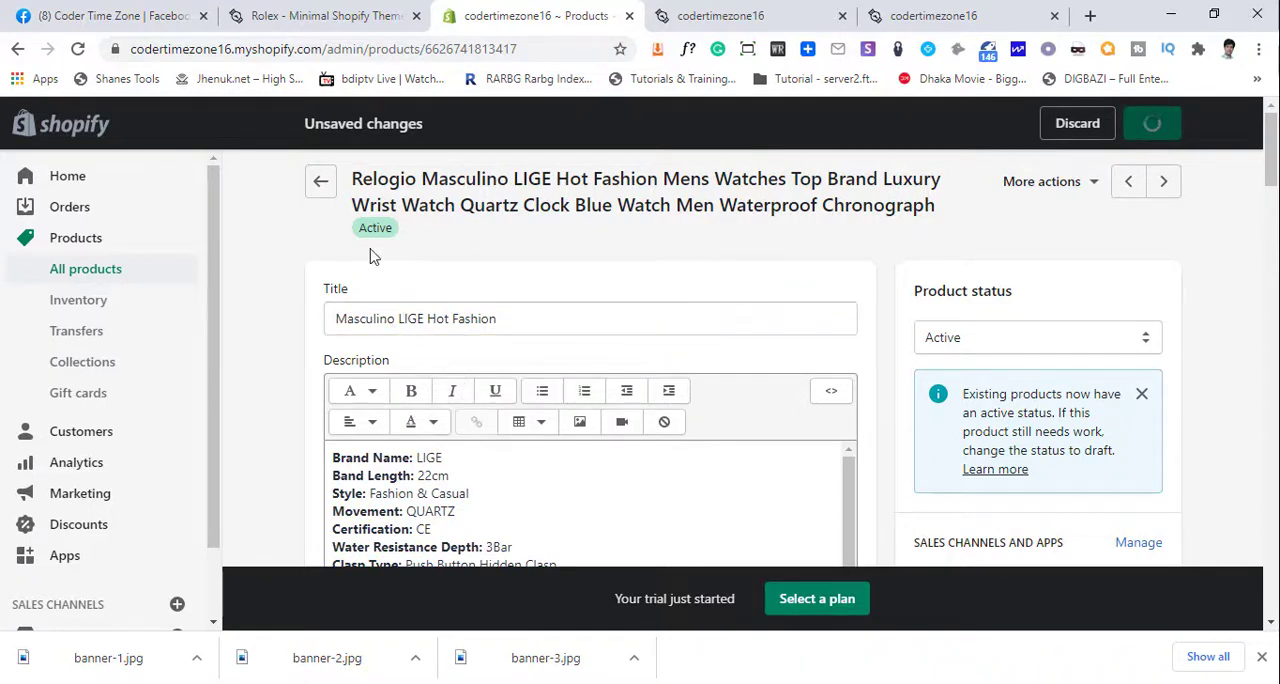
left_click(320, 181)
scroll(478, 398, "down", 10)
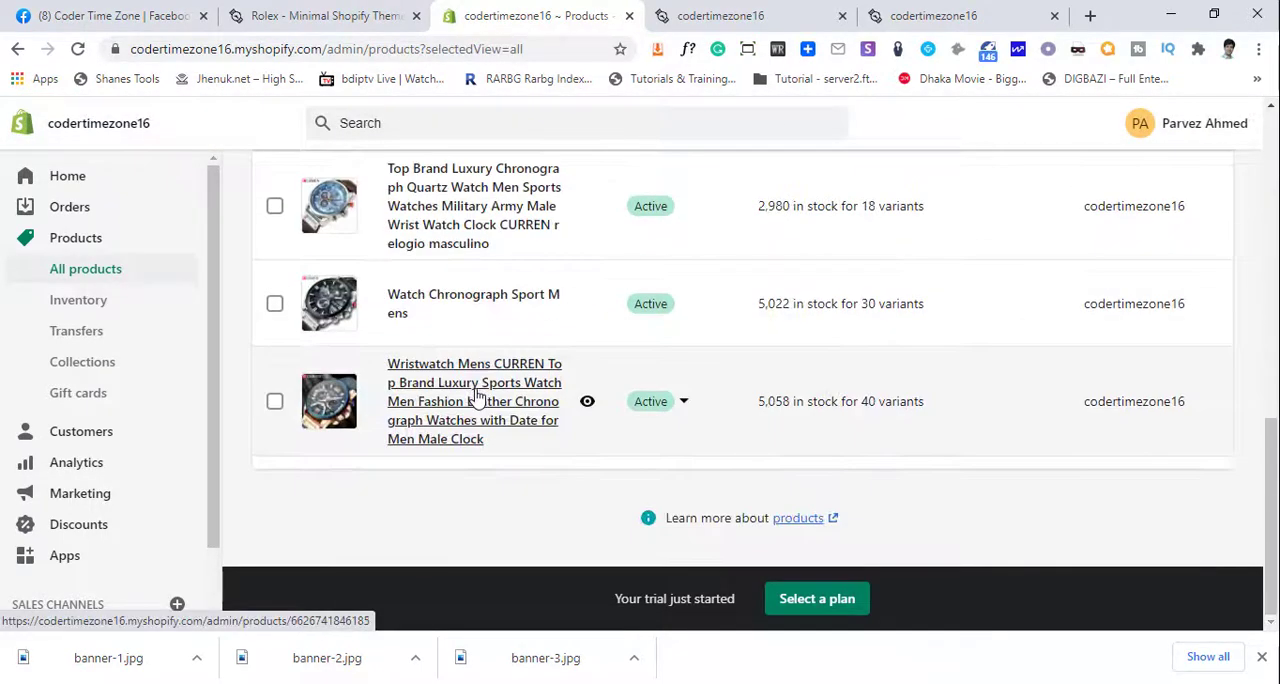
- Shorten the CURREN quartz watch's title to "Top Brand Luxury Chronograph", save it and return to the product list
scroll(465, 293, "up", 2)
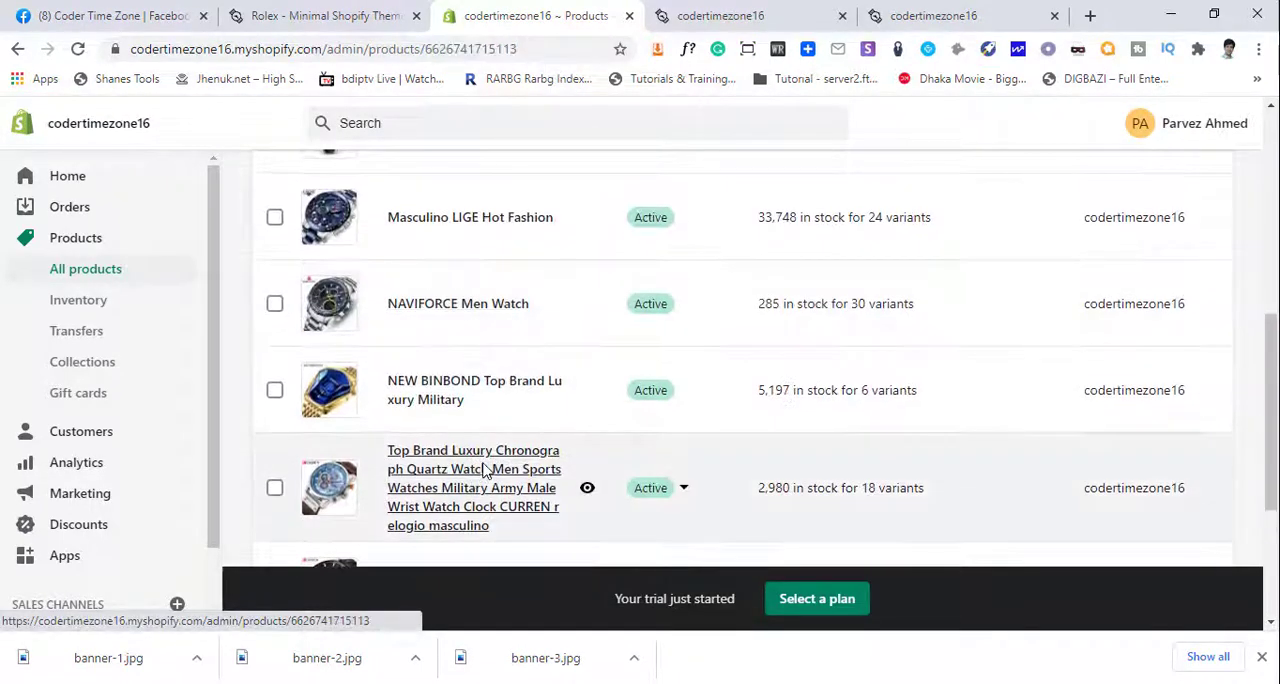
left_click(489, 466)
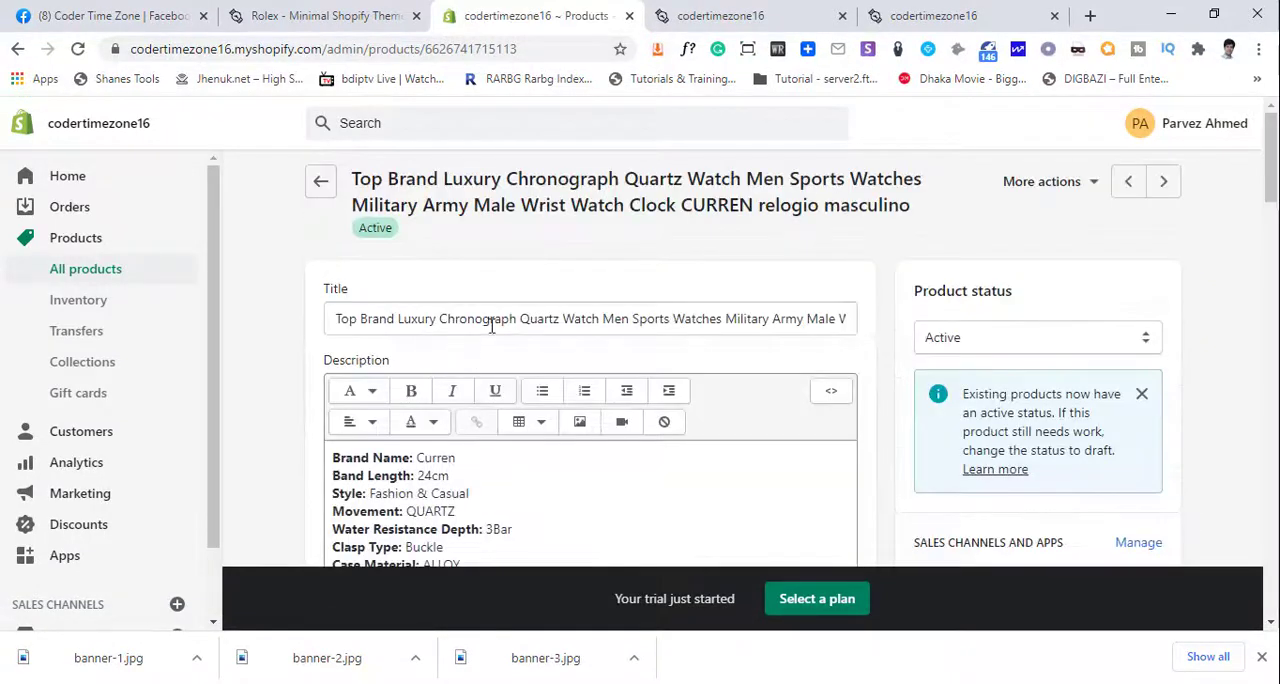
left_click_drag(517, 319, 860, 320)
key("BackSpace")
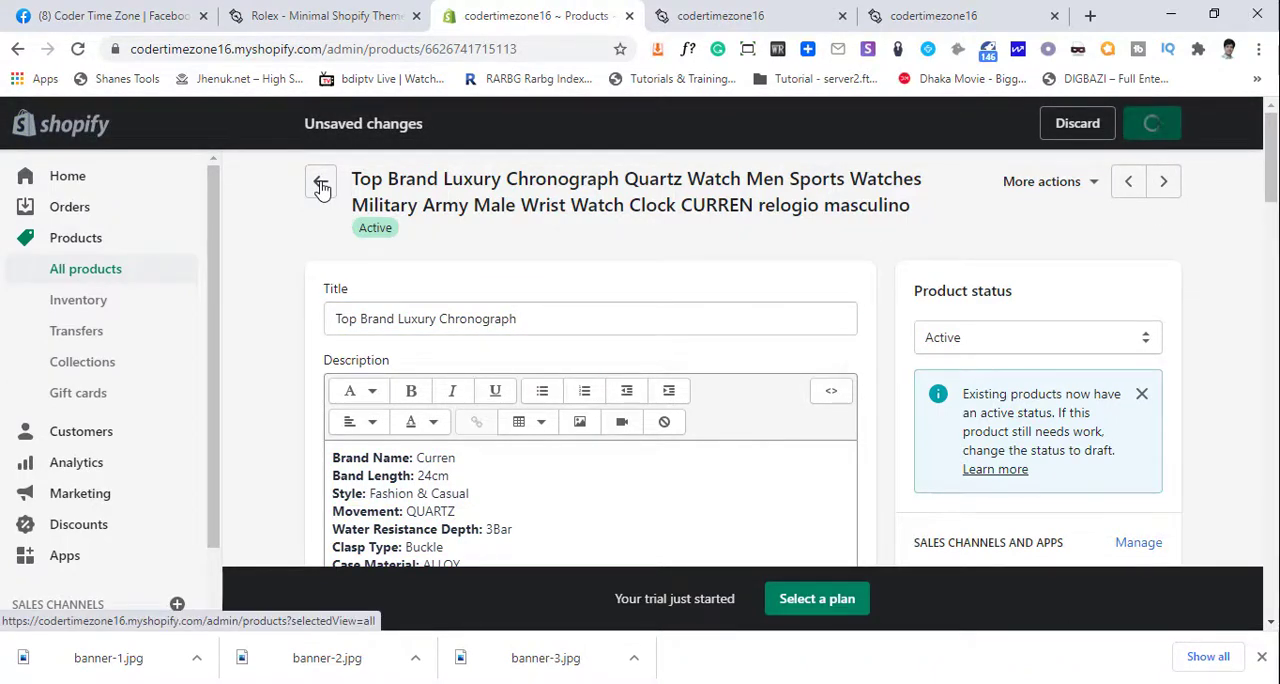
left_click(321, 186)
- Reduce the Wristwatch Mens CURREN product's title to "Brand Luxury Sports Watch" and save it
scroll(505, 428, "down", 2)
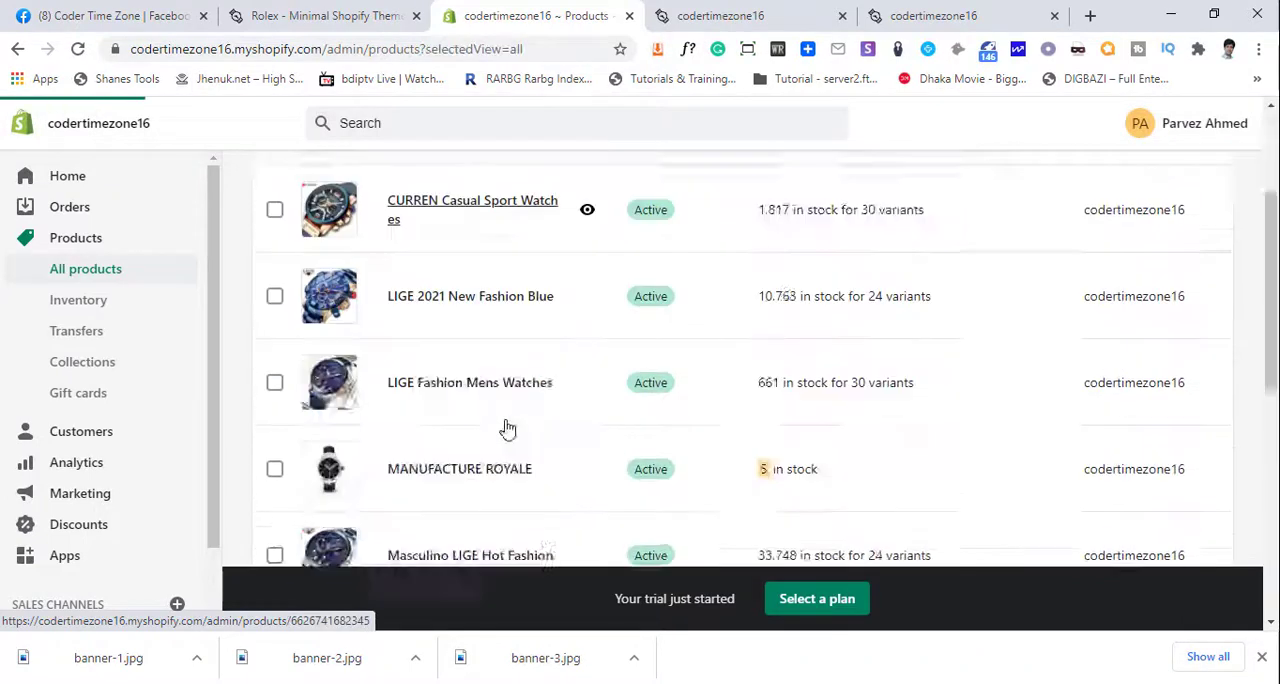
scroll(507, 428, "down", 6)
left_click(480, 425)
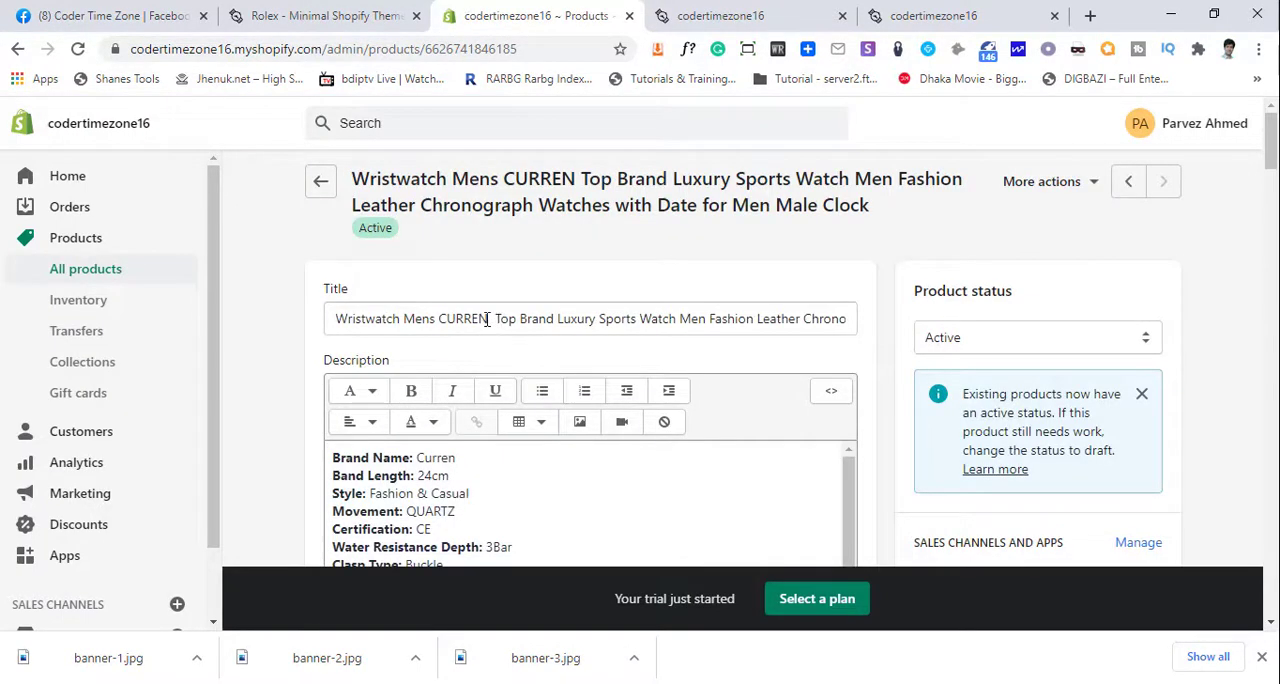
key("shift+Home")
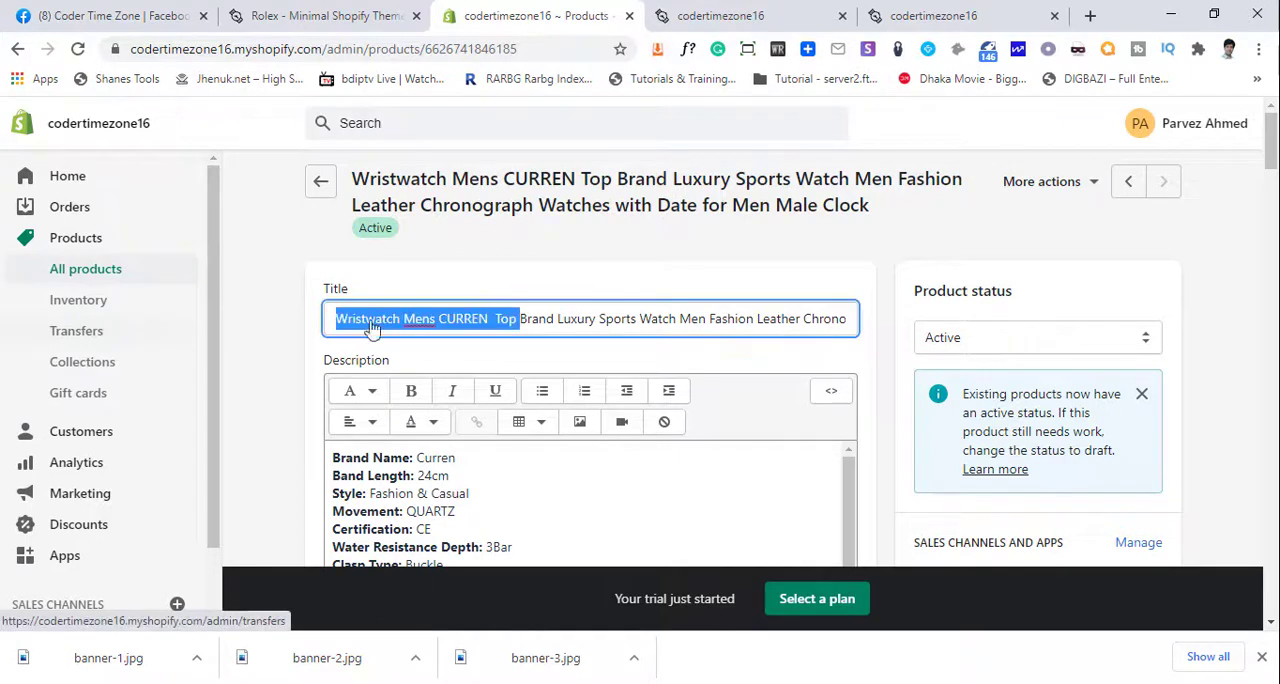
key("BackSpace")
left_click_drag(493, 318, 1237, 338)
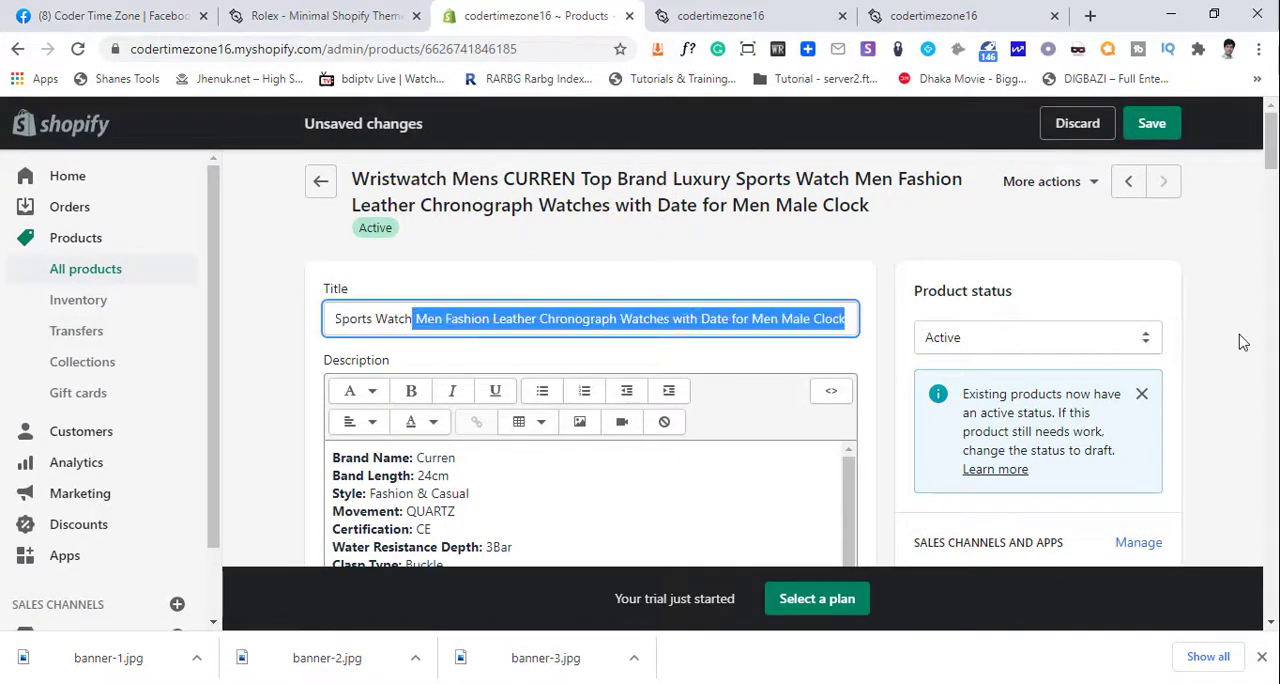
key("BackSpace")
left_click(1178, 130)
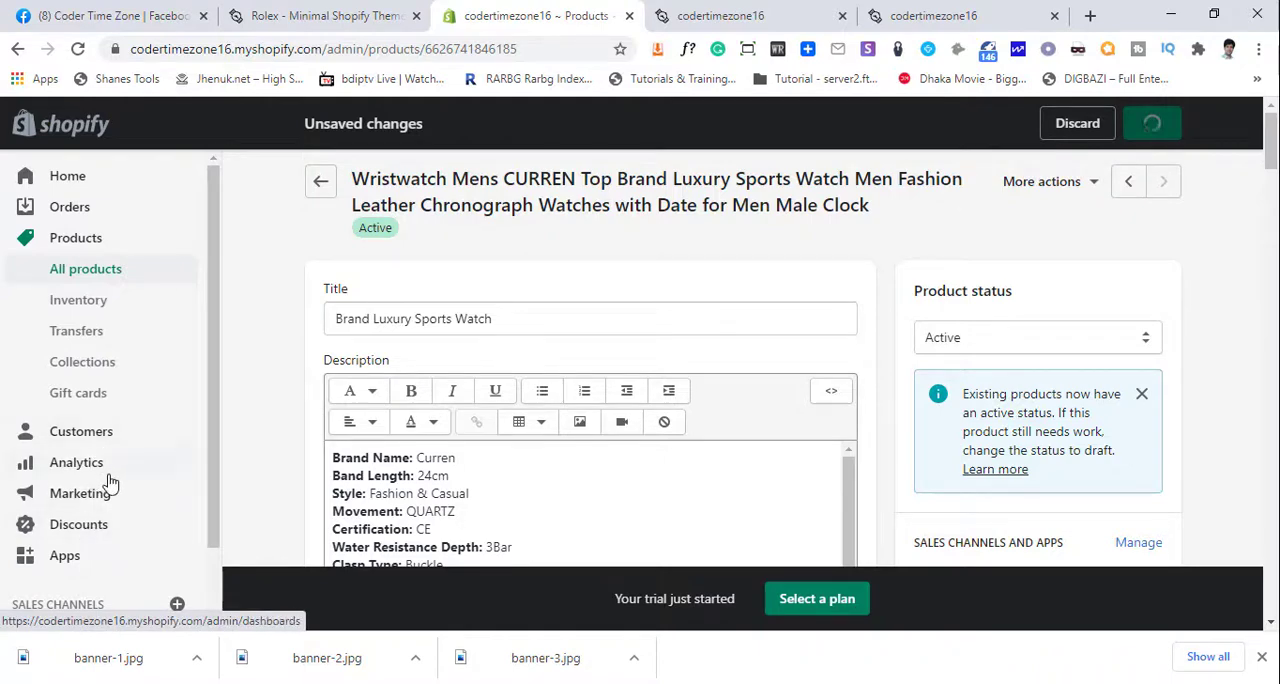
- Open the online store's current theme for customization
scroll(107, 486, "down", 2)
scroll(107, 492, "down", 2)
scroll(107, 492, "up", 1)
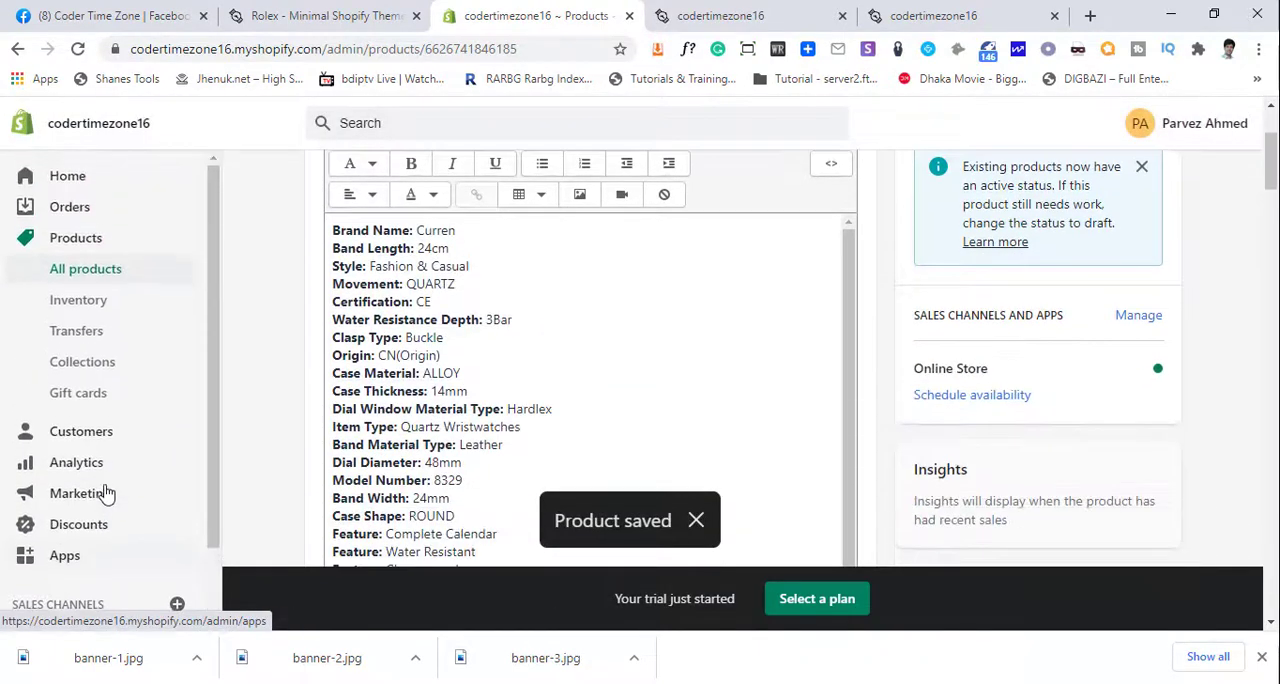
scroll(100, 530, "down", 1)
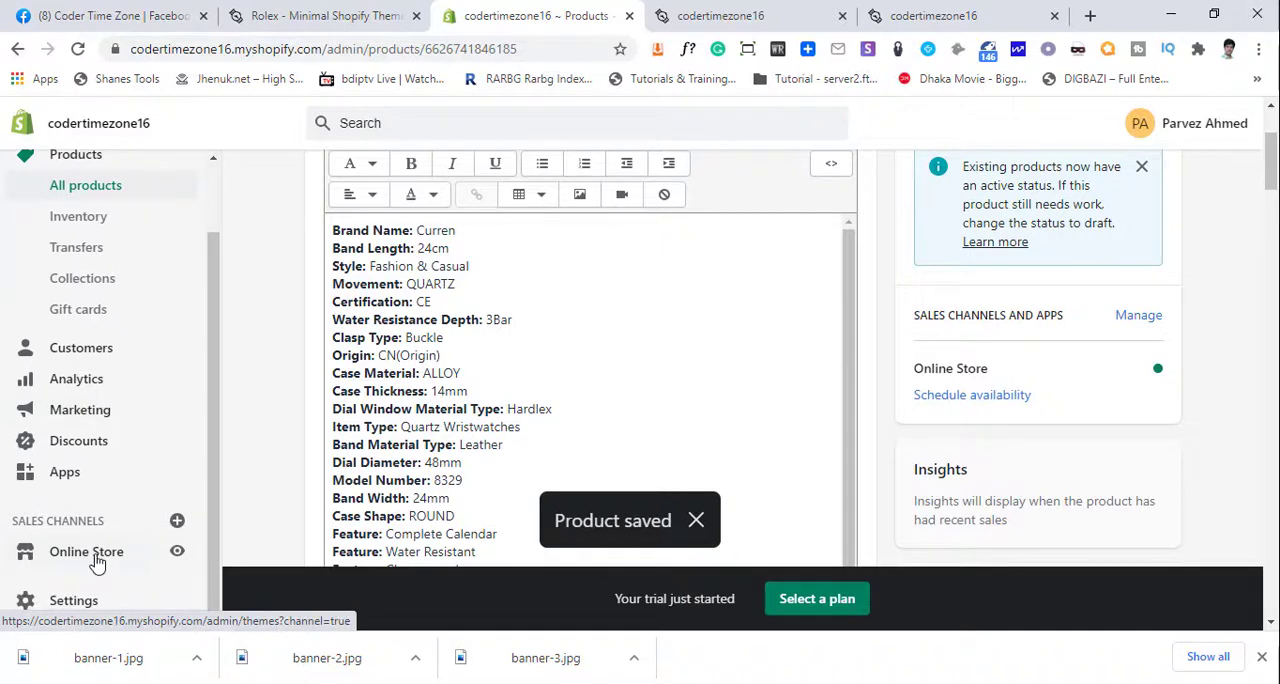
left_click(97, 560)
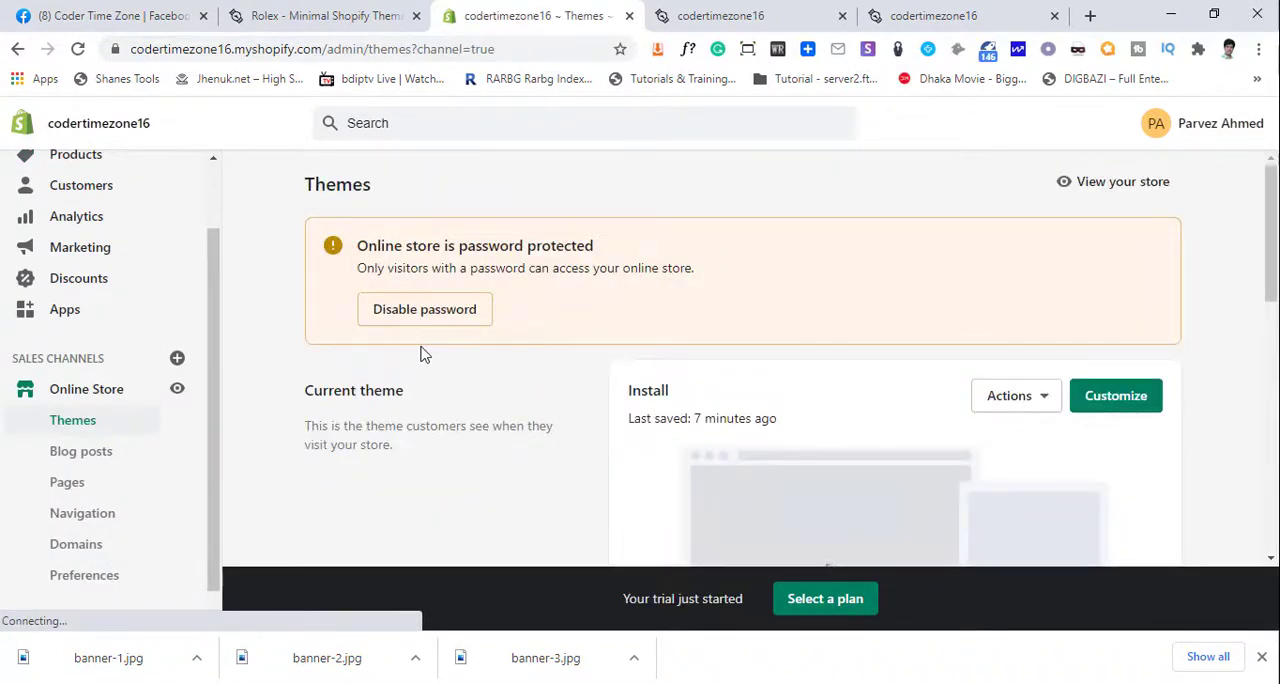
scroll(423, 359, "down", 3)
scroll(666, 386, "up", 3)
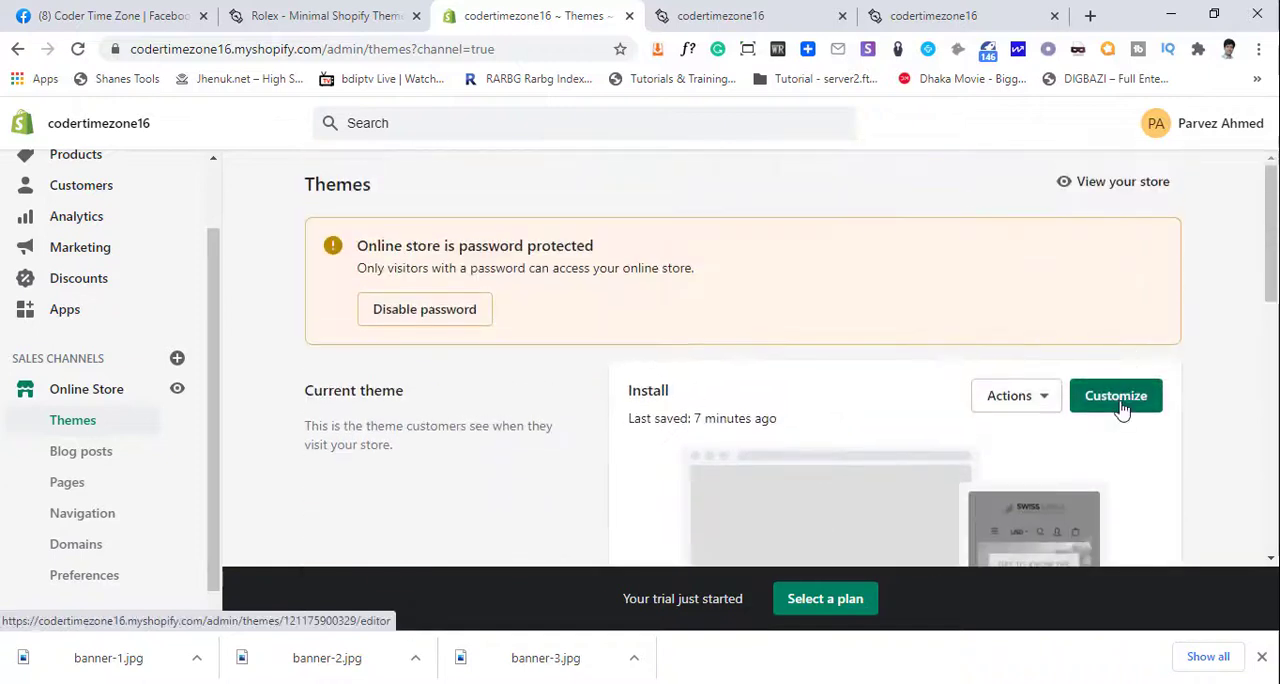
left_click(1118, 388)
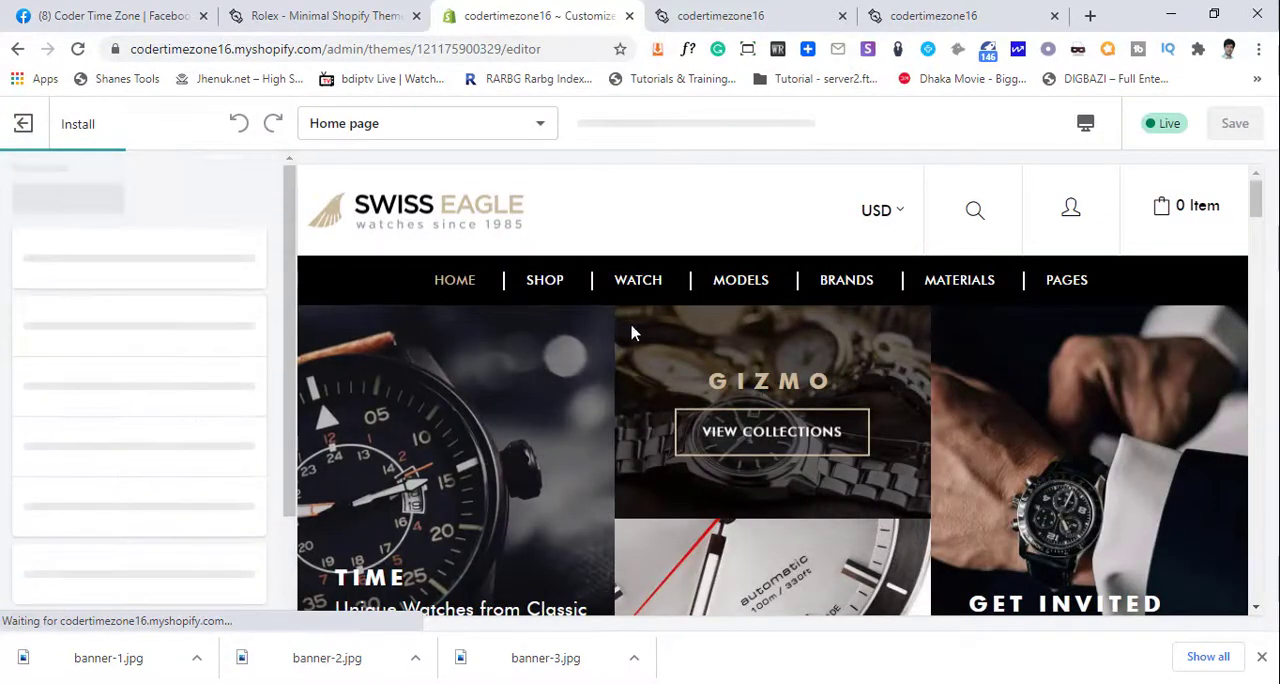
- Set the home page's Featured products section to use the Feature Products collection
scroll(115, 420, "down", 2)
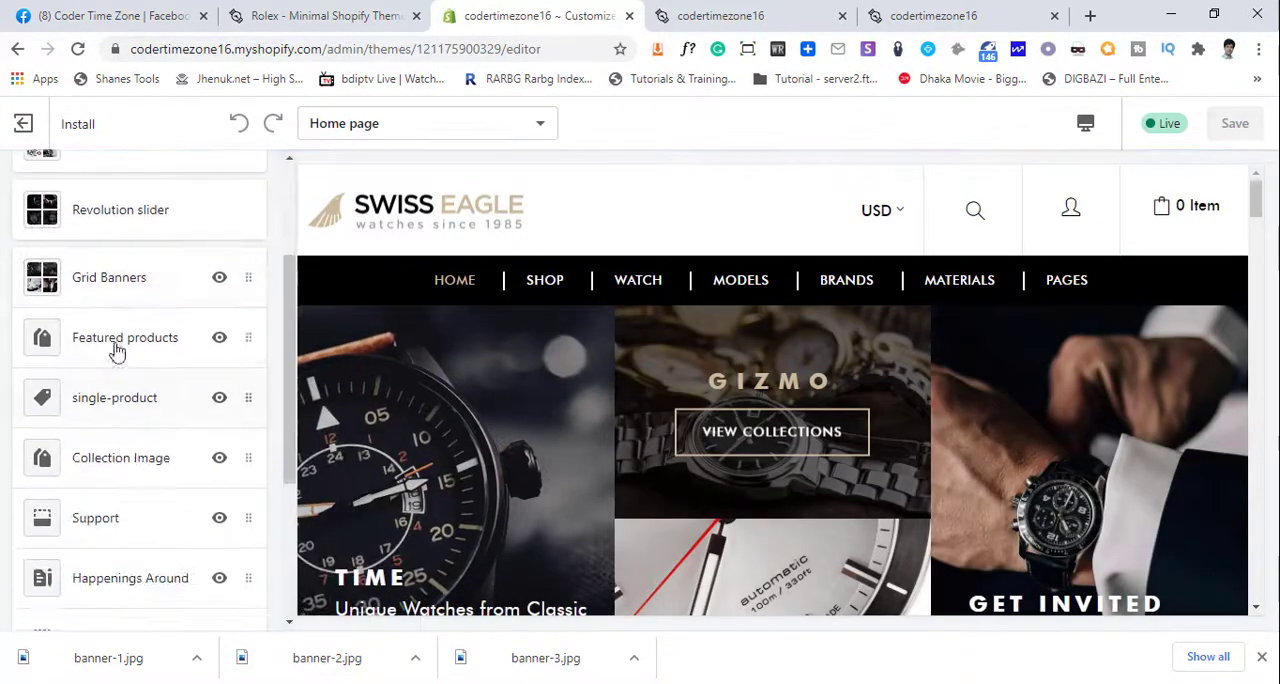
left_click(138, 344)
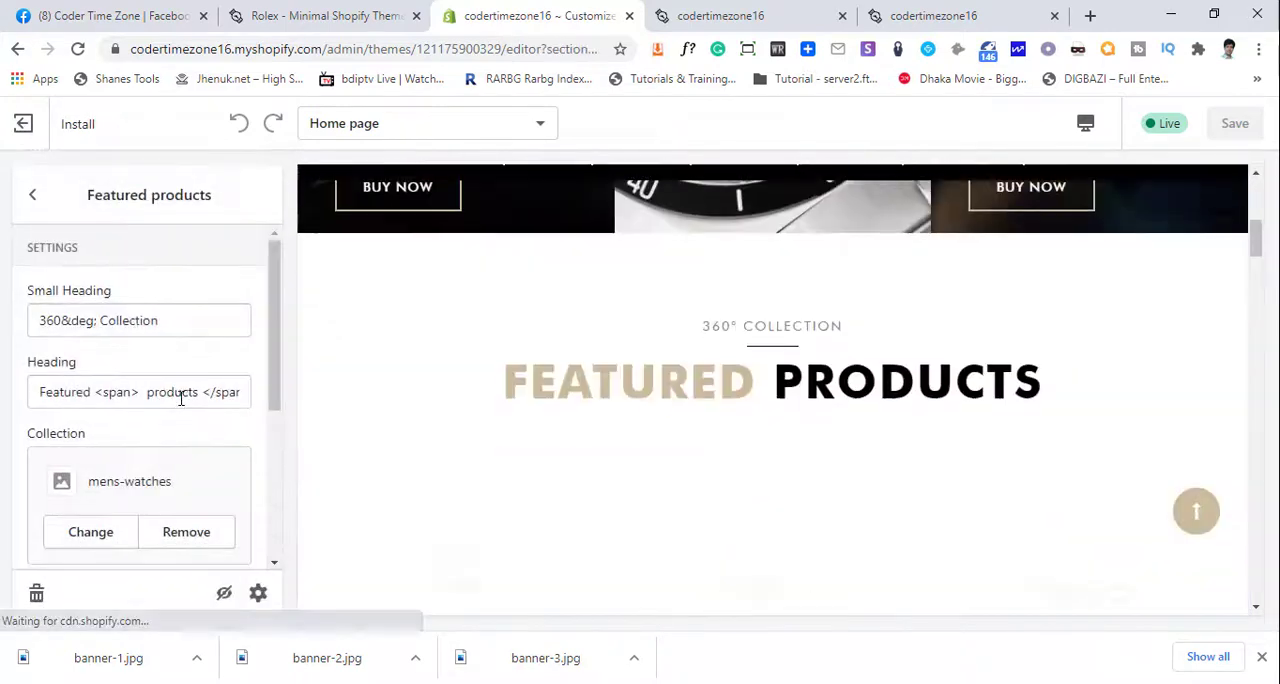
scroll(110, 440, "down", 2)
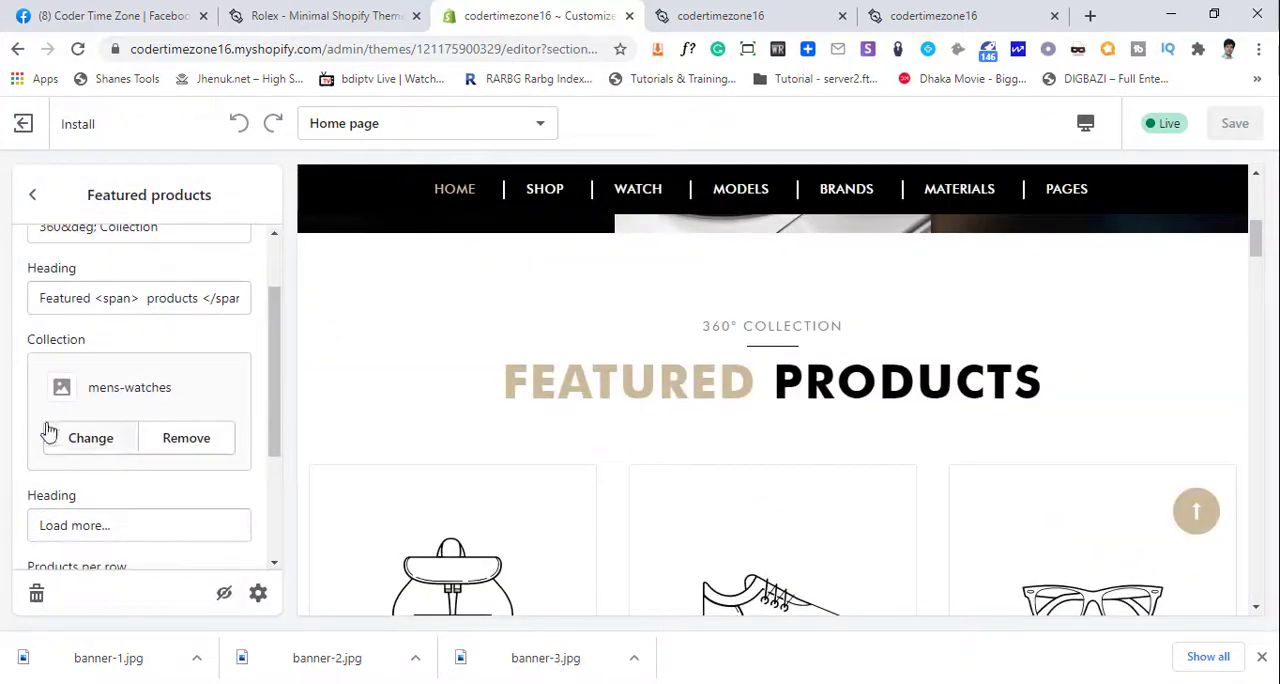
left_click(109, 449)
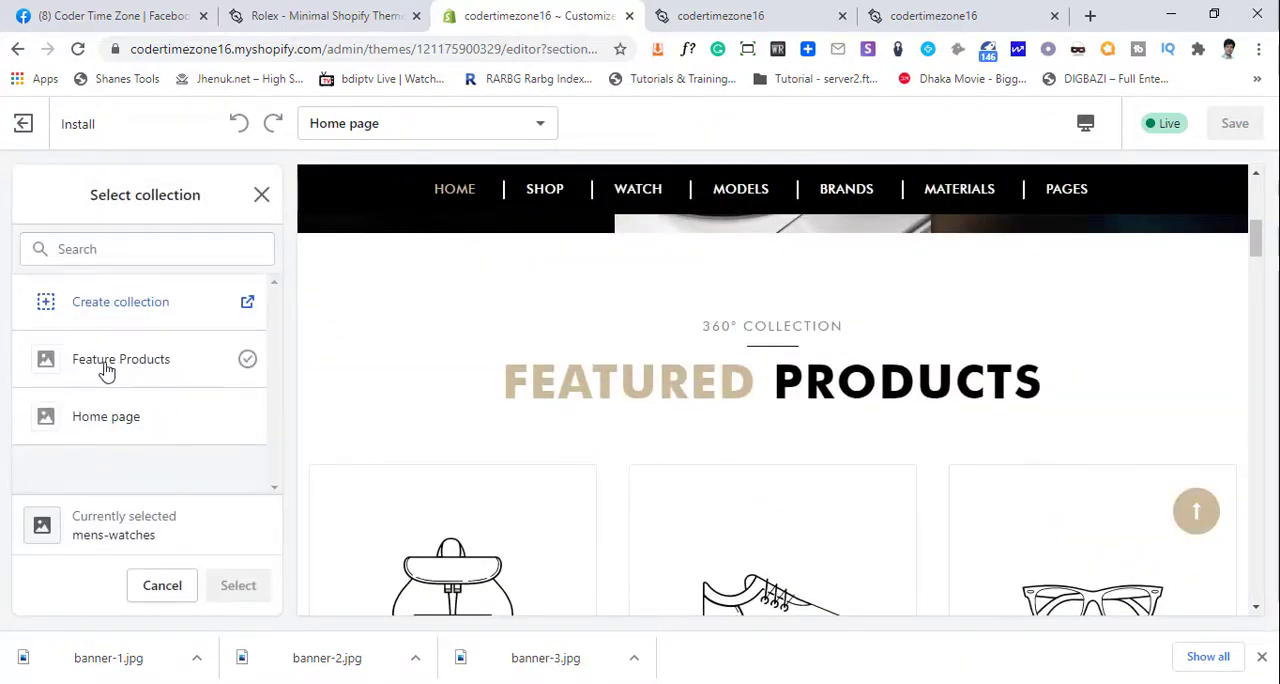
left_click(135, 366)
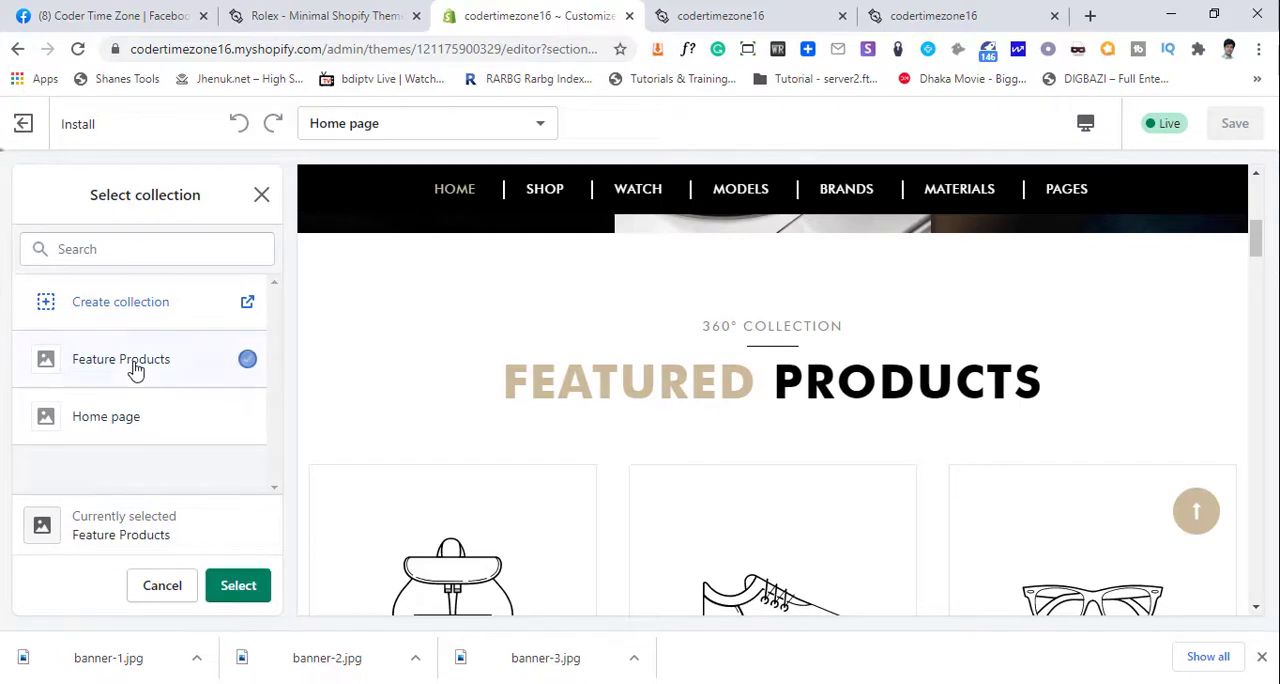
left_click(226, 586)
- Review the watches in the Featured Products preview and save the theme changes
scroll(737, 514, "down", 3)
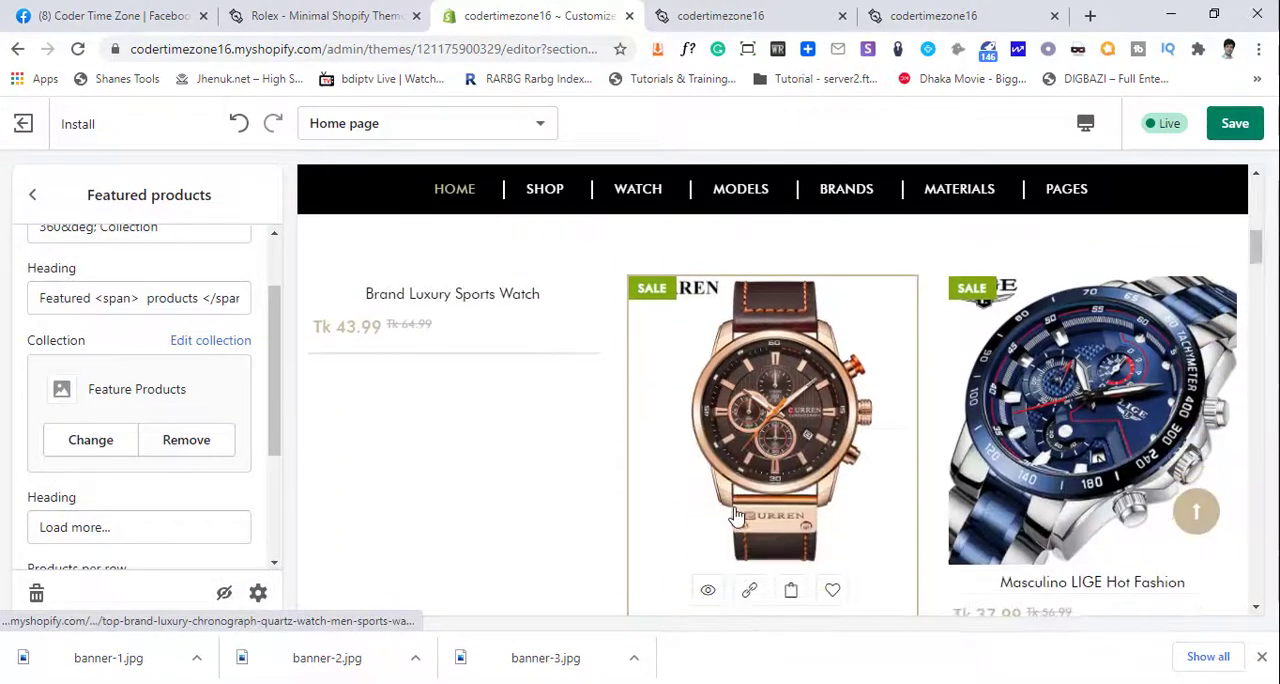
scroll(745, 500, "up", 3)
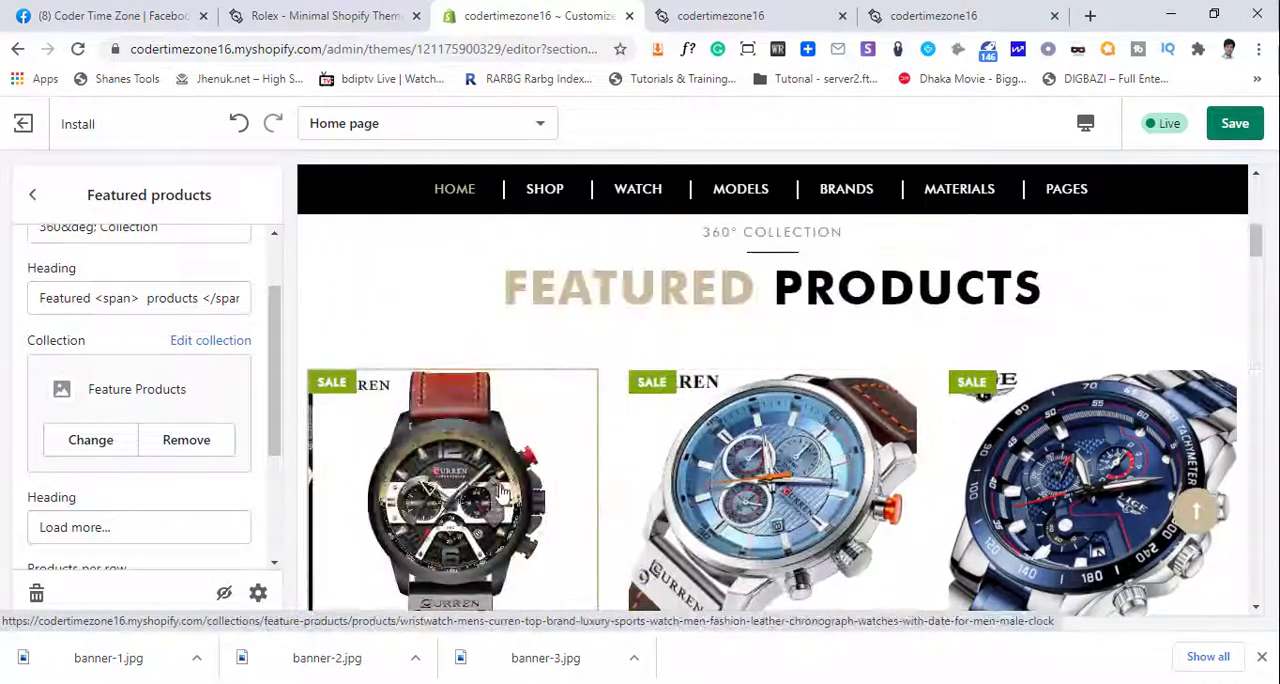
scroll(700, 480, "down", 3)
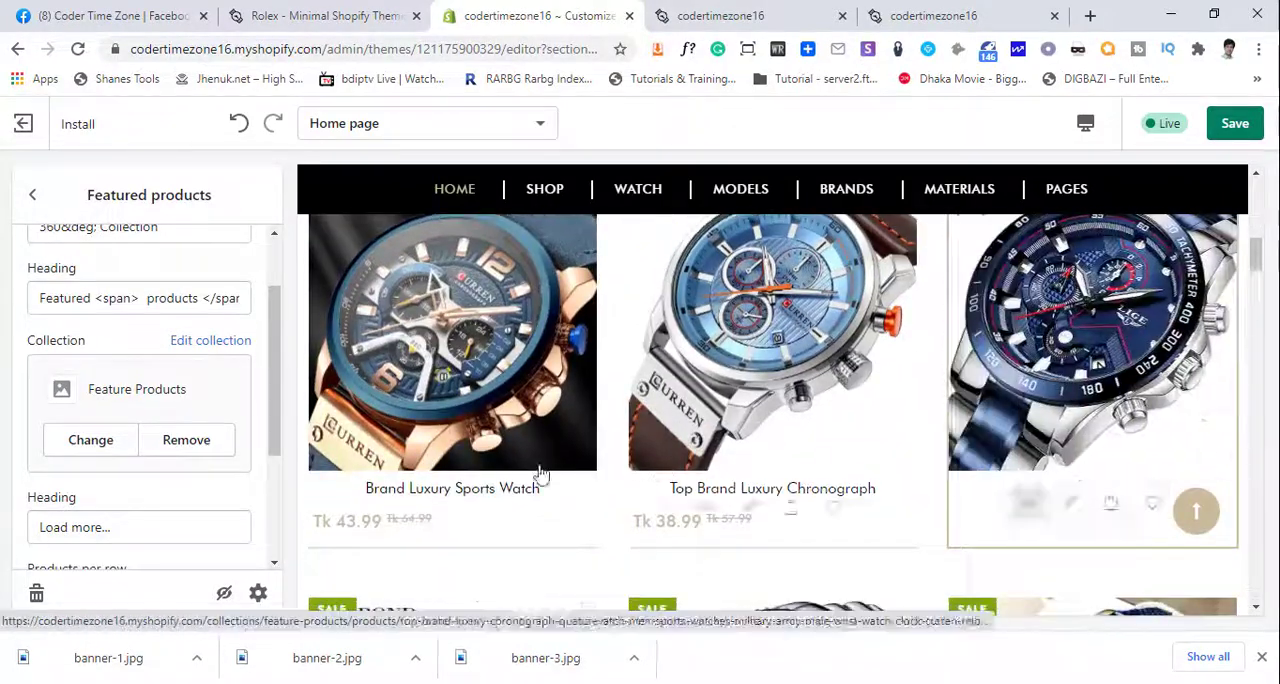
scroll(747, 447, "down", 3)
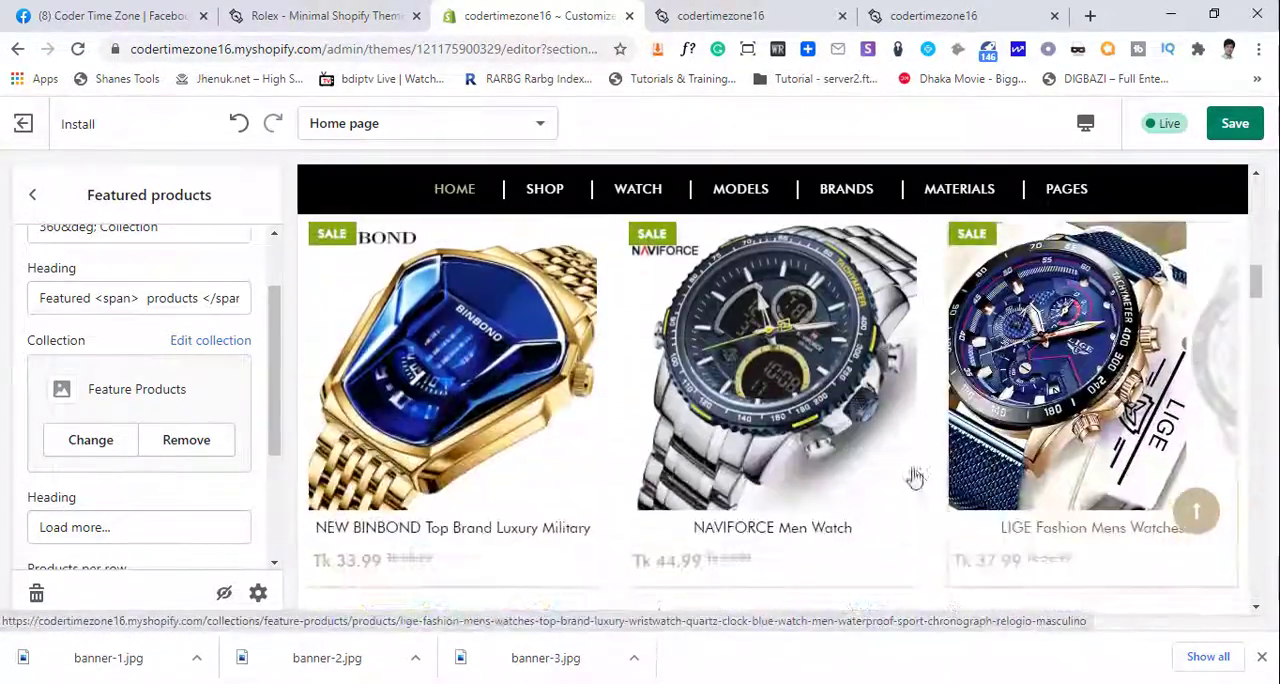
scroll(1175, 465, "down", 2)
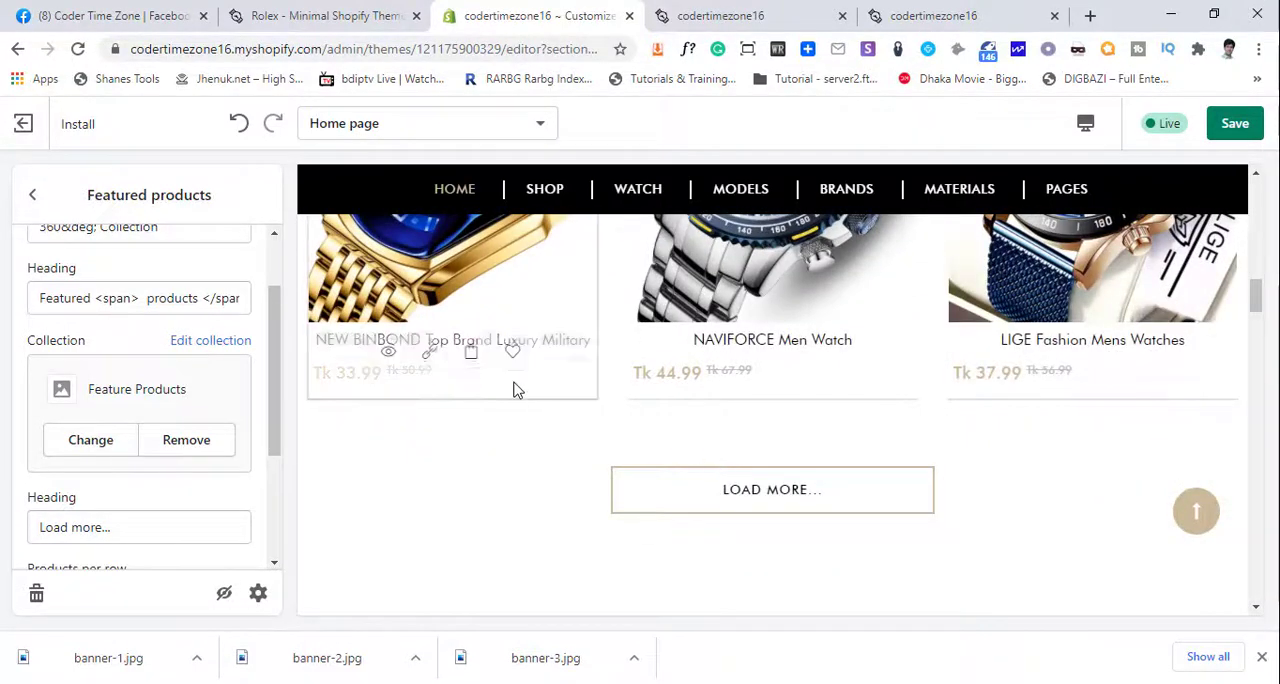
scroll(515, 390, "up", 5)
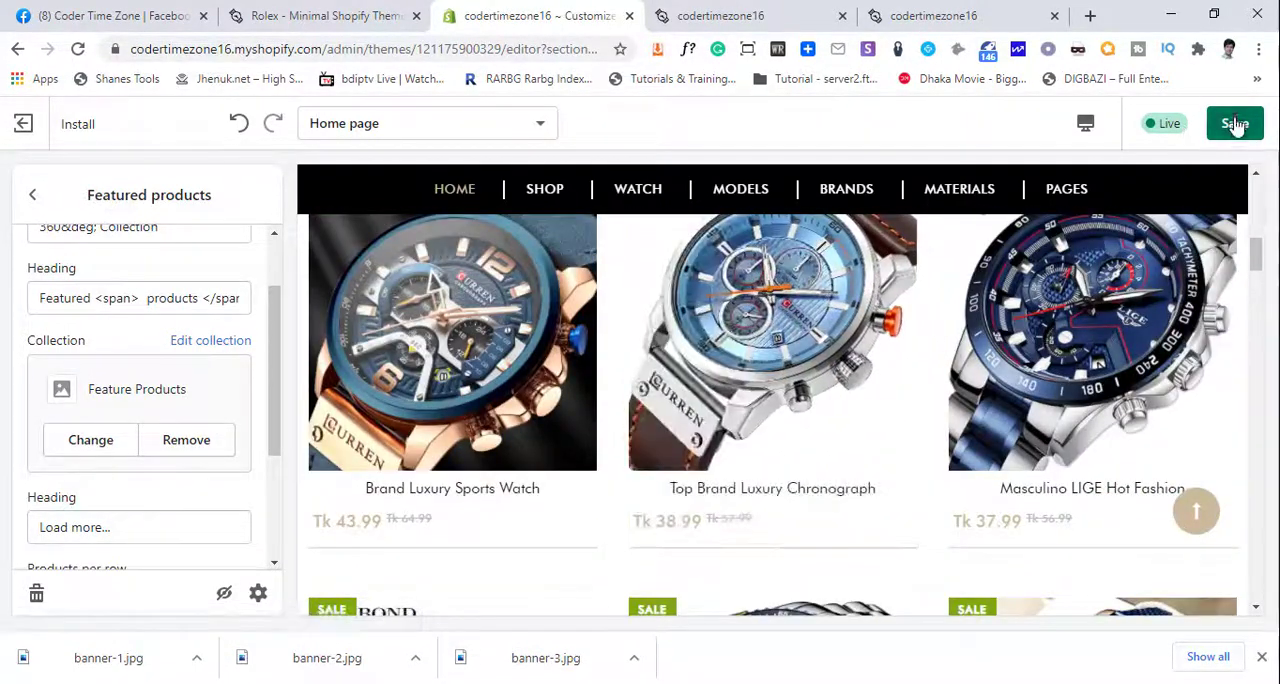
left_click(1236, 124)
- Switch to the storefront preview, reload it and look through the watches under Featured Products
left_click(728, 14)
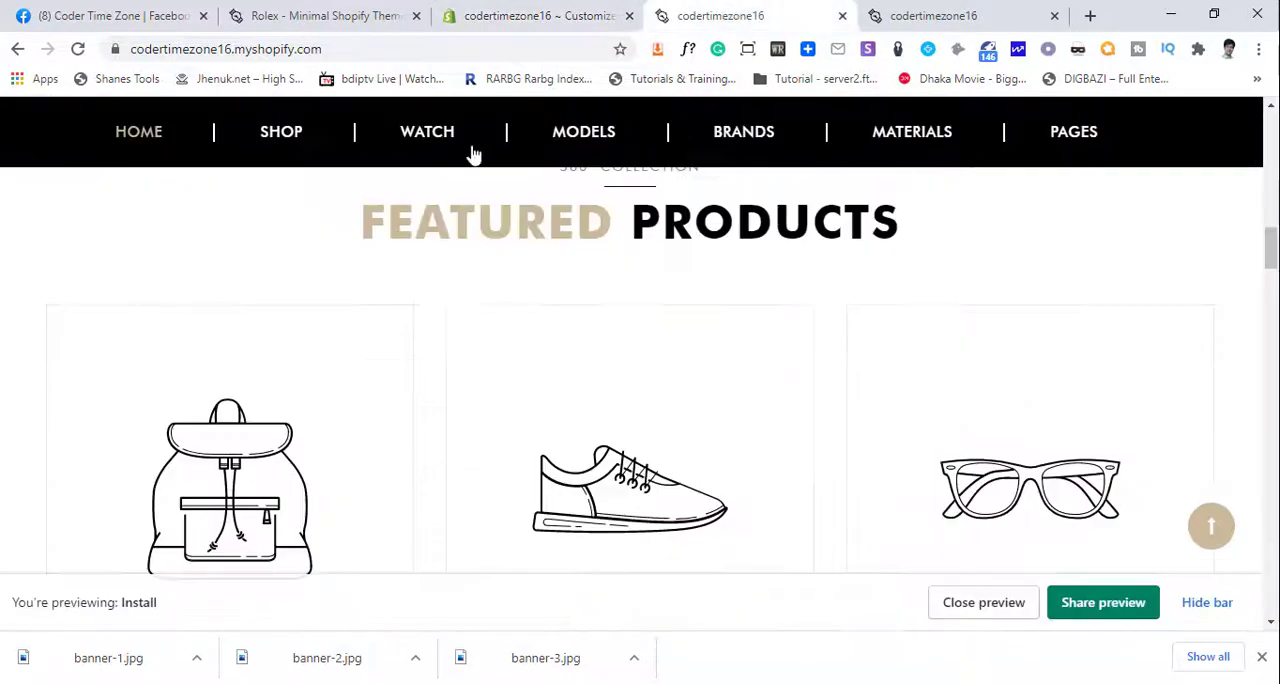
left_click(78, 49)
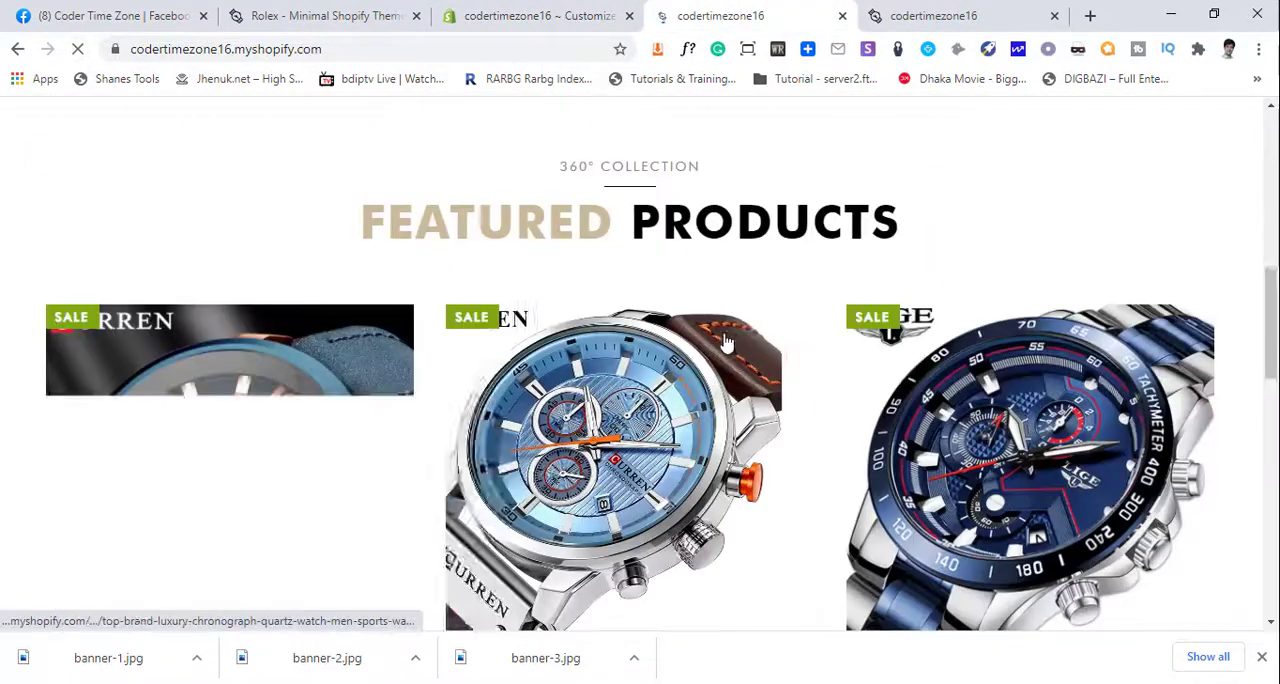
scroll(499, 347, "down", 2)
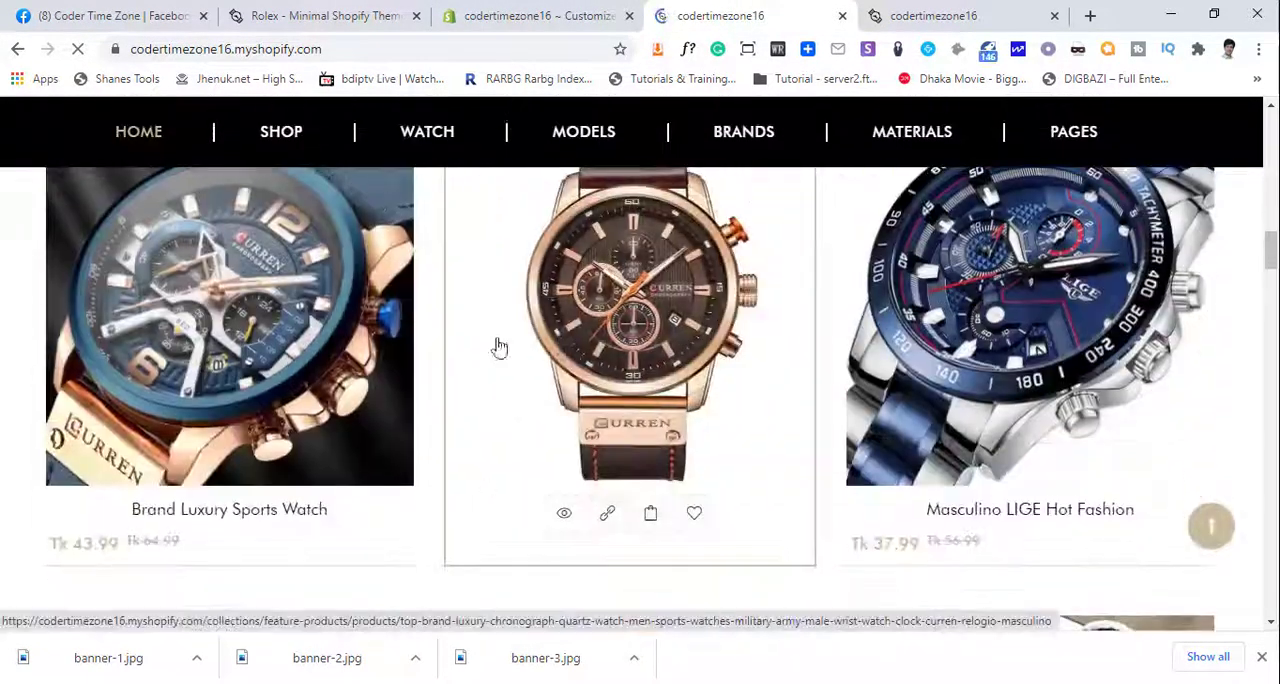
scroll(323, 446, "down", 3)
scroll(474, 486, "down", 2)
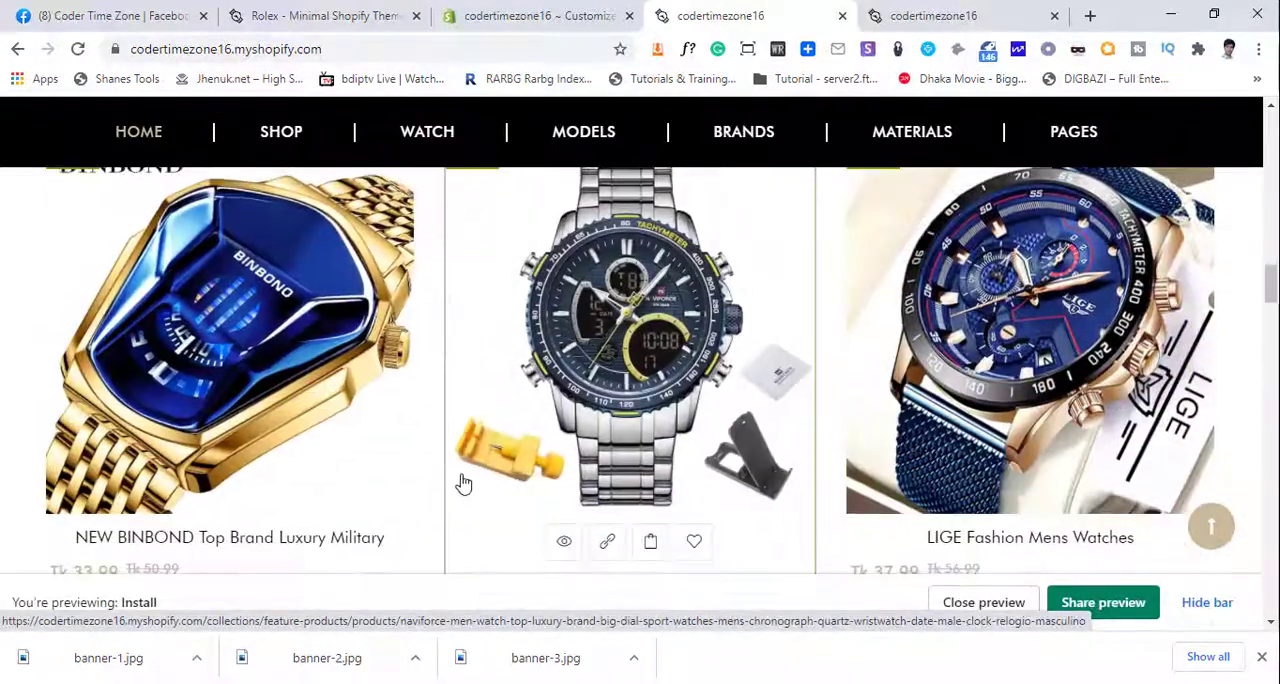
scroll(671, 558, "down", 1)
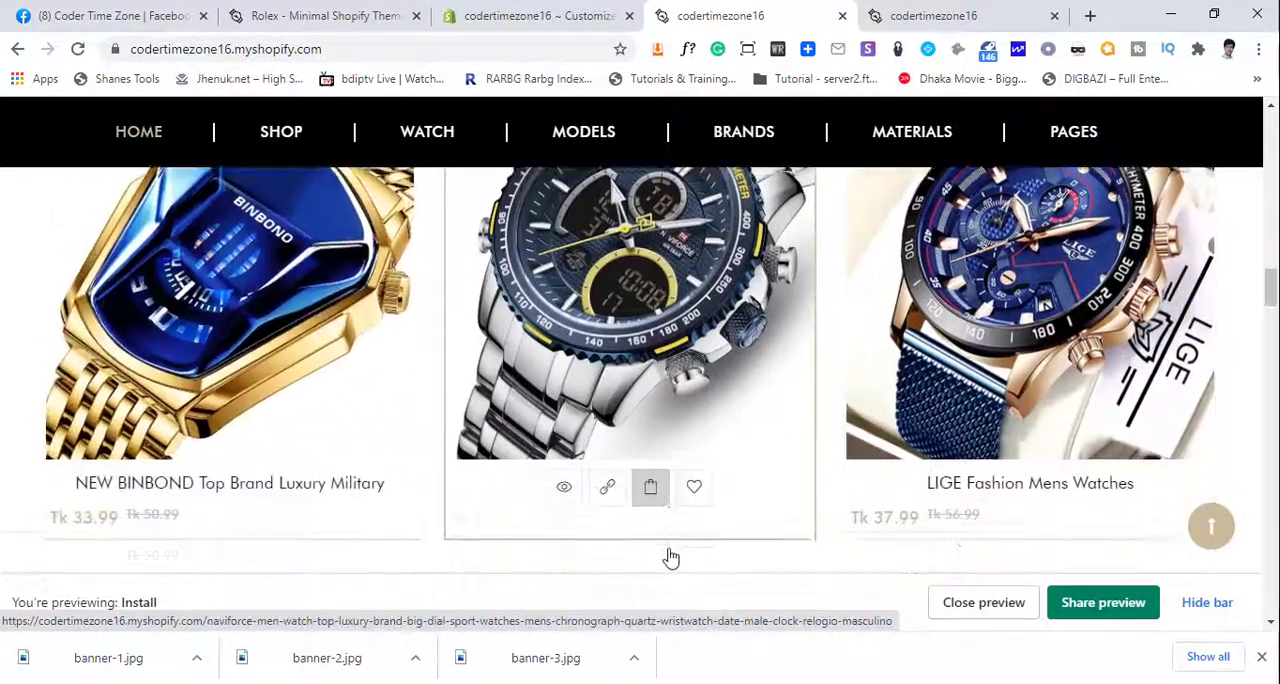
scroll(671, 558, "down", 2)
- Load more watches in the storefront's Featured Products section and examine the extended product grid
left_click(635, 515)
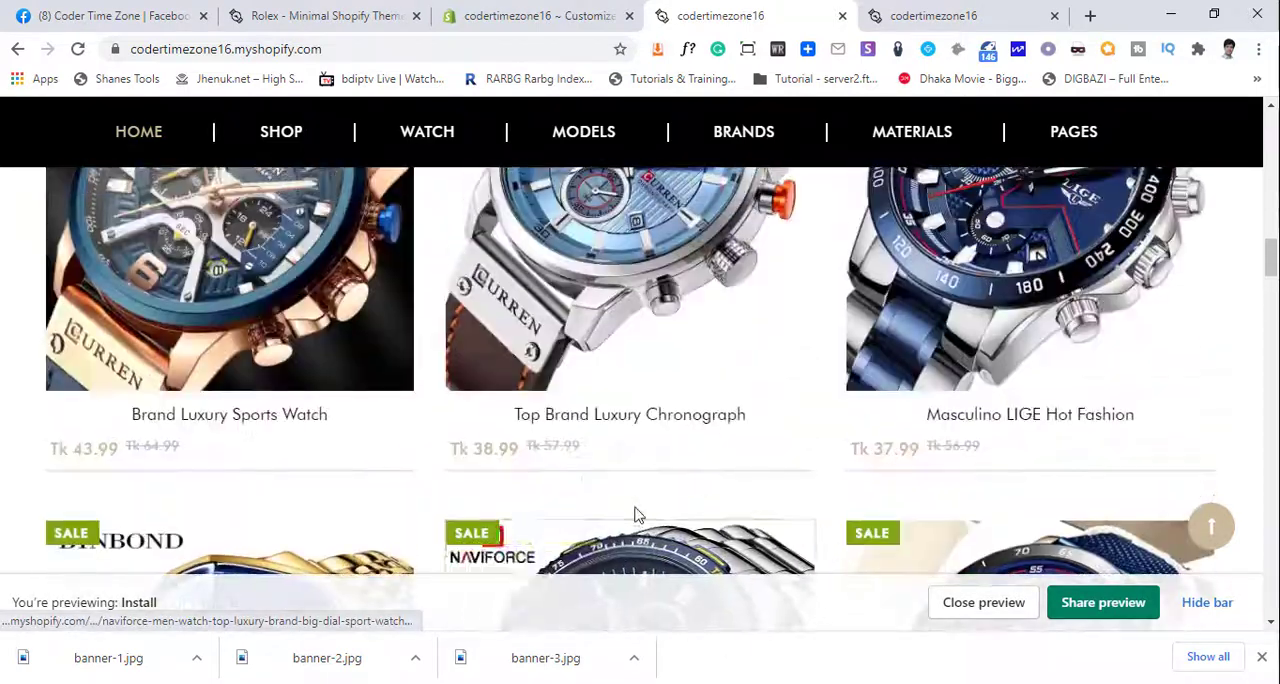
scroll(635, 513, "down", 3)
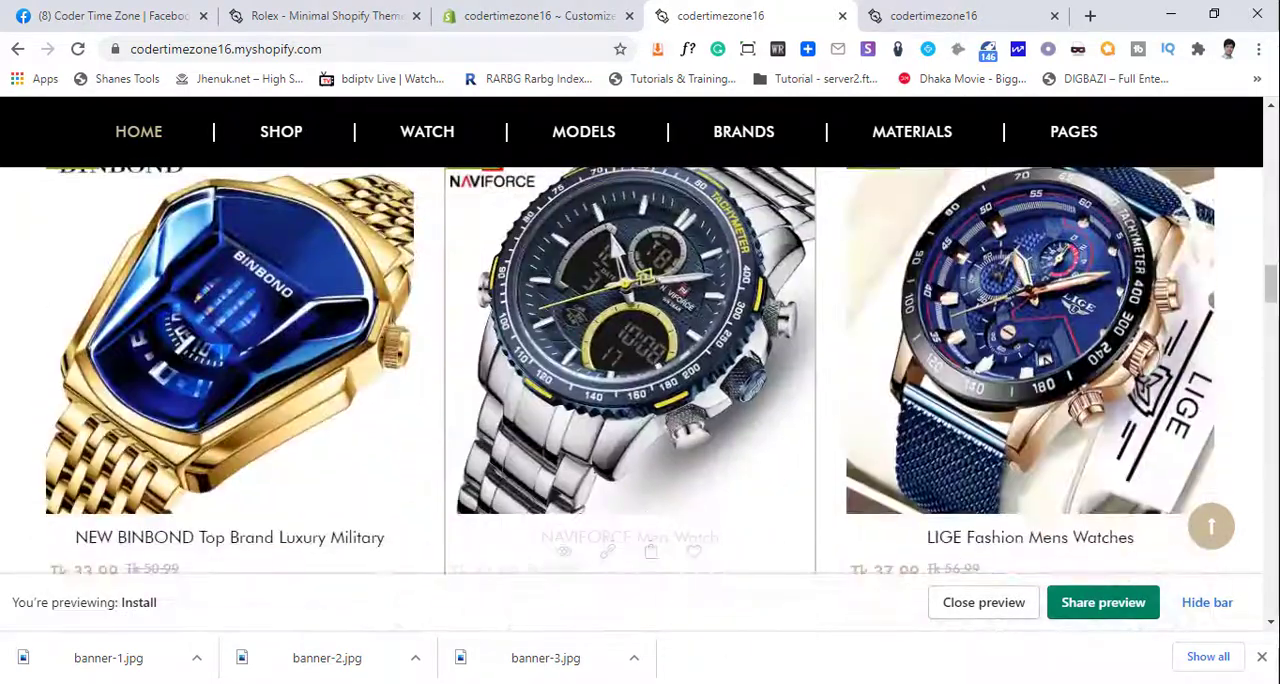
key("F10")
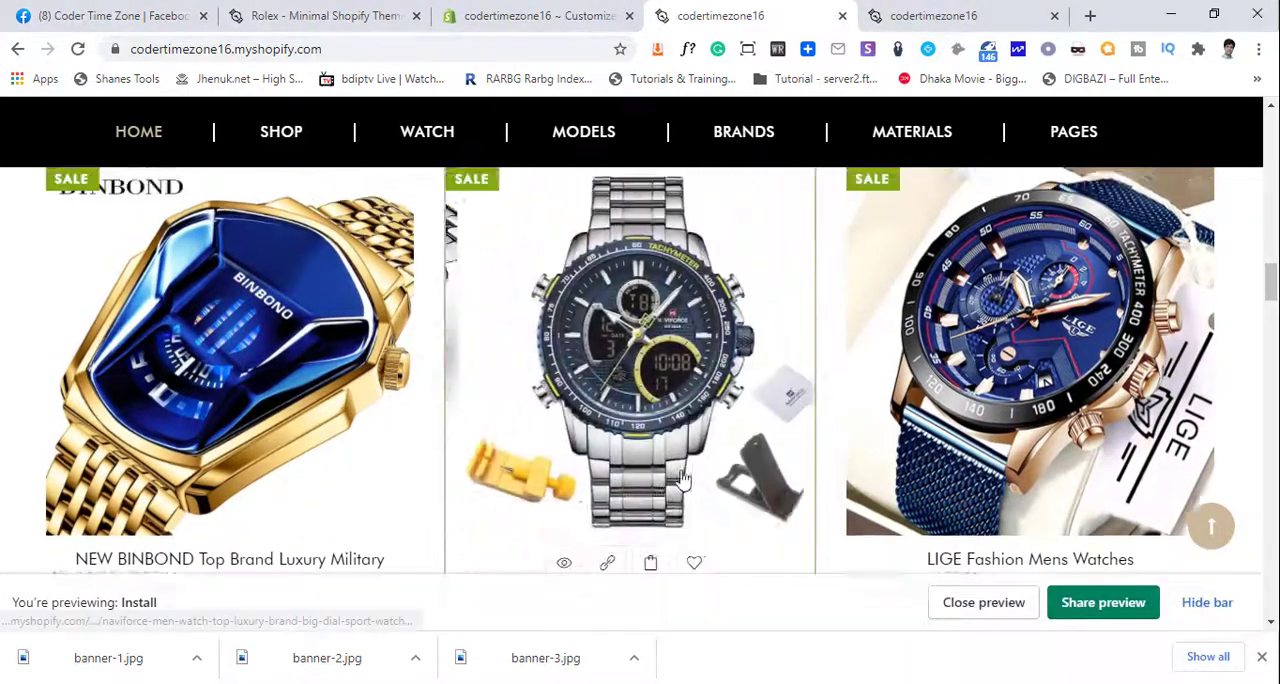
scroll(714, 513, "down", 3)
scroll(708, 508, "down", 3)
scroll(707, 500, "up", 3)
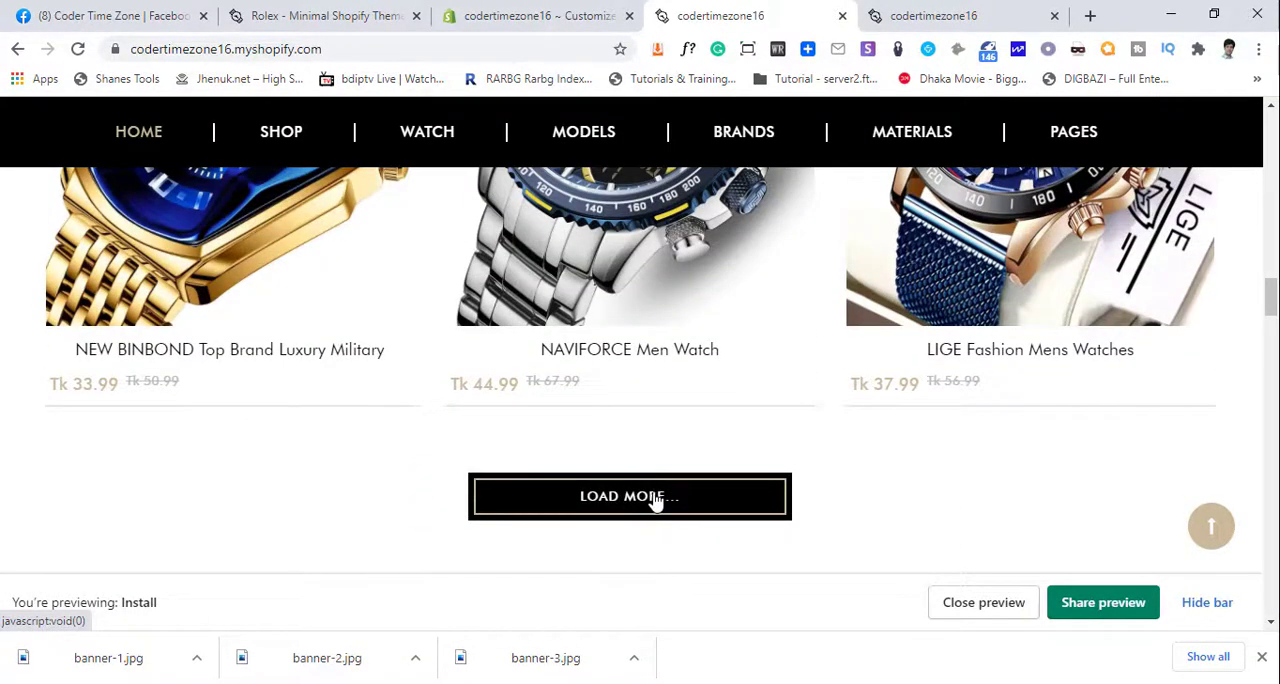
scroll(680, 505, "up", 2)
scroll(620, 450, "down", 3)
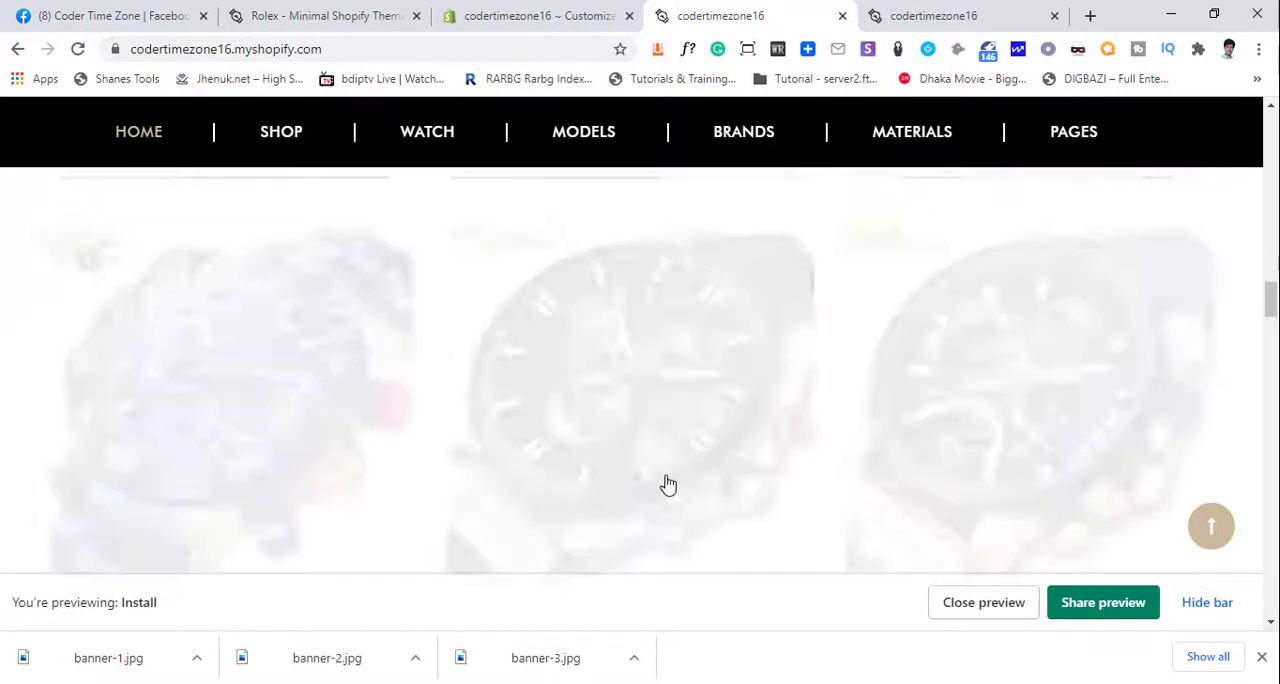
scroll(668, 484, "up", 4)
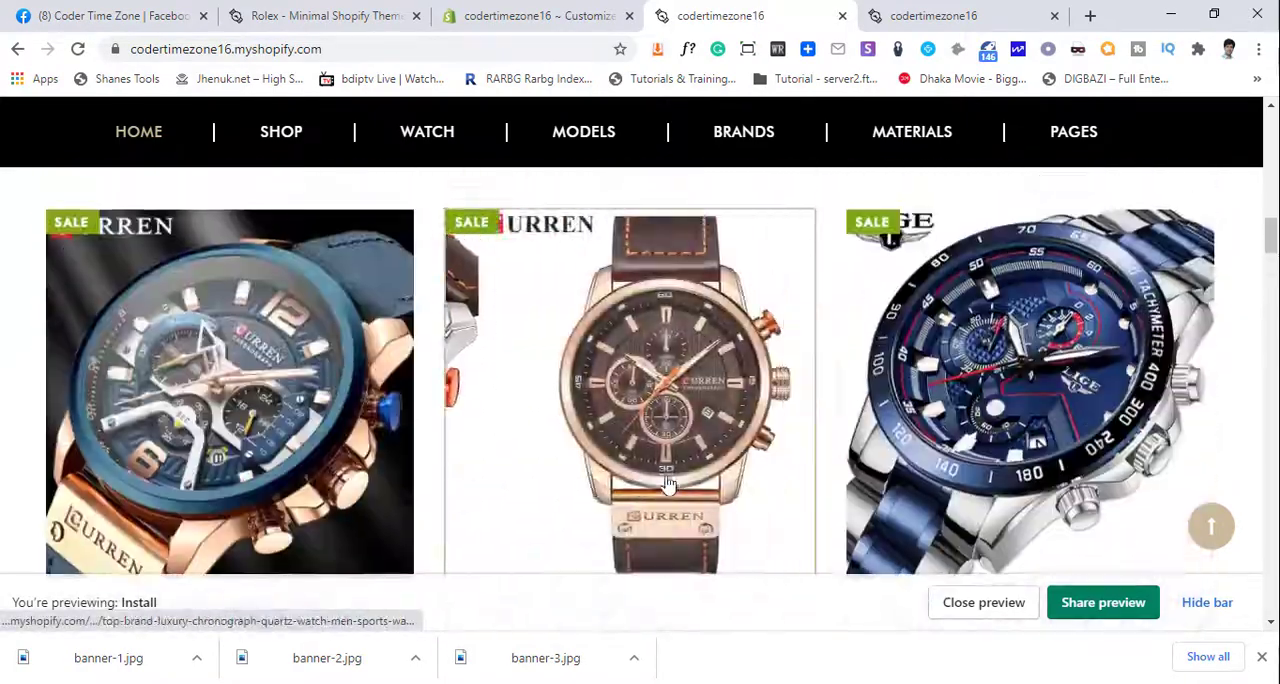
- Look through the remaining Featured Products on the storefront and return to the theme editor's home page section list
scroll(486, 423, "down", 3)
scroll(482, 423, "down", 10)
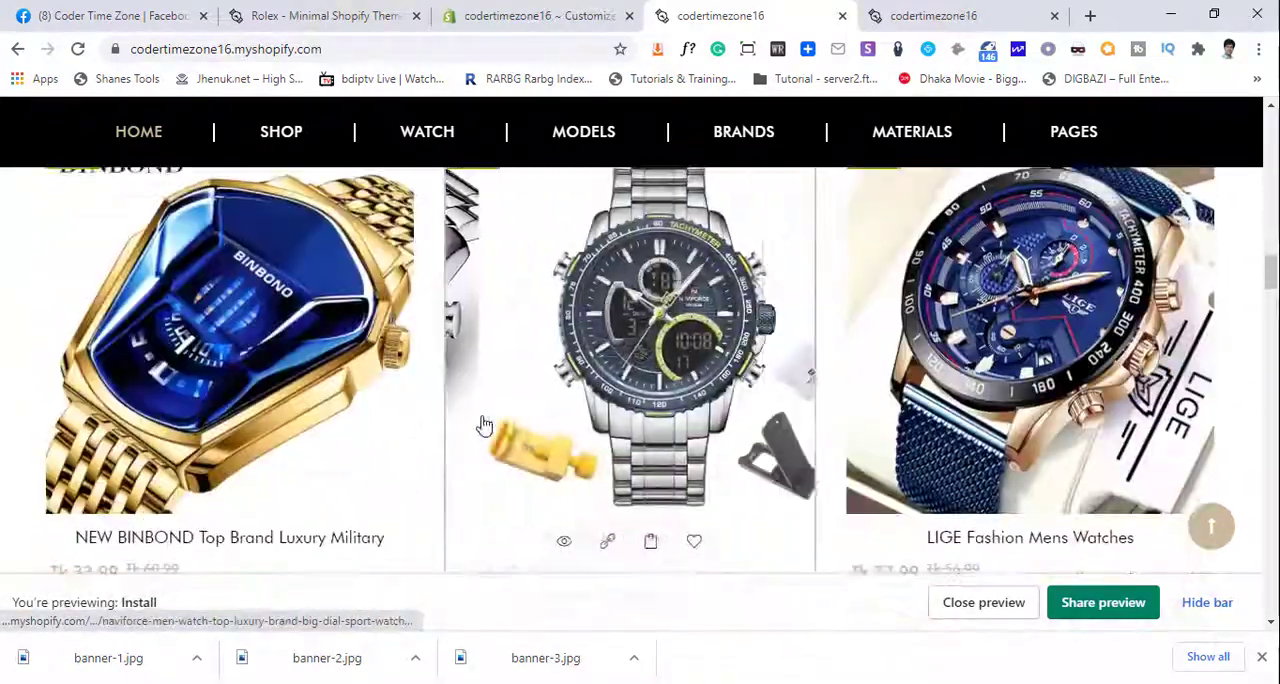
scroll(476, 420, "up", 3)
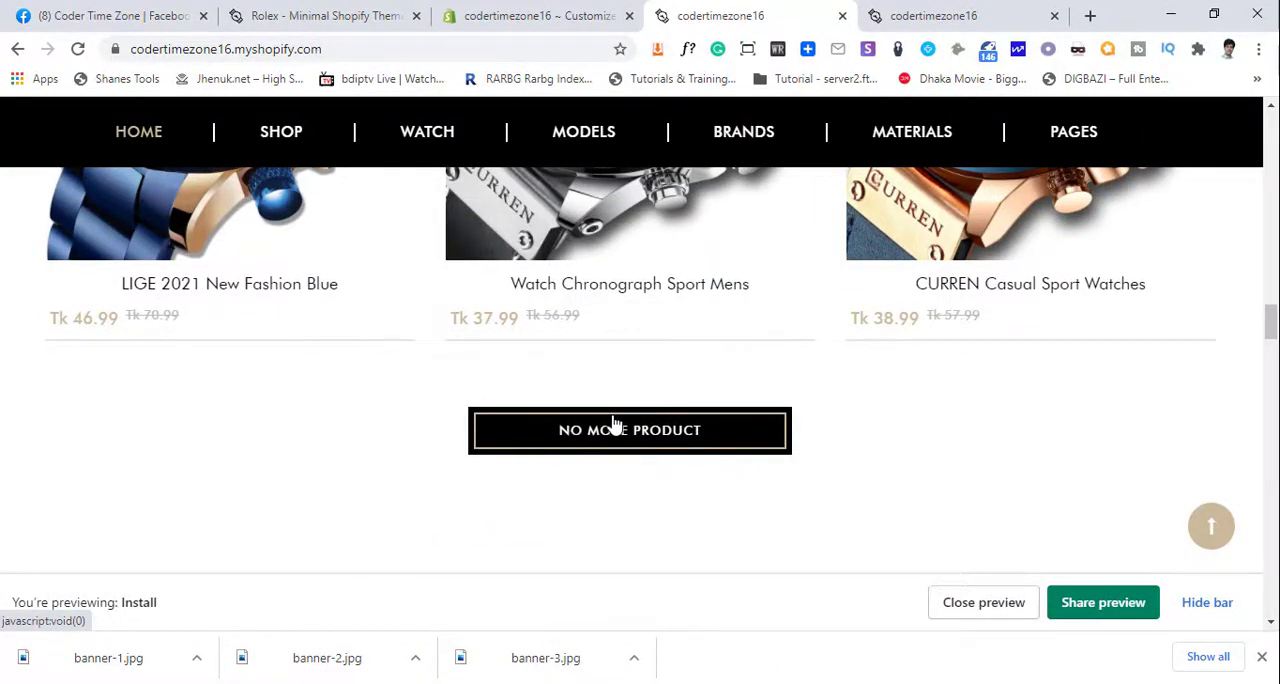
left_click(543, 16)
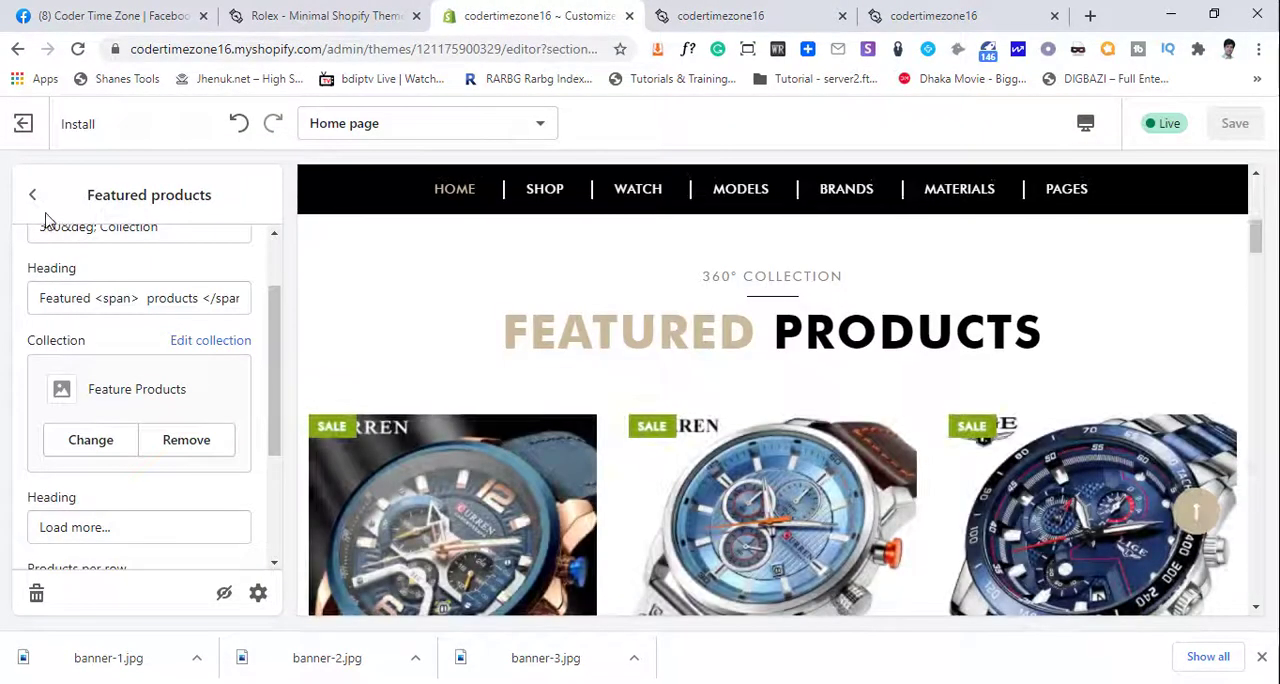
left_click(34, 193)
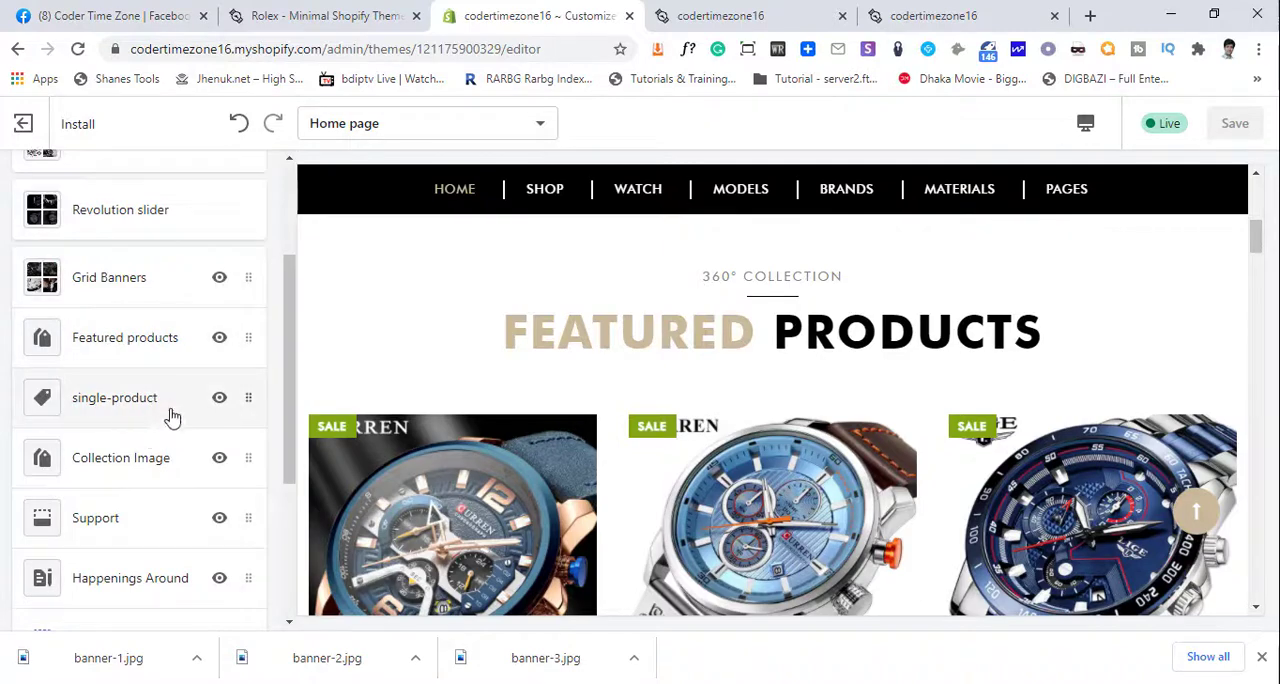
- Switch to the Rolex demo store and examine the layout of its Special Edition product section
left_click(288, 12)
scroll(500, 386, "down", 12)
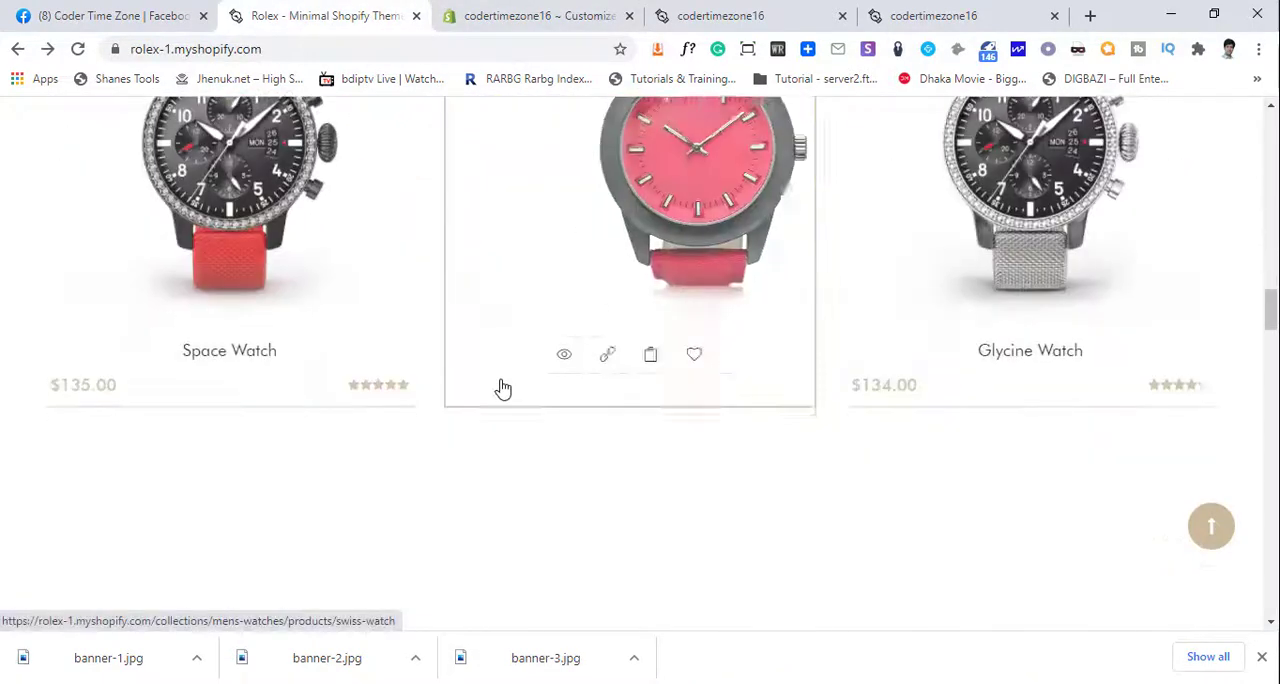
scroll(504, 387, "down", 2)
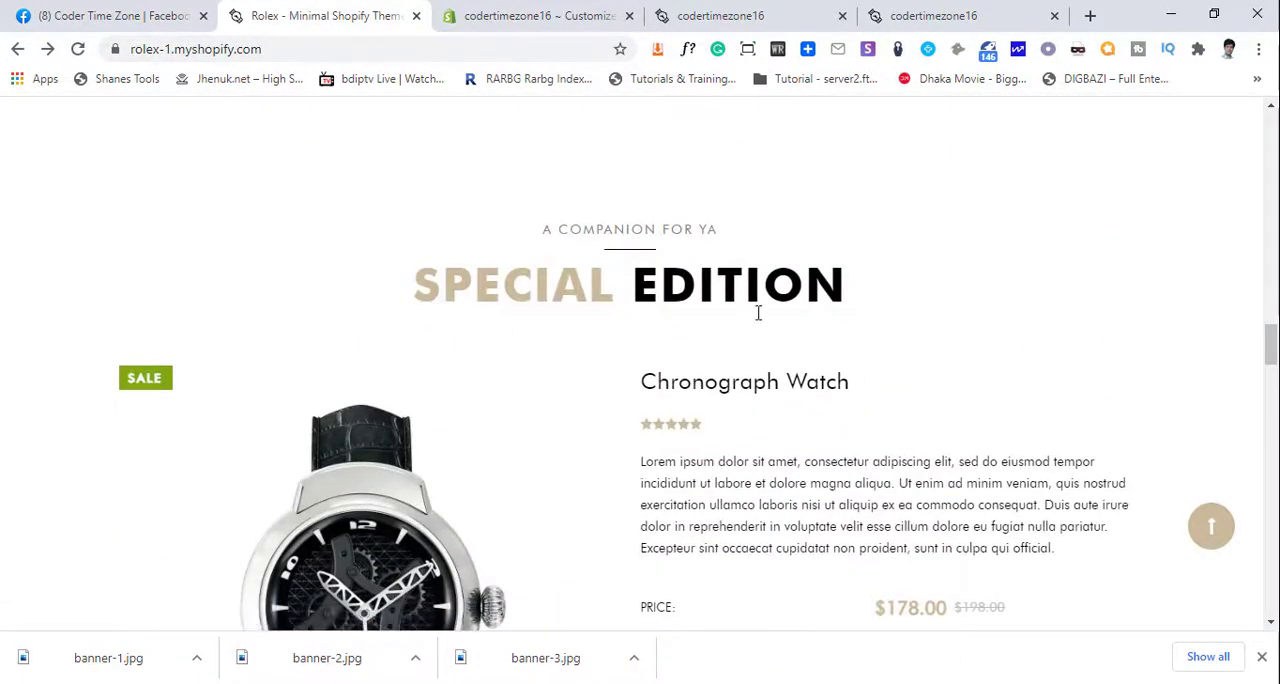
scroll(494, 484, "down", 5)
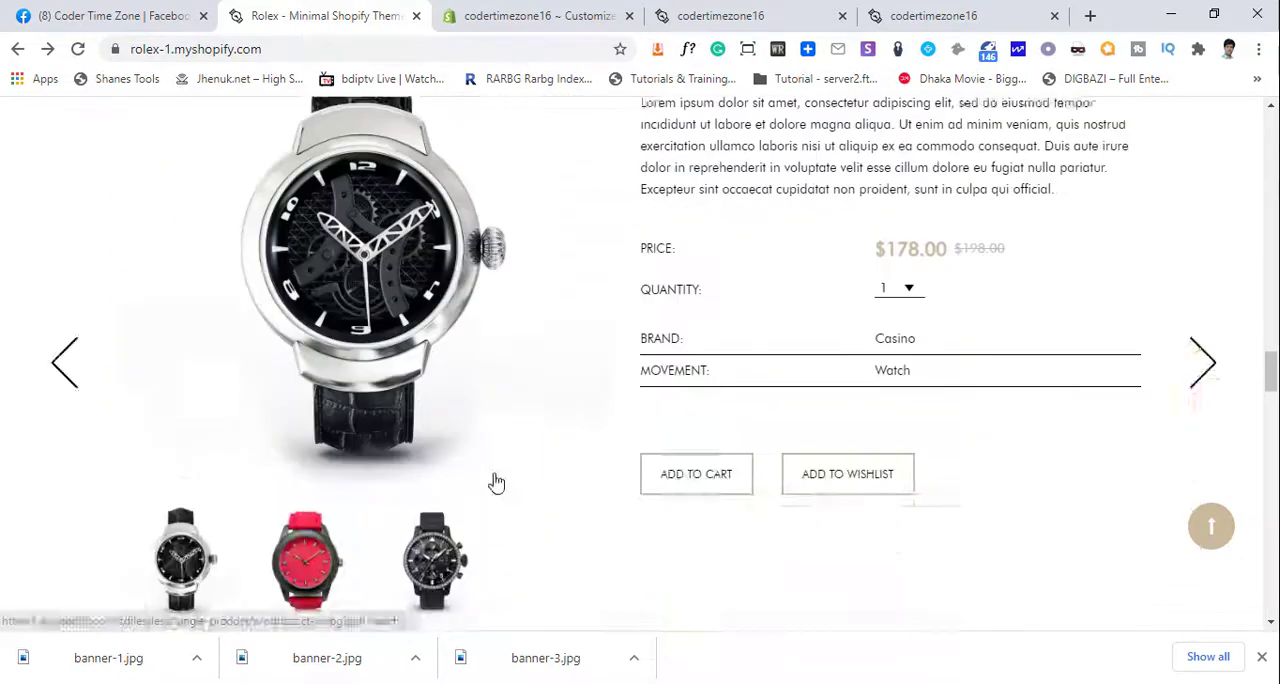
scroll(490, 490, "up", 4)
- Switch back to the theme editor, open the single-product section and examine its Special Edition preview and settings
left_click(580, 15)
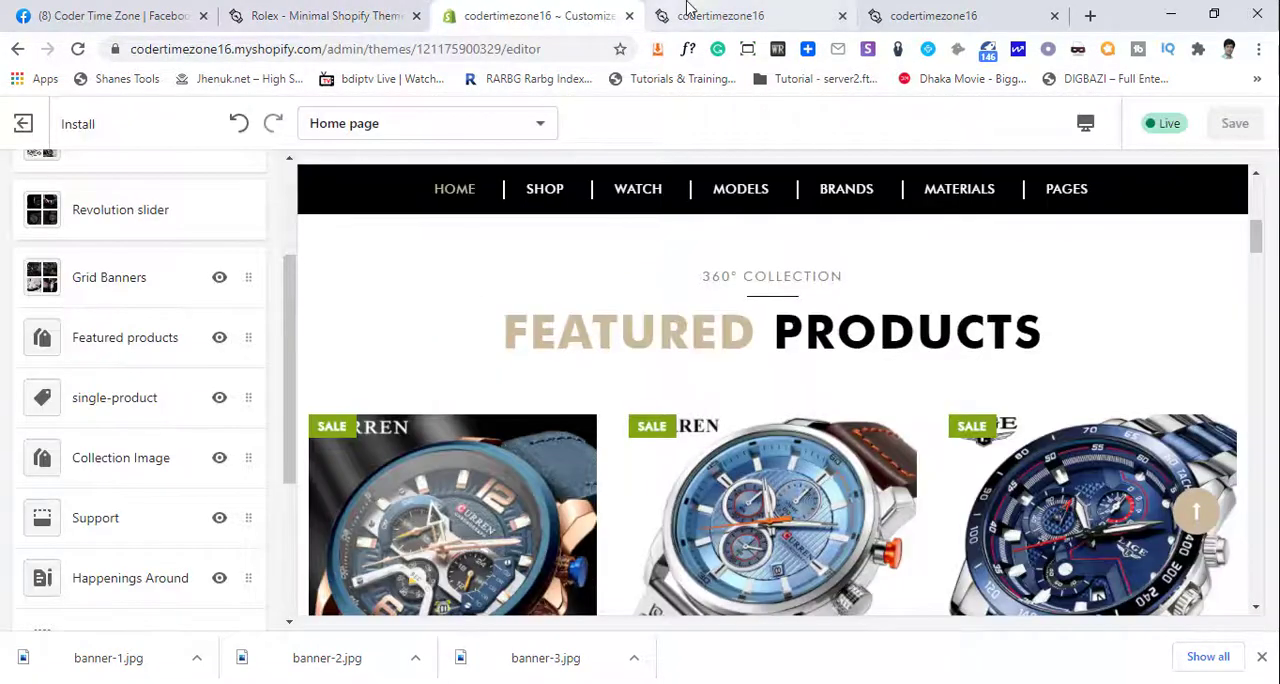
left_click(113, 412)
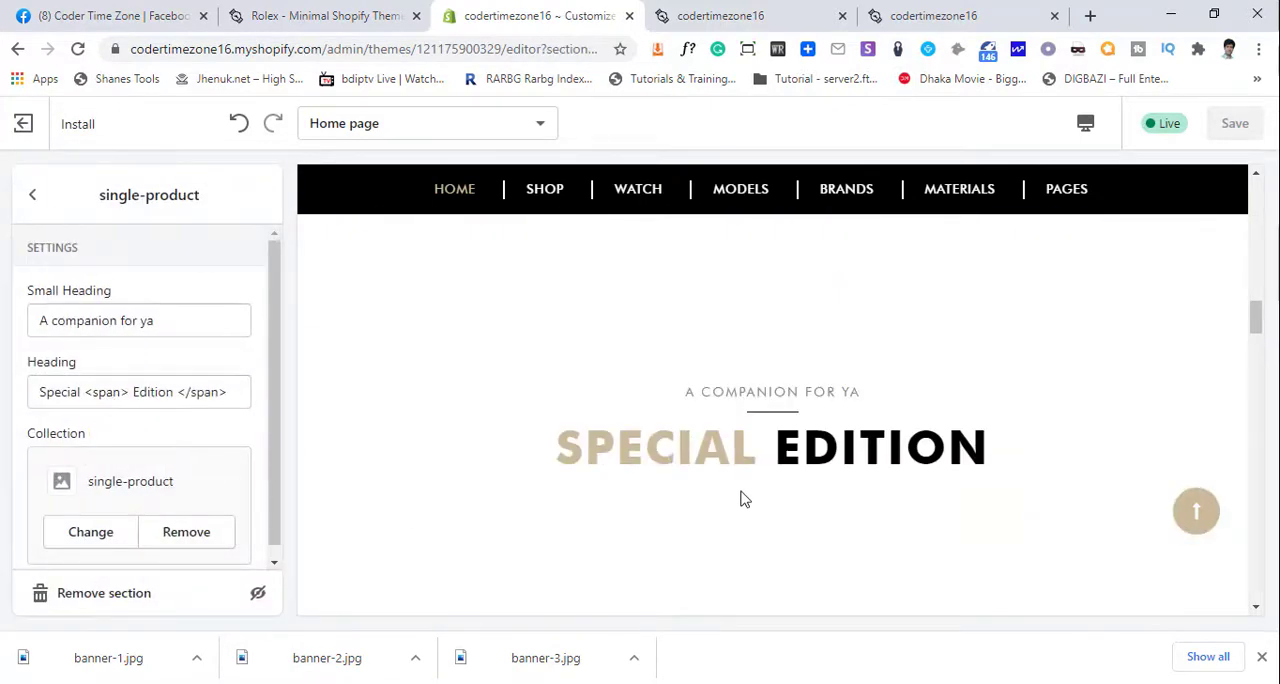
scroll(740, 498, "down", 6)
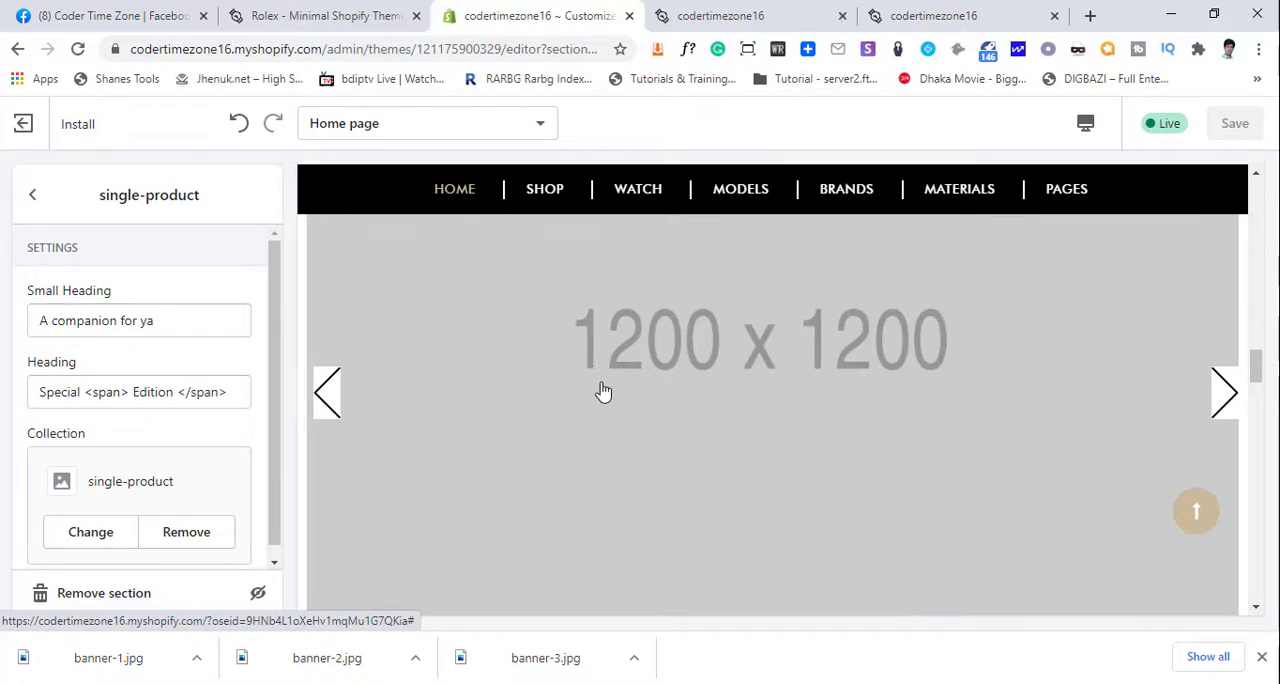
scroll(143, 523, "down", 1)
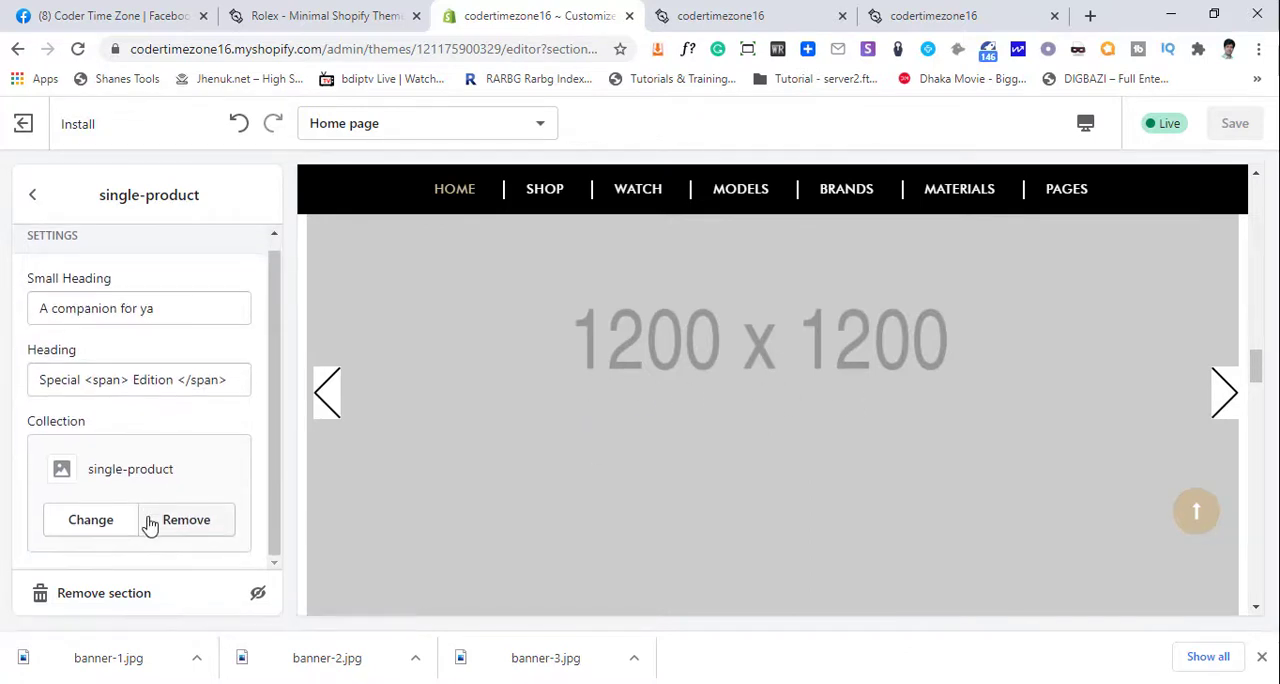
- Set the single-product section's collection to Feature Products and save the theme changes
left_click(91, 521)
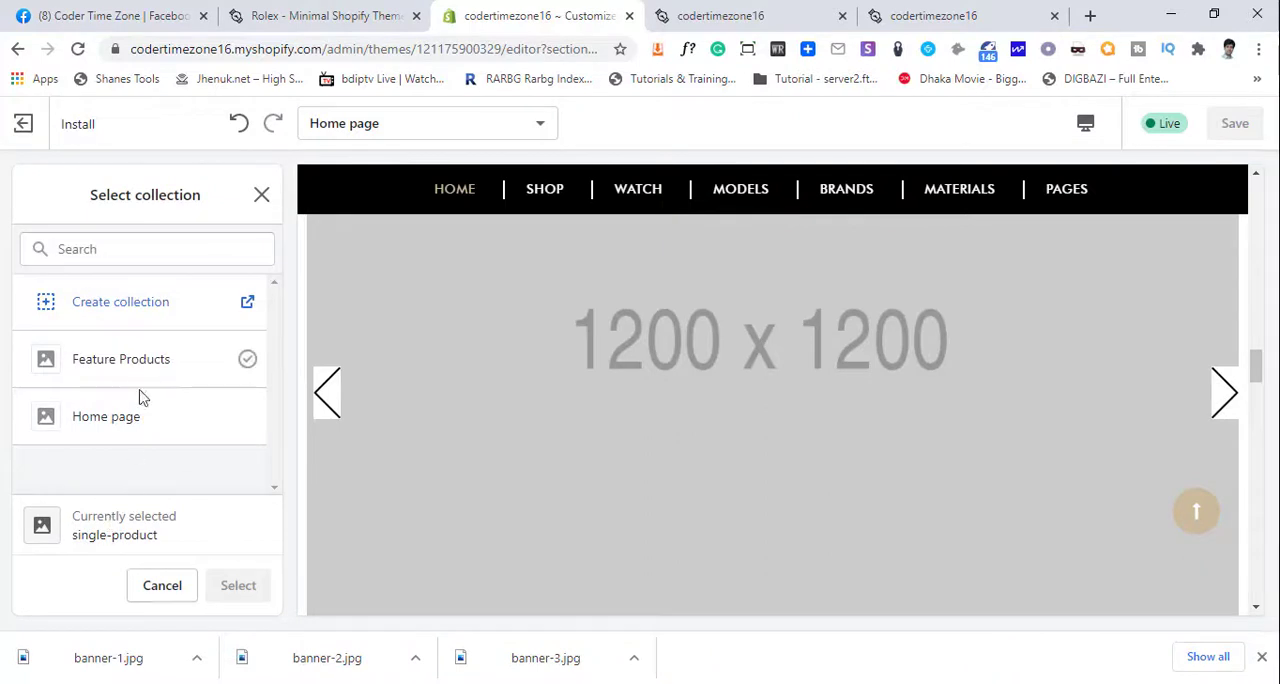
left_click(157, 593)
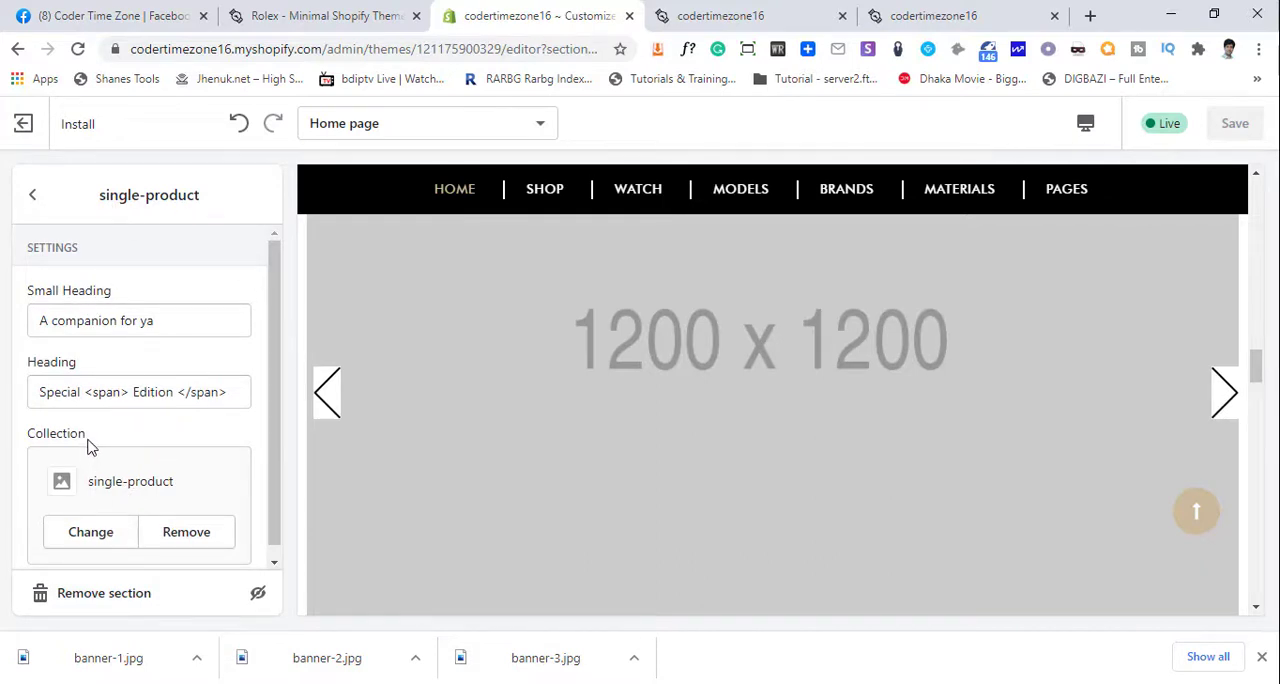
left_click_drag(55, 450, 100, 535)
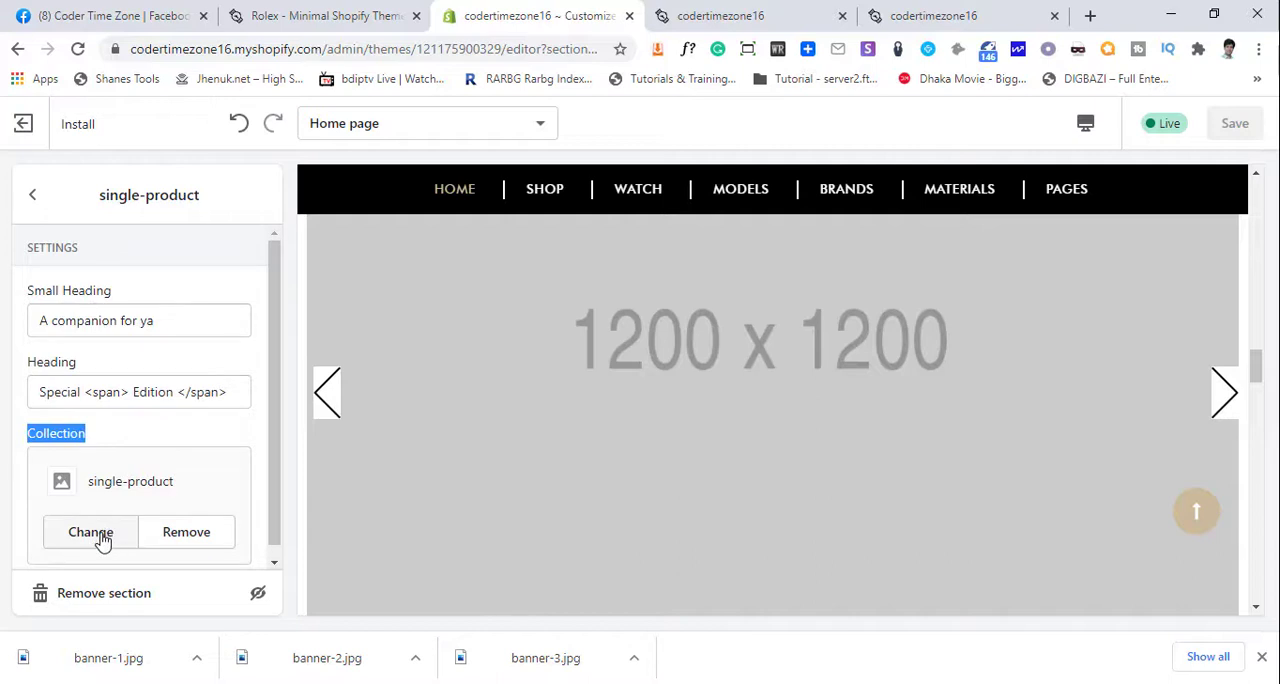
left_click(100, 538)
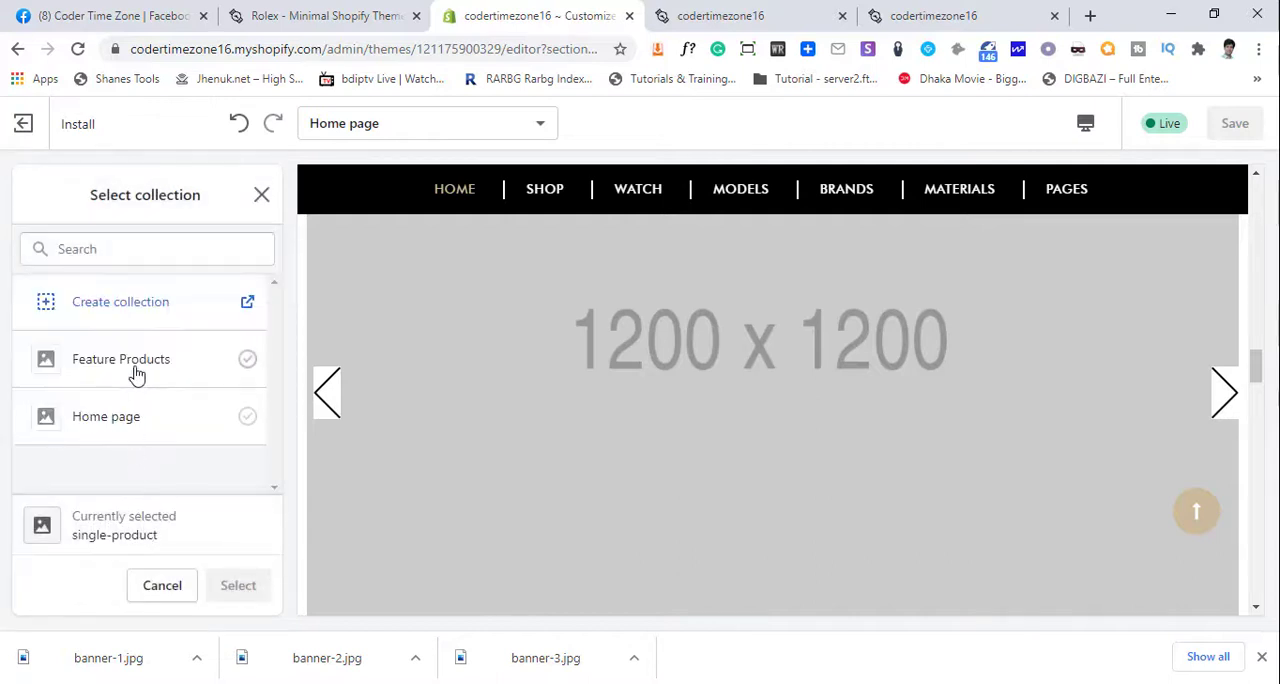
left_click(137, 374)
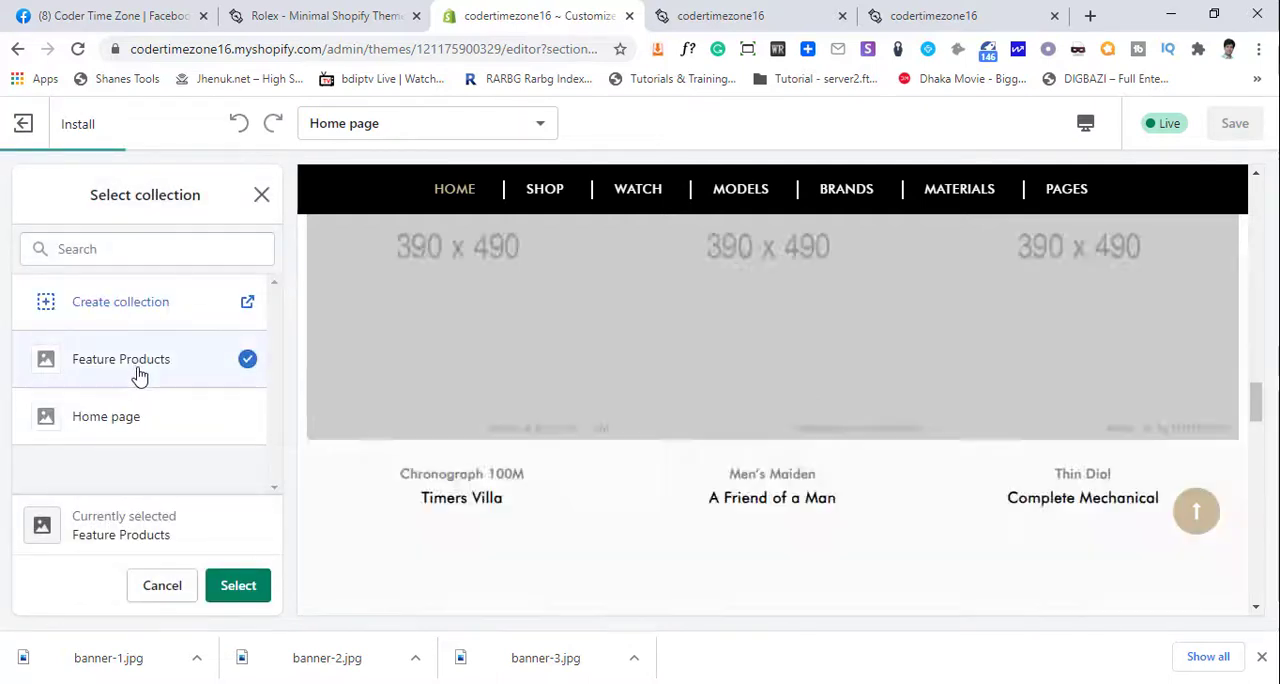
left_click(238, 585)
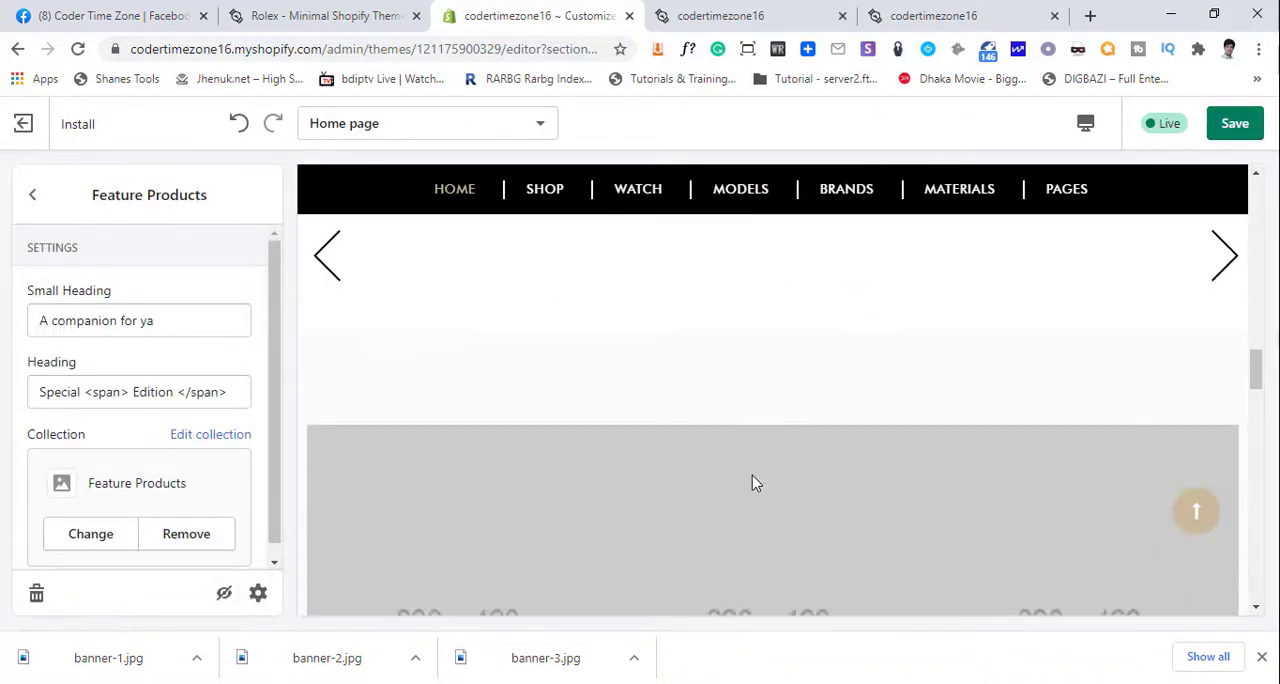
left_click(1232, 124)
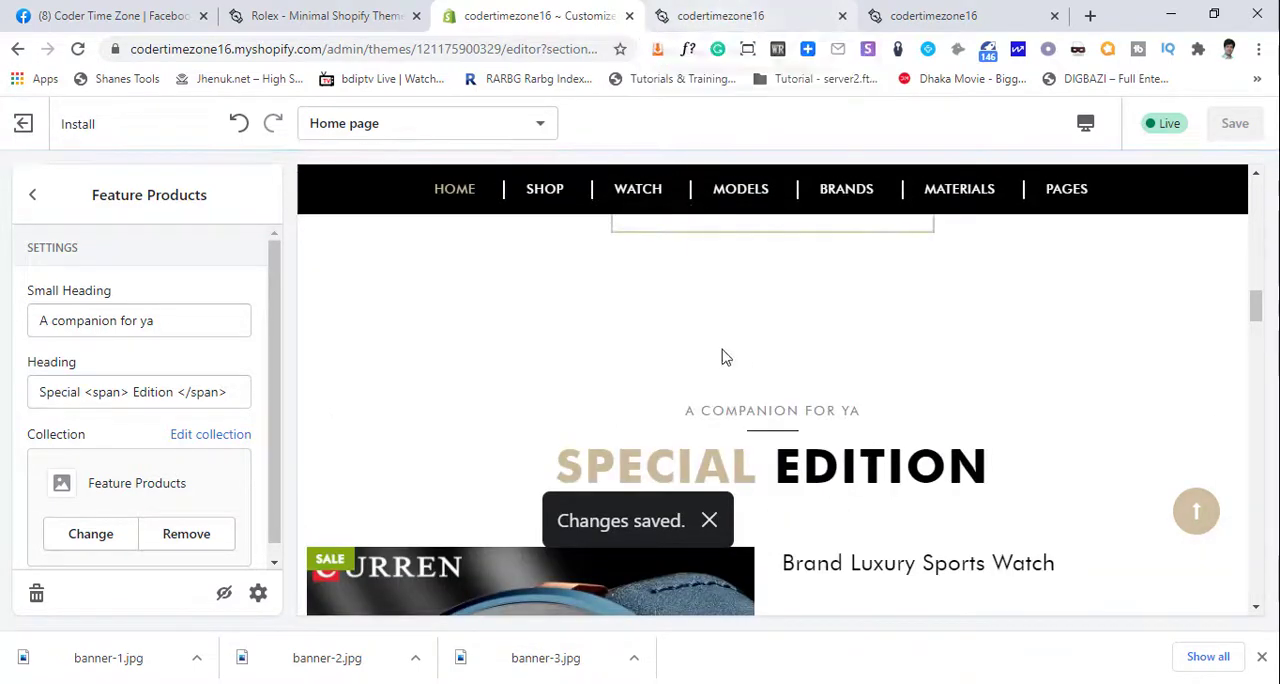
- Examine the Special Edition preview's watch images, specifications and price, and advance the slider to the second watch
scroll(730, 355, "down", 4)
scroll(742, 350, "down", 3)
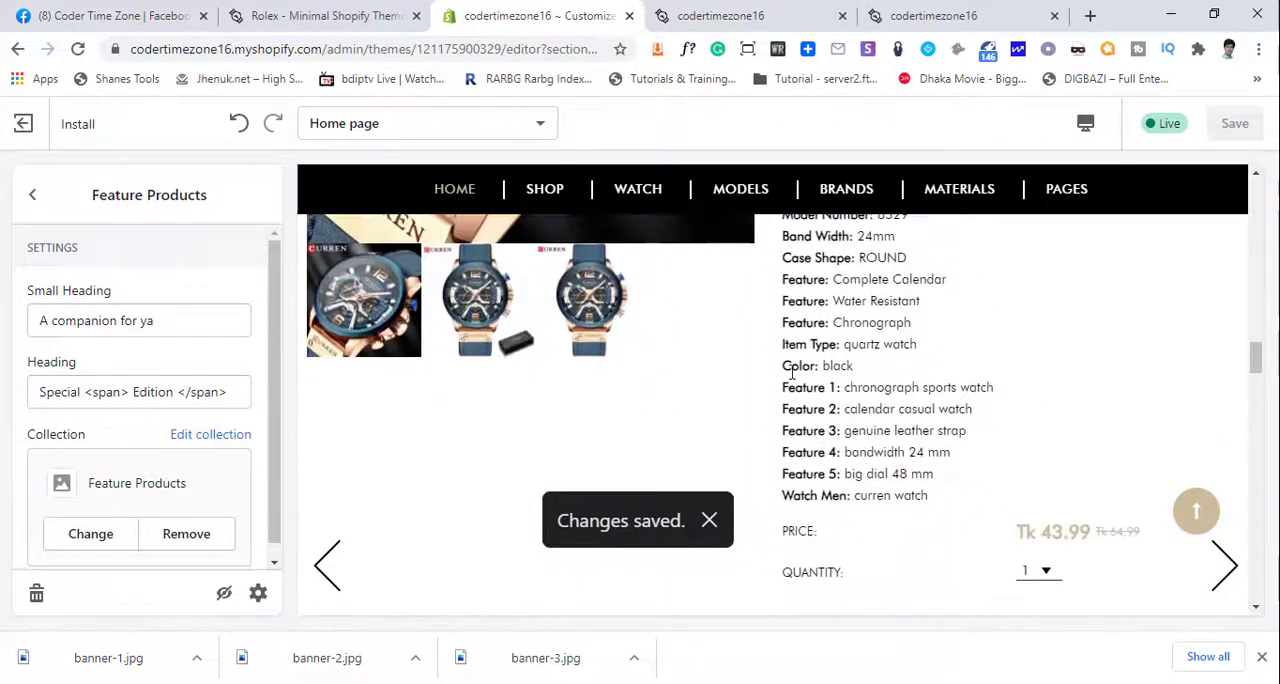
scroll(789, 371, "up", 4)
scroll(790, 375, "down", 7)
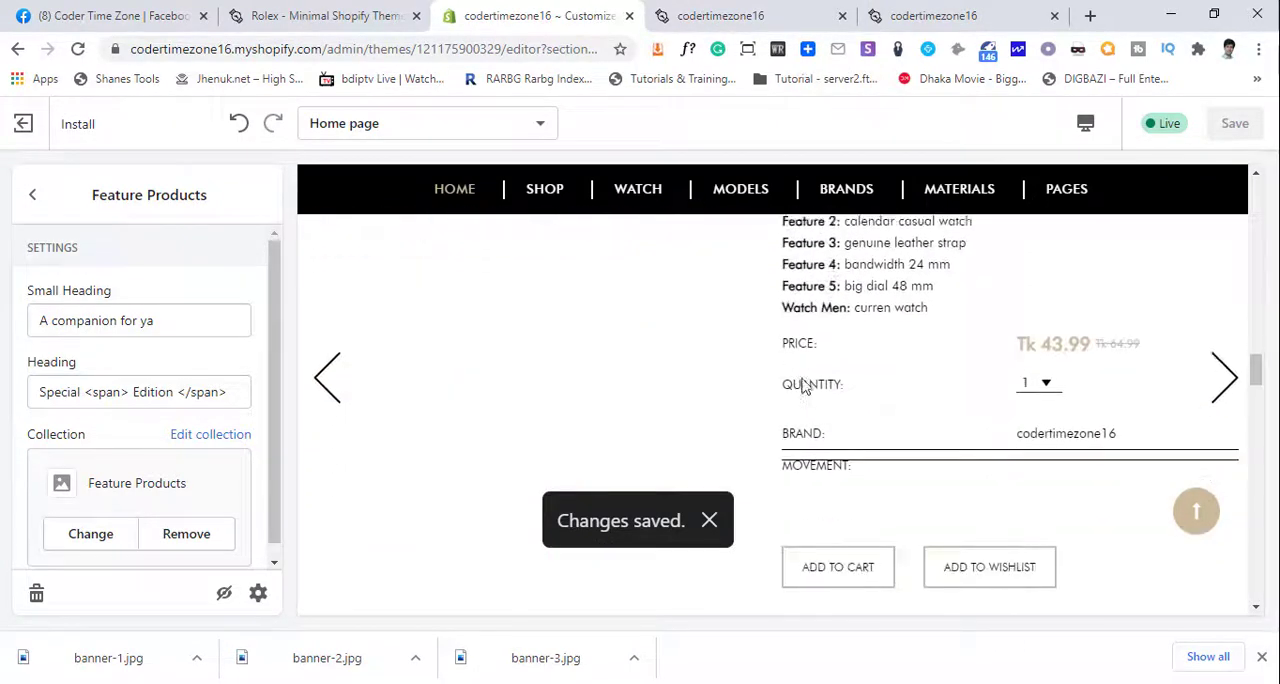
scroll(805, 380, "up", 6)
scroll(809, 377, "up", 3)
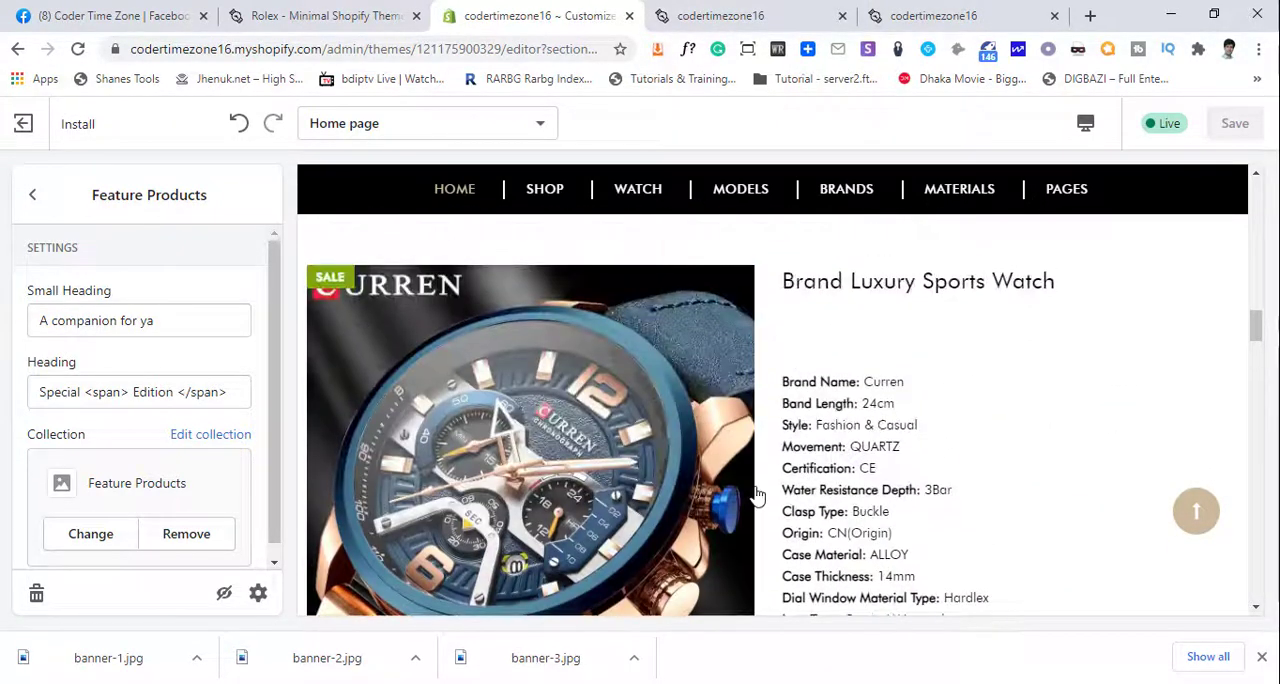
scroll(757, 495, "down", 3)
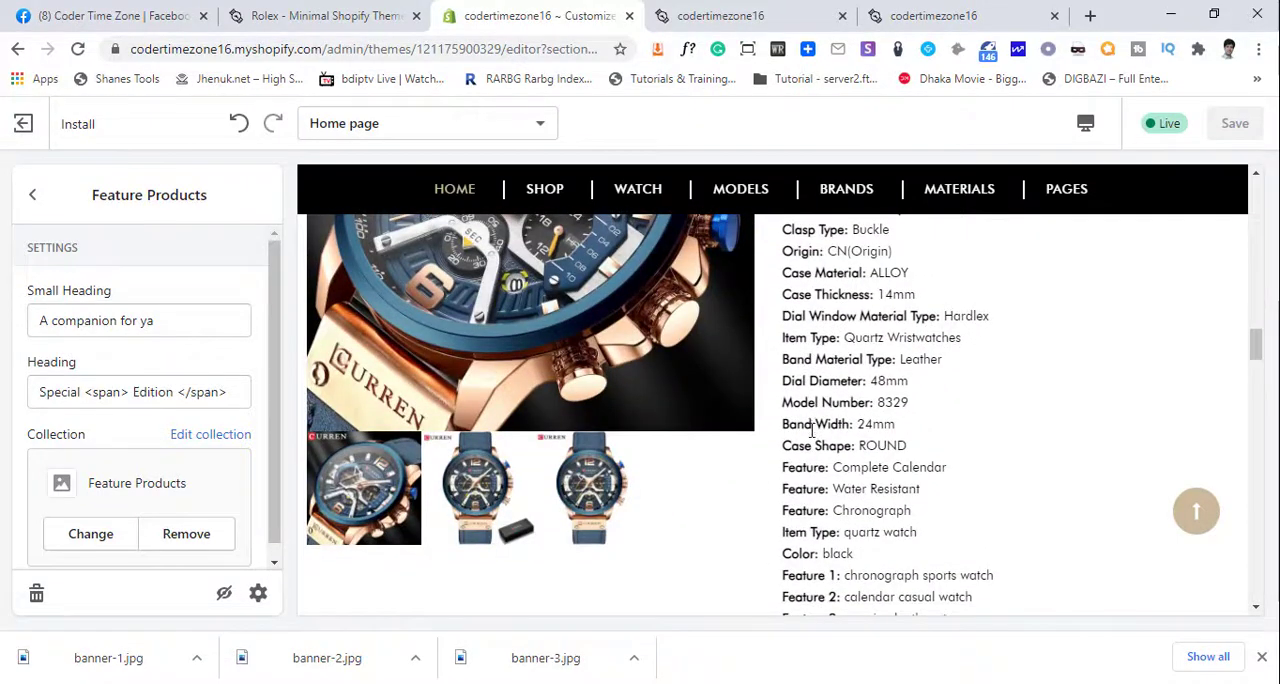
scroll(825, 443, "down", 3)
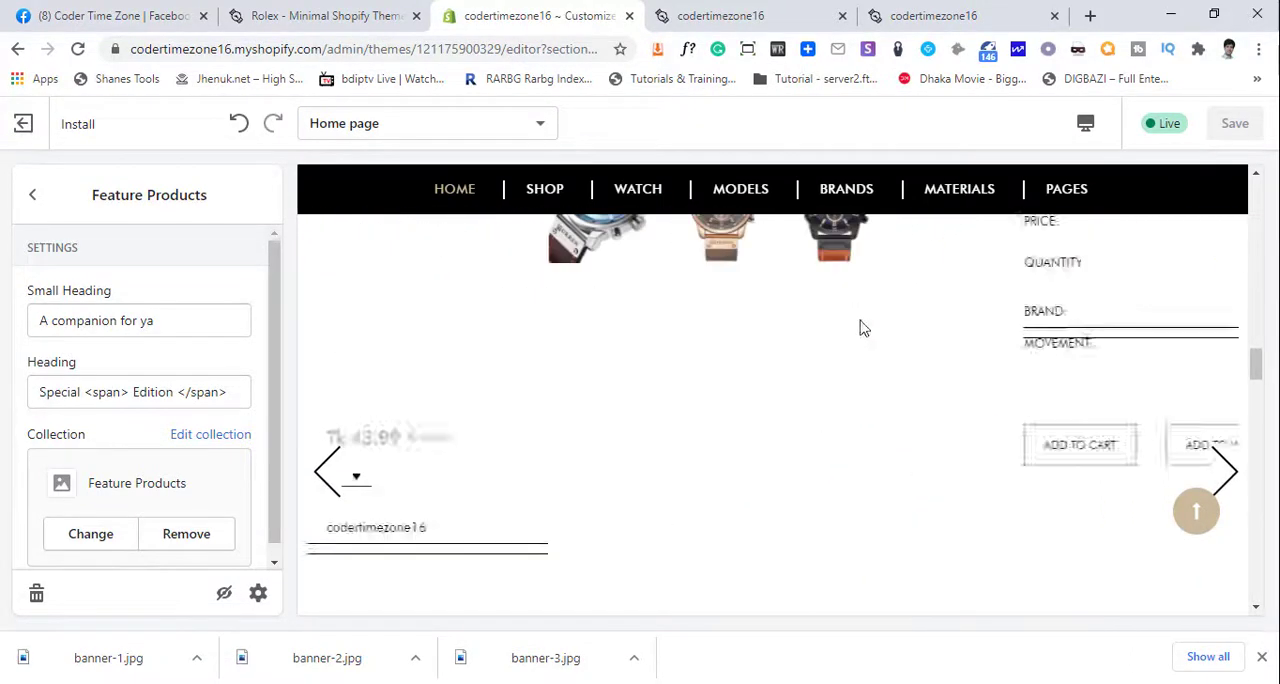
scroll(930, 460, "down", 3)
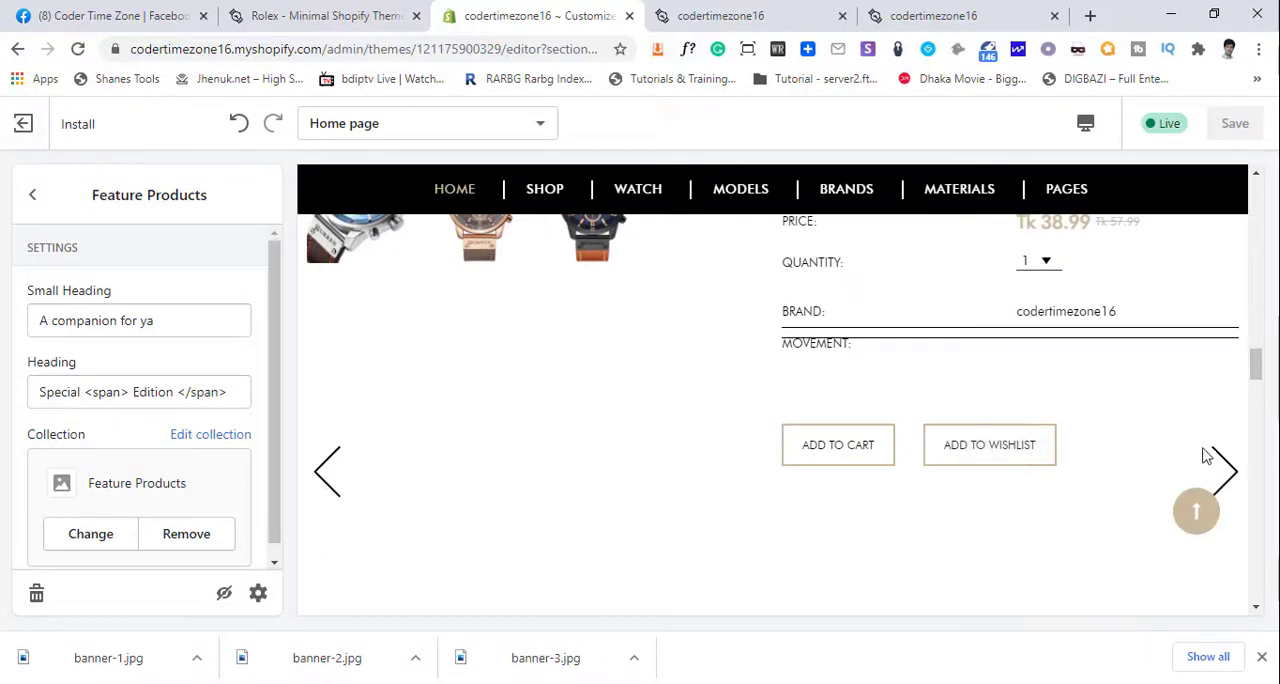
- Switch to the storefront, reload it, go to the Special Edition section and hide the preview bar
left_click(785, 15)
left_click(77, 51)
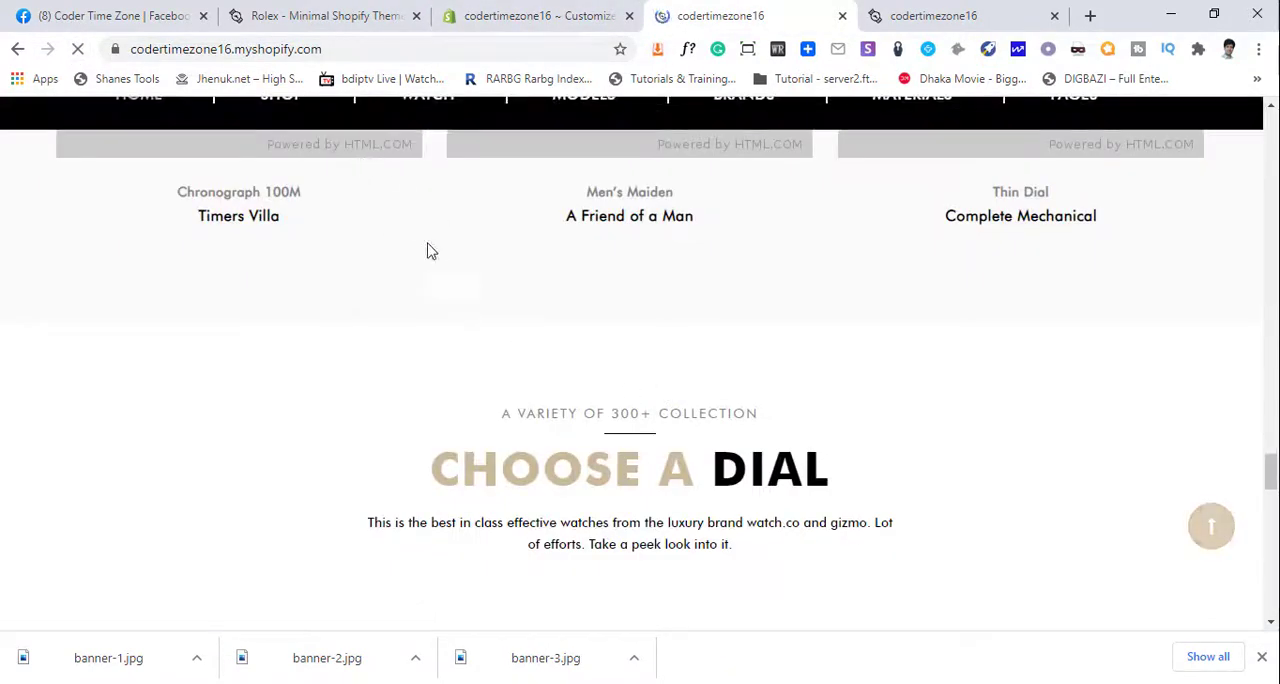
scroll(783, 451, "down", 6)
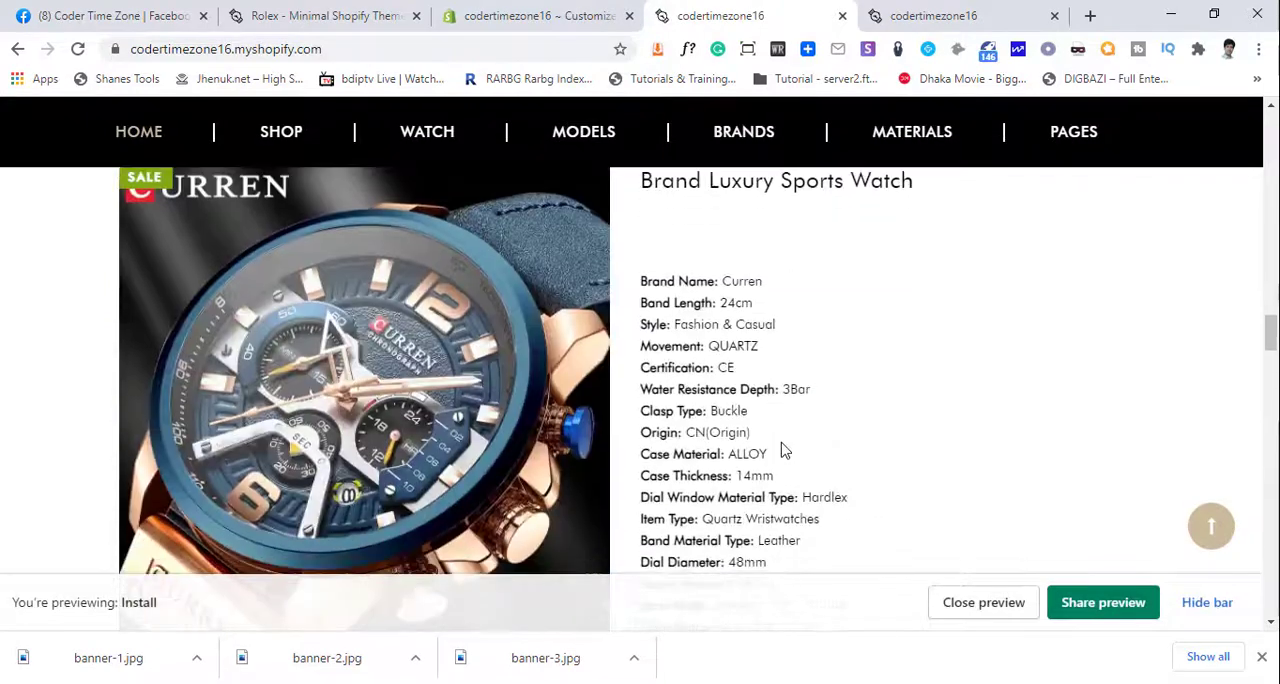
left_click(1217, 601)
scroll(729, 403, "up", 5)
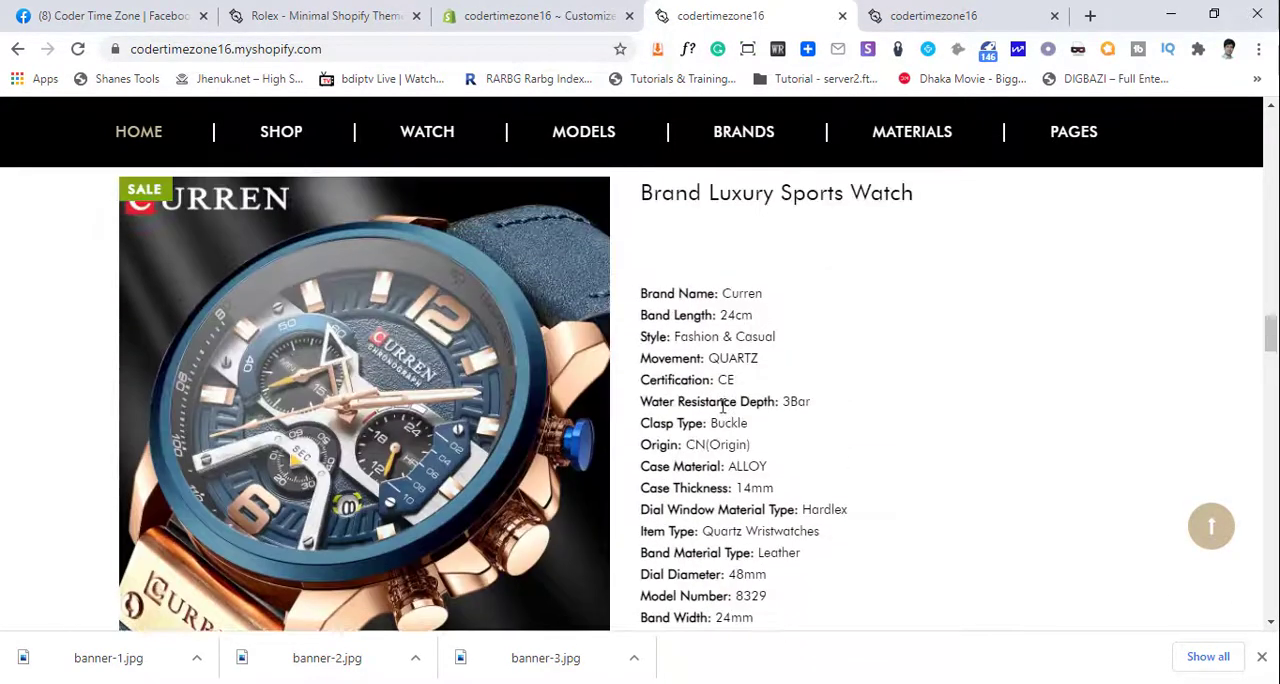
- Examine the images, specifications and price of the first Special Edition watch on the storefront
scroll(318, 396, "down", 2)
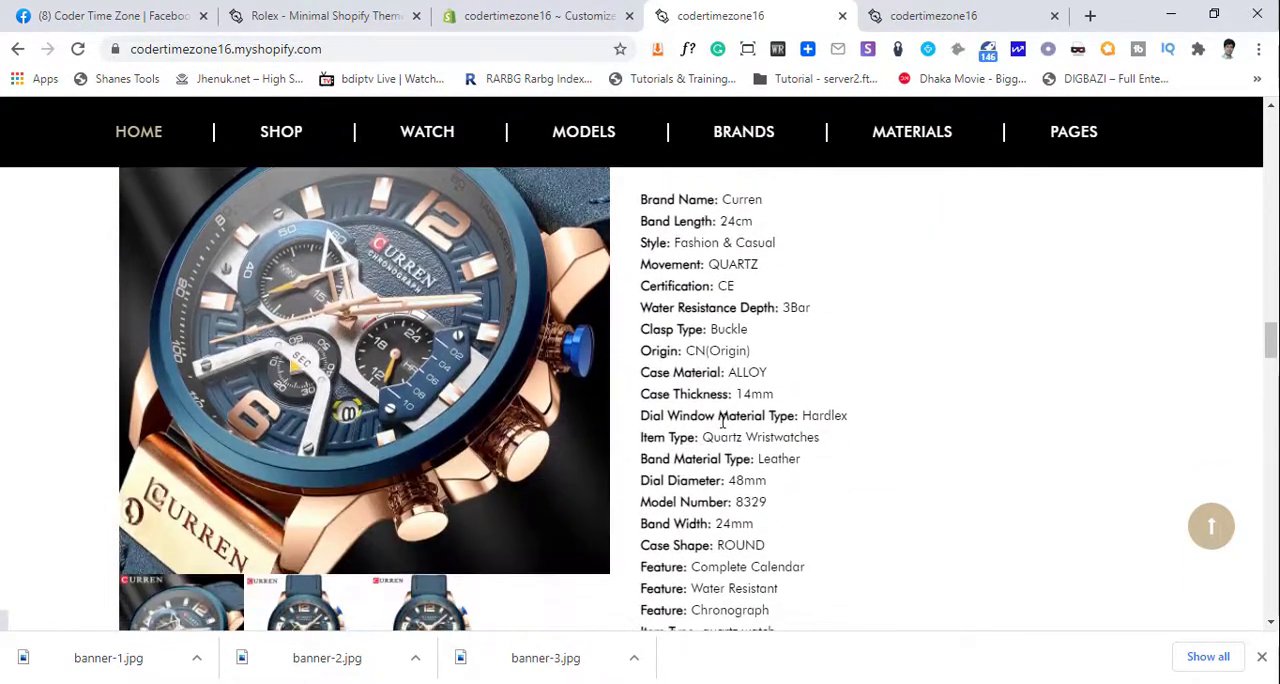
scroll(360, 551, "down", 3)
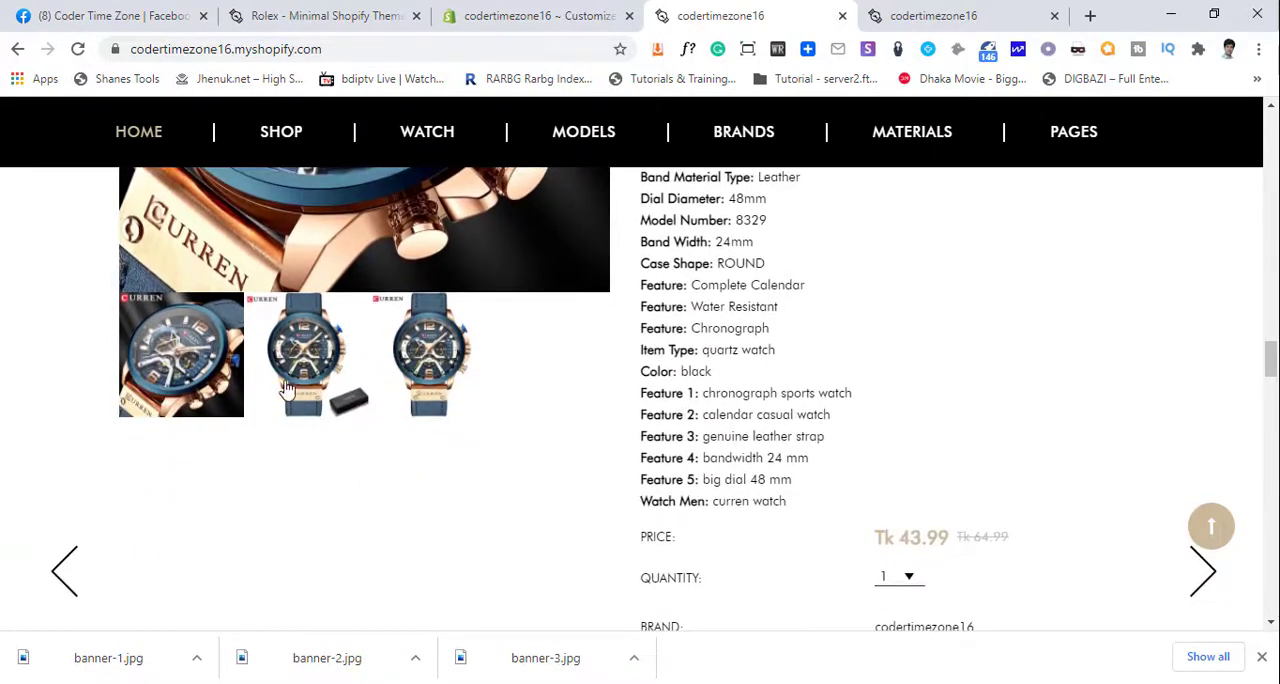
scroll(310, 547, "up", 1)
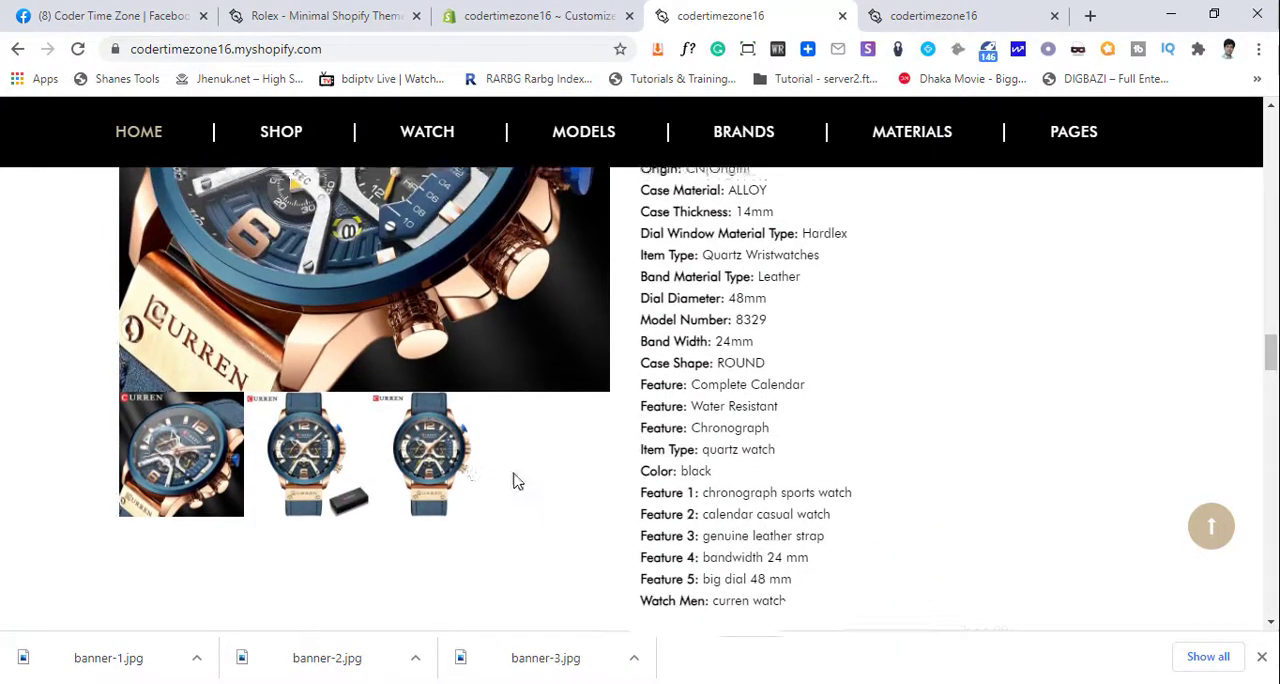
scroll(580, 508, "up", 2)
scroll(708, 447, "down", 1)
scroll(708, 447, "up", 2)
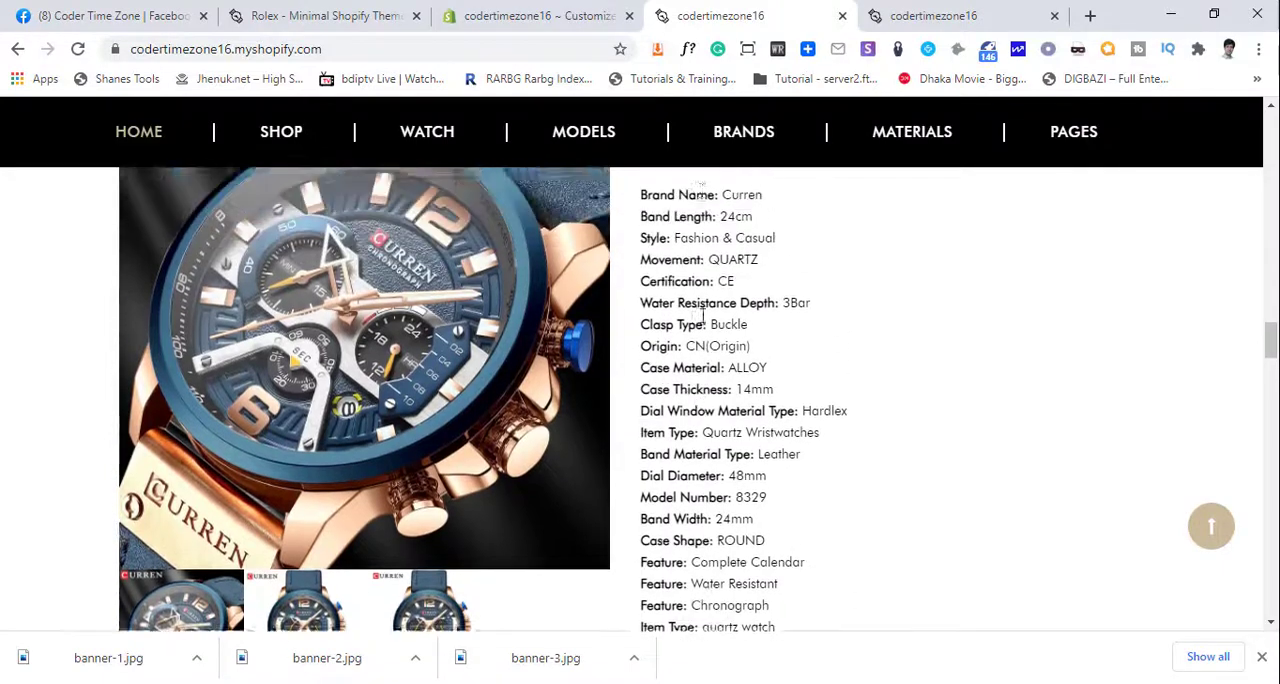
scroll(762, 487, "down", 5)
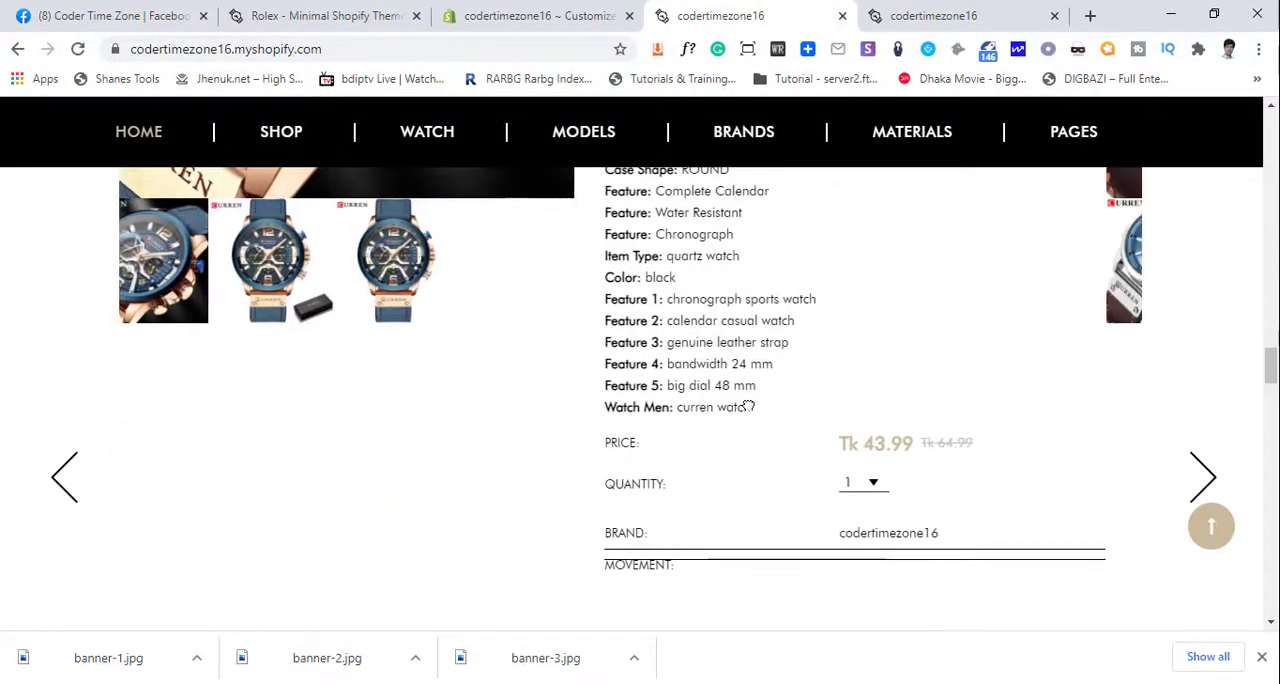
- Advance the storefront's Special Edition slider to the third watch, examining the second watch's details on the way
left_click(1207, 481)
scroll(1100, 460, "up", 5)
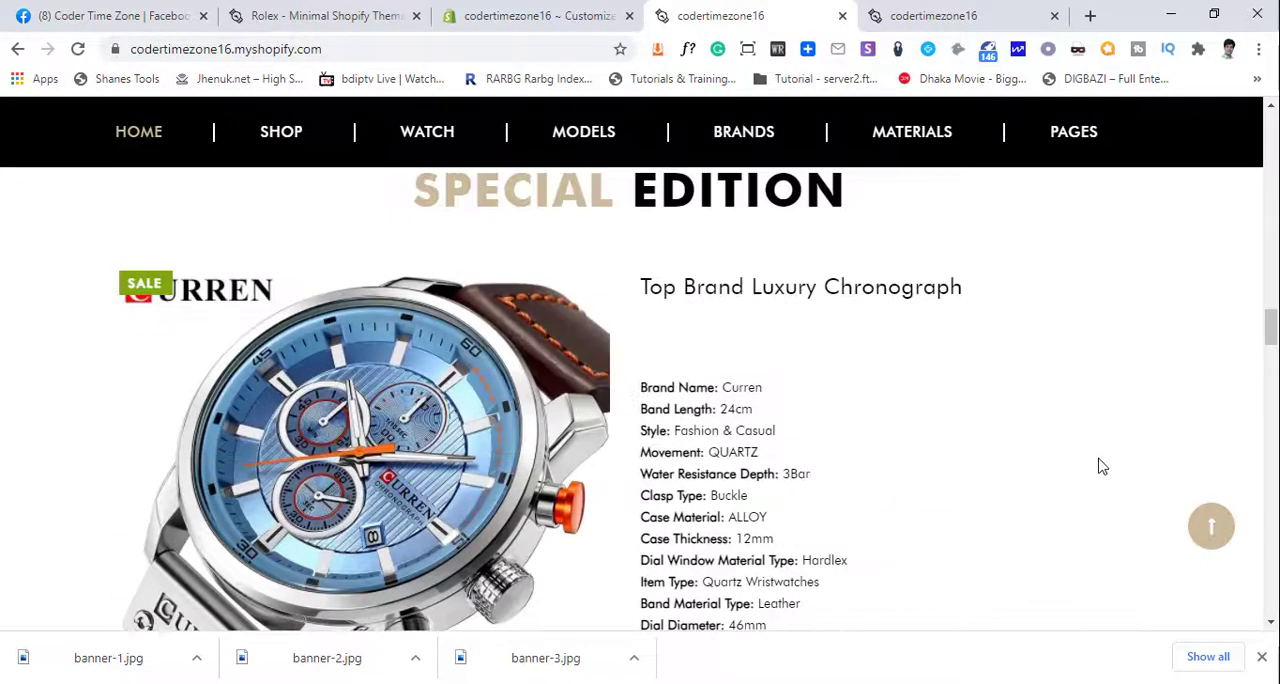
scroll(758, 457, "down", 1)
scroll(758, 457, "down", 1)
scroll(1137, 569, "up", 1)
scroll(1177, 583, "down", 3)
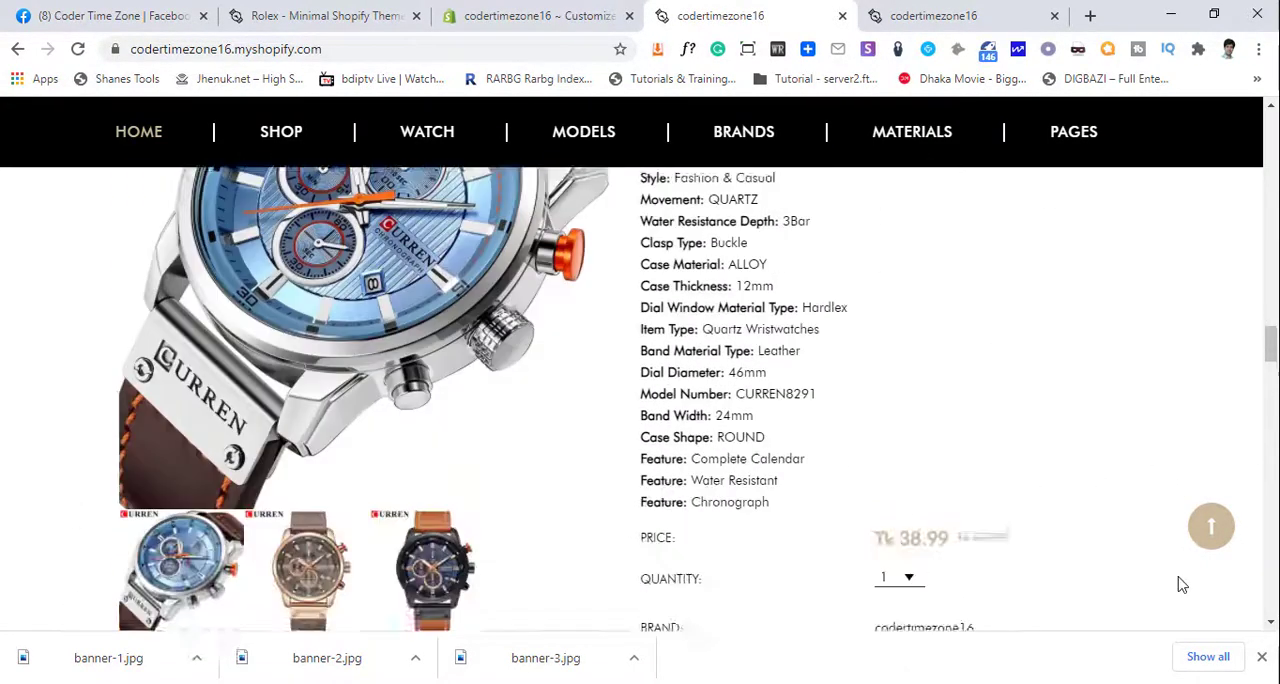
scroll(1180, 561, "down", 3)
left_click(1203, 385)
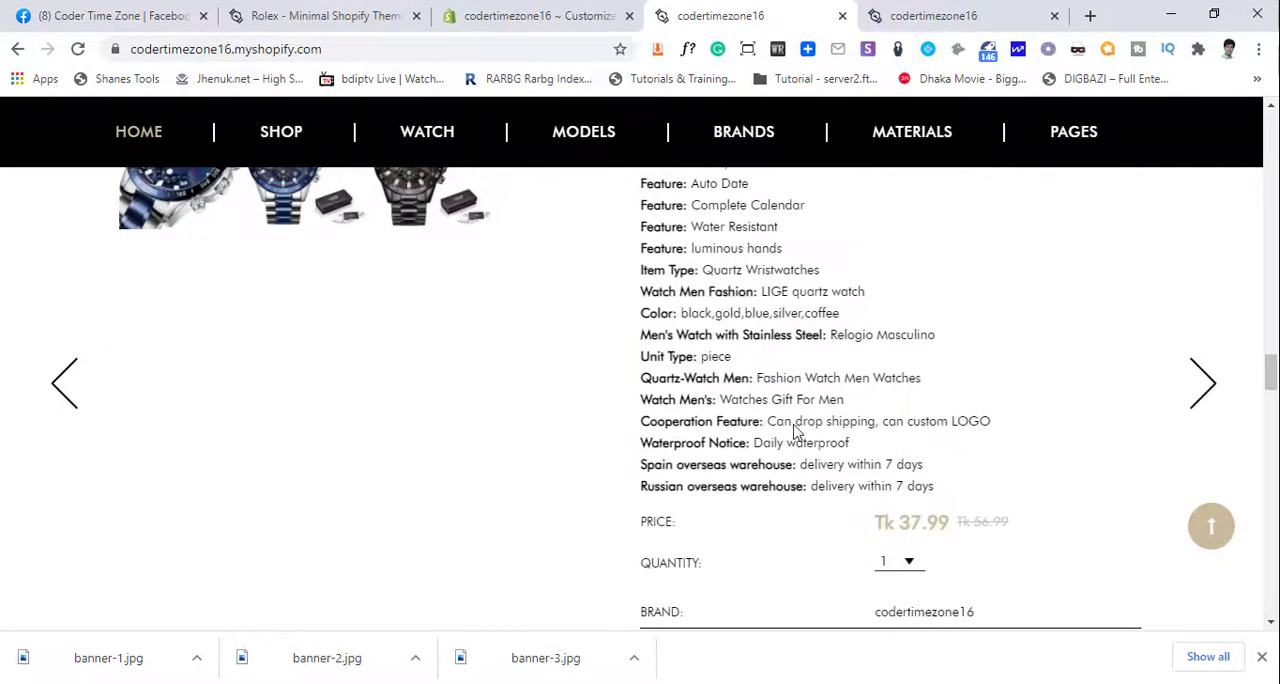
- Examine the images and specifications of the third Special Edition watch on the storefront
scroll(702, 460, "up", 5)
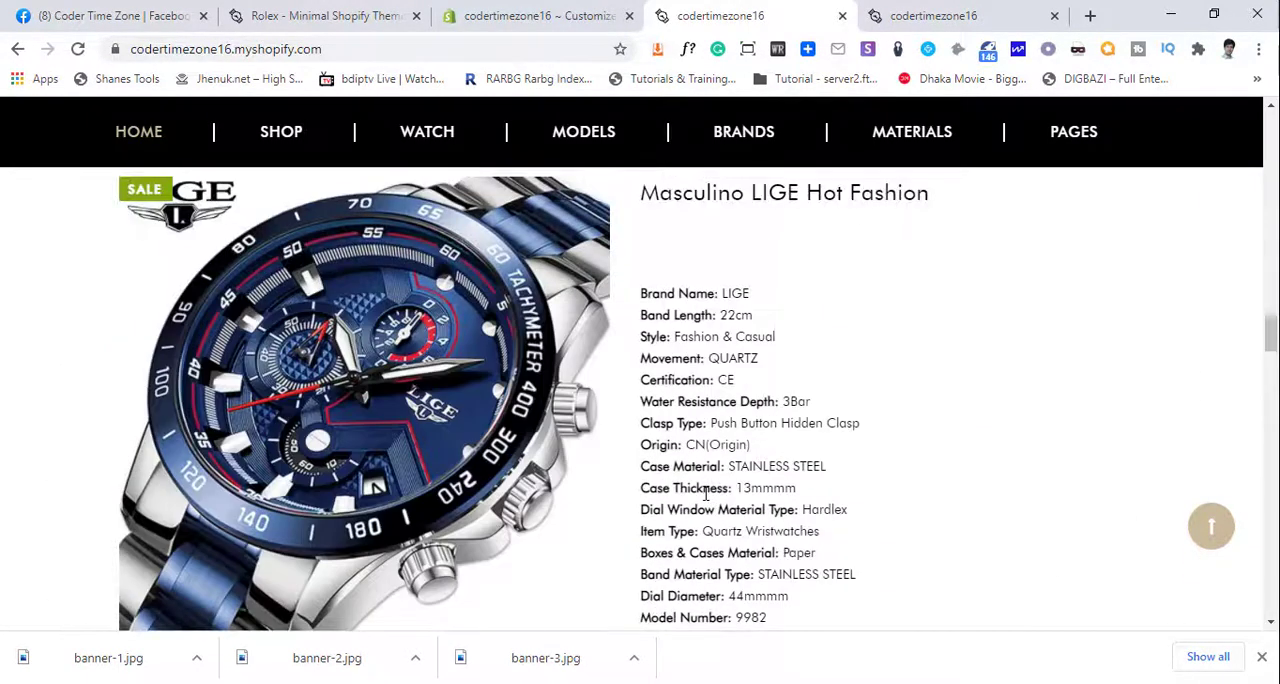
scroll(695, 505, "down", 4)
scroll(695, 510, "up", 4)
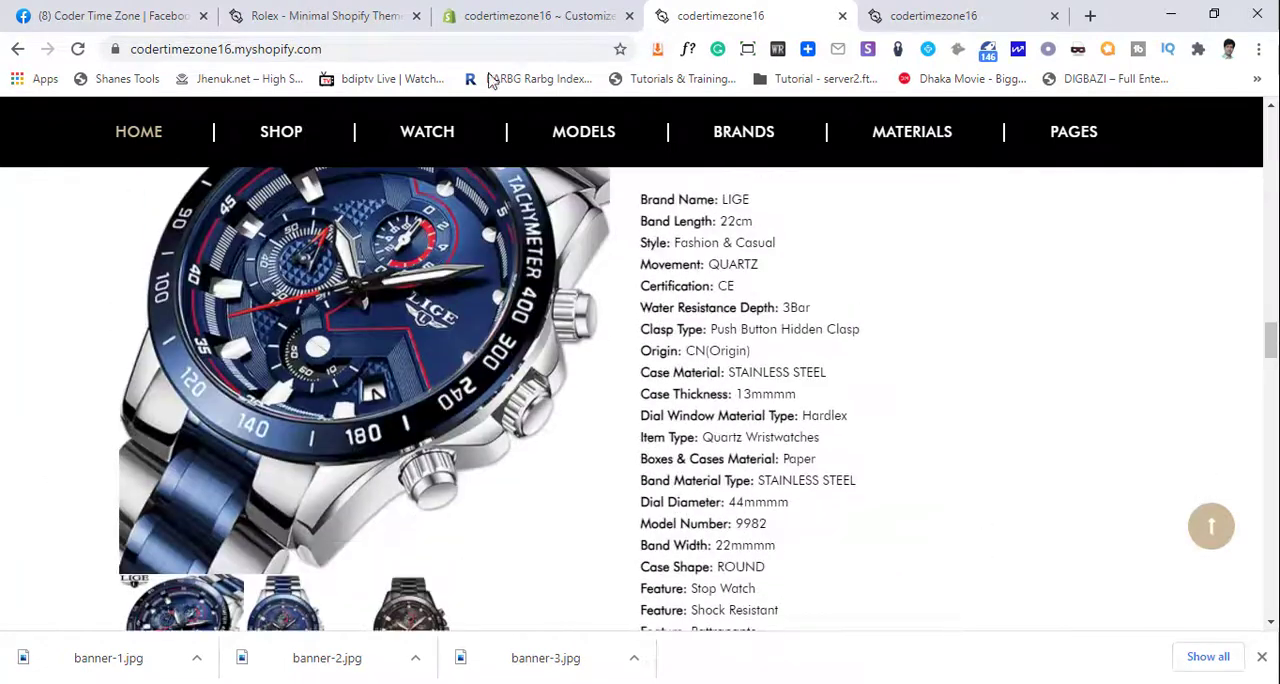
- Switch back to the theme editor, exit to the store admin and open the product collections list
left_click(520, 14)
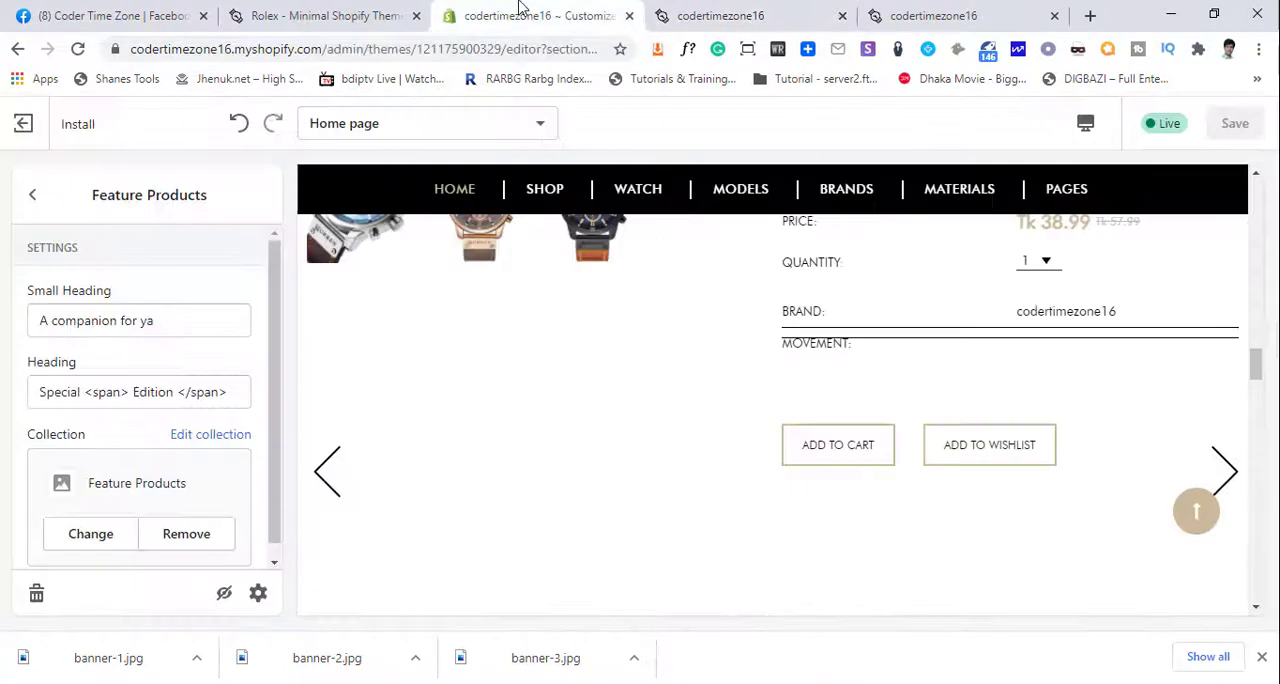
left_click(35, 196)
left_click(23, 123)
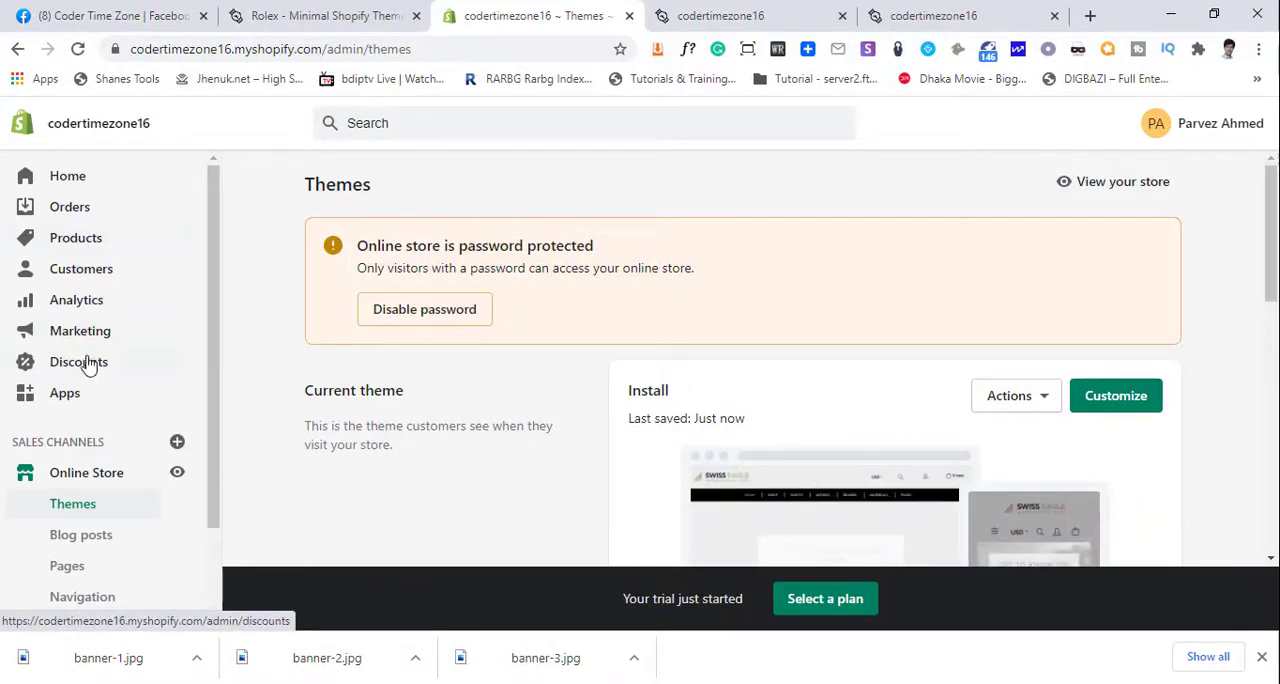
left_click(73, 248)
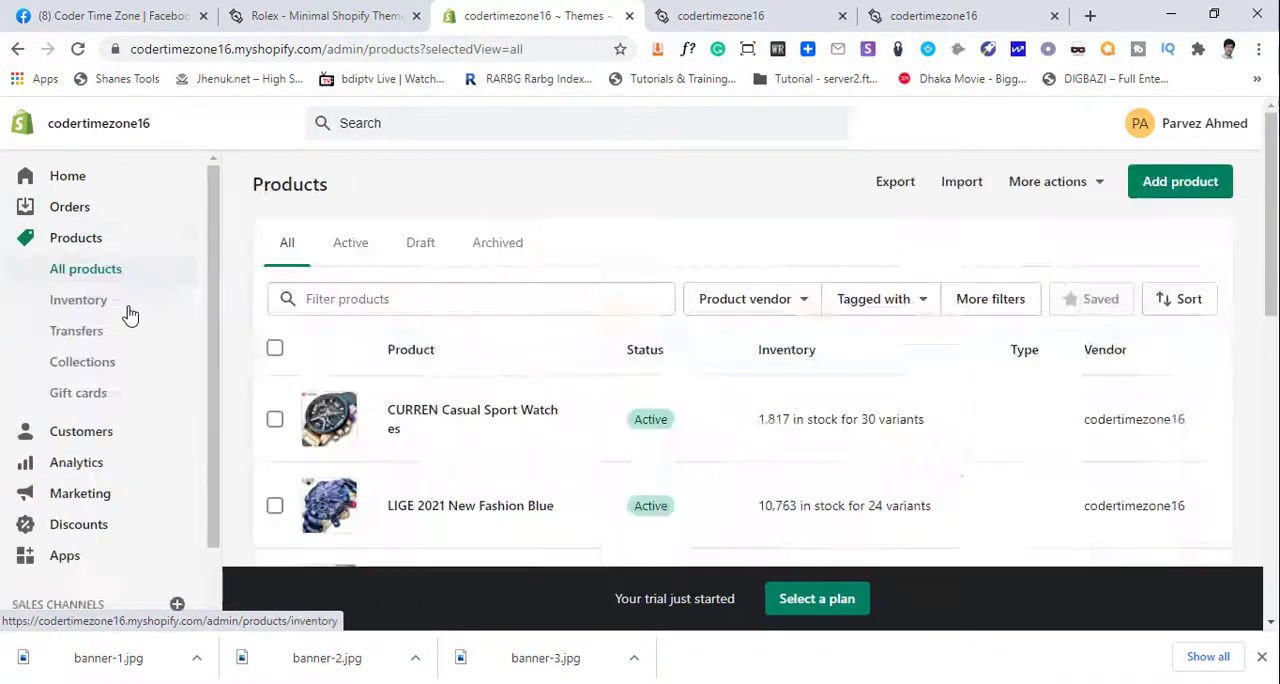
left_click(92, 370)
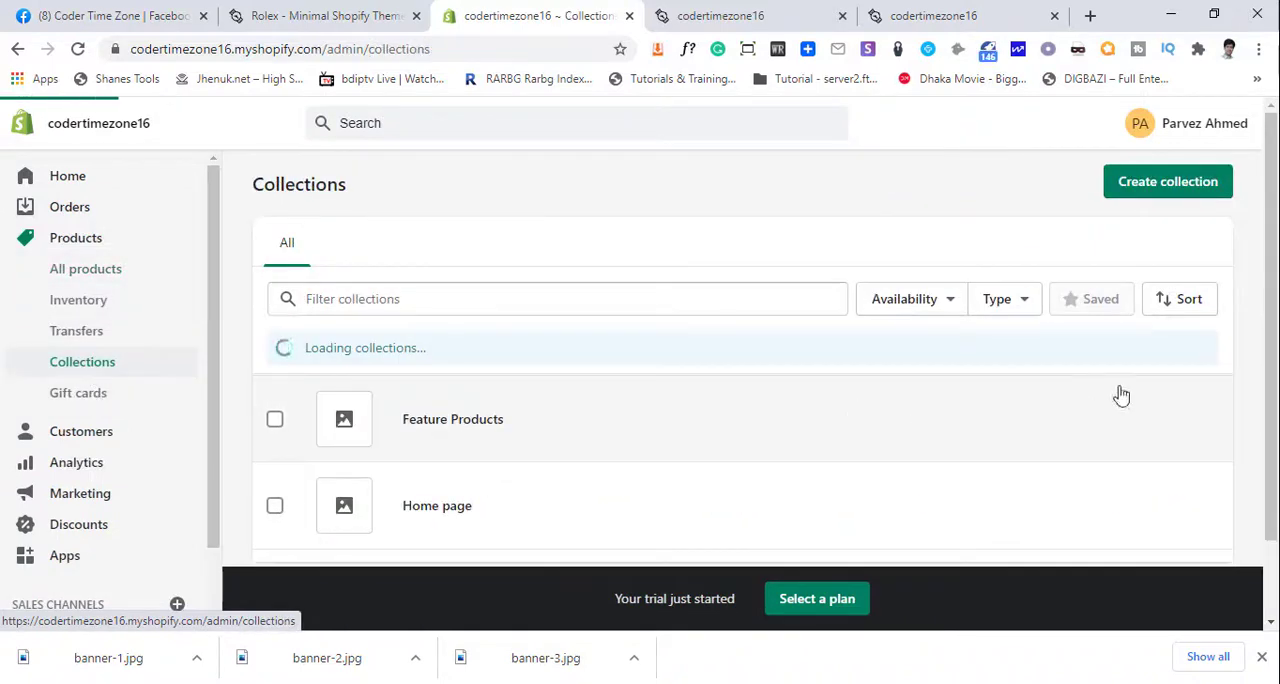
- Create and save a manual collection titled "Special EDITION"
left_click(1193, 195)
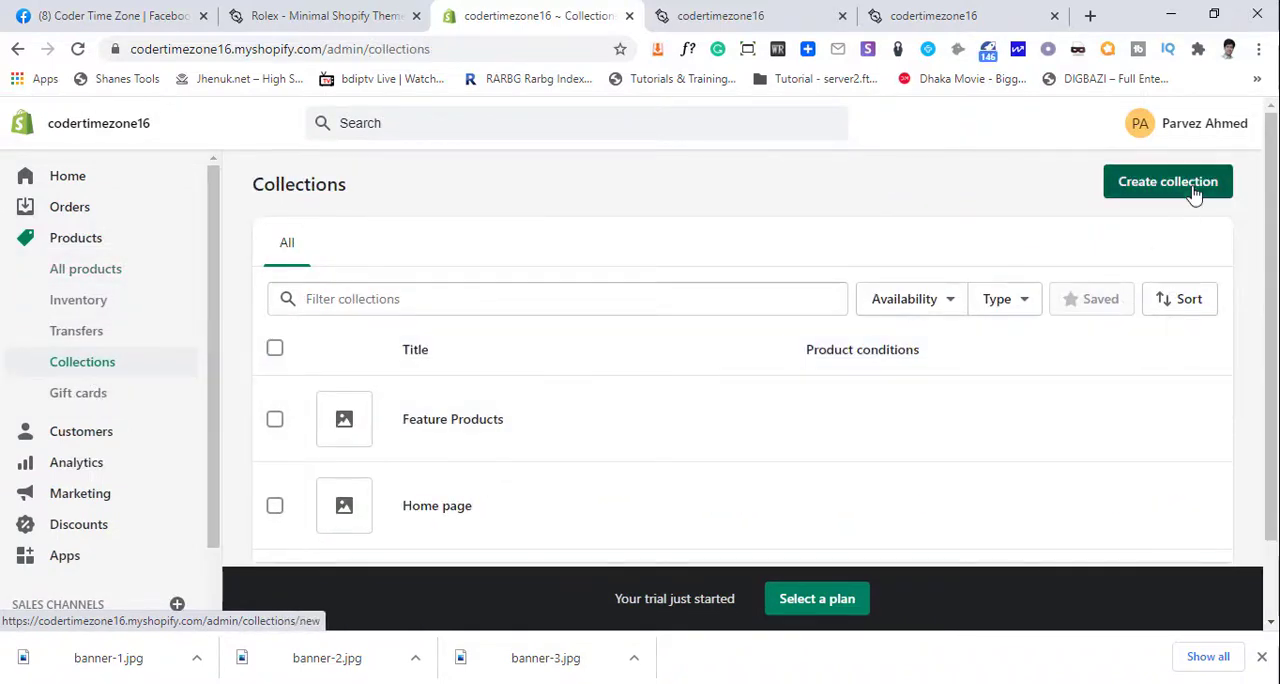
left_click(475, 271)
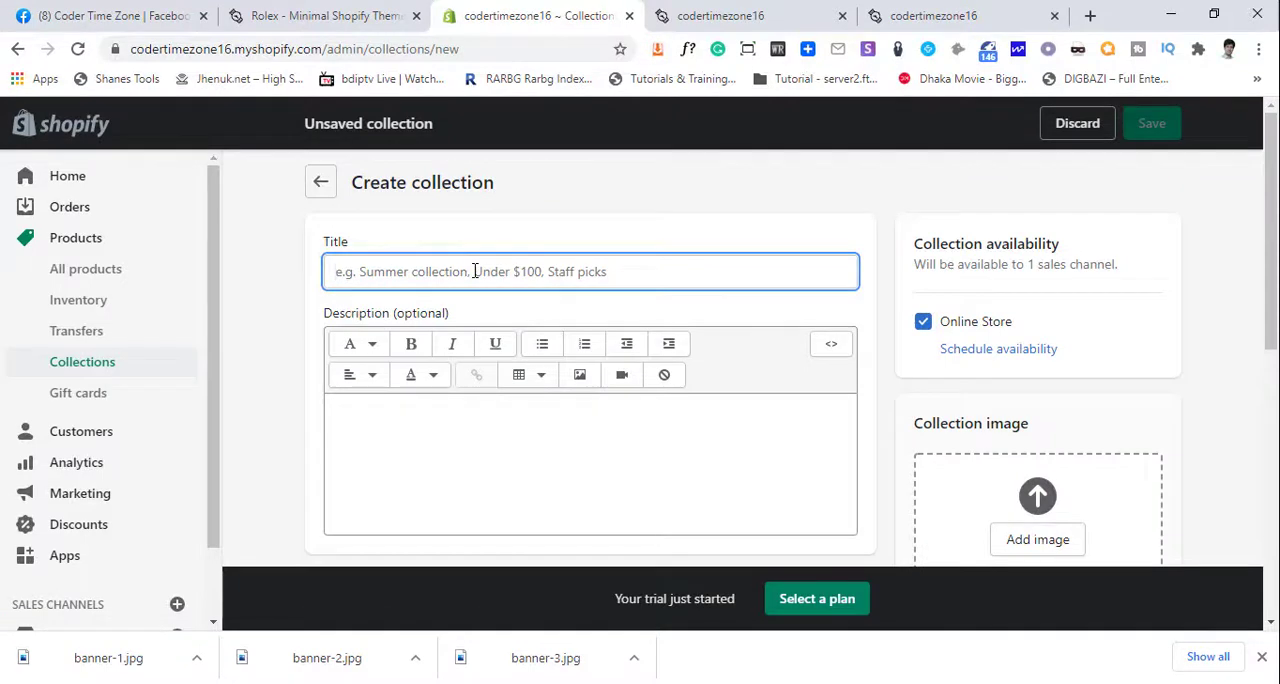
type("Special EDITION")
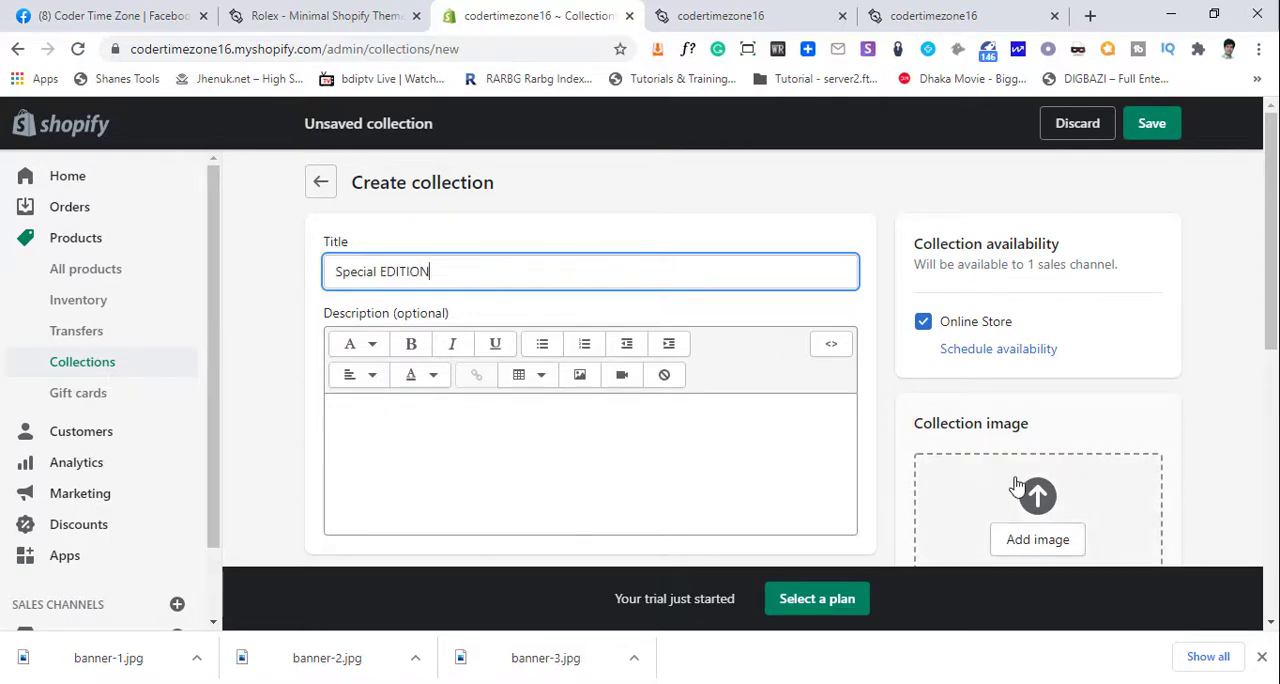
scroll(916, 497, "down", 3)
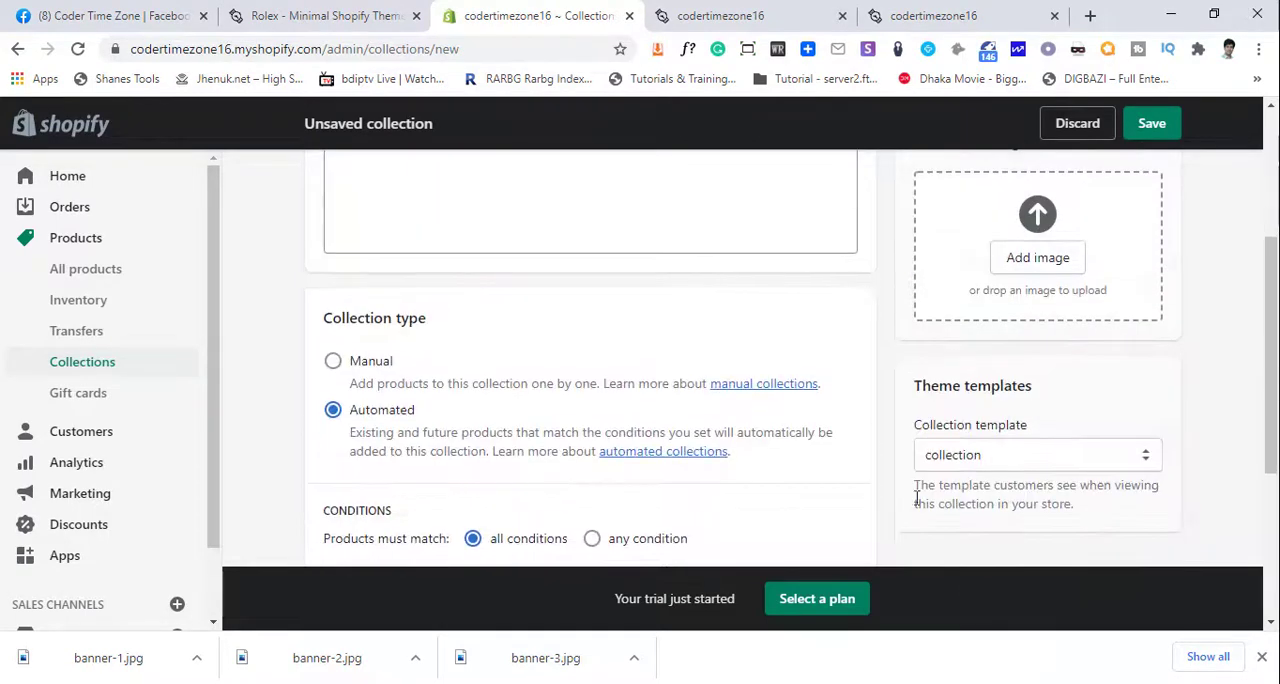
left_click(362, 365)
scroll(523, 386, "up", 3)
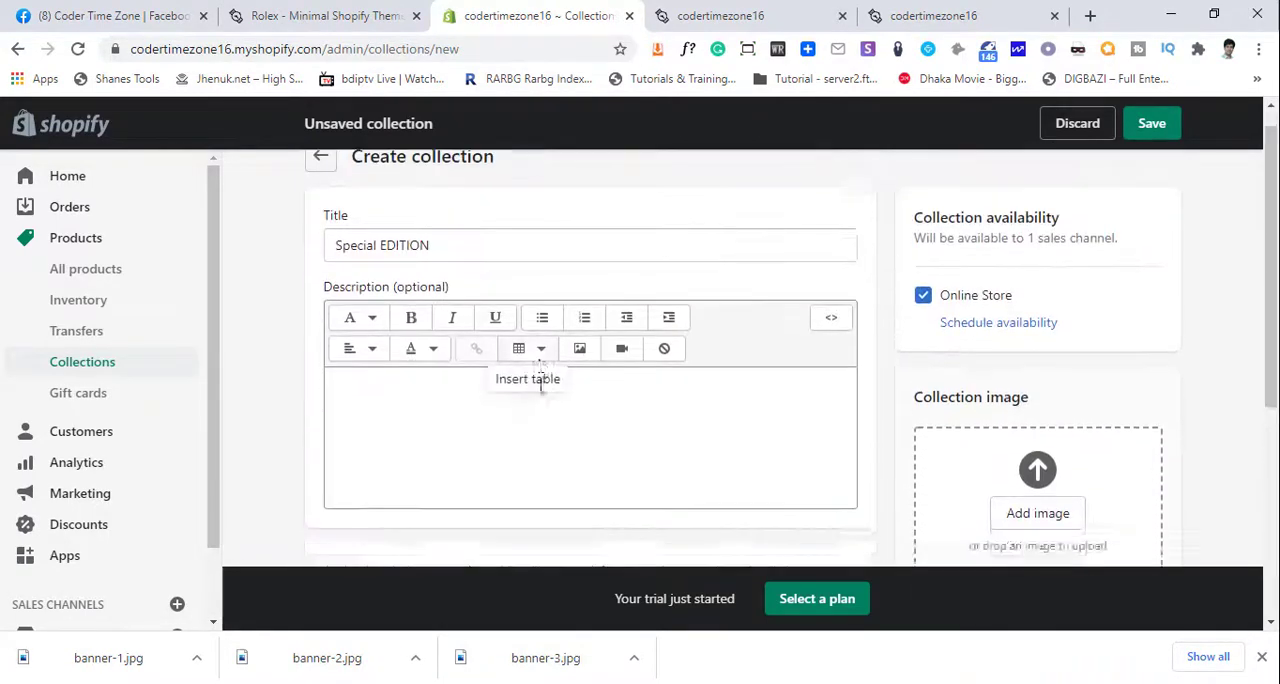
scroll(530, 375, "down", 4)
scroll(826, 452, "down", 1)
scroll(826, 452, "up", 4)
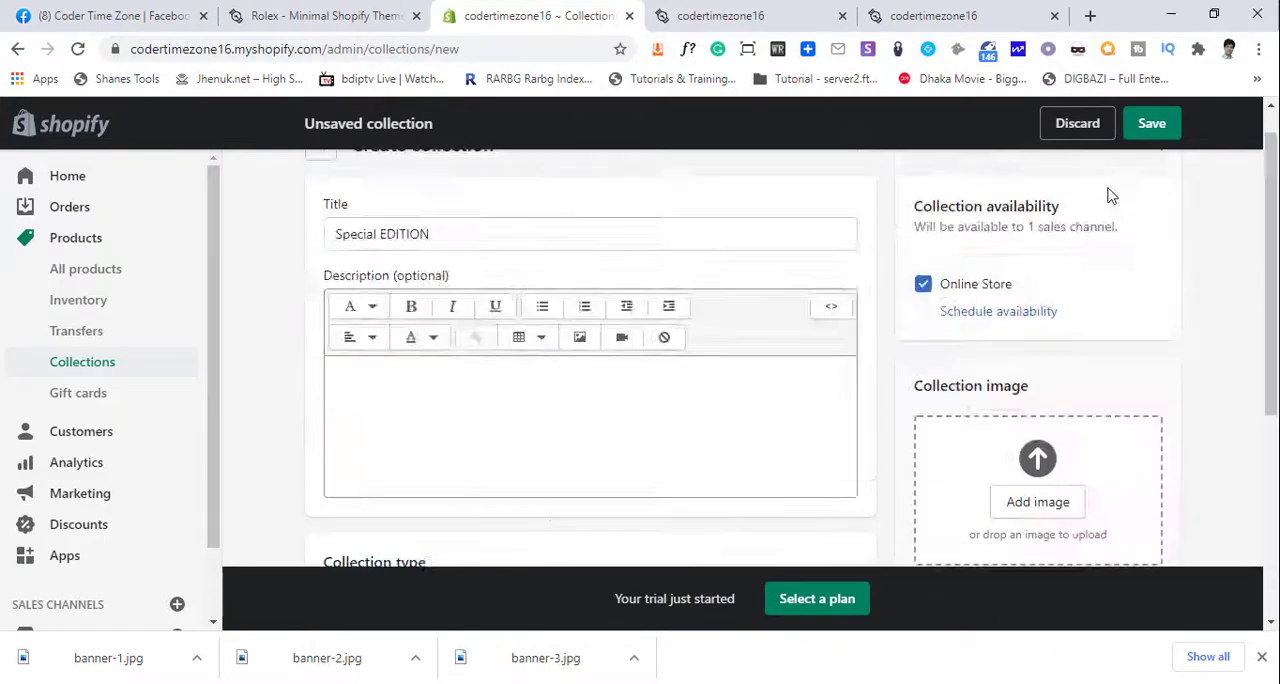
left_click(1148, 128)
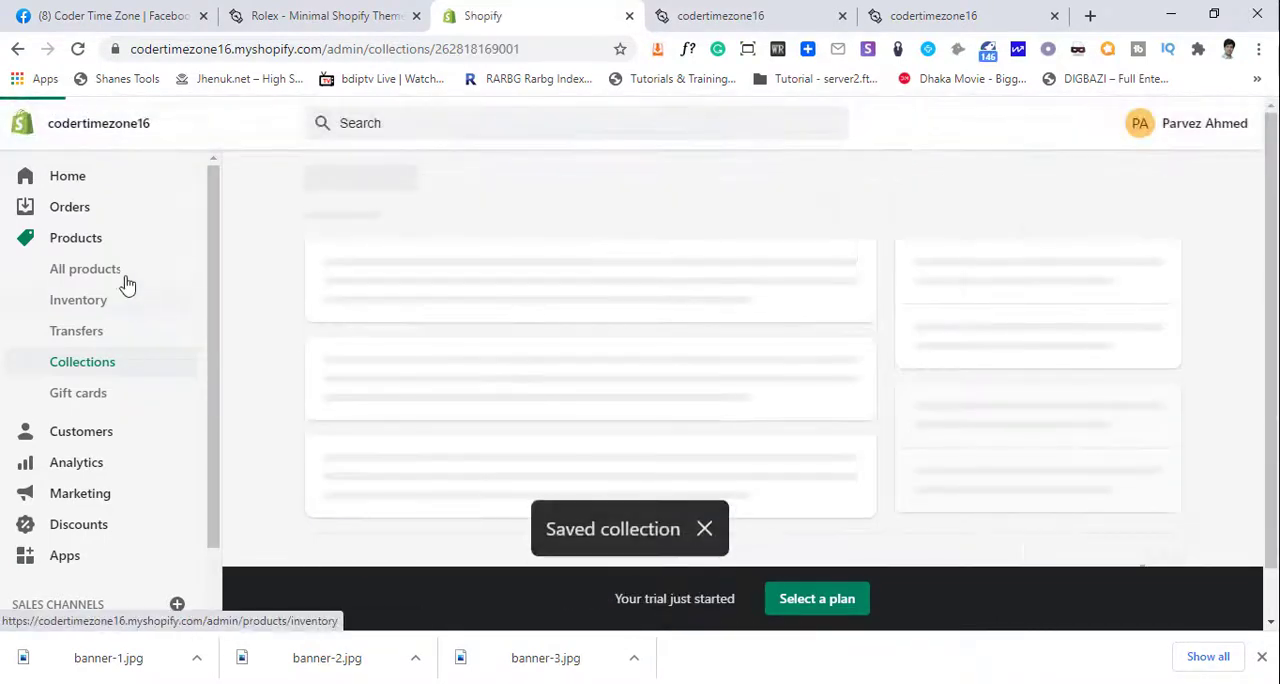
- Open the Watch Chronograph Sport Mens product from the full product list
left_click(97, 276)
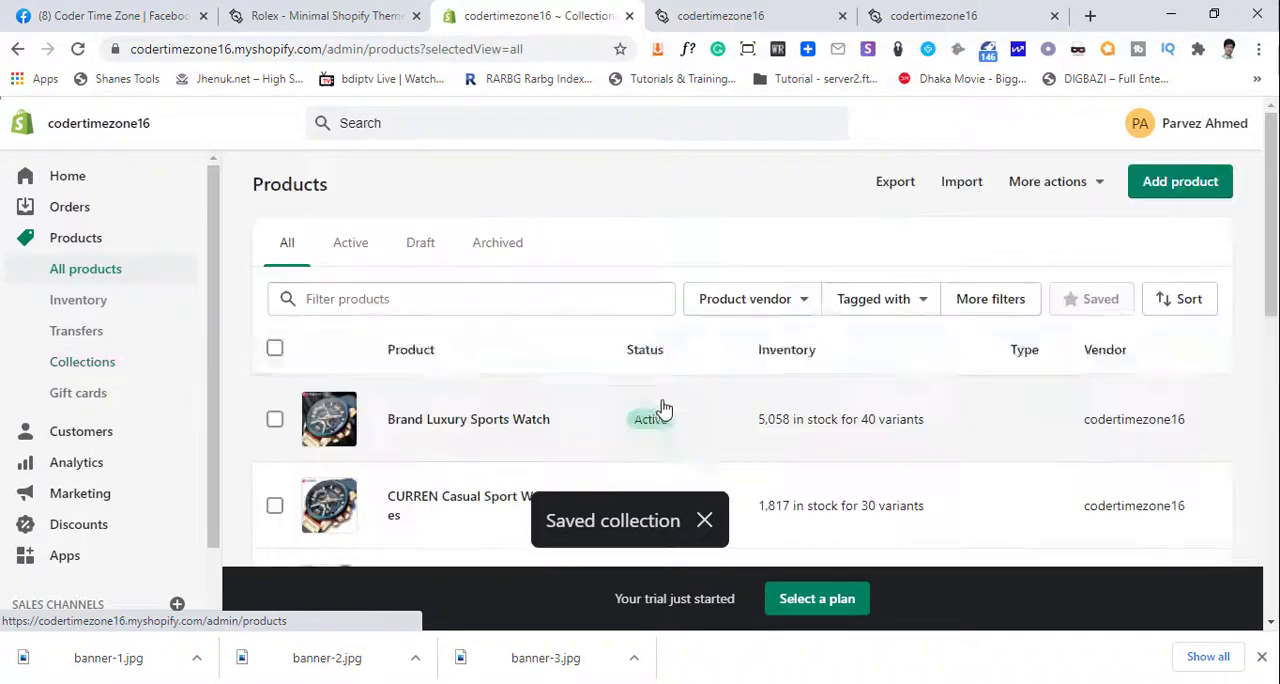
scroll(660, 416, "down", 2)
scroll(598, 417, "down", 4)
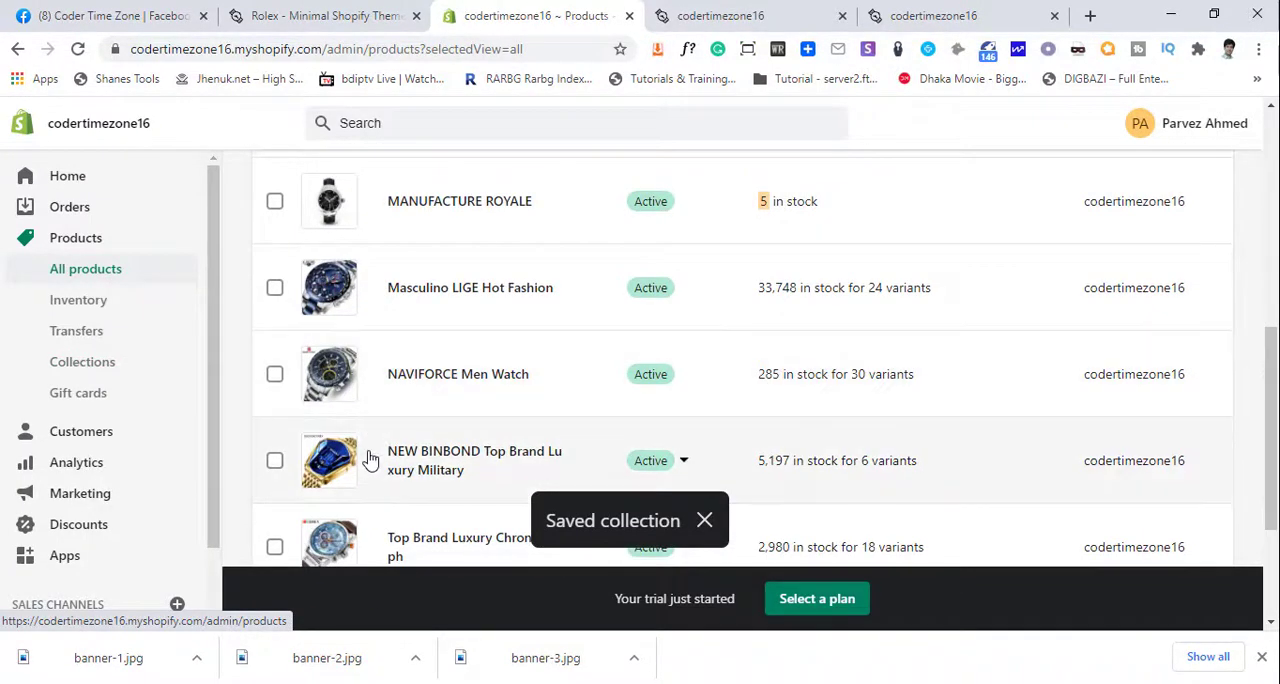
scroll(340, 465, "down", 3)
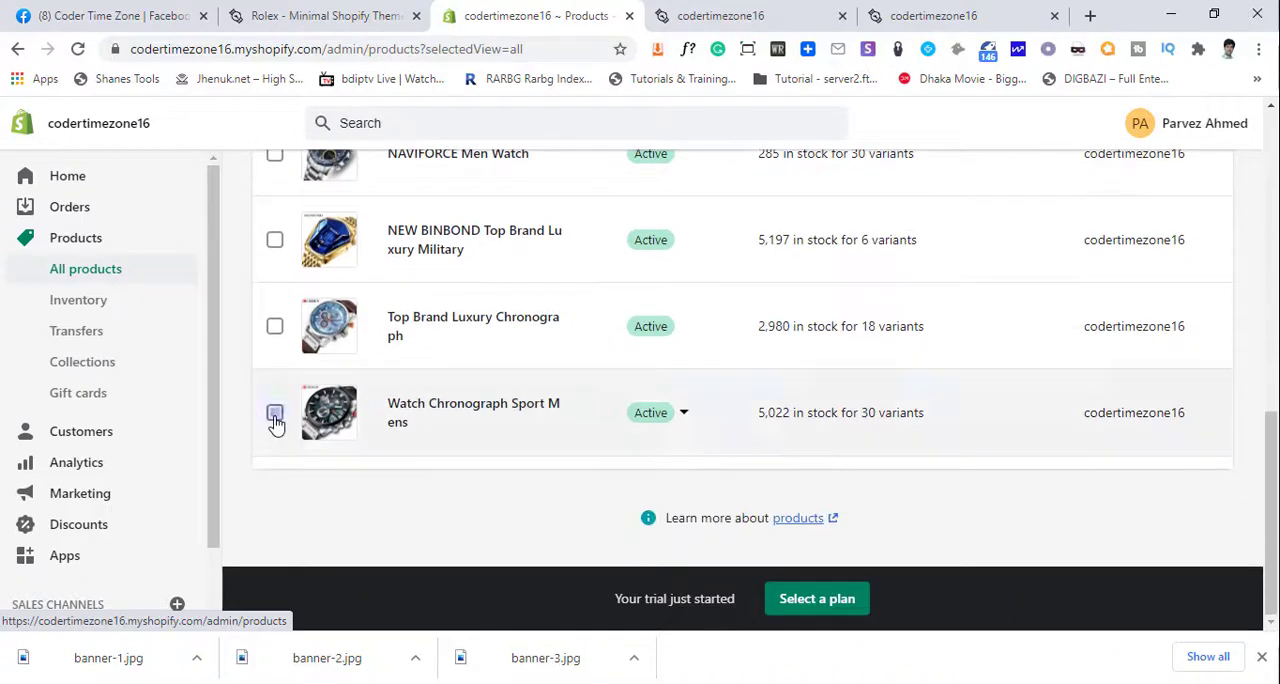
left_click(275, 414)
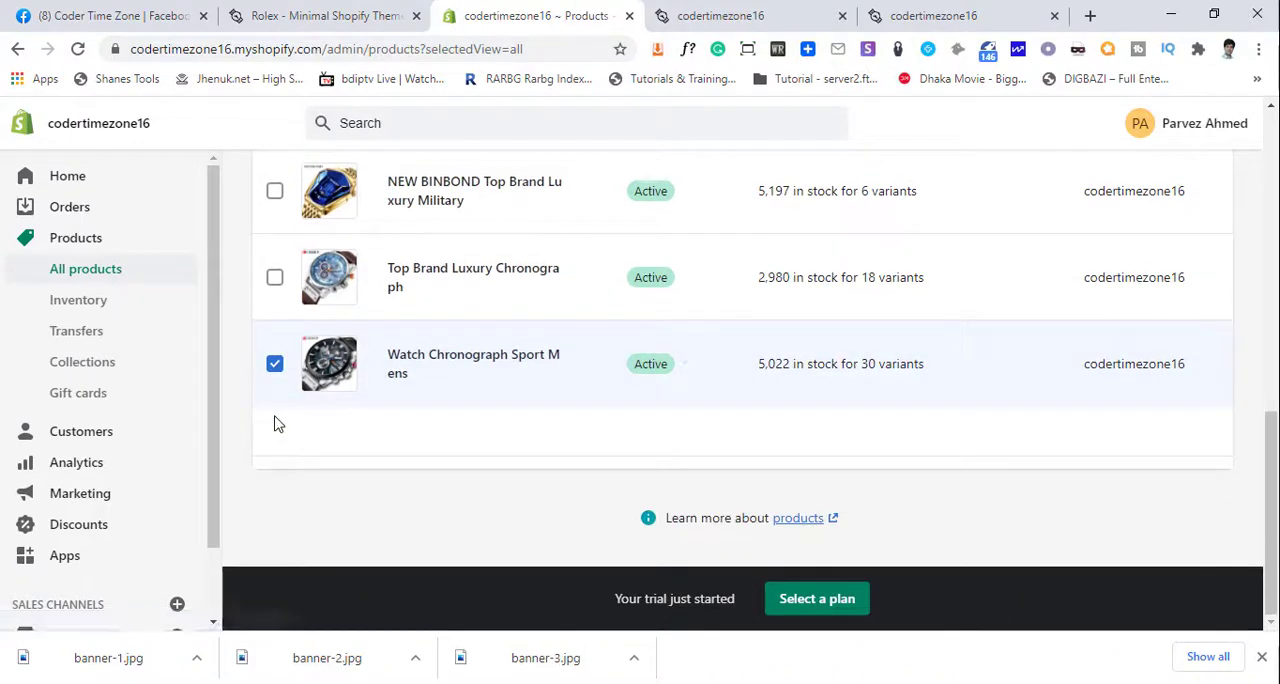
left_click(493, 366)
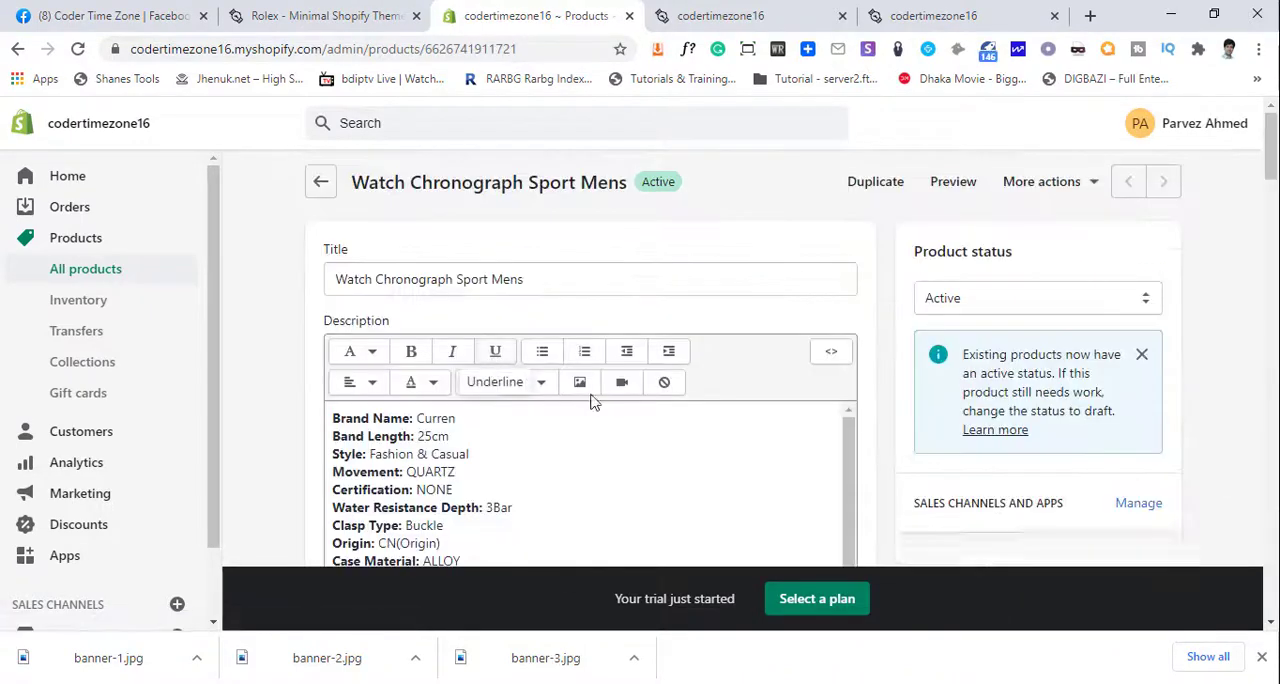
- Delete the description lines from Model Number through new arrival in the Watch Chronograph Sport Mens product
scroll(600, 398, "down", 3)
scroll(601, 397, "down", 3)
scroll(490, 395, "up", 2)
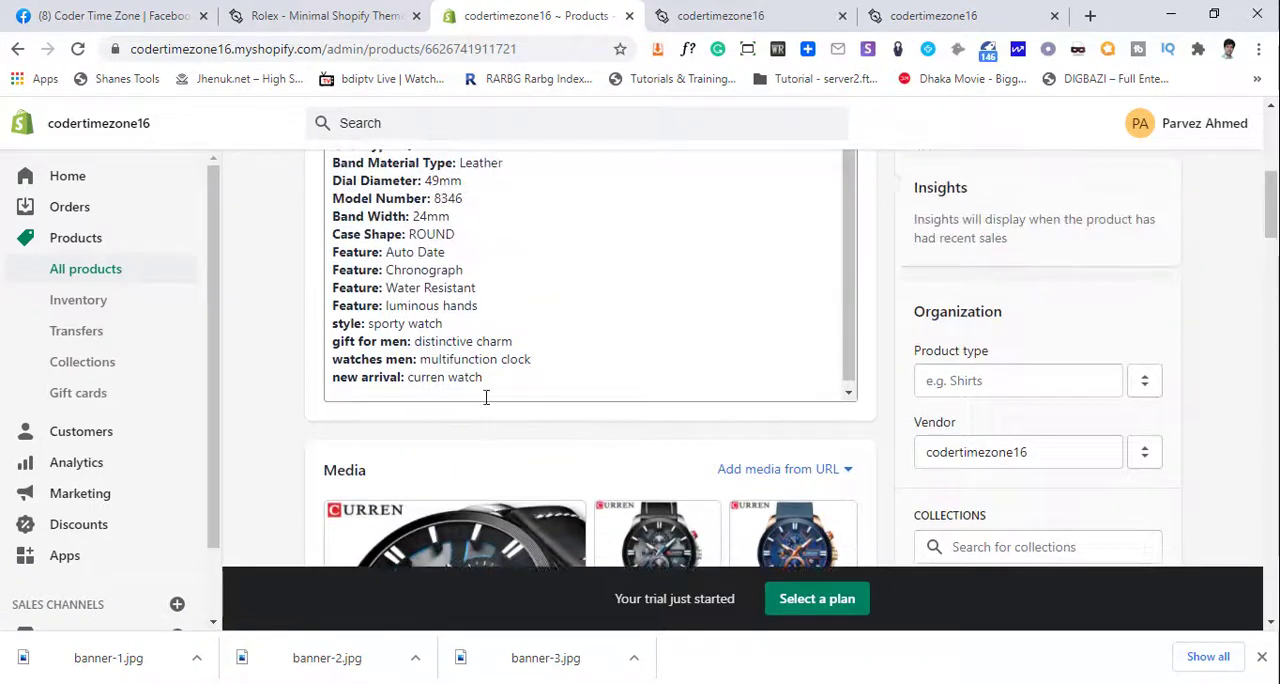
left_click_drag(495, 475, 318, 264)
left_click(447, 382)
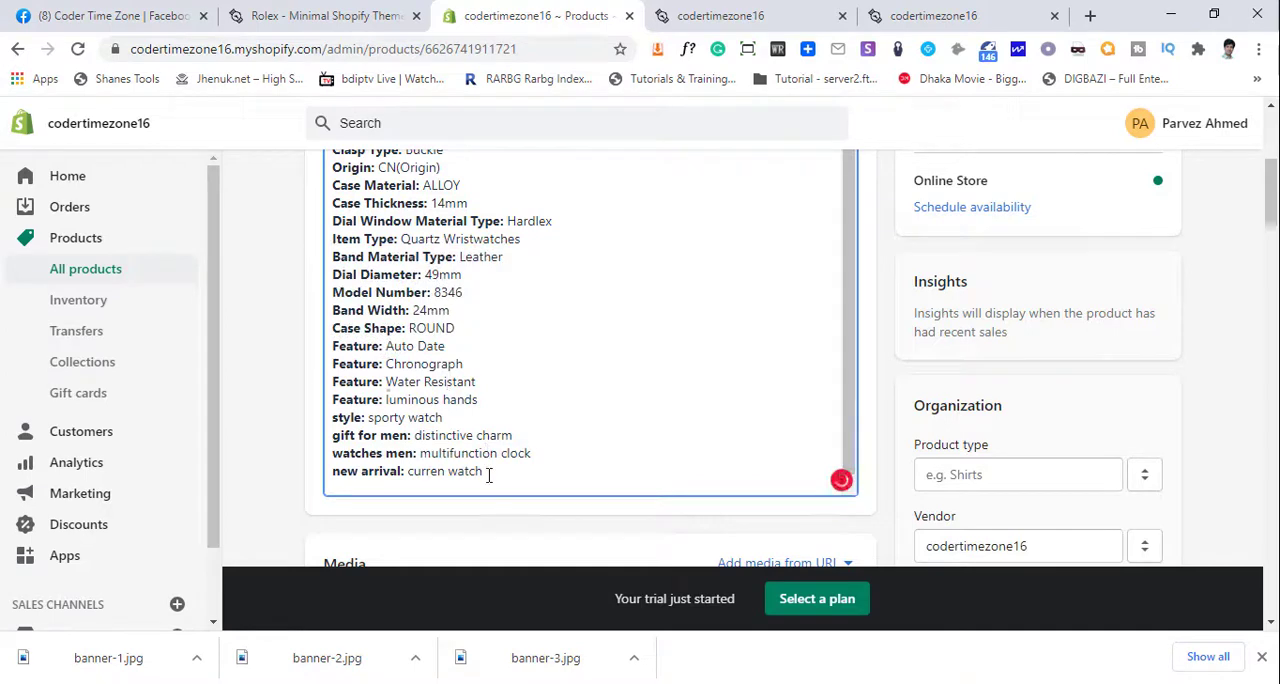
left_click_drag(489, 475, 337, 292)
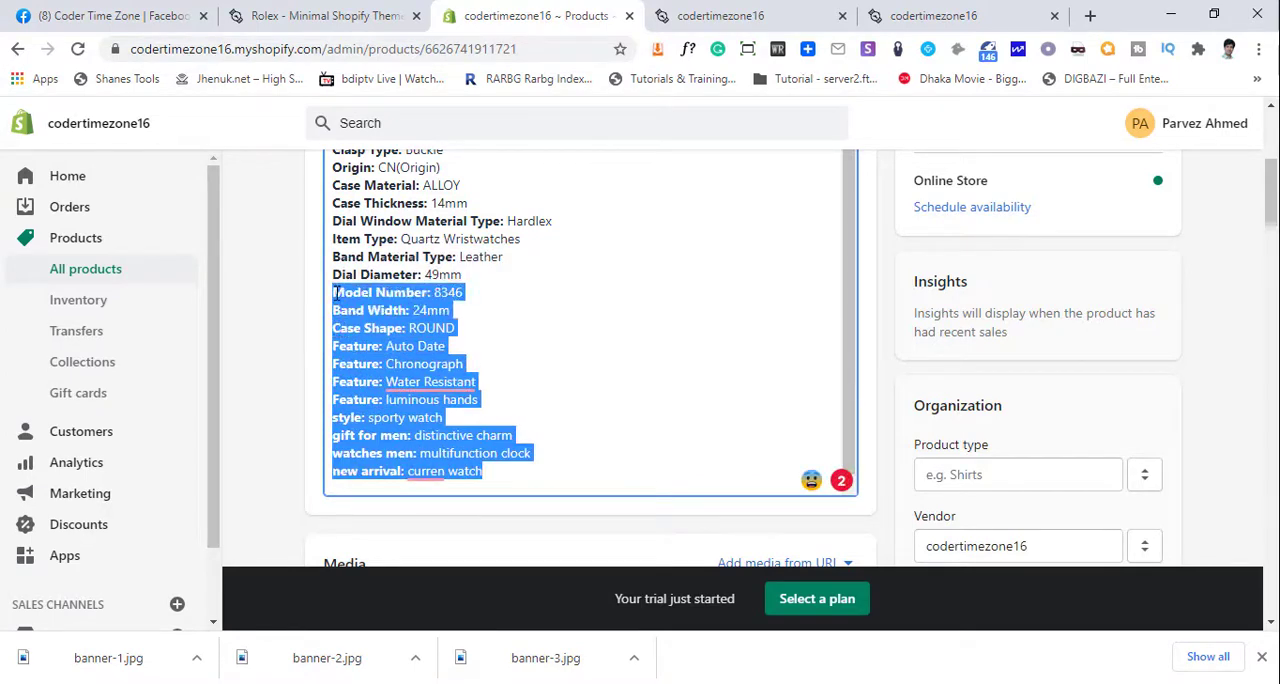
key("BackSpace")
- Shorten the description further by deleting the lines from Case Thickness through Dial Diameter
scroll(486, 380, "up", 4)
scroll(502, 393, "down", 2)
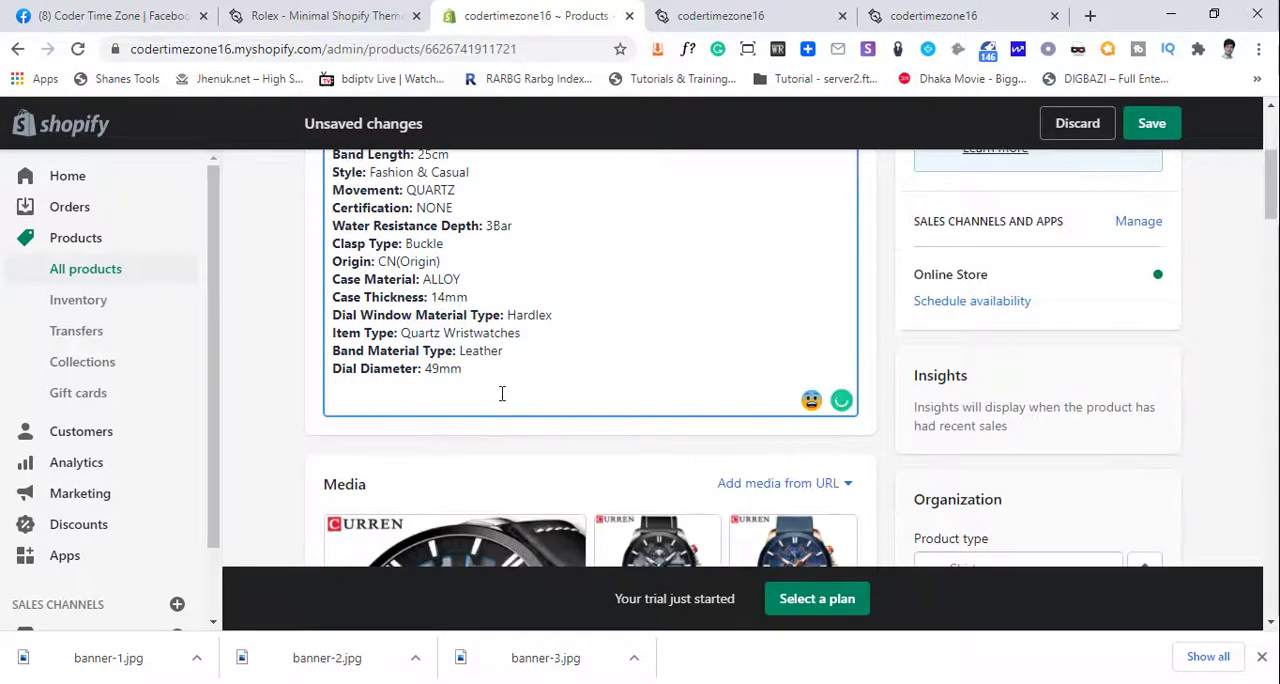
left_click_drag(502, 393, 337, 300)
key("BackSpace")
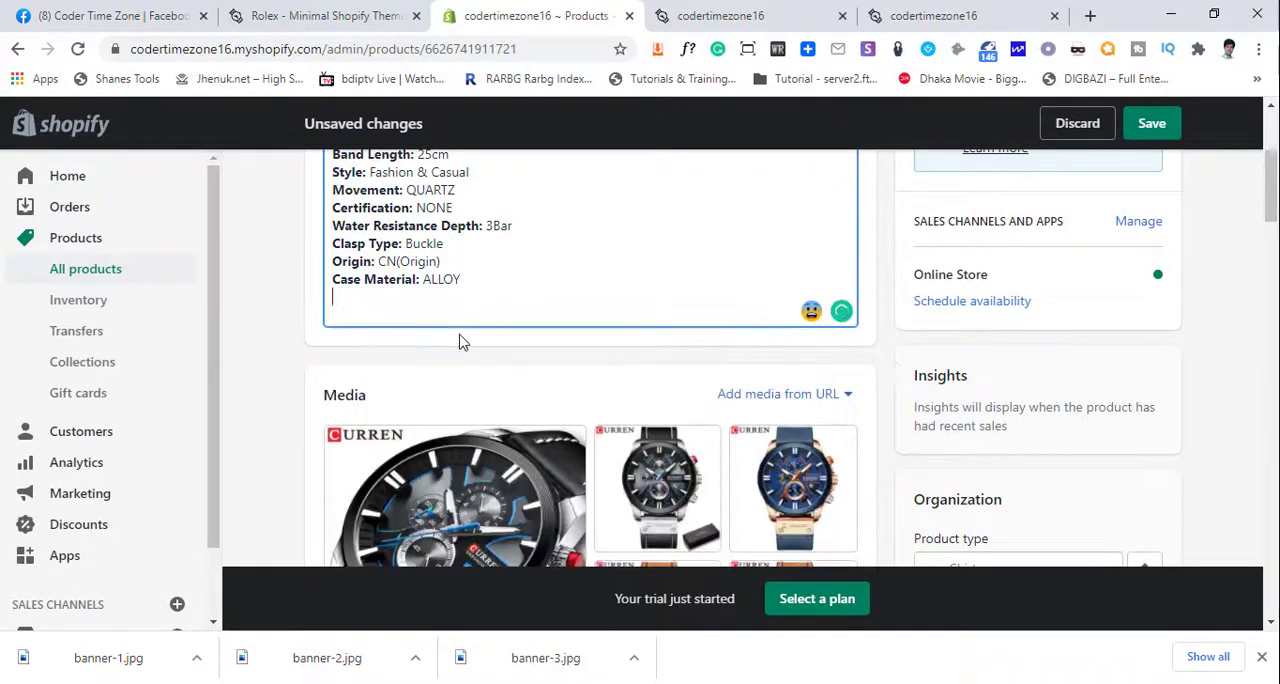
scroll(480, 370, "up", 2)
scroll(520, 410, "down", 1)
scroll(655, 430, "down", 1)
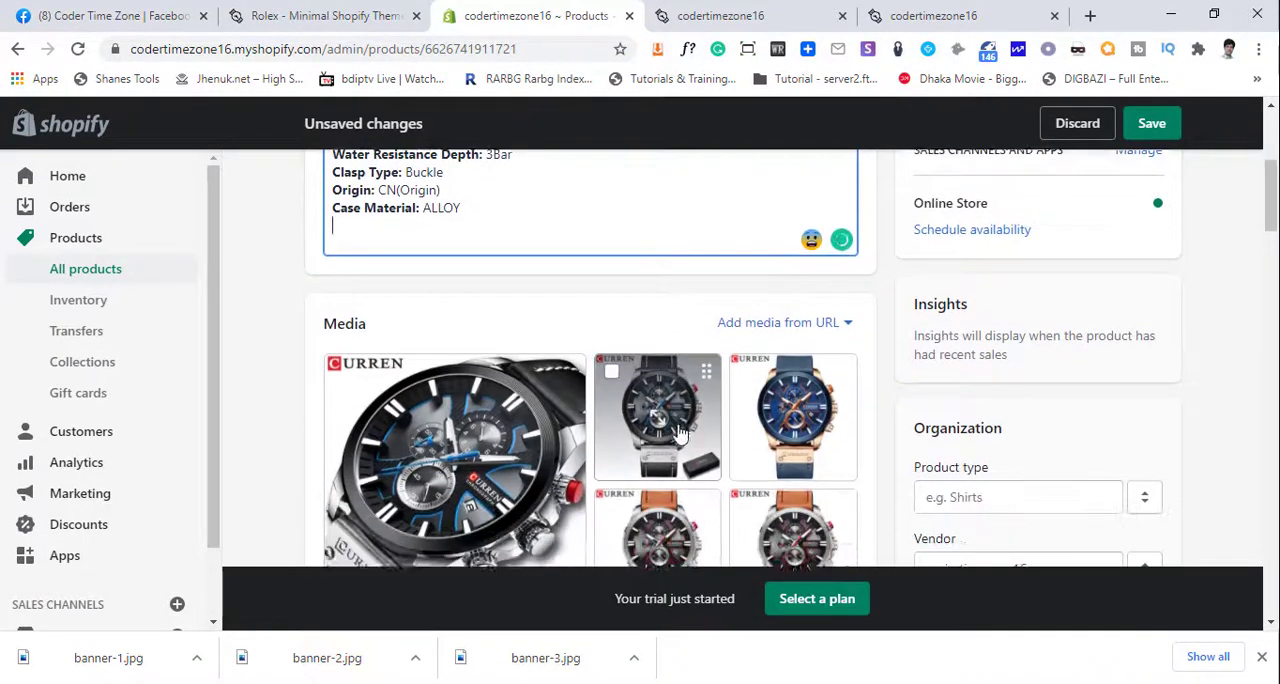
scroll(680, 423, "up", 3)
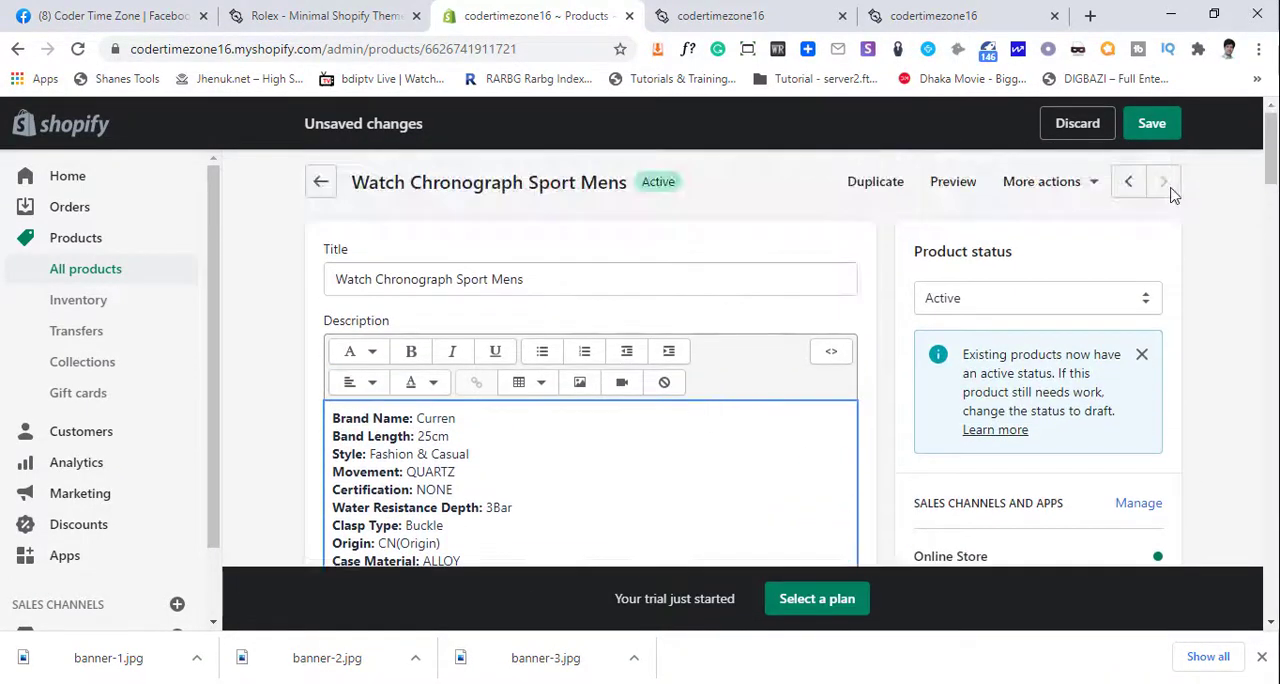
left_click(1094, 183)
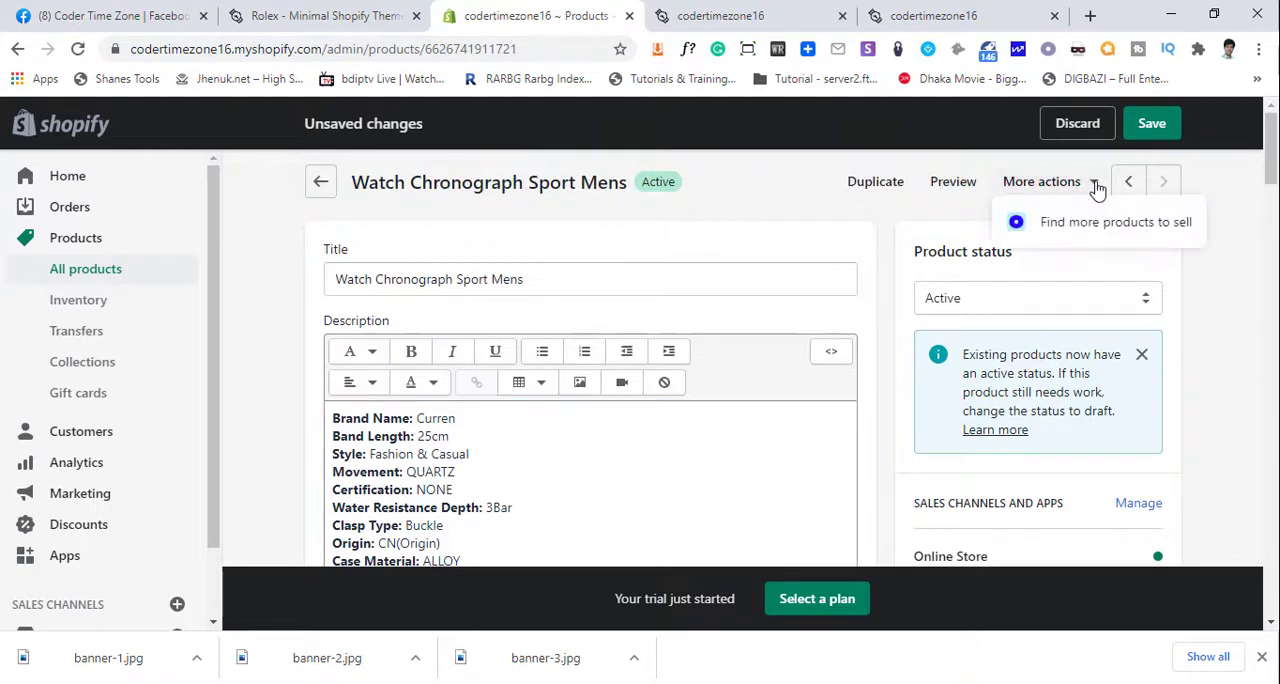
left_click(753, 230)
- Add the Watch Chronograph Sport Mens product to the Special EDITION collection and save the product
scroll(735, 270, "down", 5)
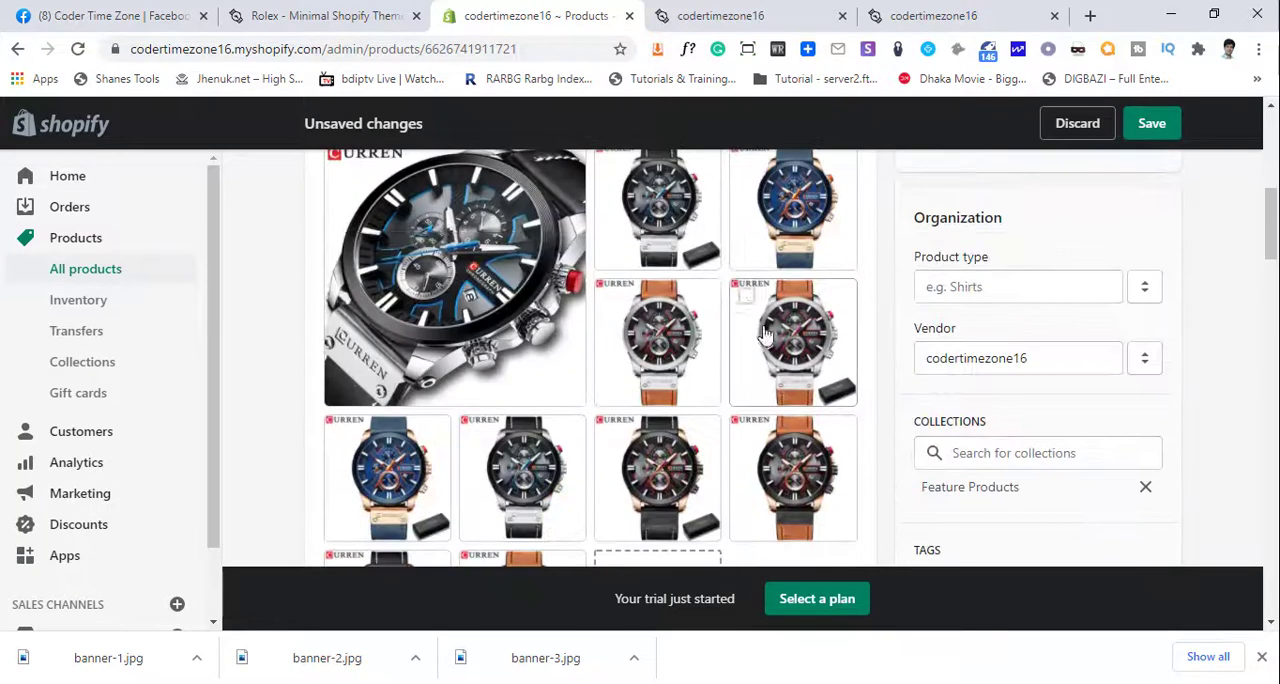
scroll(765, 335, "down", 3)
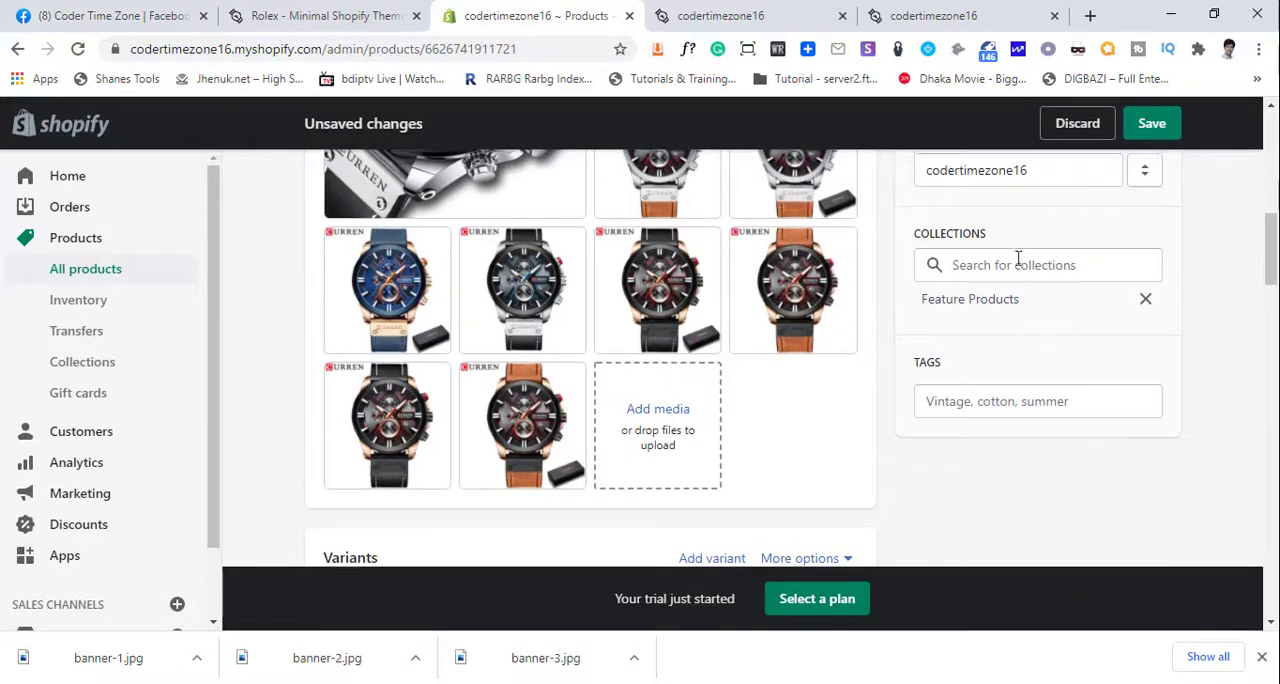
left_click(1018, 262)
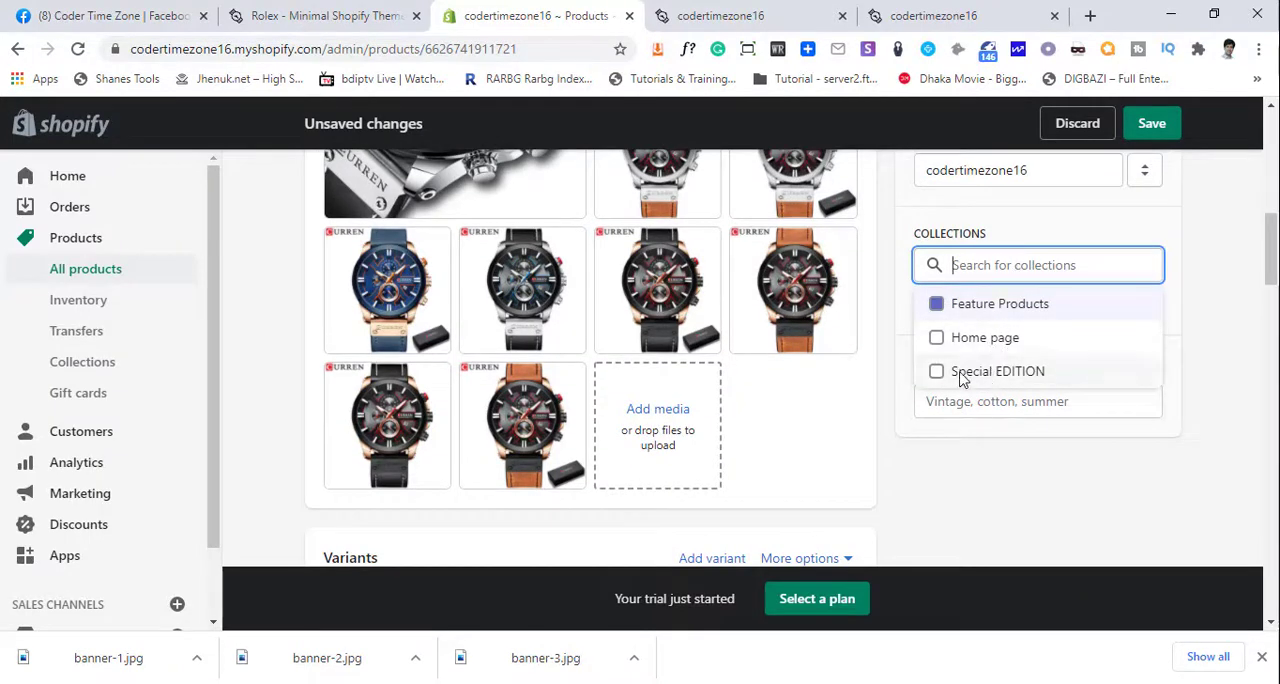
left_click(961, 376)
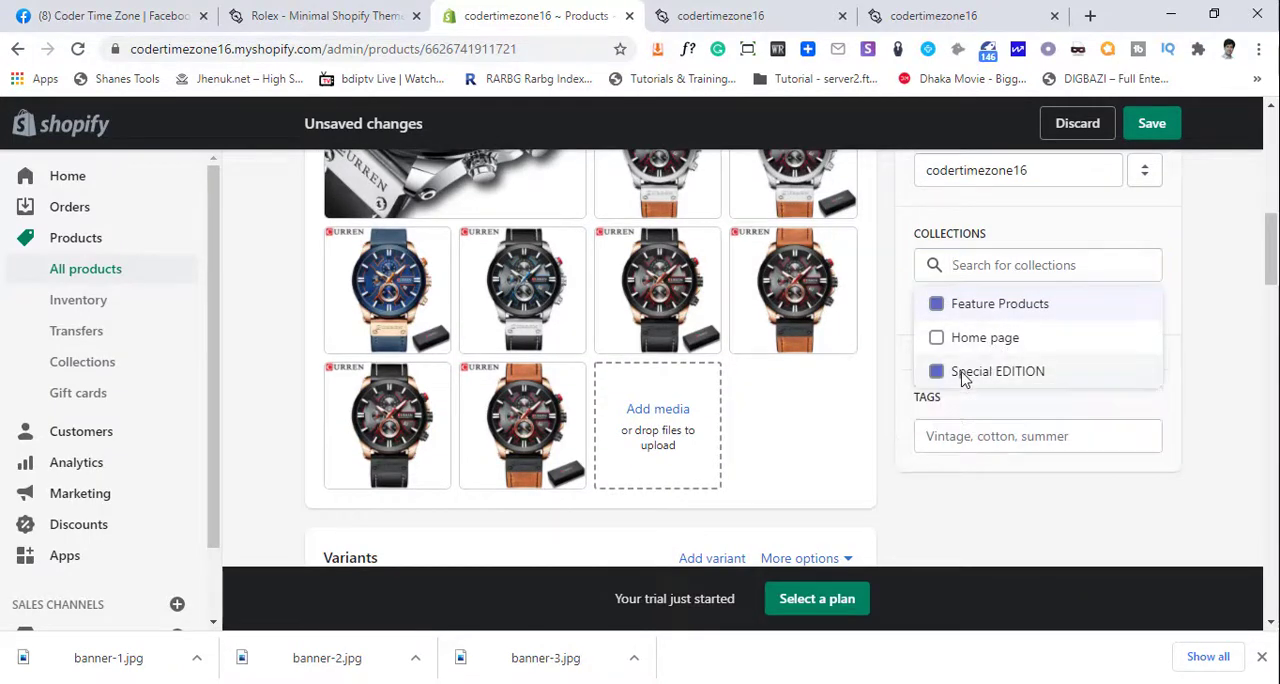
left_click(1151, 123)
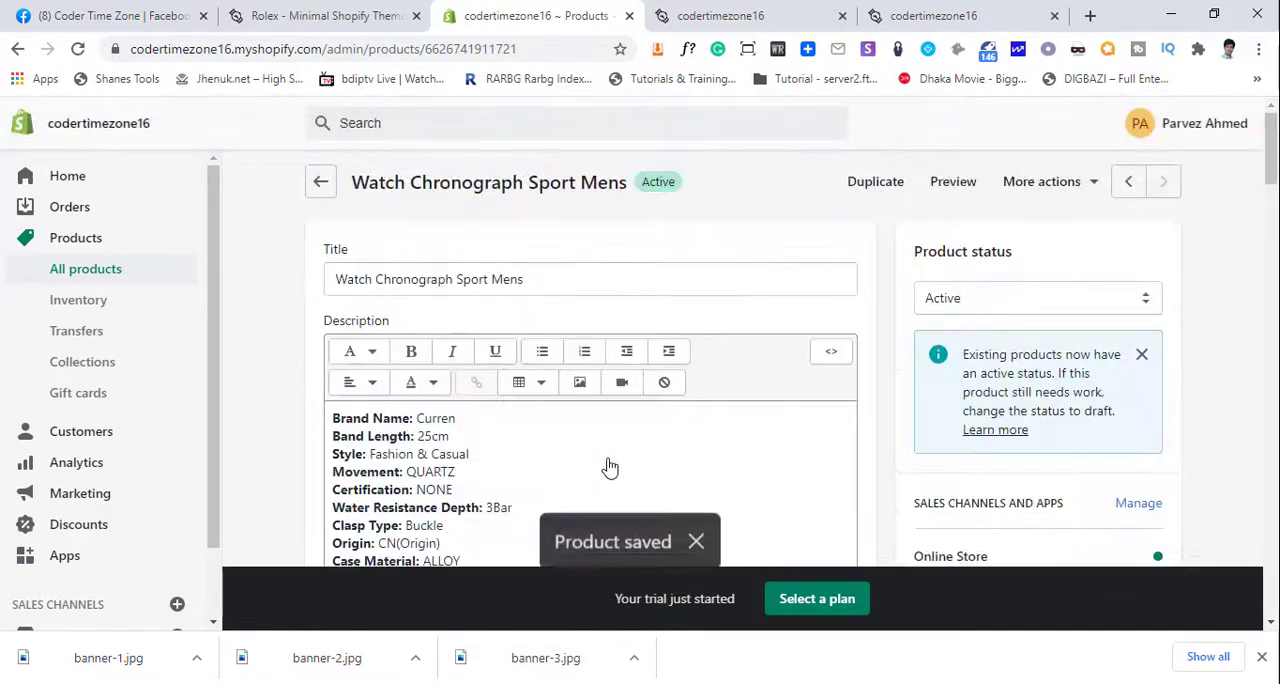
- Return to the full product list and open the LIGE Fashion Mens Watches product
left_click(321, 187)
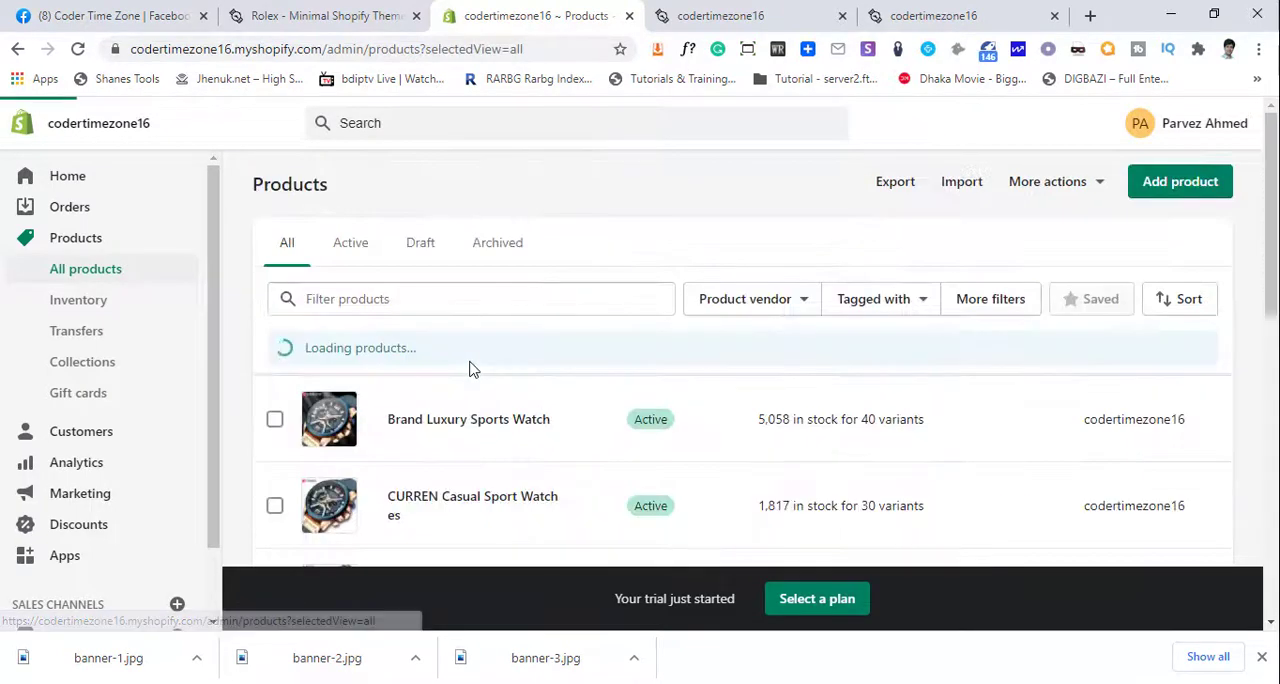
scroll(471, 370, "down", 3)
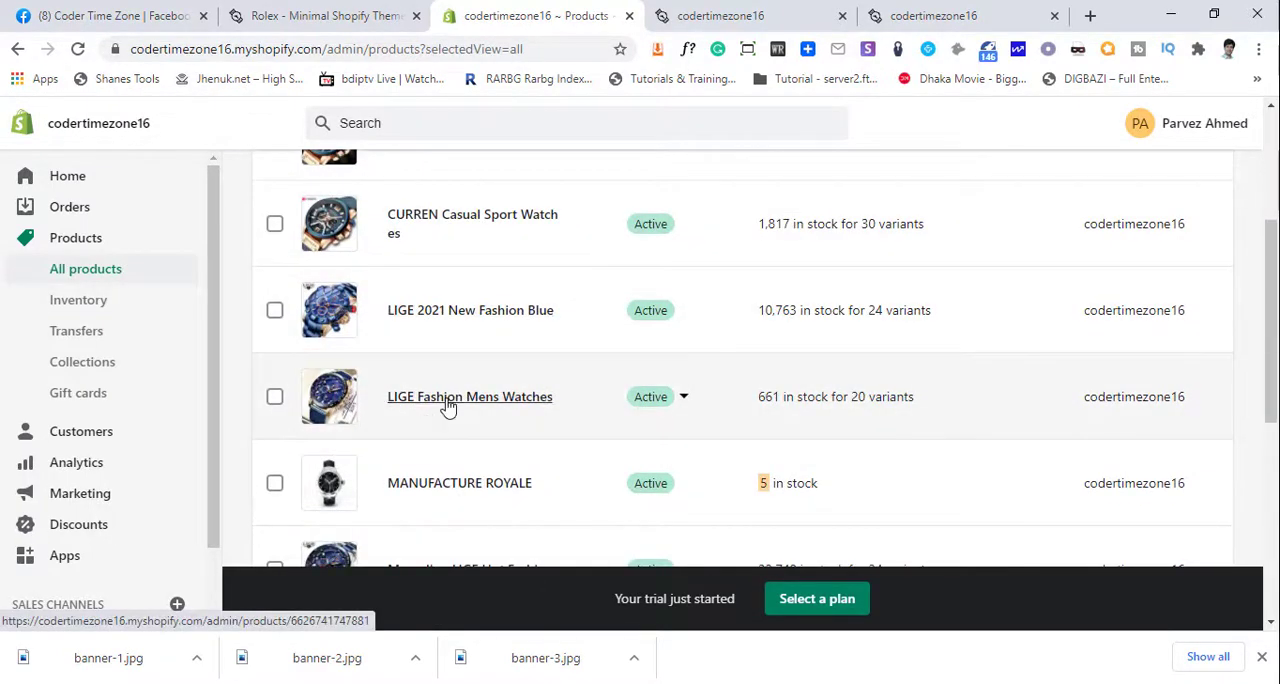
left_click(448, 404)
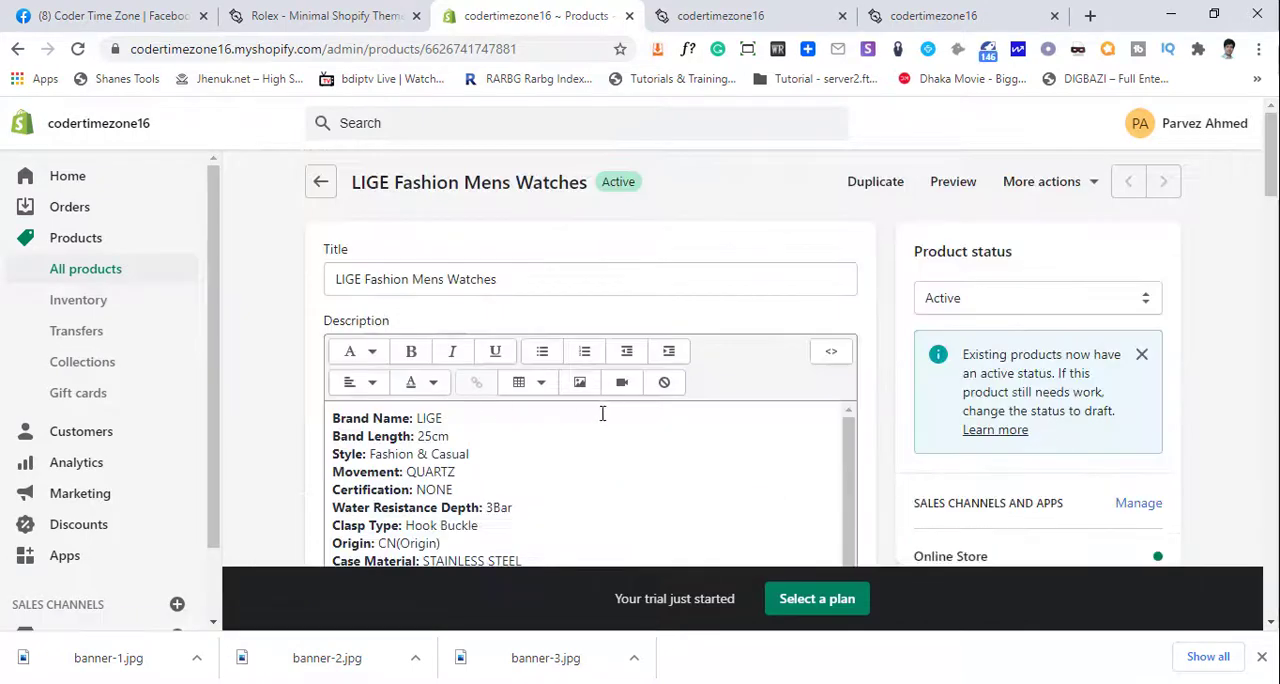
- Delete the LIGE Fashion Mens Watches description lines from Material: Stainless steel down to the end
scroll(600, 415, "down", 6)
scroll(873, 462, "down", 1)
scroll(620, 430, "down", 5)
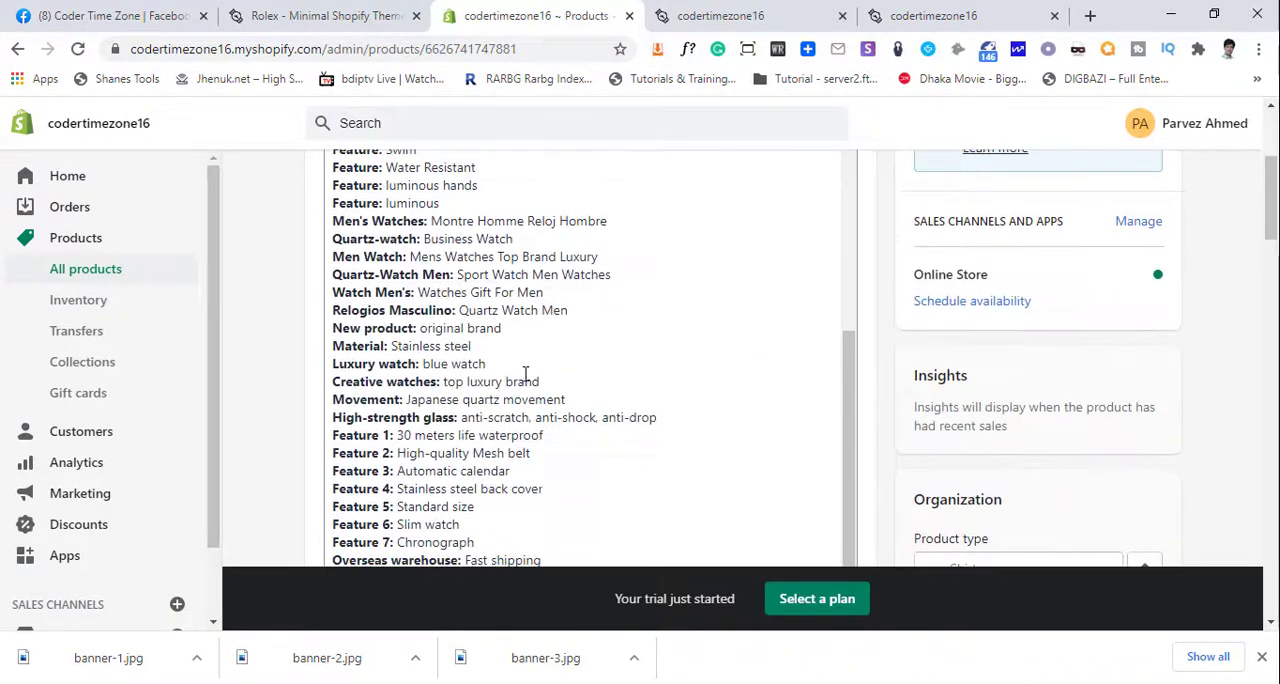
left_click_drag(552, 376, 324, 162)
key("ctrl+v")
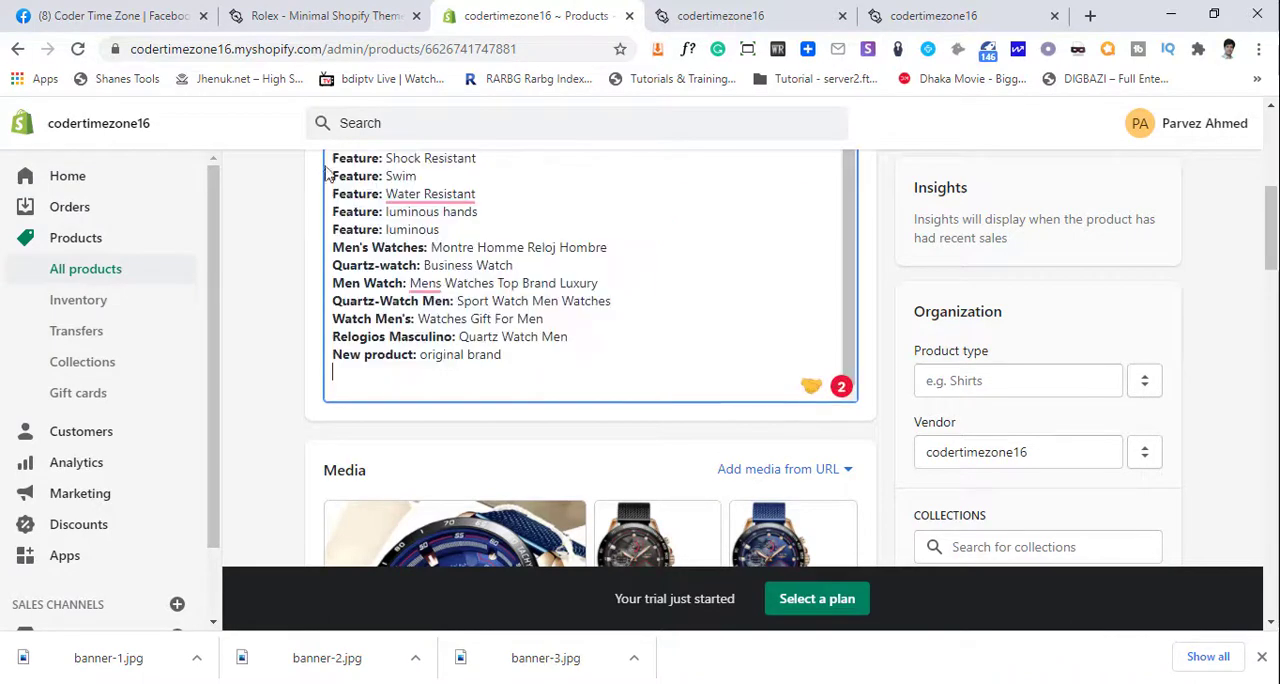
- Shorten the description further by deleting the lines from Dial Diameter through New product
scroll(580, 340, "up", 3)
scroll(582, 380, "down", 3)
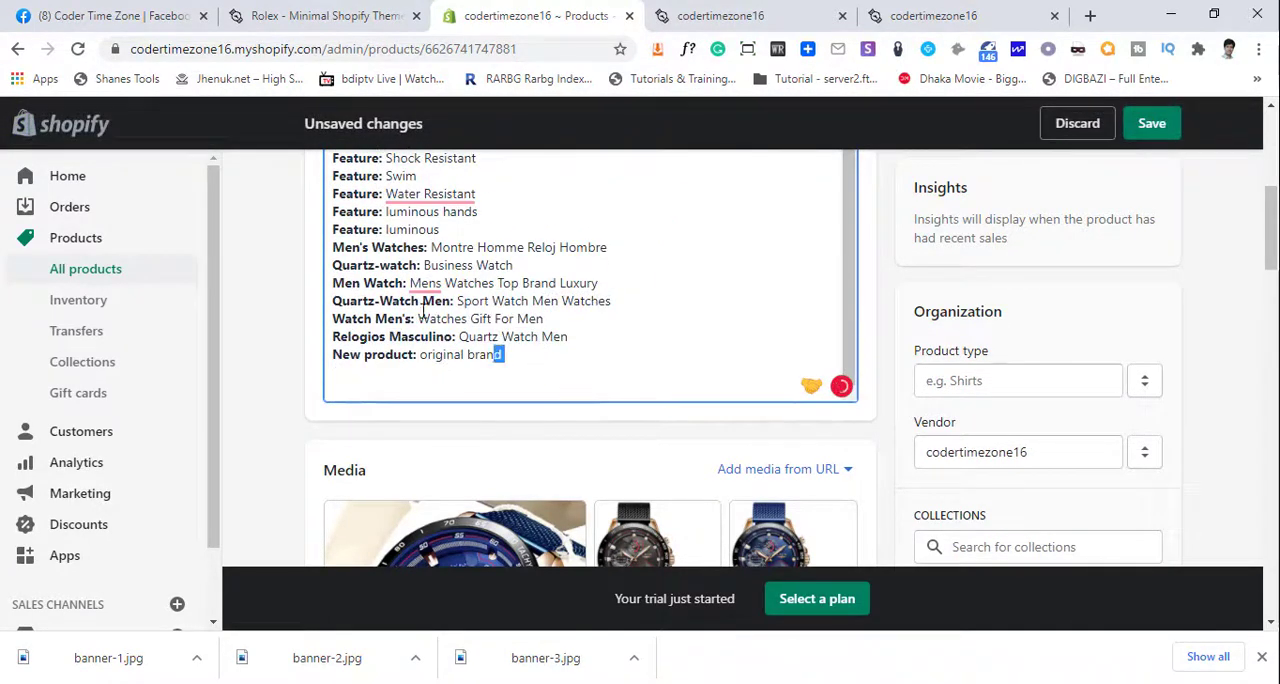
left_click_drag(424, 311, 309, 223)
key("BackSpace")
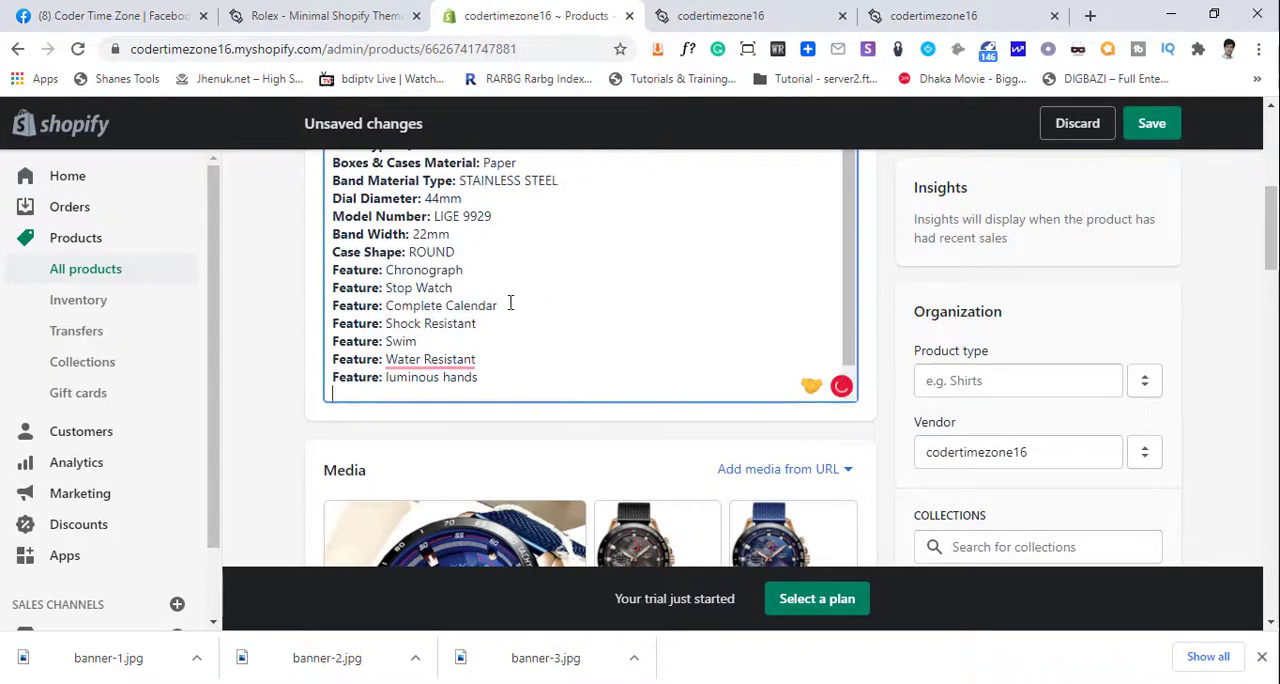
scroll(944, 352, "up", 3)
scroll(946, 345, "down", 3)
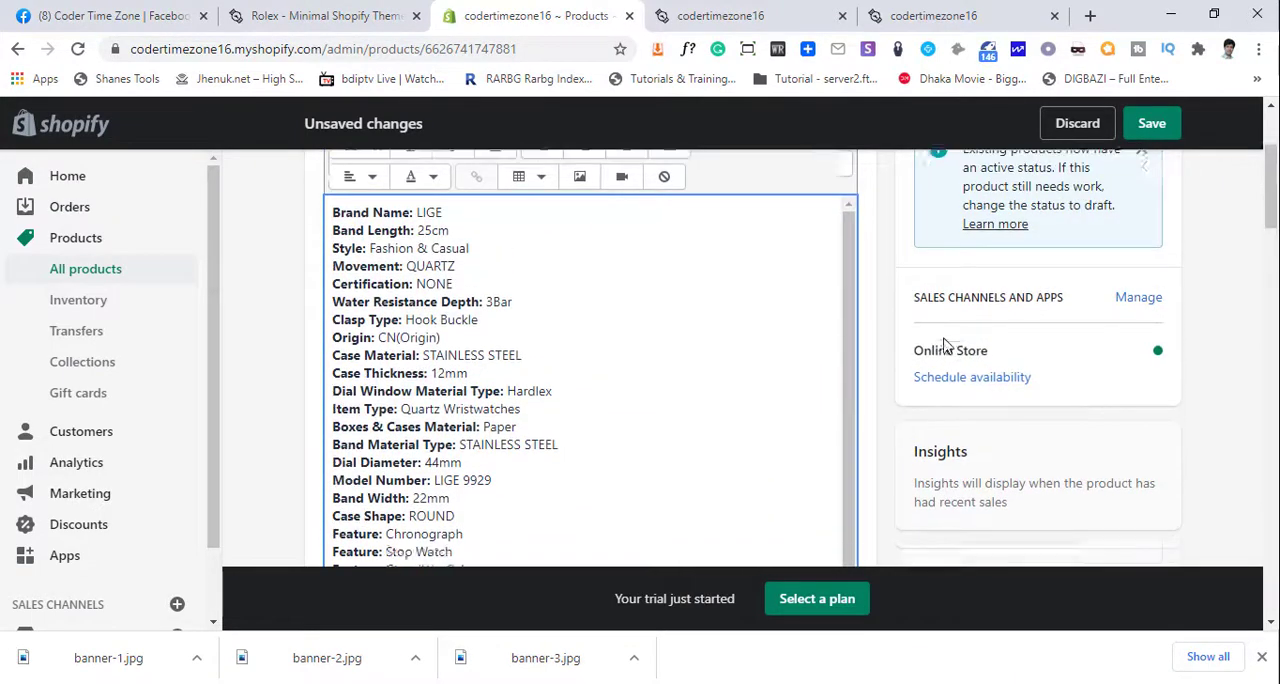
left_click_drag(408, 318, 304, 196)
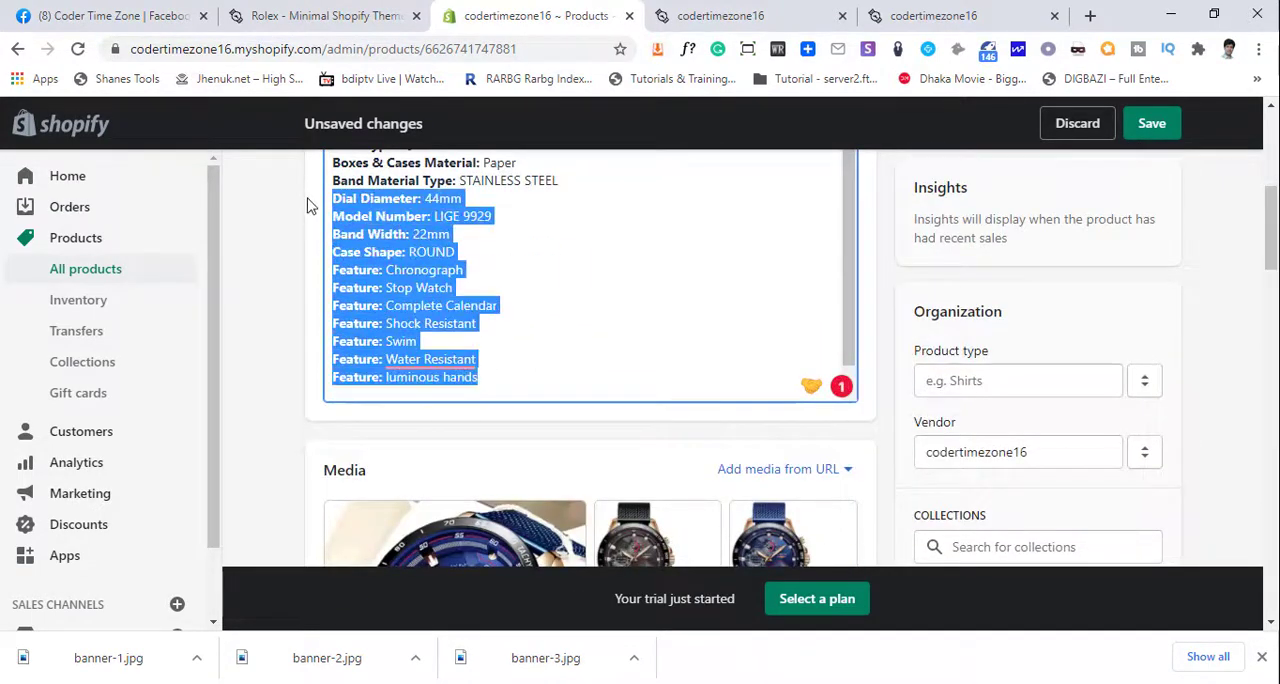
key("BackSpace")
- Add the LIGE Fashion Mens Watches product to the Special EDITION collection and save the product
scroll(558, 271, "up", 3)
scroll(893, 397, "down", 4)
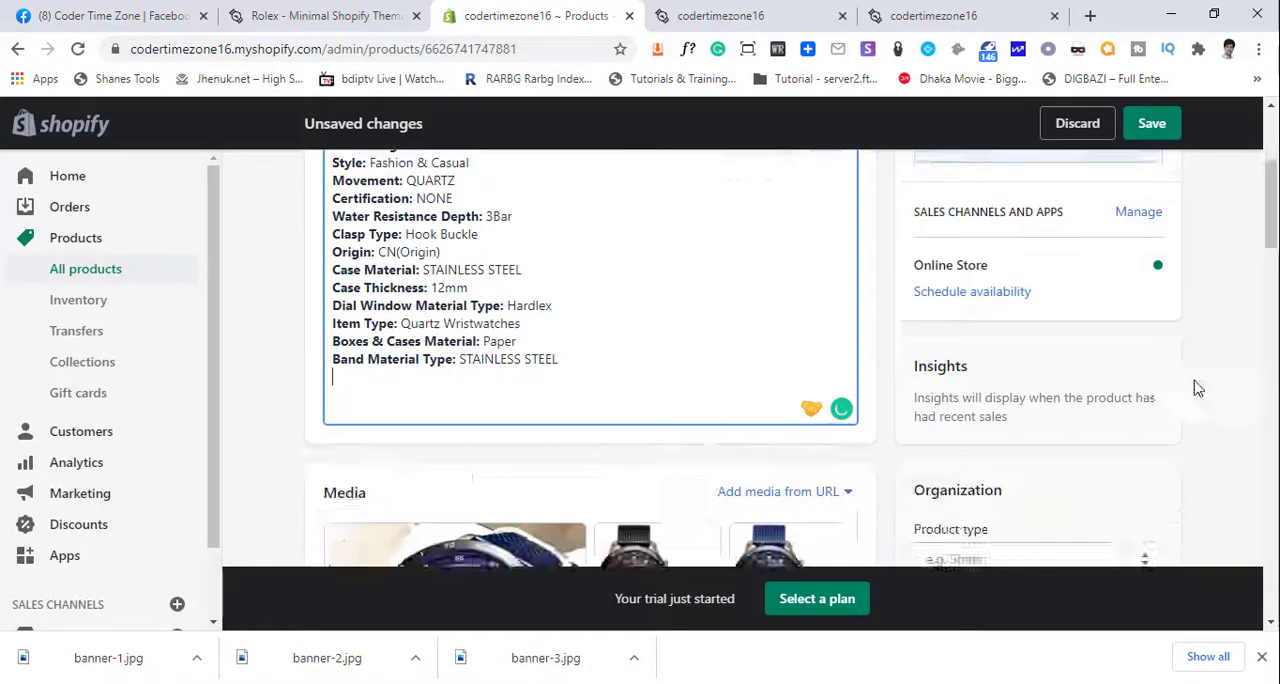
left_click(999, 452)
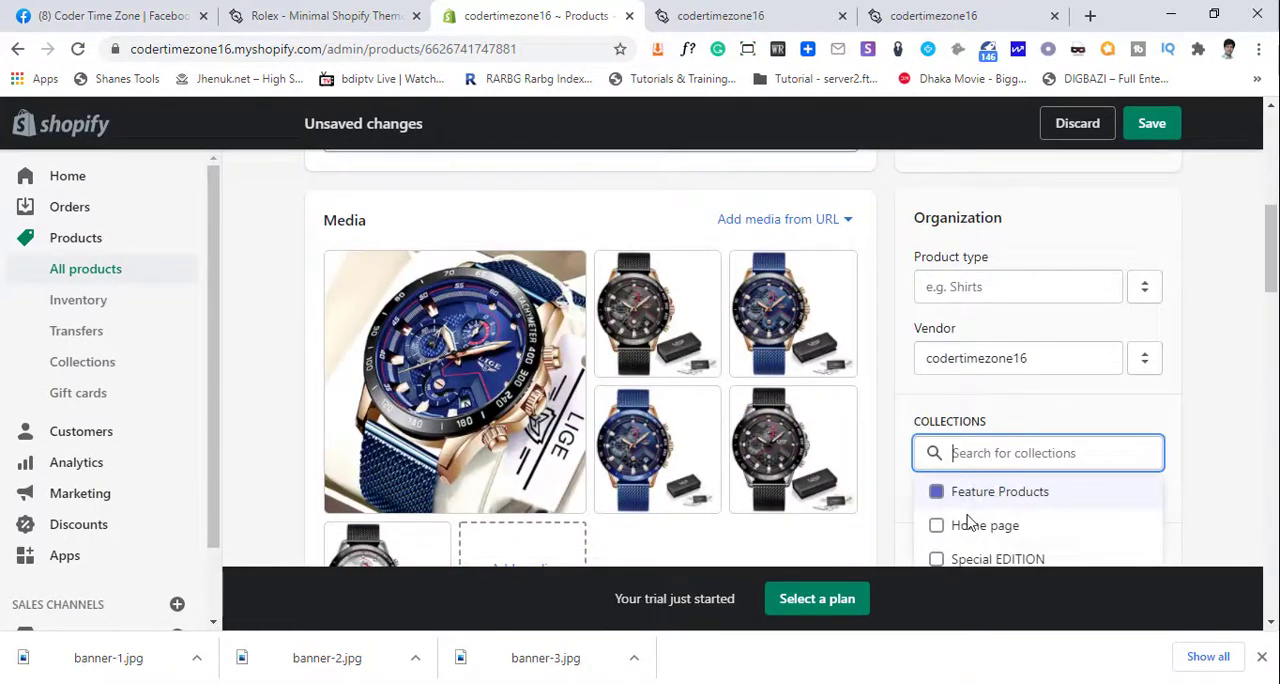
left_click(990, 560)
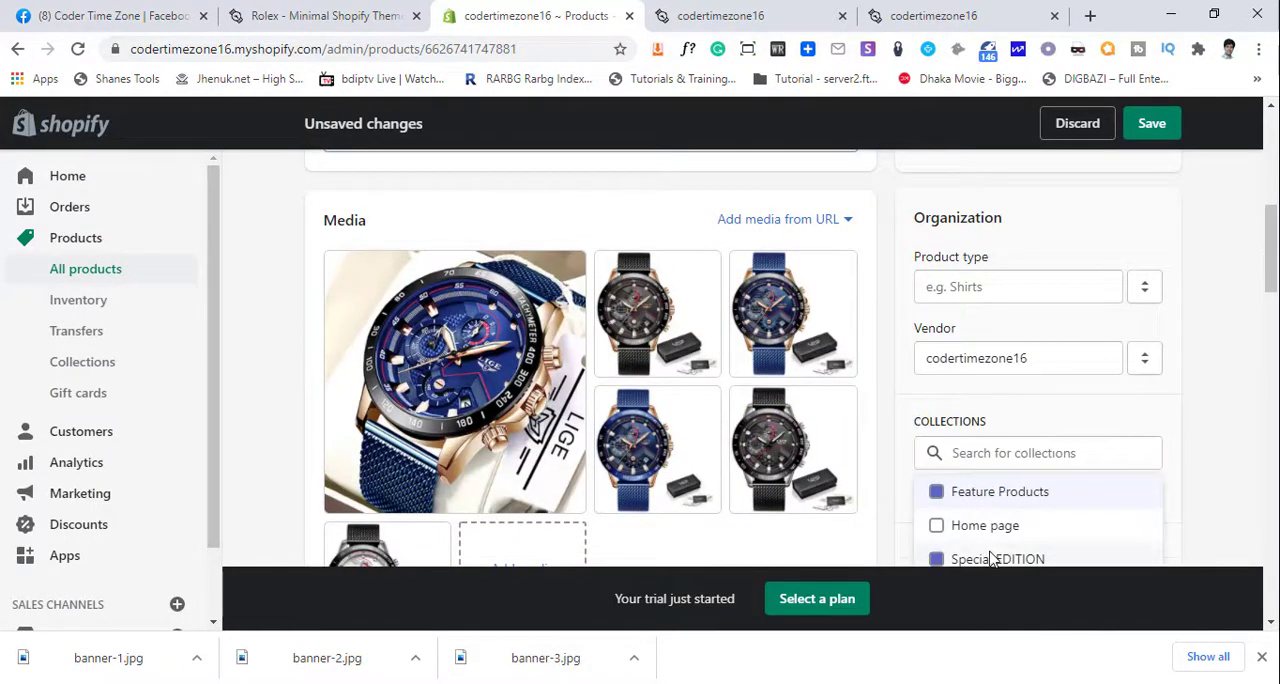
left_click(1155, 135)
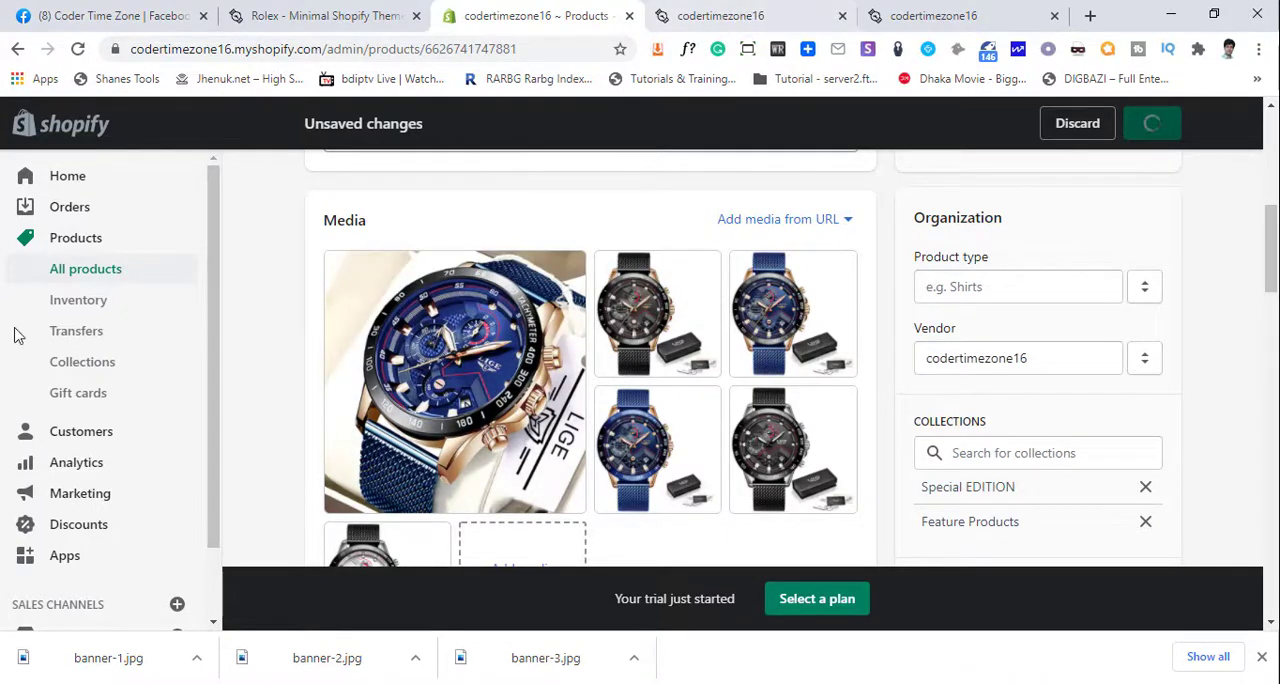
- Customize the online store's current theme and open the home page's Feature Products section settings
scroll(125, 515, "down", 1)
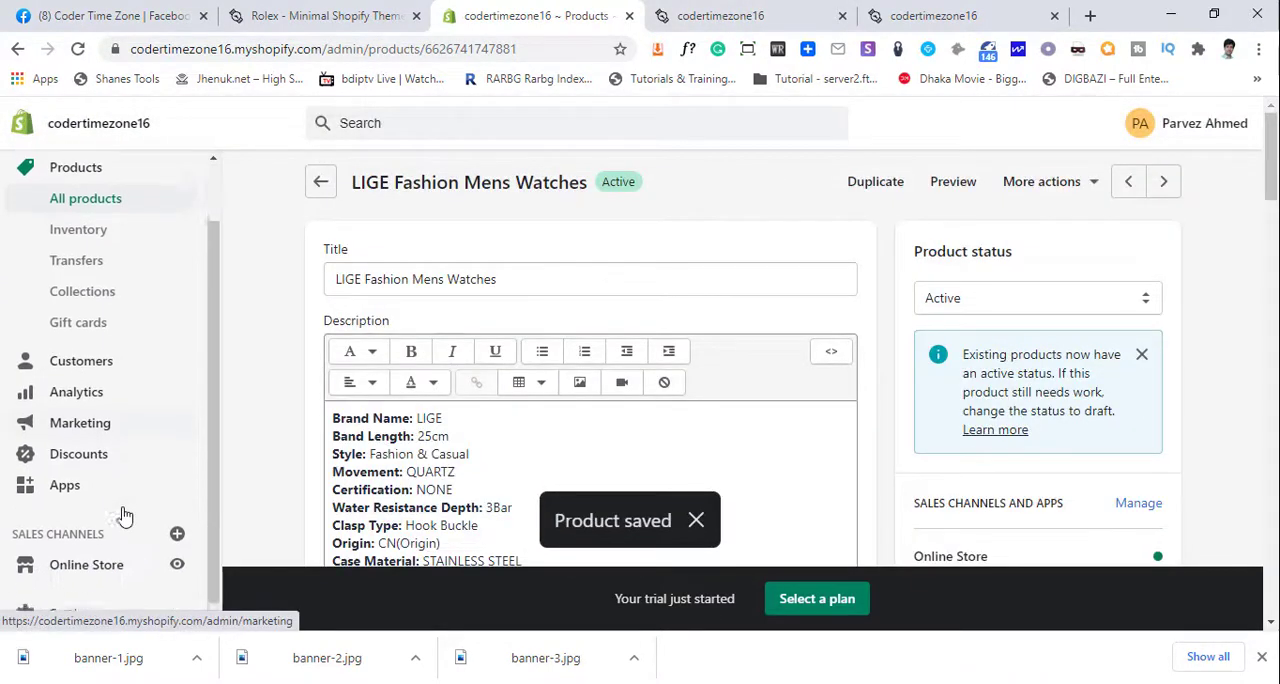
left_click(88, 560)
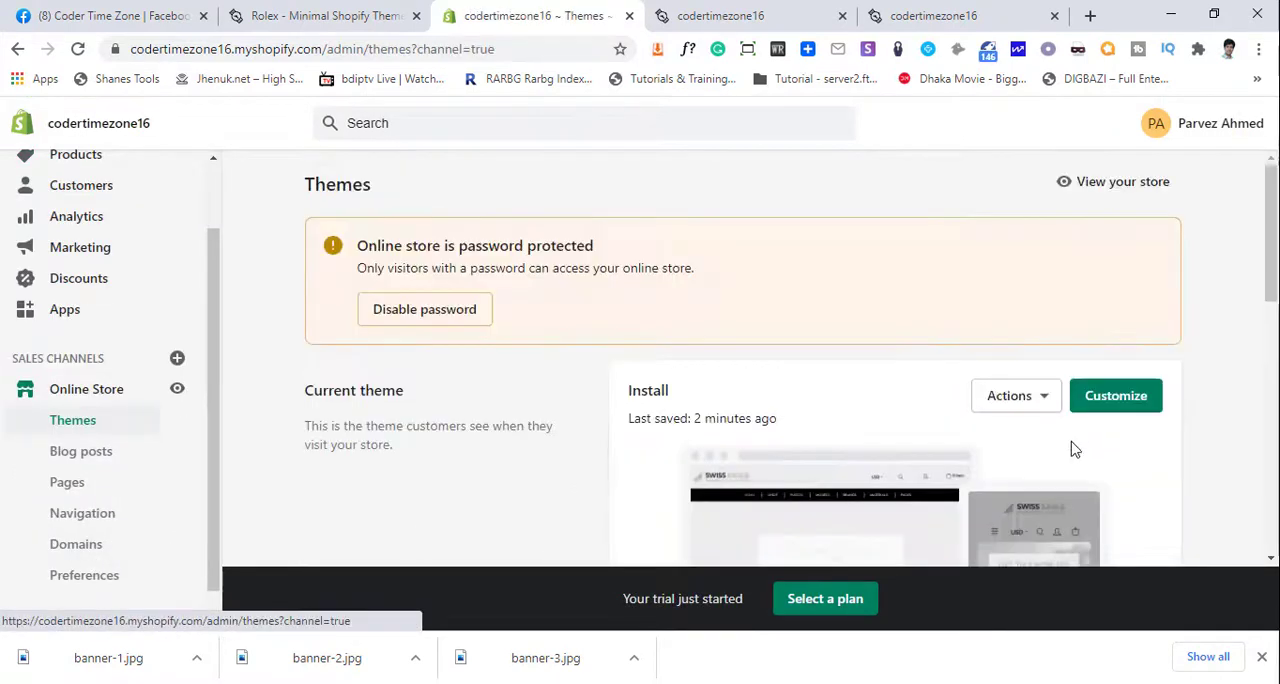
left_click(1110, 396)
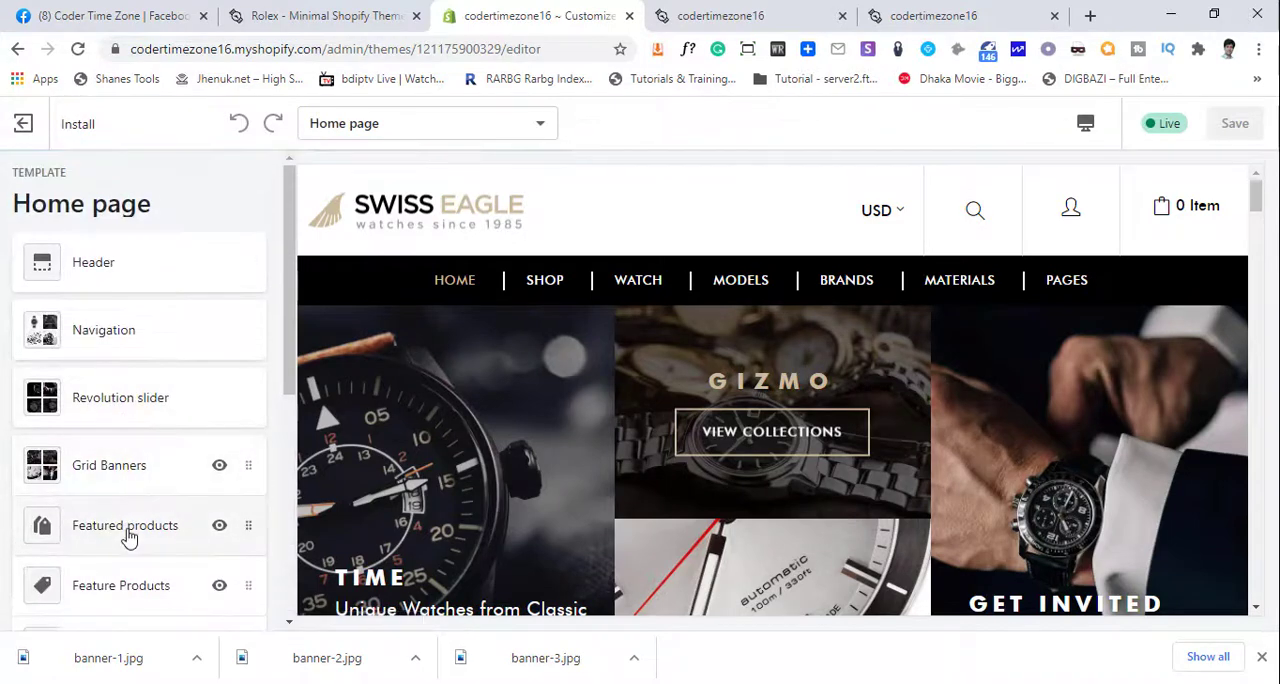
scroll(130, 510, "down", 1)
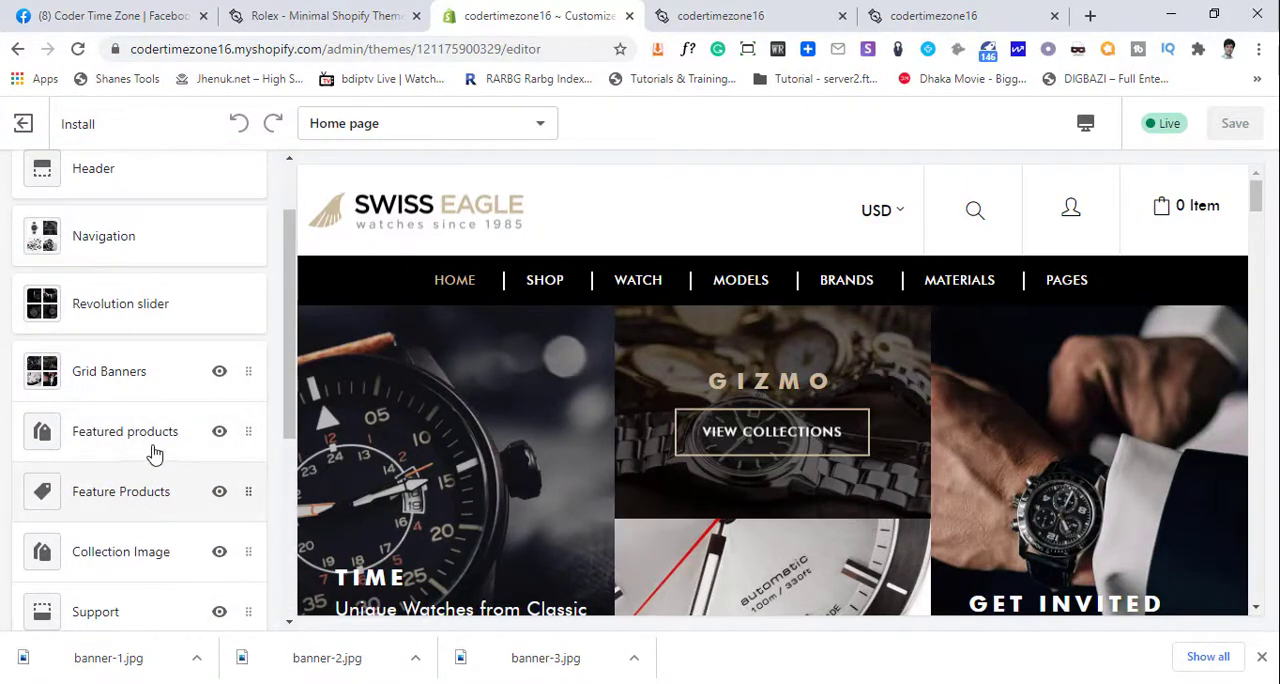
left_click(140, 494)
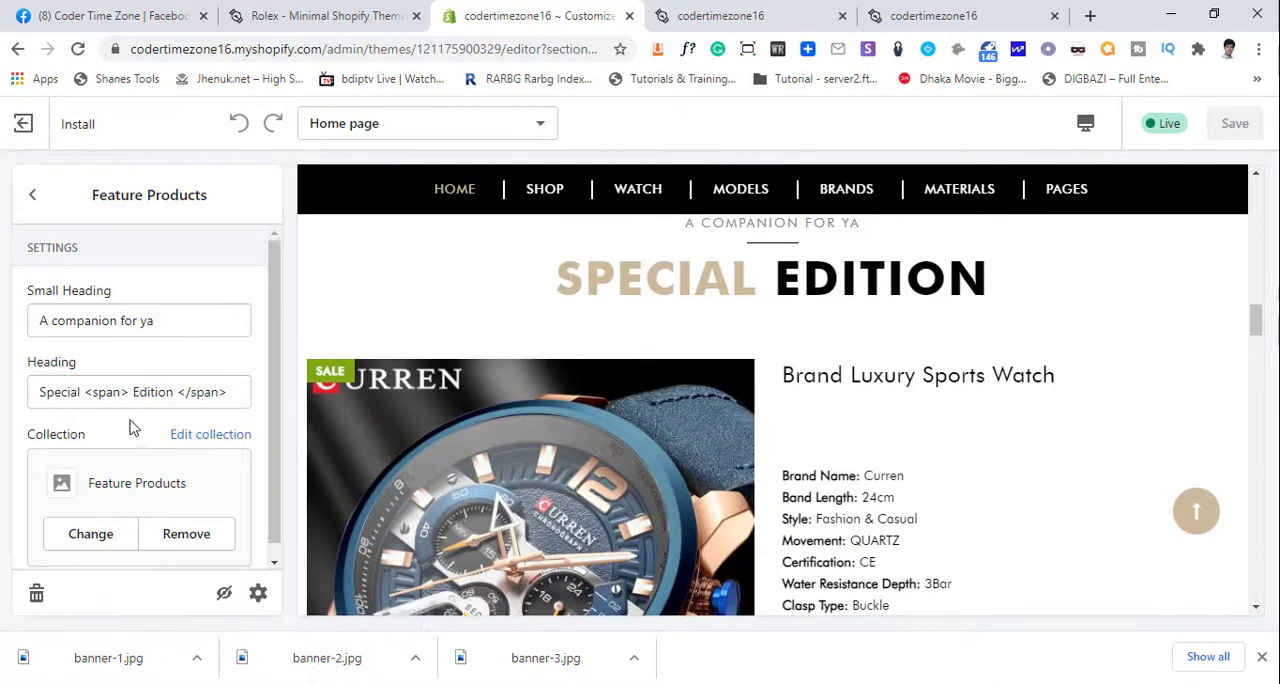
- Change the section's collection to Special EDITION and save the theme
scroll(128, 440, "down", 1)
left_click(104, 513)
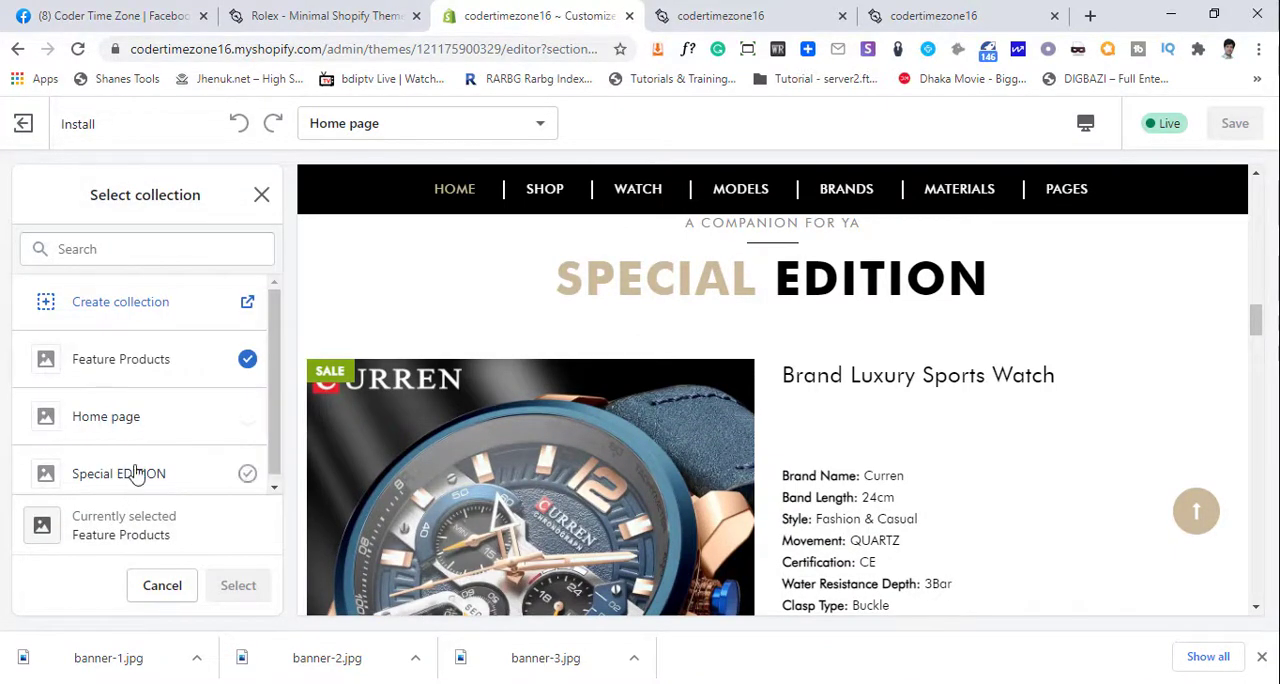
left_click(135, 469)
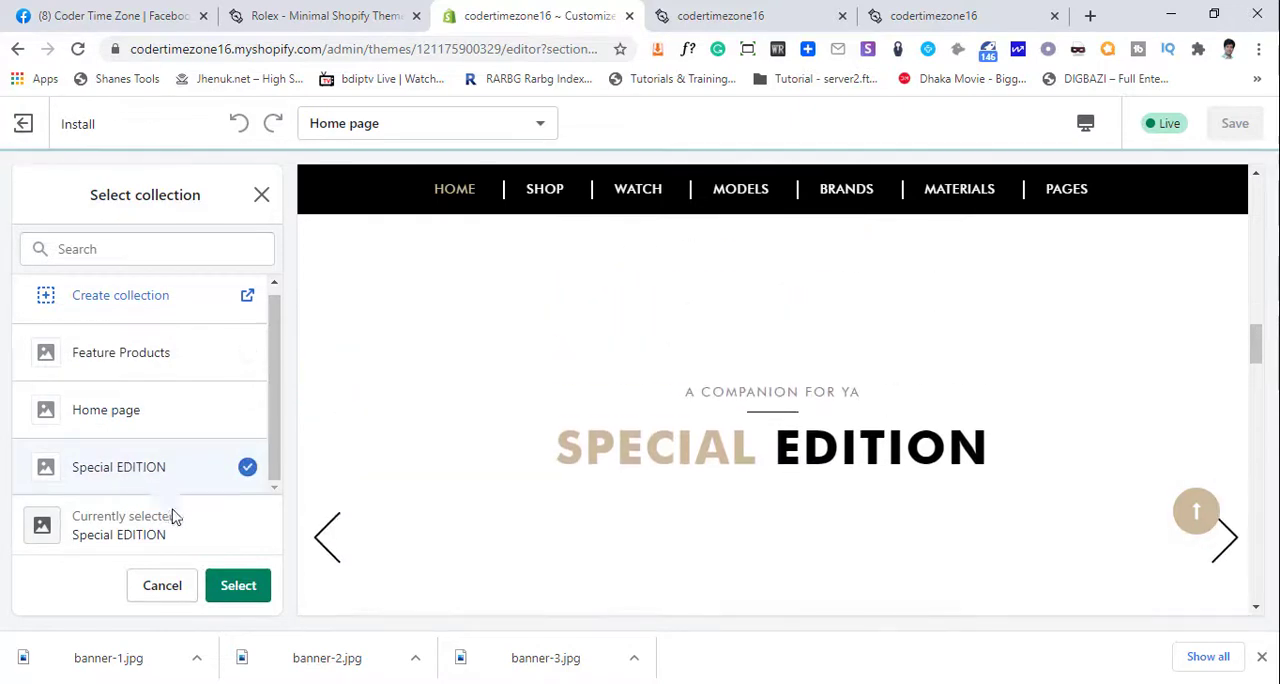
left_click(233, 585)
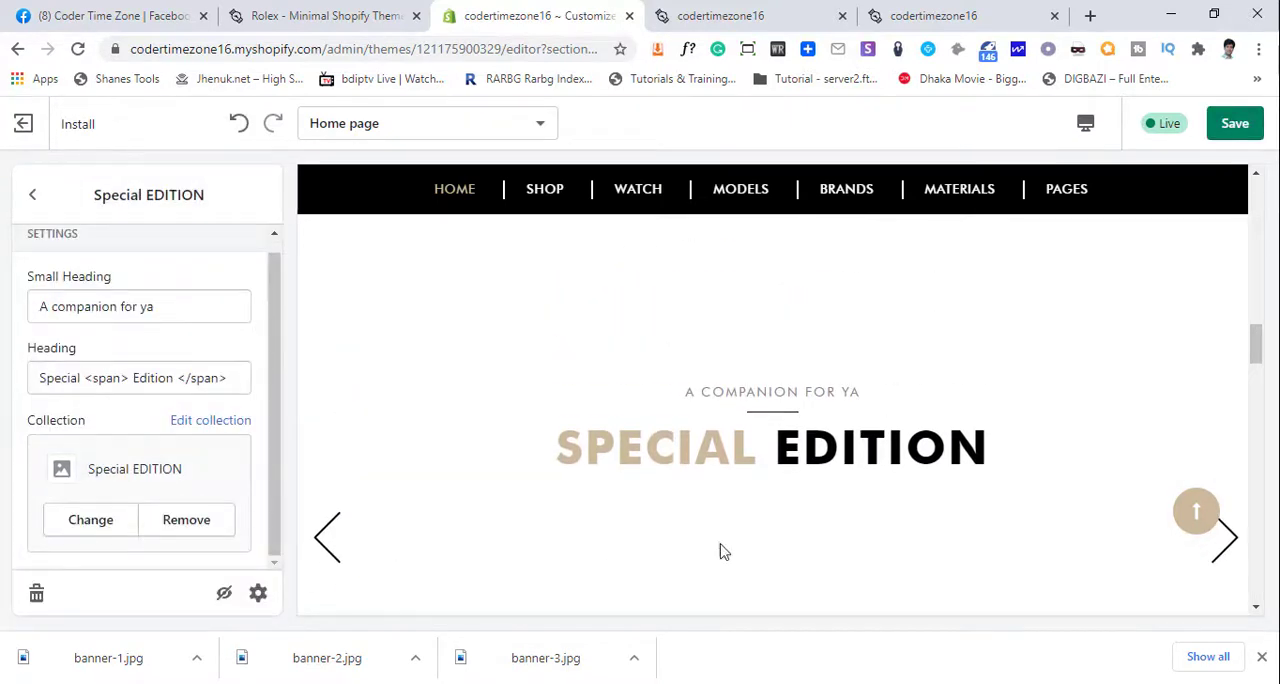
left_click(1238, 122)
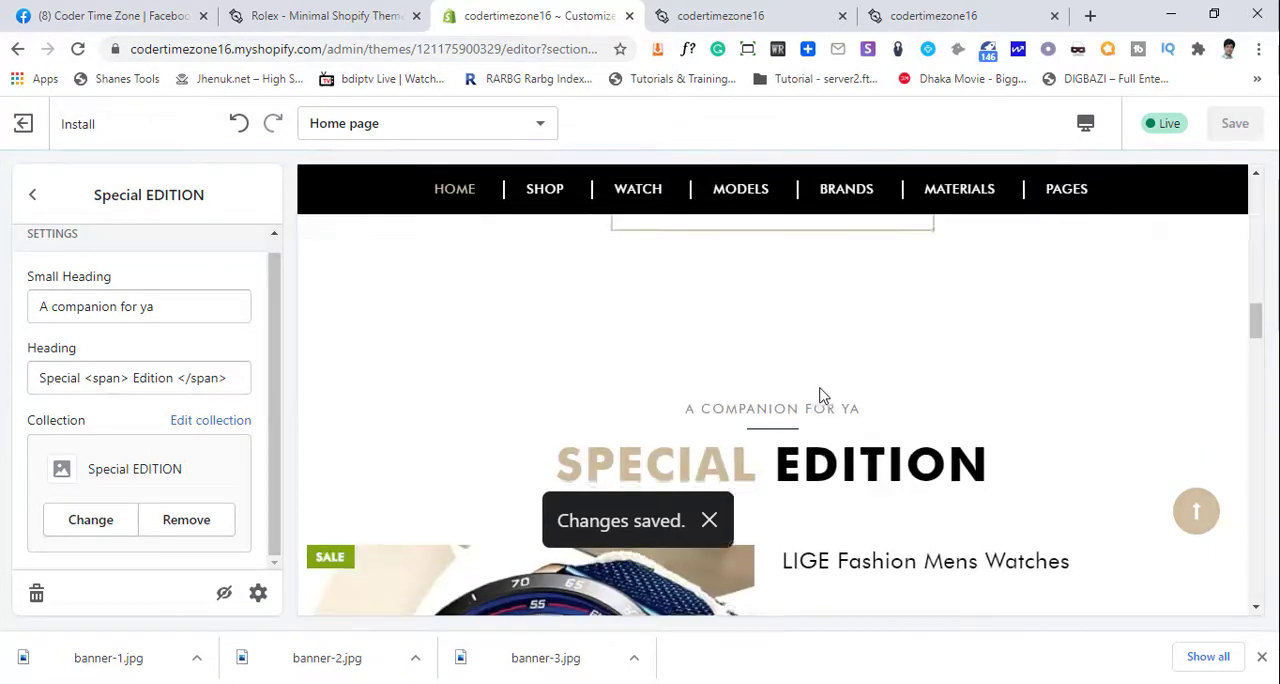
- Reload the storefront home page and examine the Special Edition section's watch description, price and quantity selector
scroll(820, 390, "down", 5)
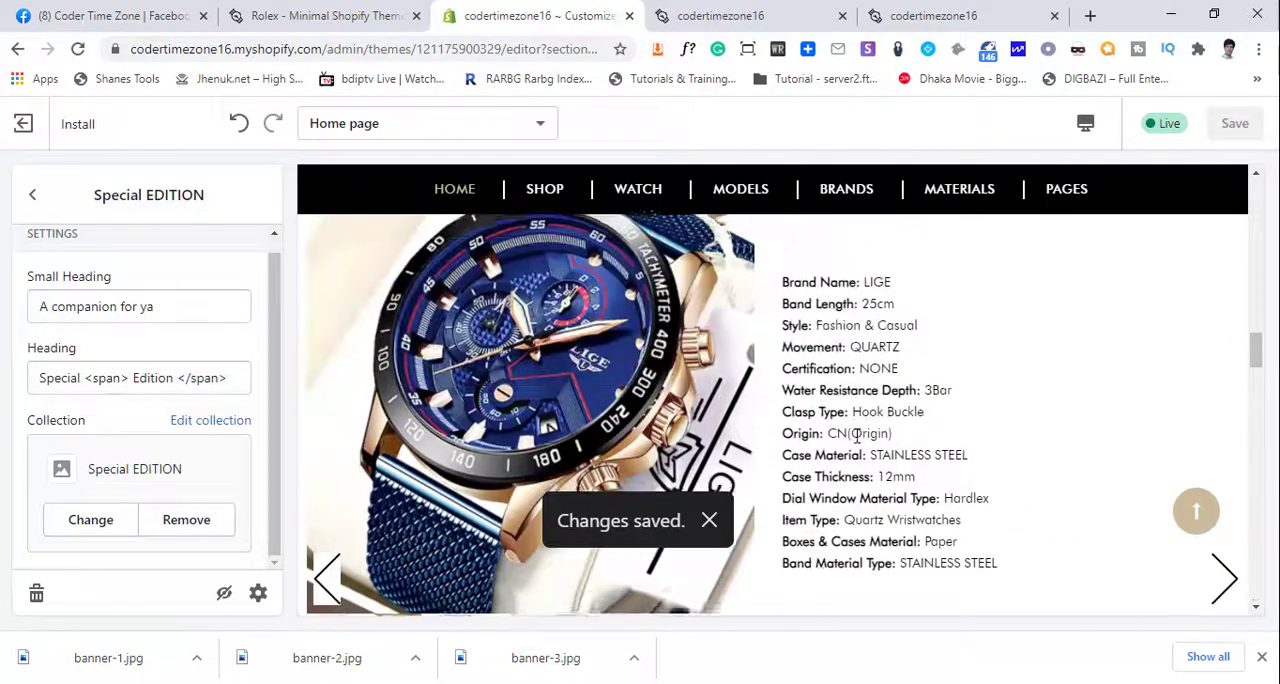
left_click(720, 16)
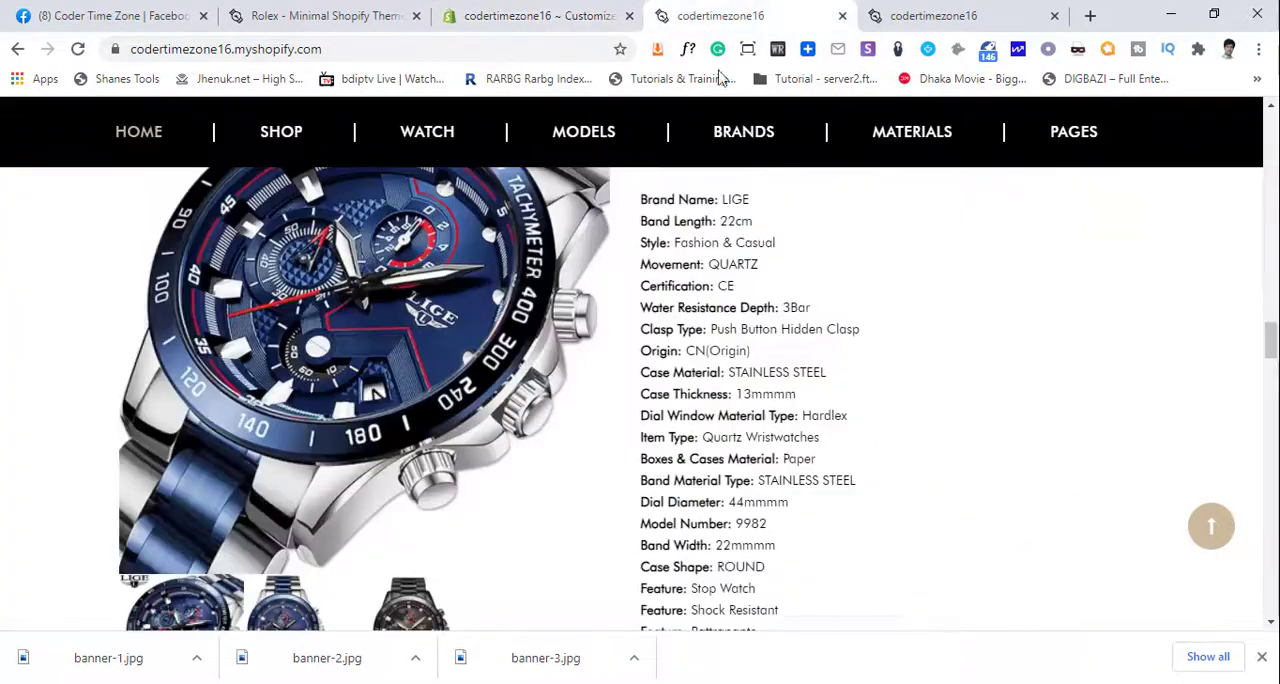
left_click(77, 47)
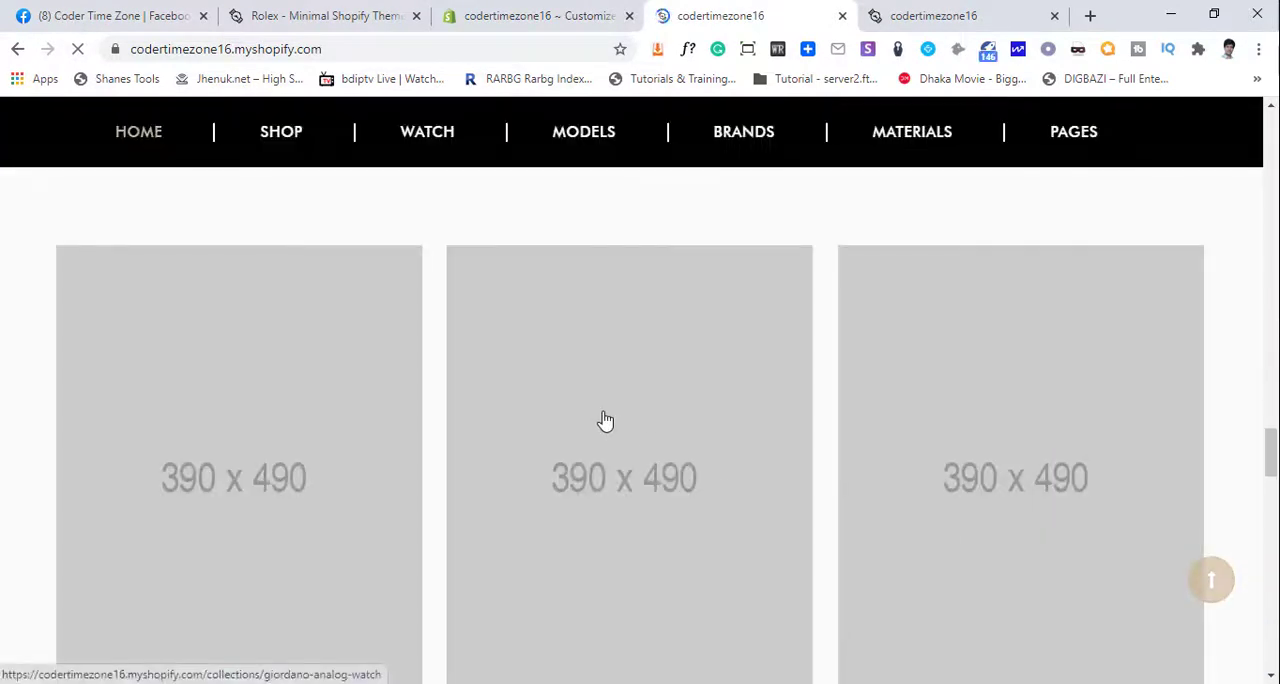
scroll(612, 425, "up", 2)
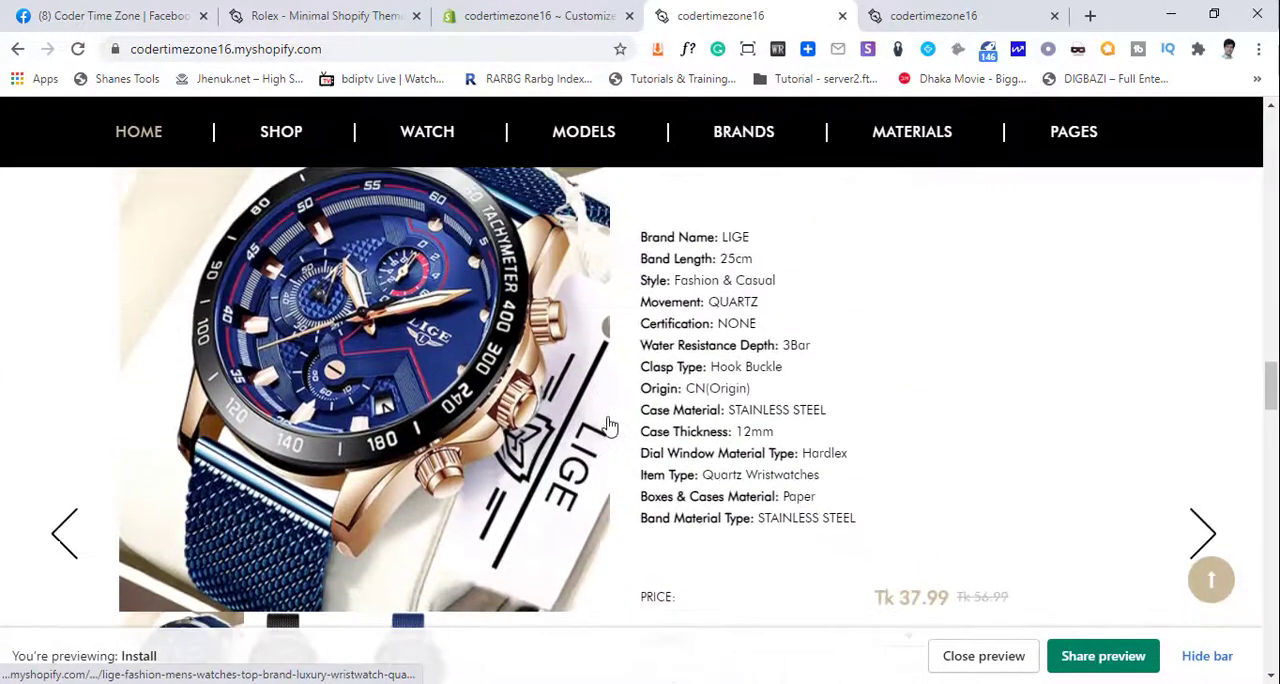
scroll(608, 425, "down", 3)
scroll(300, 440, "up", 3)
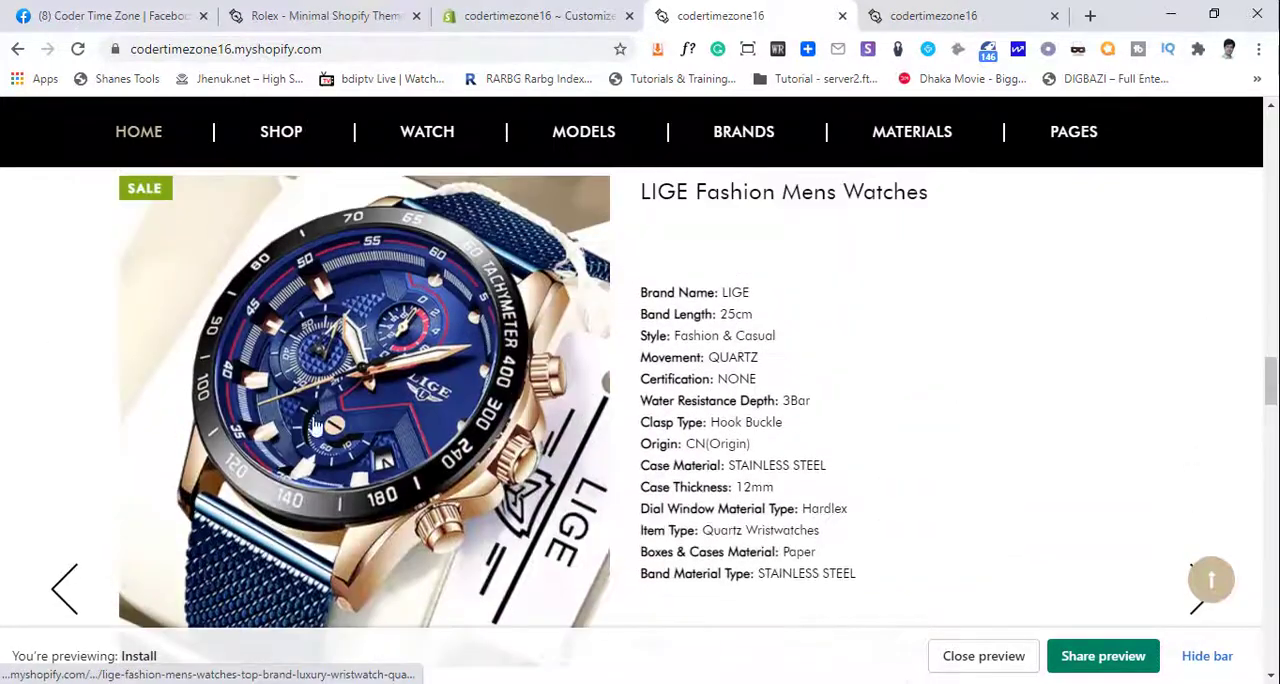
scroll(312, 448, "up", 2)
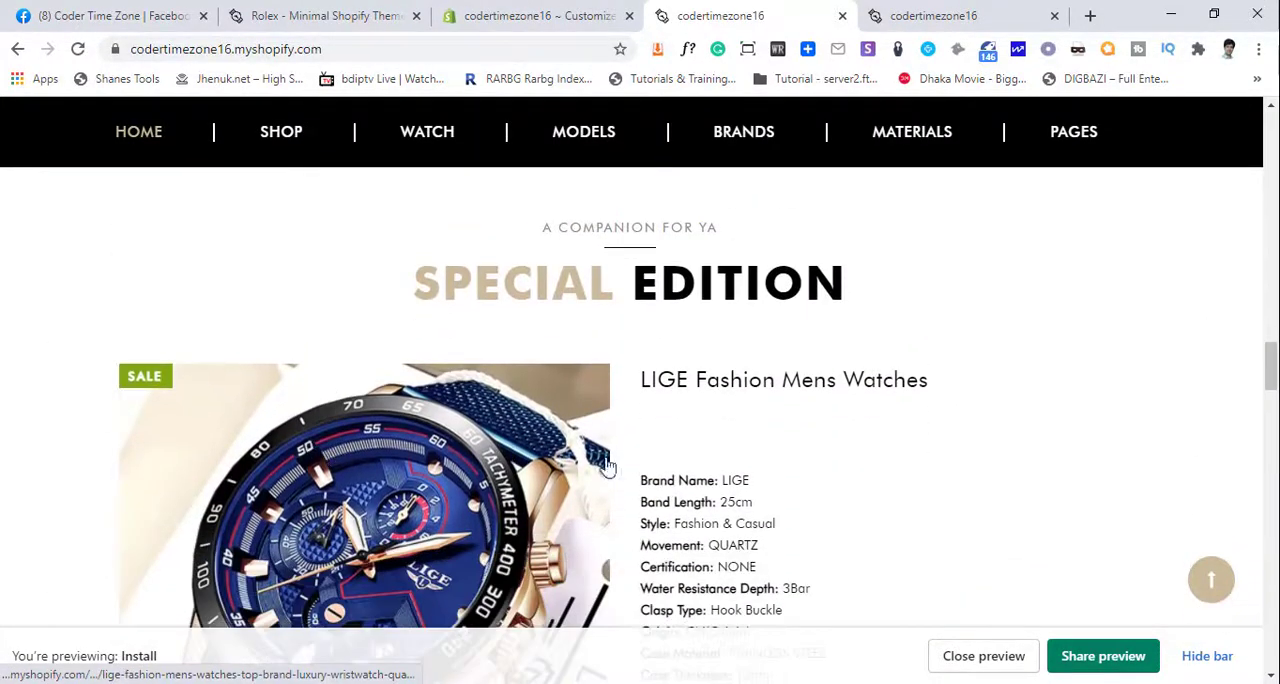
scroll(680, 480, "down", 2)
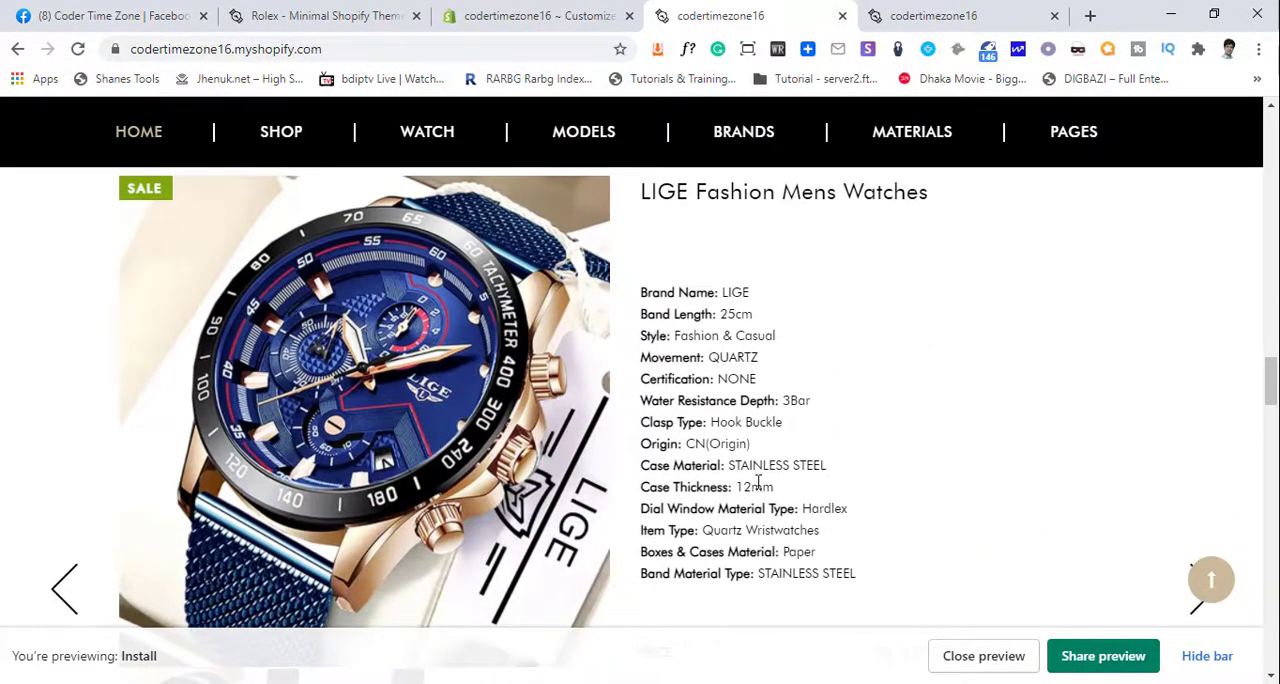
scroll(763, 486, "down", 3)
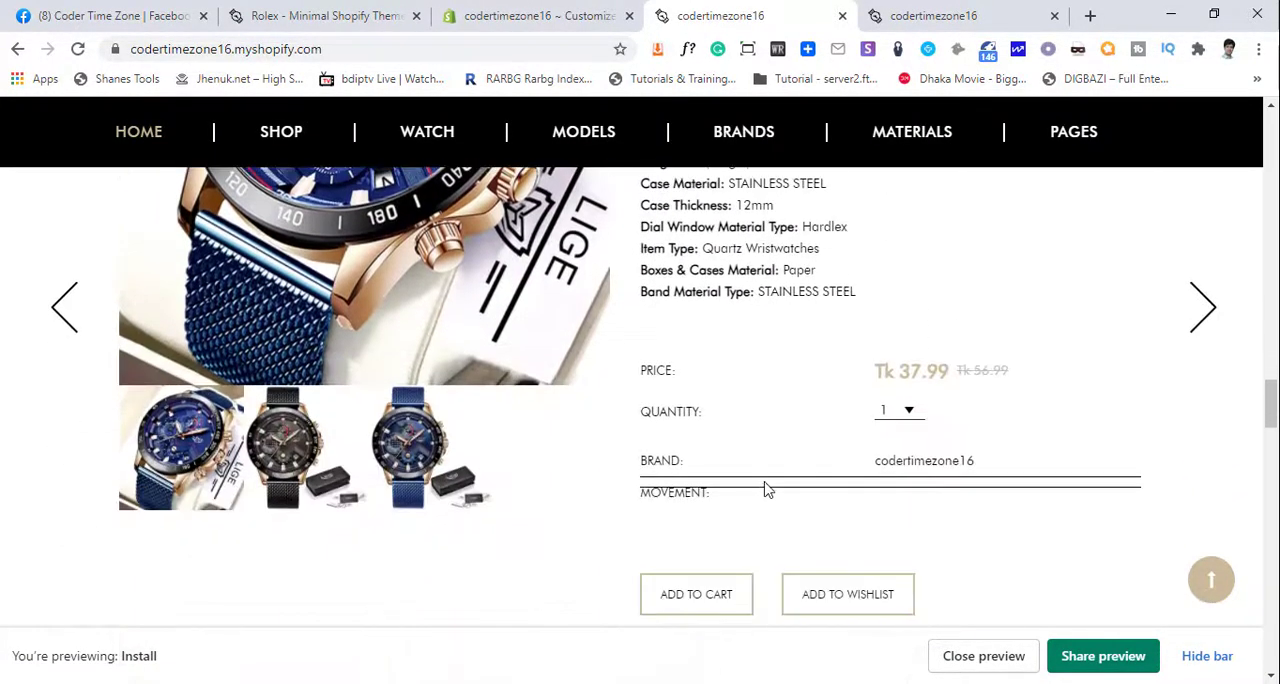
left_click(910, 412)
left_click(1019, 439)
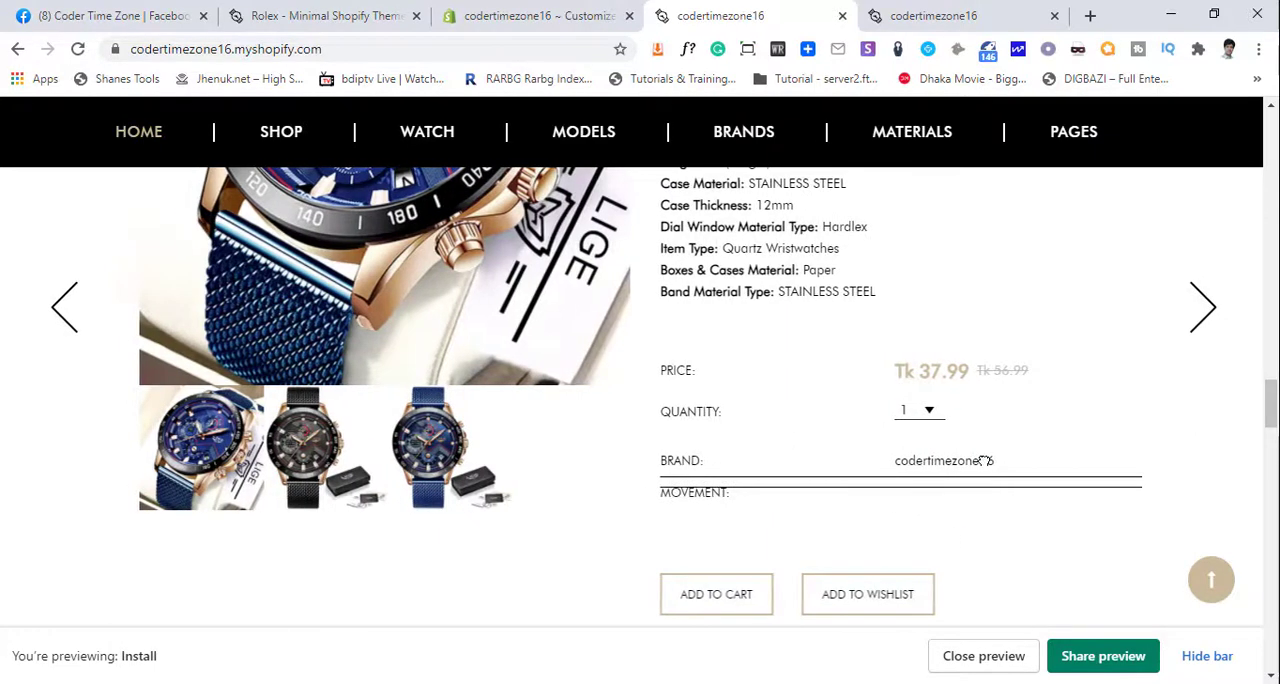
- Step through the Special Edition slider on the storefront and review each watch's shortened description
scroll(966, 489, "down", 1)
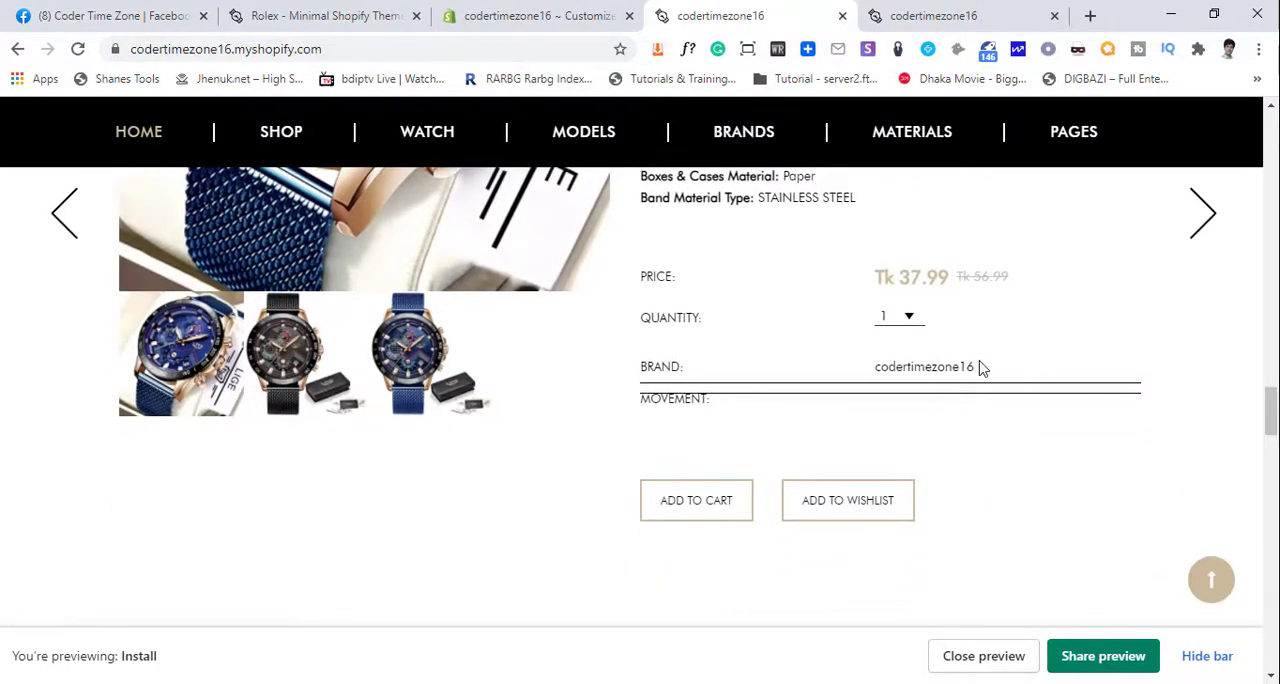
left_click(1203, 218)
scroll(1103, 311, "up", 3)
scroll(600, 415, "up", 2)
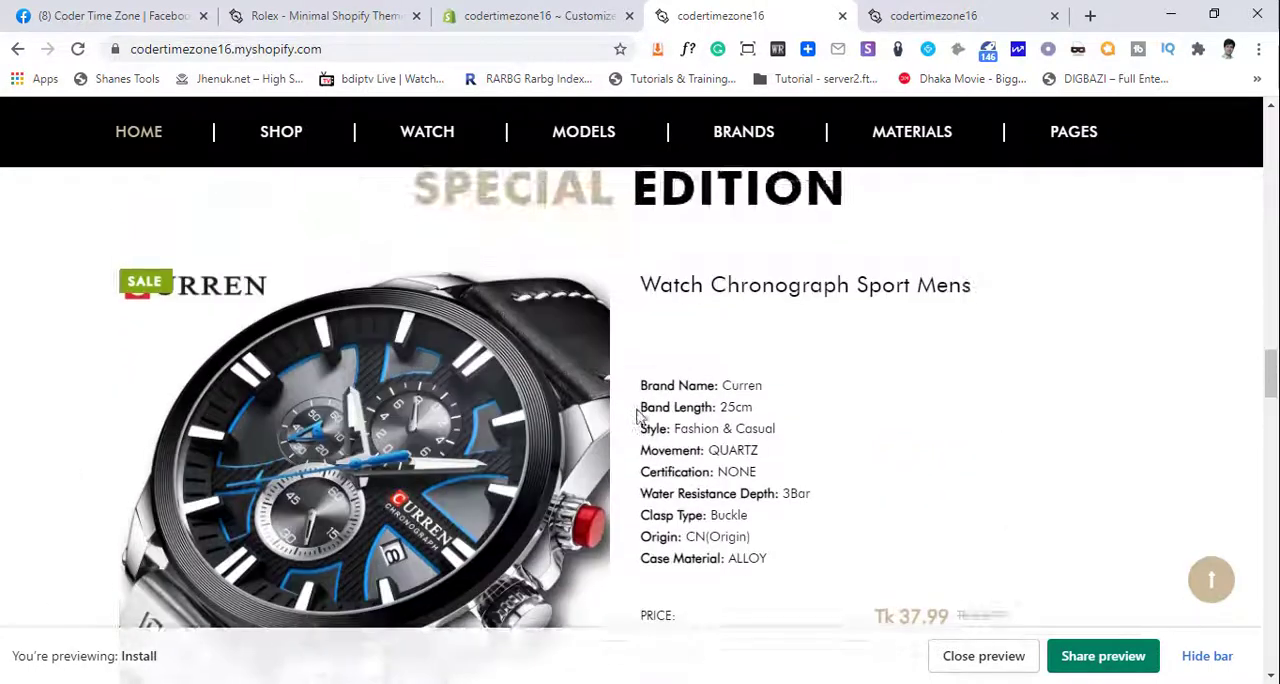
scroll(1060, 397, "down", 4)
left_click(1203, 304)
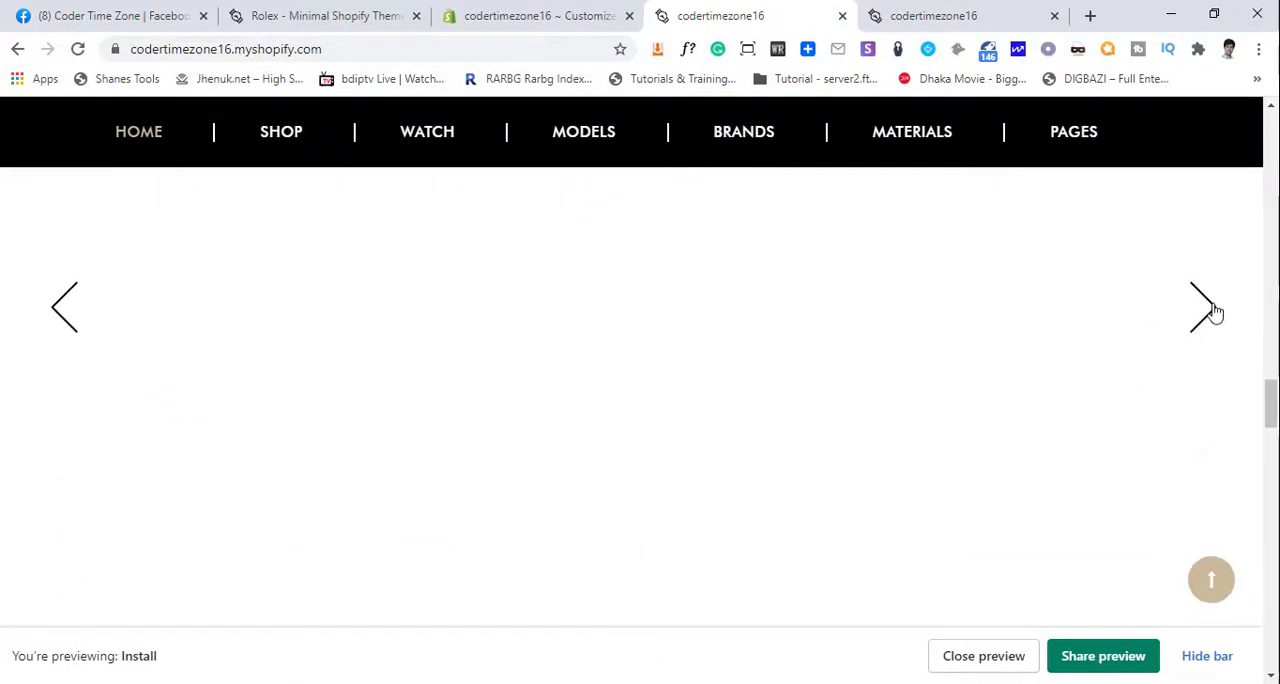
scroll(608, 357, "up", 3)
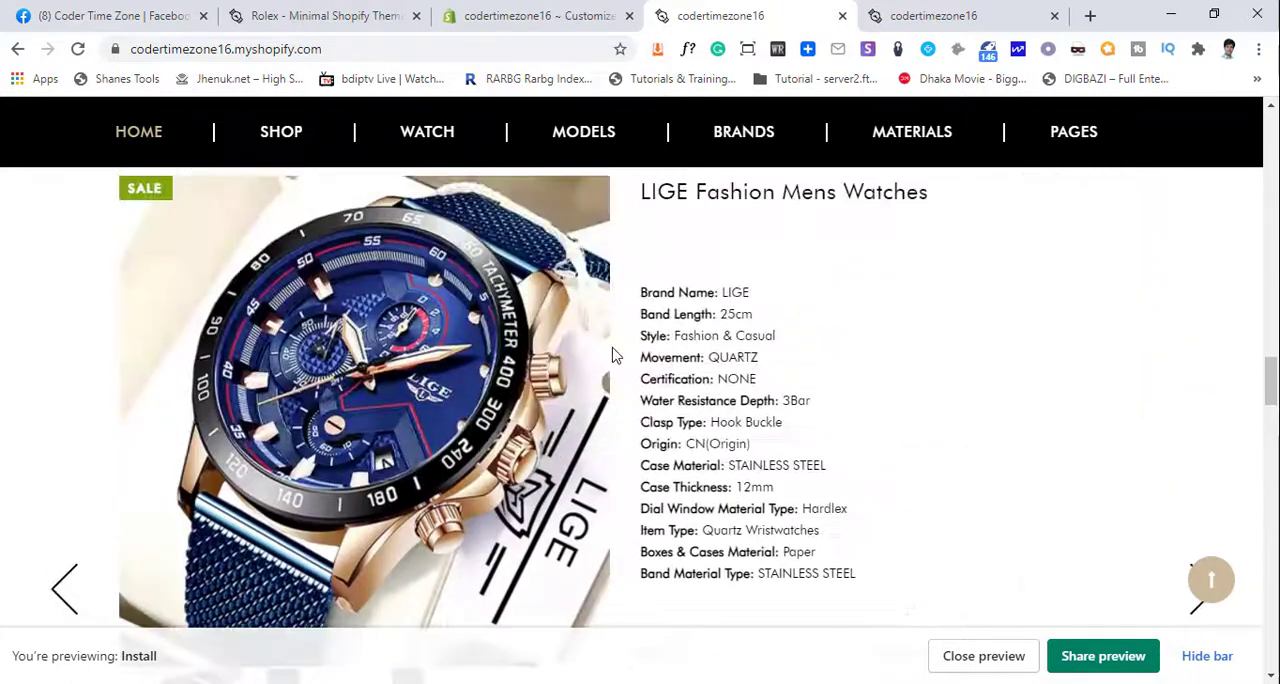
- Compare the placeholder banners below the storefront's Special Edition section with the three collection banners on the Rolex demo site
scroll(614, 355, "down", 3)
scroll(618, 360, "up", 3)
scroll(625, 357, "down", 3)
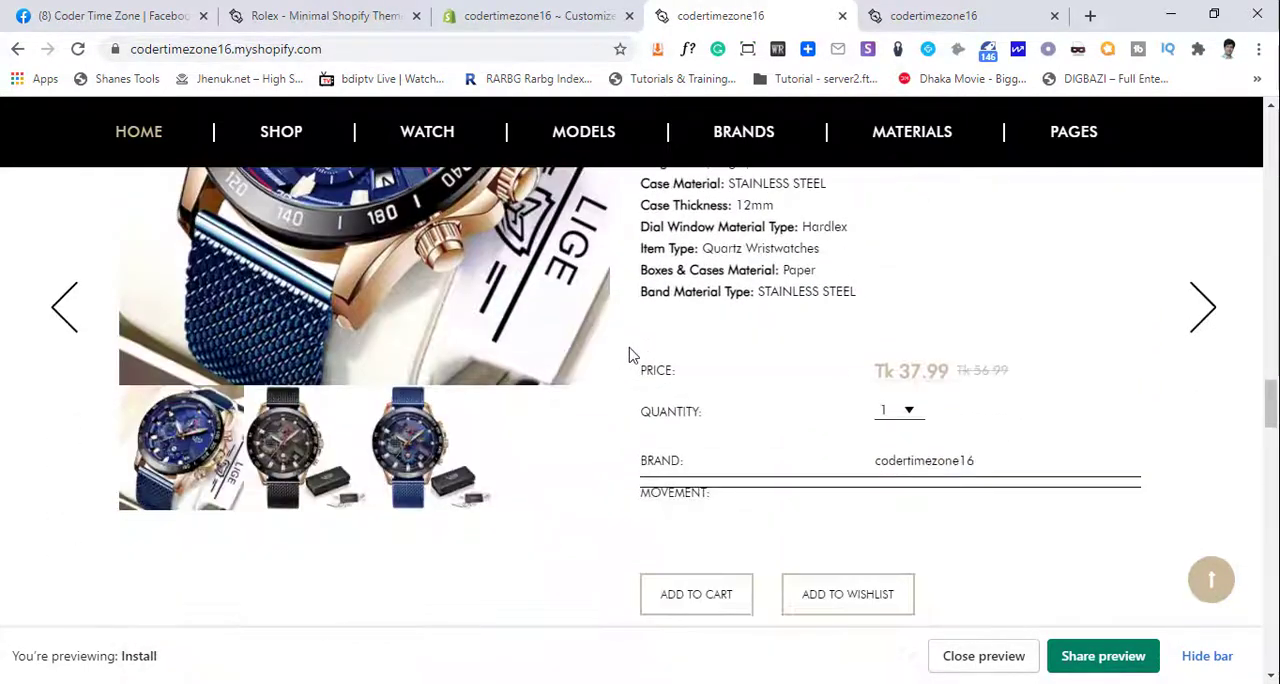
scroll(632, 352, "down", 3)
scroll(554, 311, "down", 1)
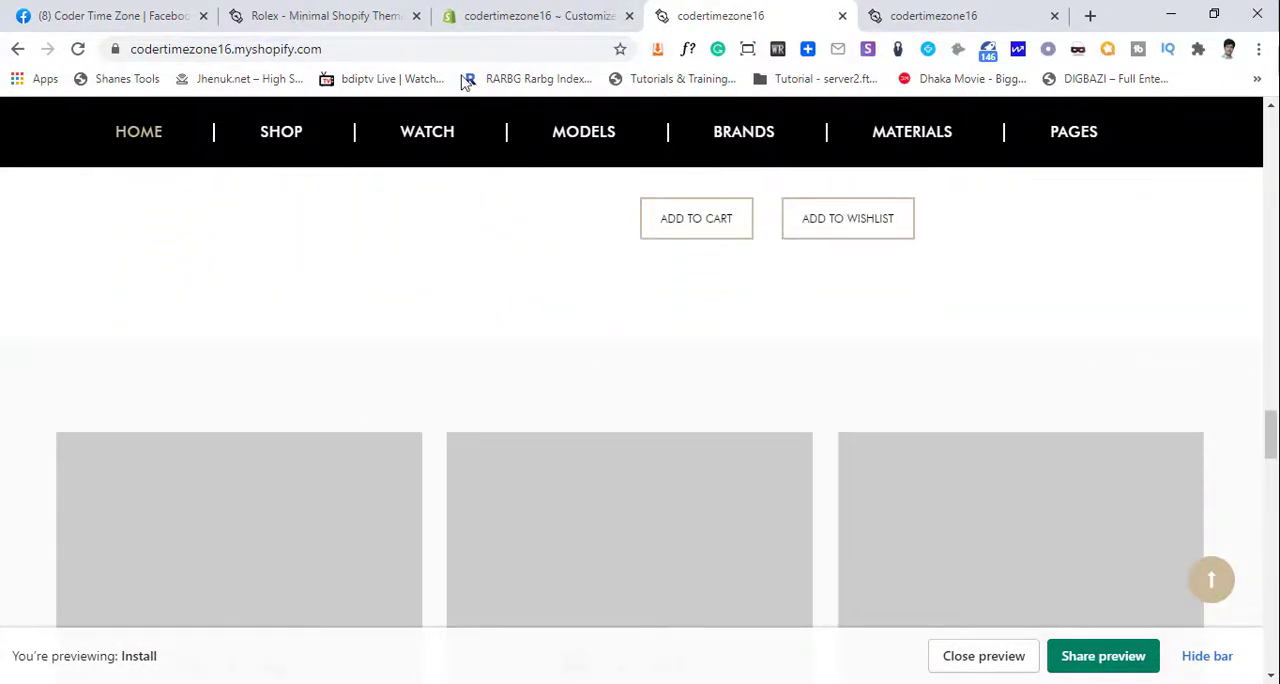
left_click(330, 15)
scroll(620, 432, "down", 10)
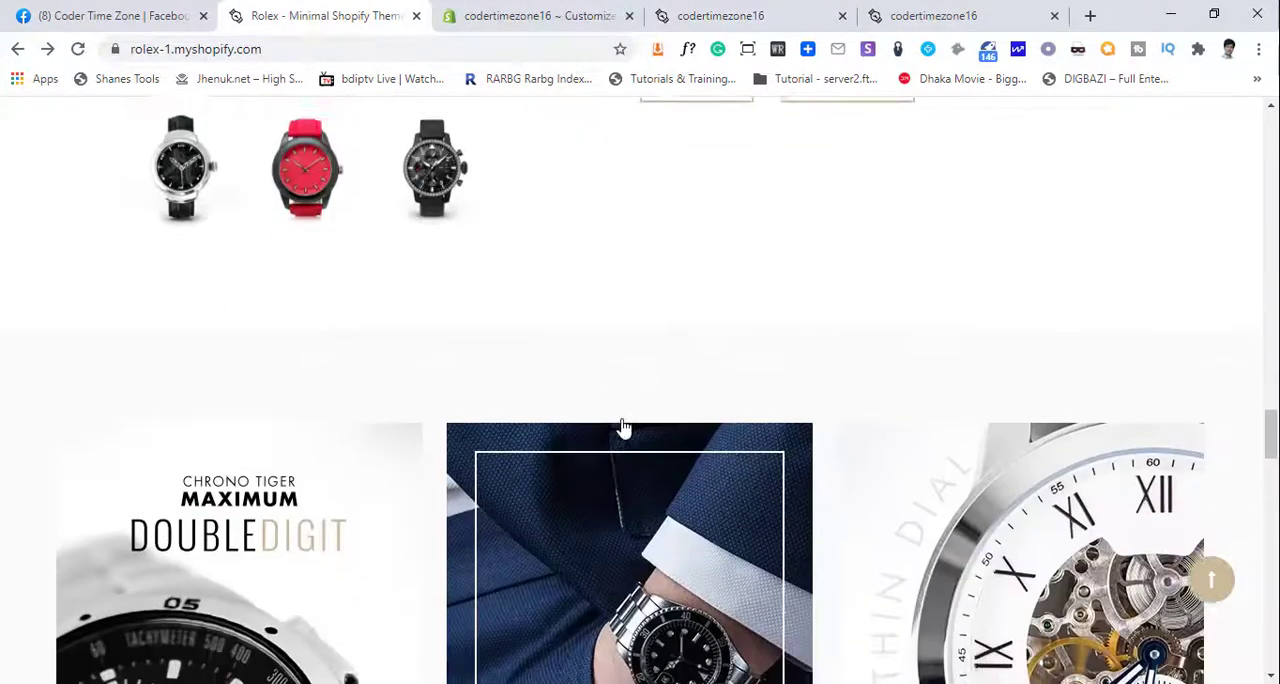
scroll(205, 420, "down", 3)
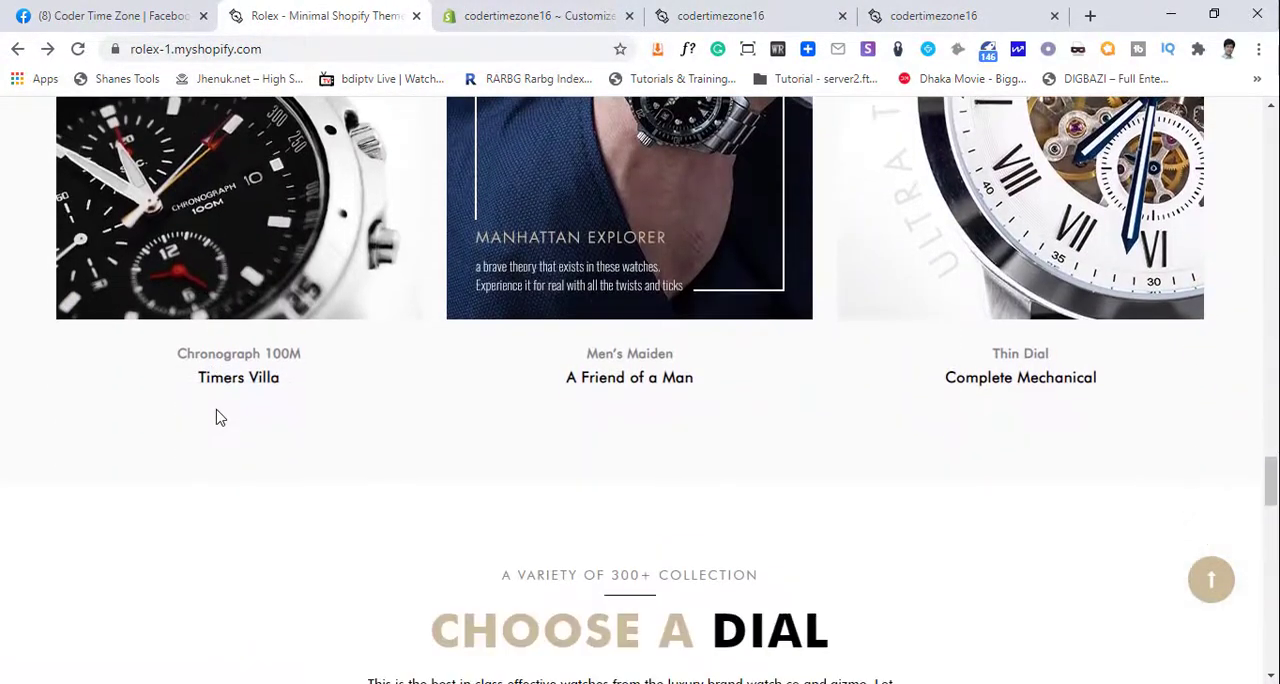
scroll(216, 400, "up", 2)
scroll(580, 423, "up", 2)
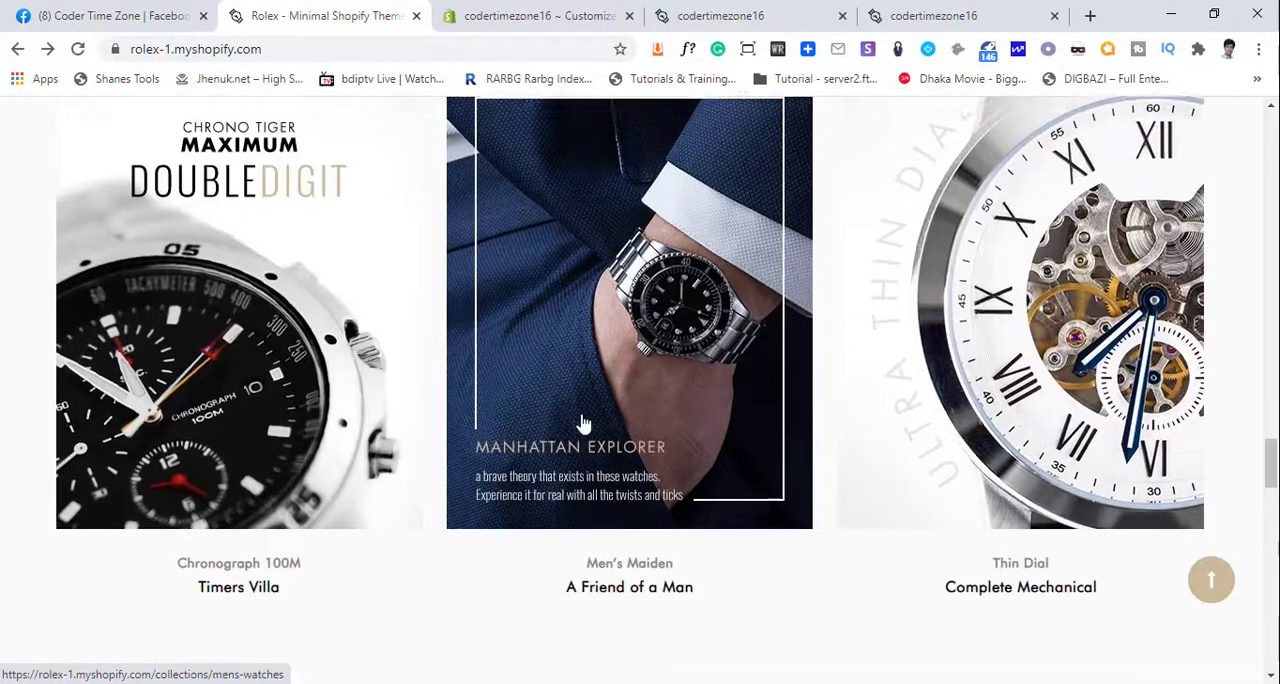
scroll(586, 423, "down", 2)
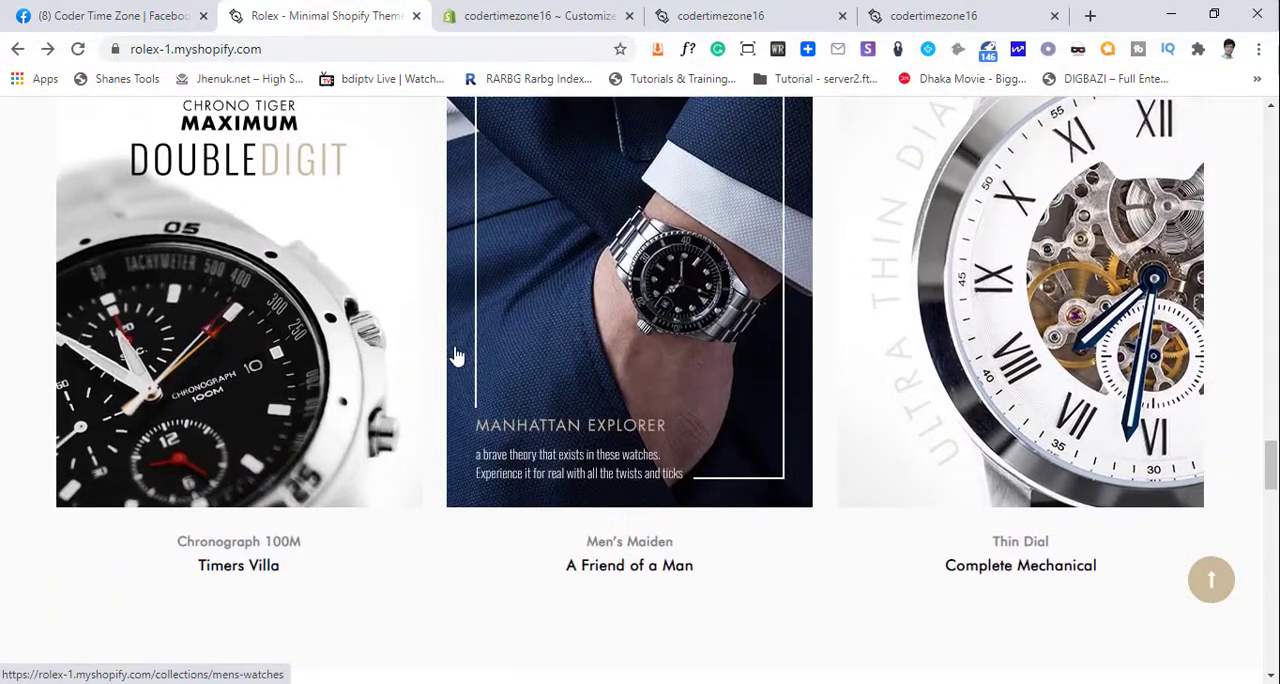
scroll(450, 357, "up", 1)
- Return to the theme editor and open the home page's Collection Image section settings
left_click(541, 14)
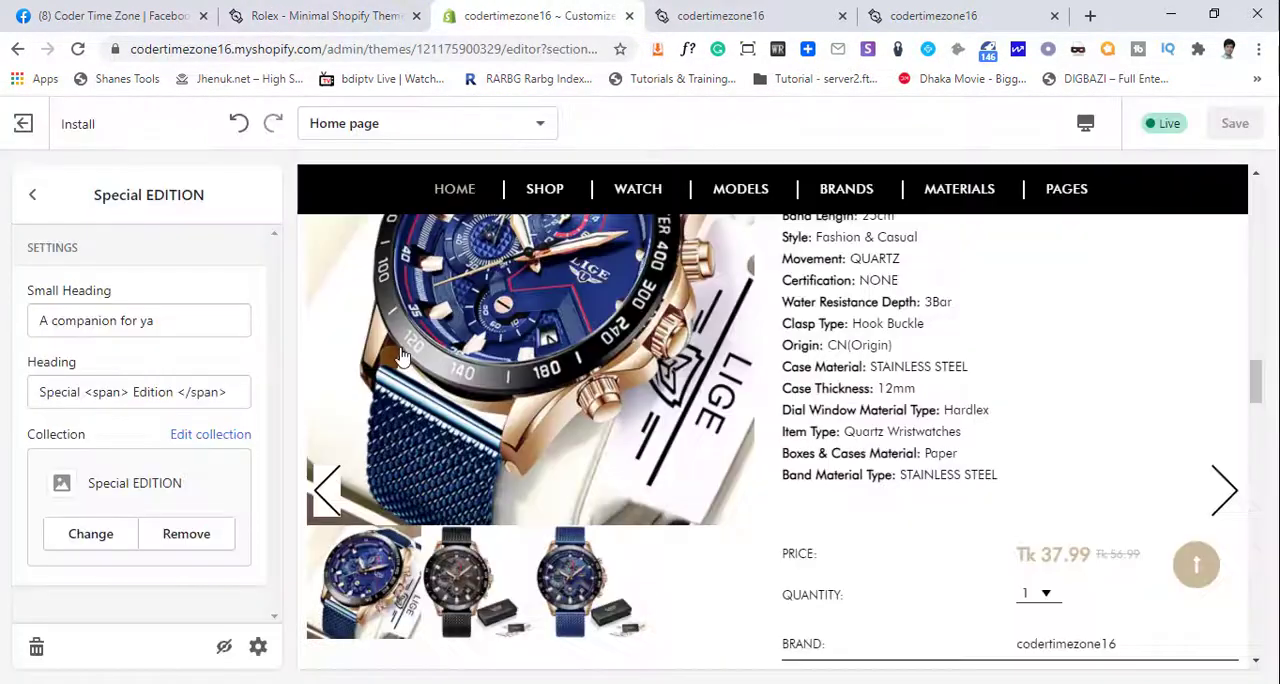
left_click(26, 198)
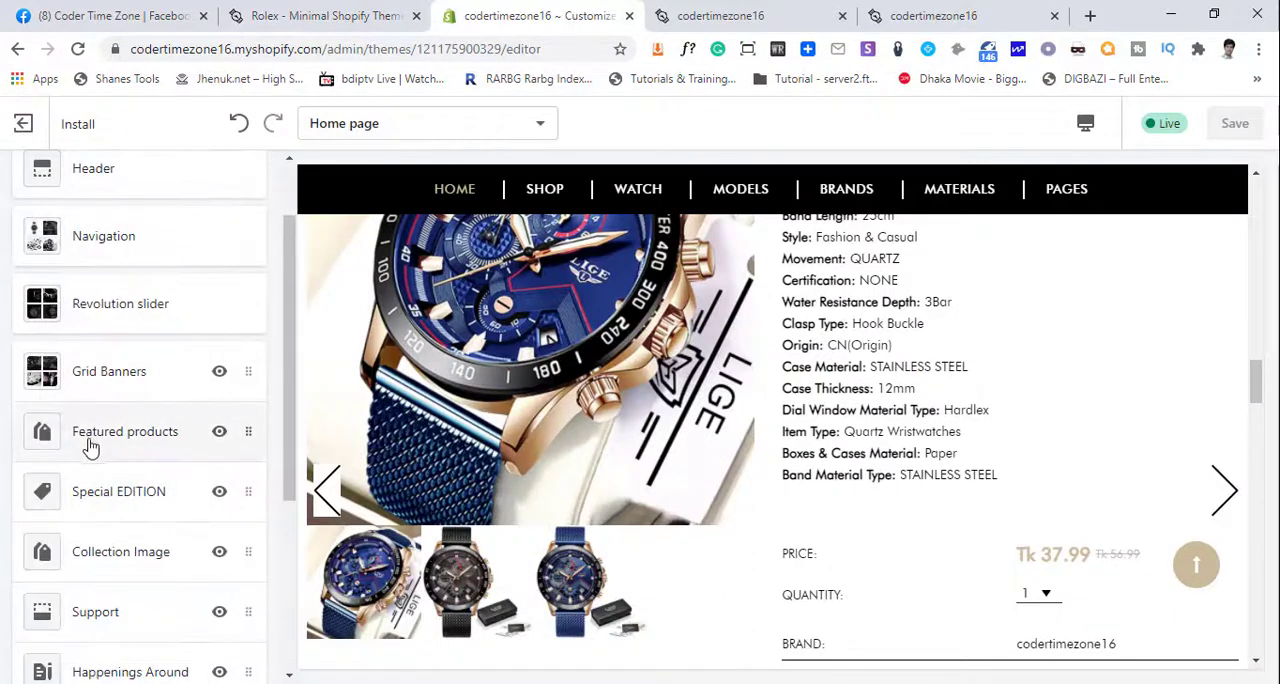
left_click(135, 553)
scroll(627, 483, "down", 3)
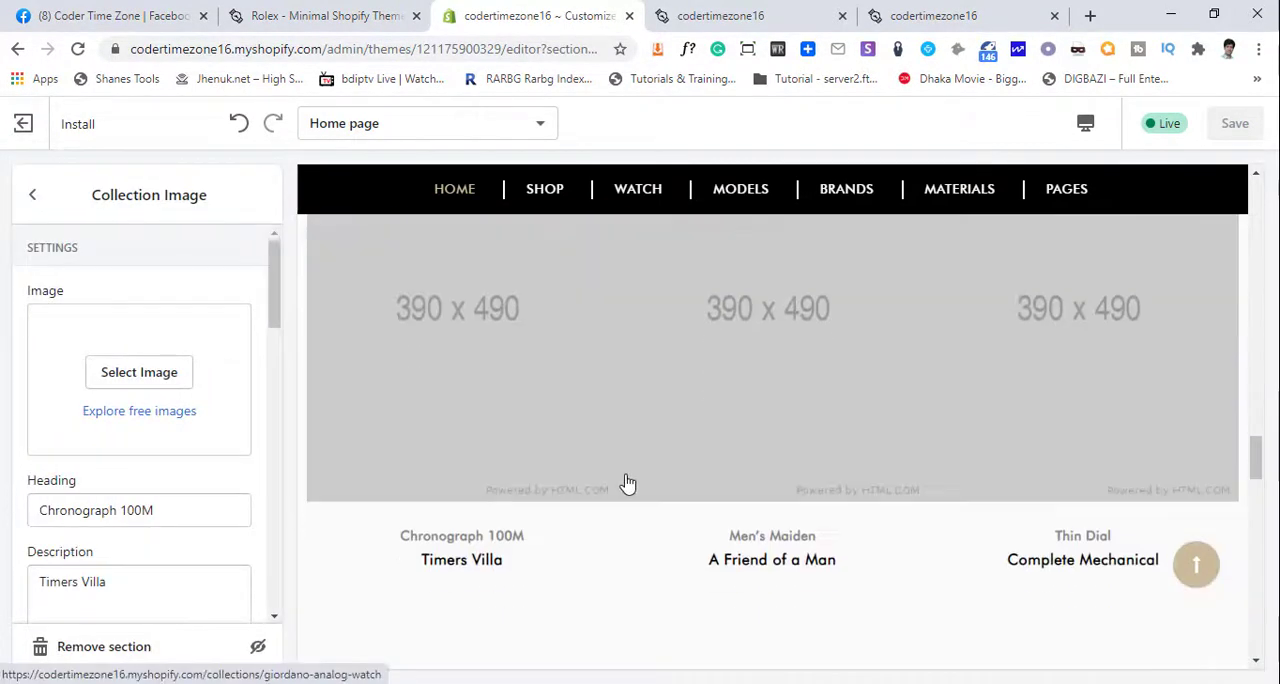
scroll(627, 483, "up", 1)
scroll(627, 483, "down", 2)
scroll(512, 357, "up", 1)
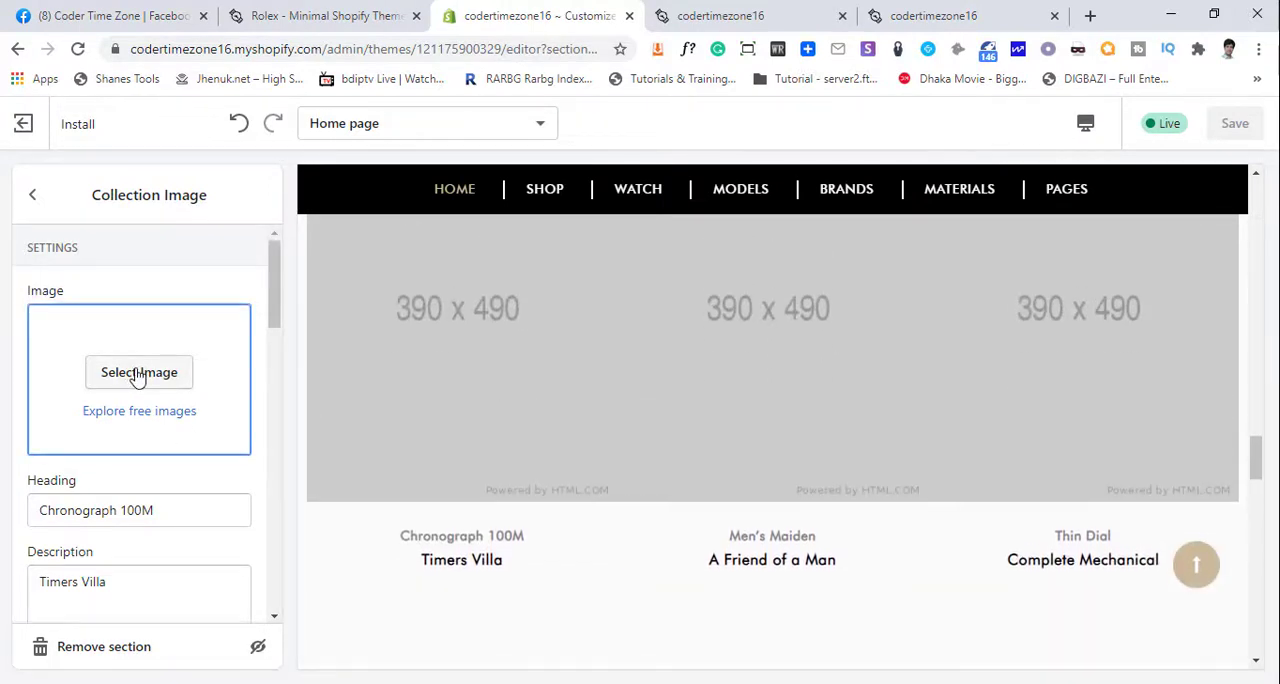
- Save the Rolex demo's Chronograph 100M banner image as Collection-1.jpg in the desktop's swiss eagle folder
left_click(262, 15)
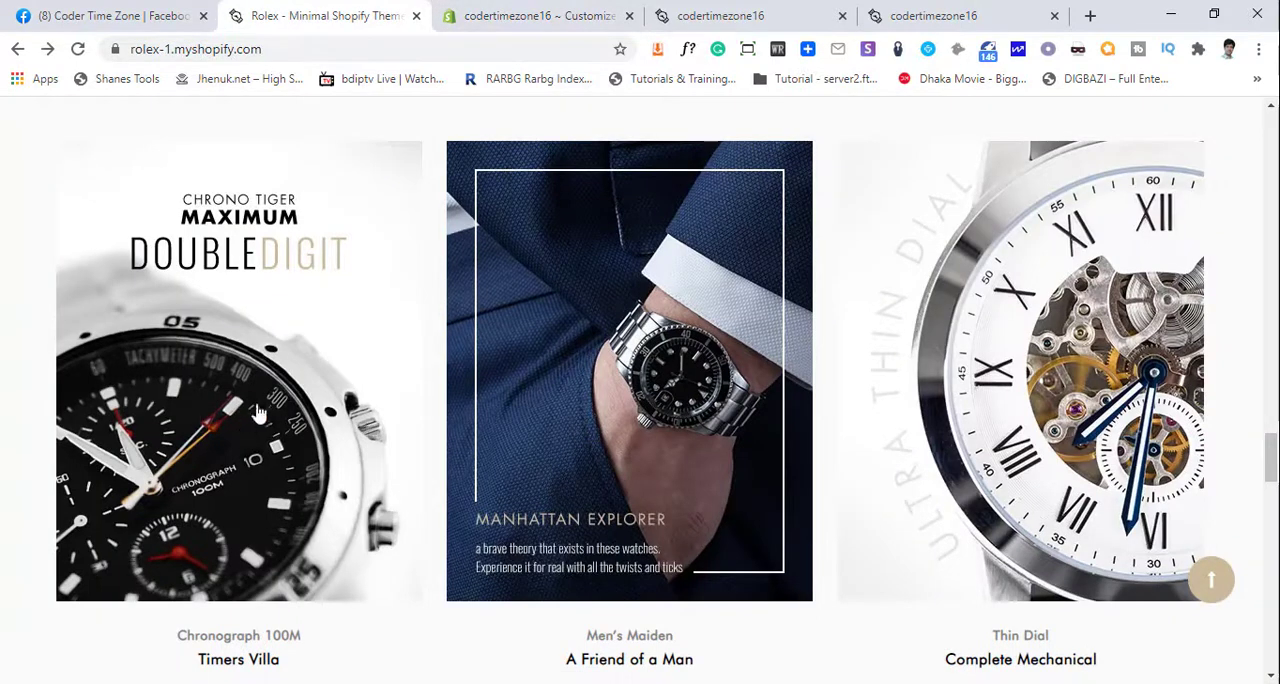
right_click(346, 264)
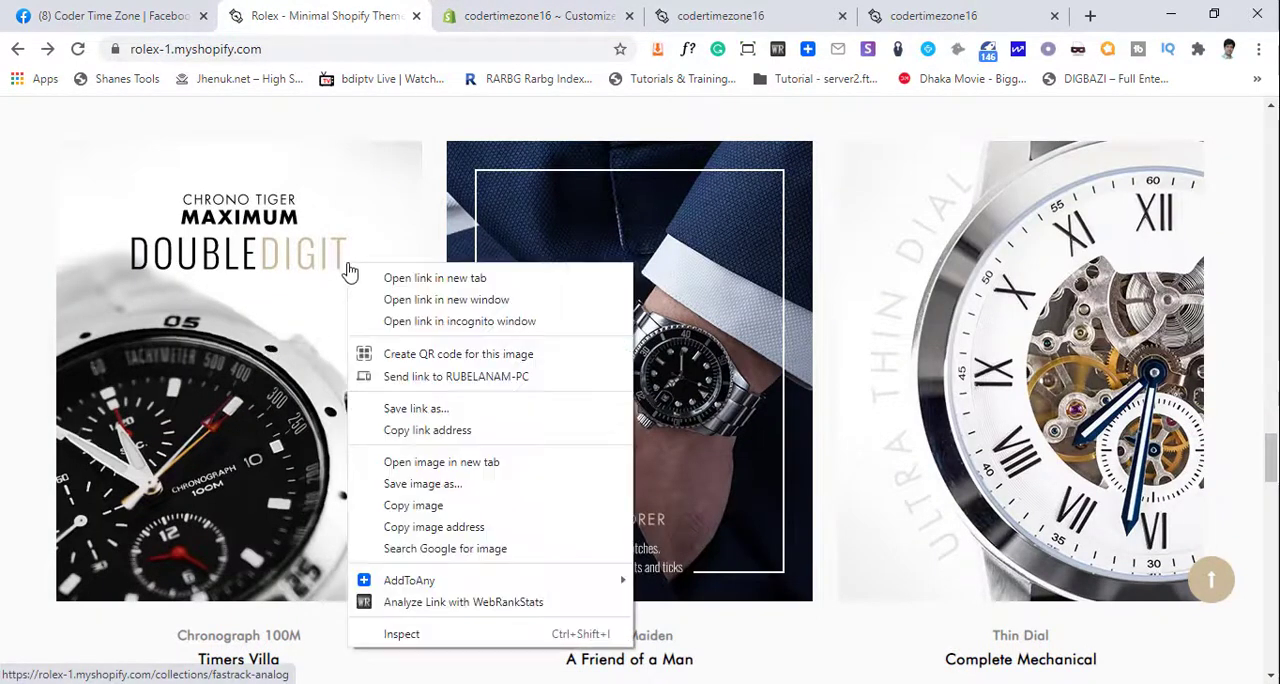
left_click(446, 486)
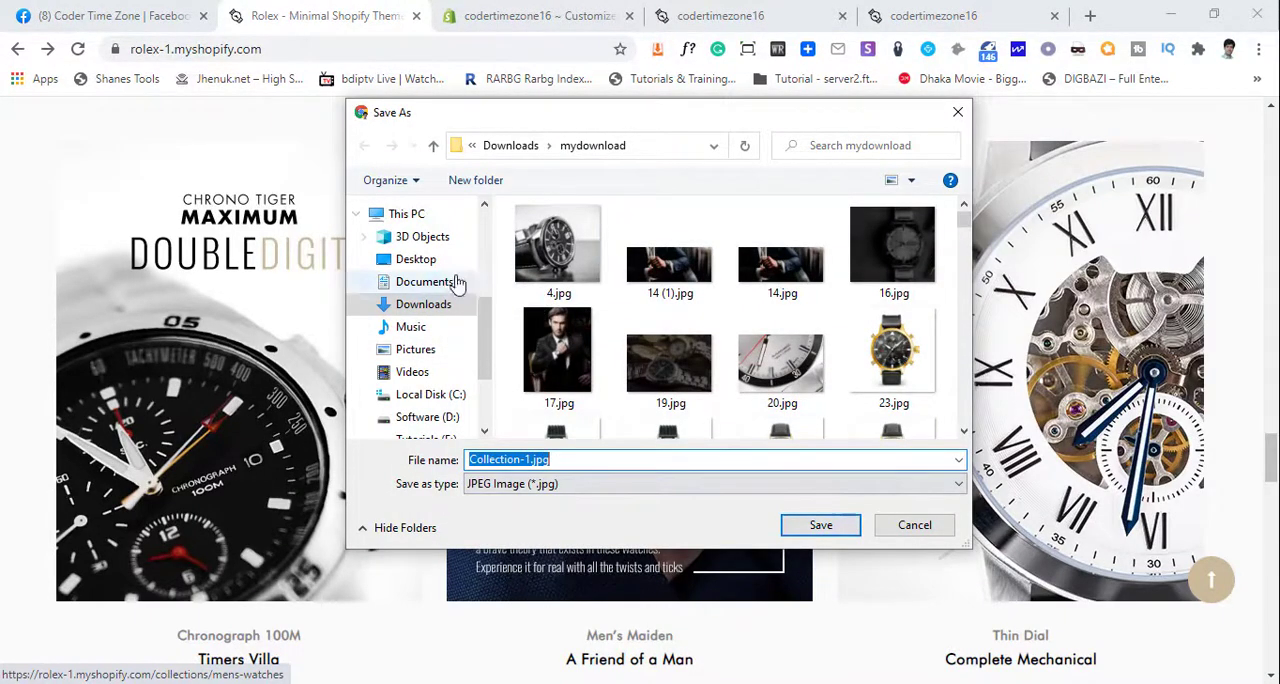
left_click(405, 259)
left_click(659, 275)
left_click(820, 525)
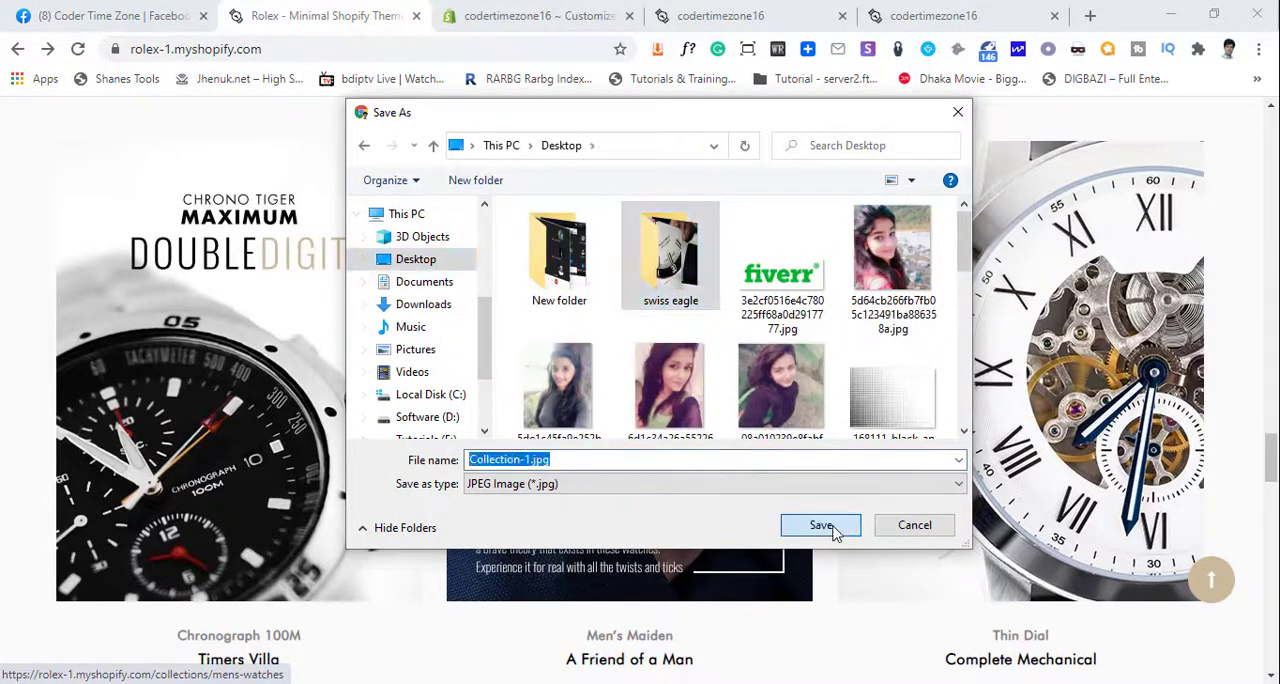
left_click(820, 526)
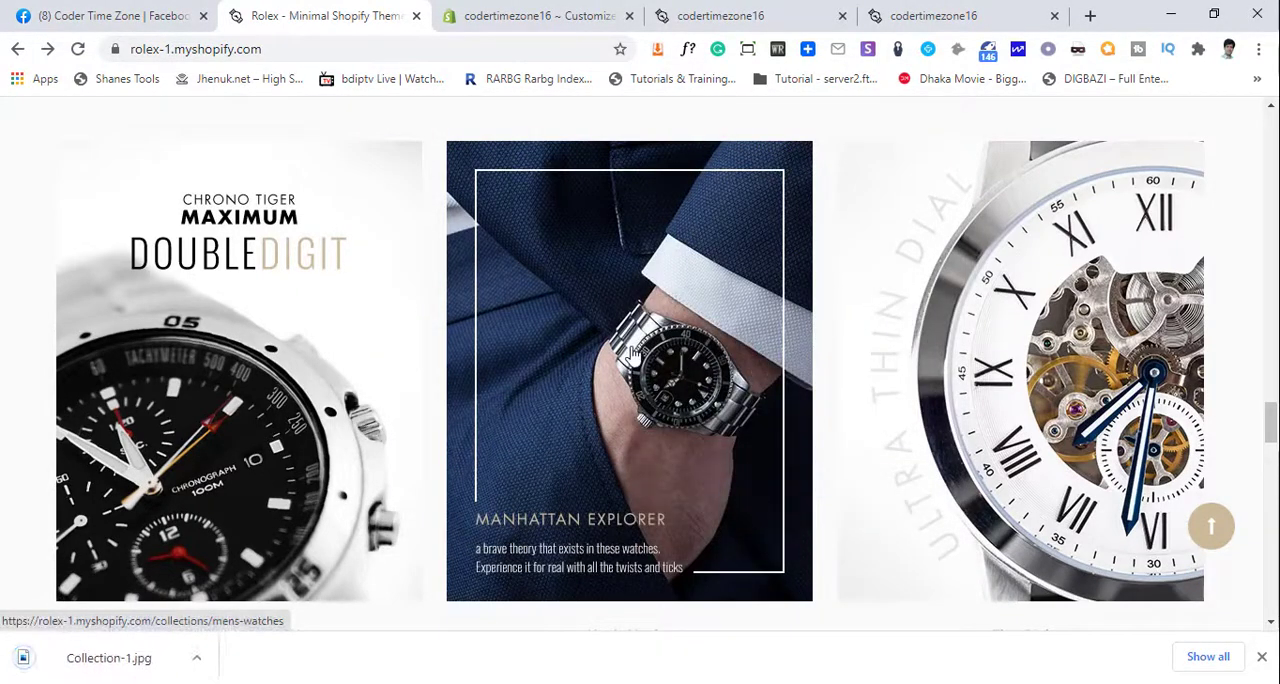
- Save the demo's Men's Maiden banner image as collection-img.jpg in the swiss eagle folder
right_click(632, 515)
left_click(710, 521)
left_click(425, 259)
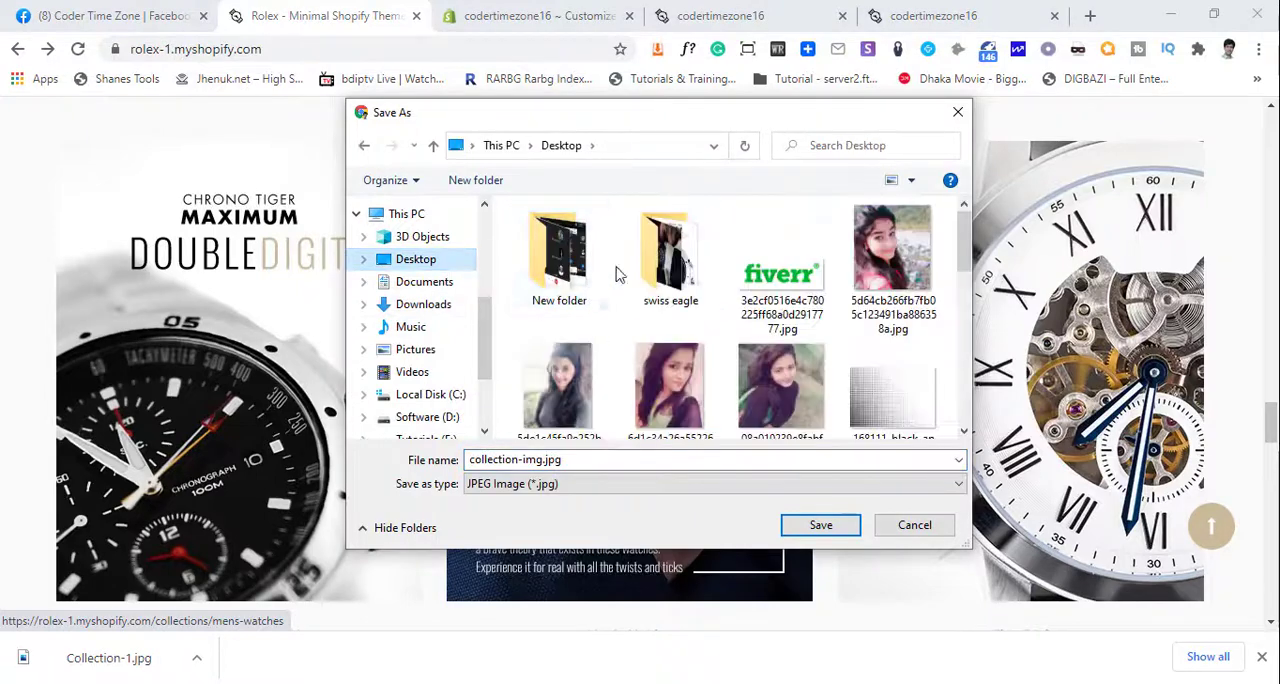
left_click(622, 268)
left_click(794, 525)
left_click(792, 524)
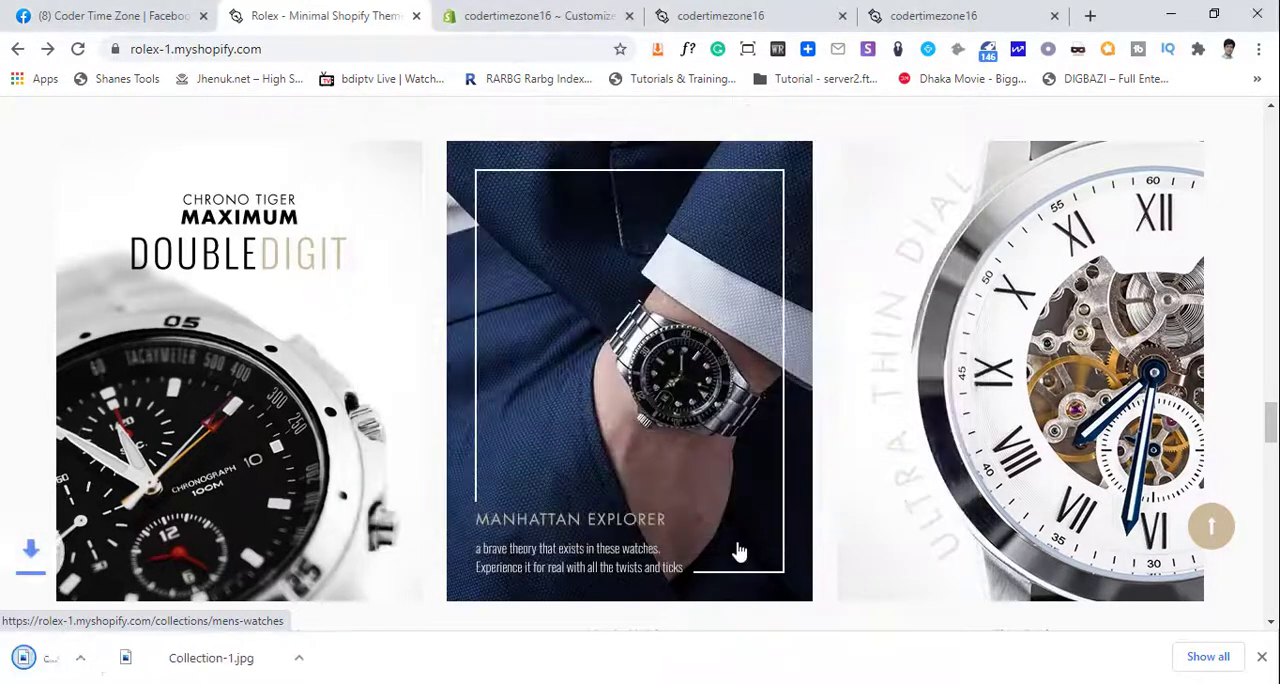
- Save the demo's Thin Dial banner image in the swiss eagle folder under its suggested collection-3 file name
right_click(912, 296)
left_click(955, 520)
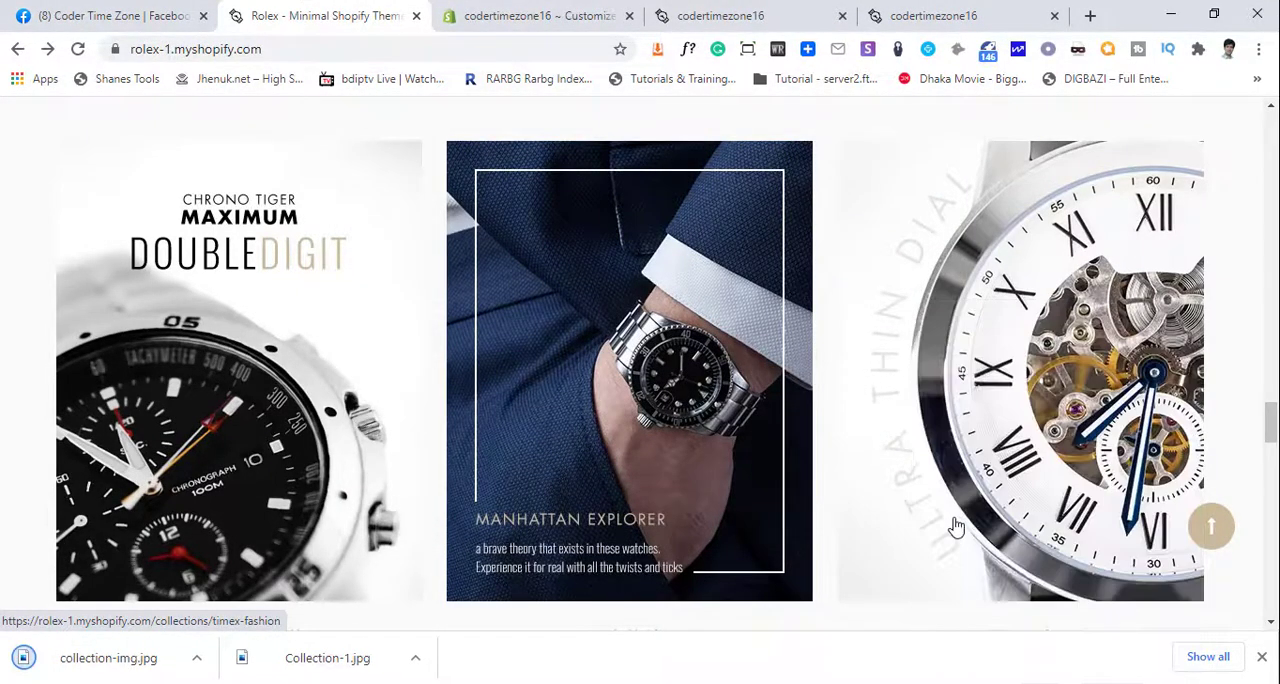
left_click(400, 259)
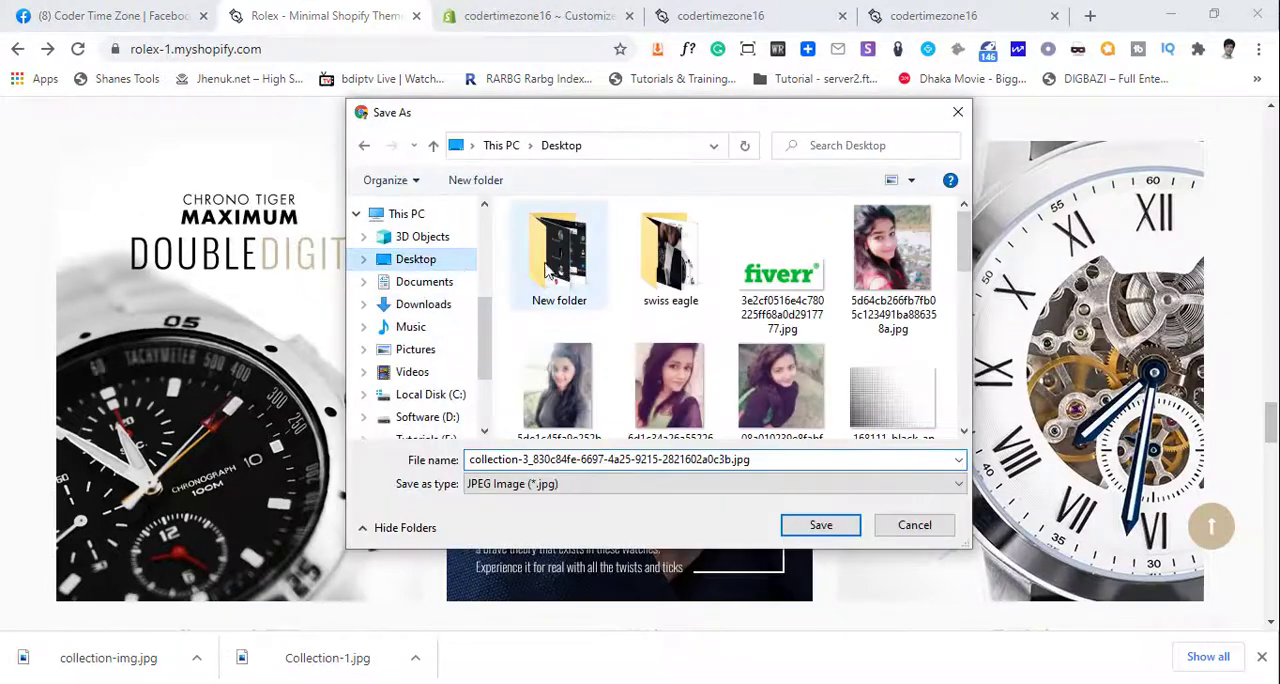
left_click(640, 260)
left_click(820, 526)
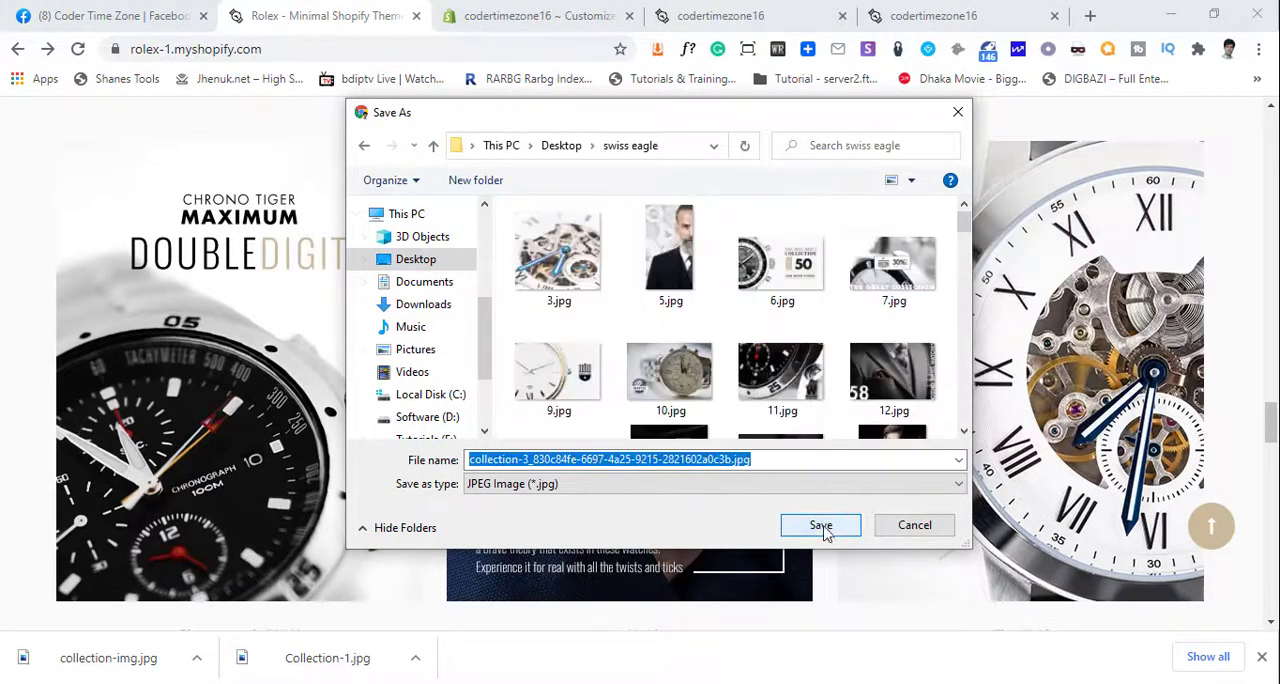
left_click(820, 526)
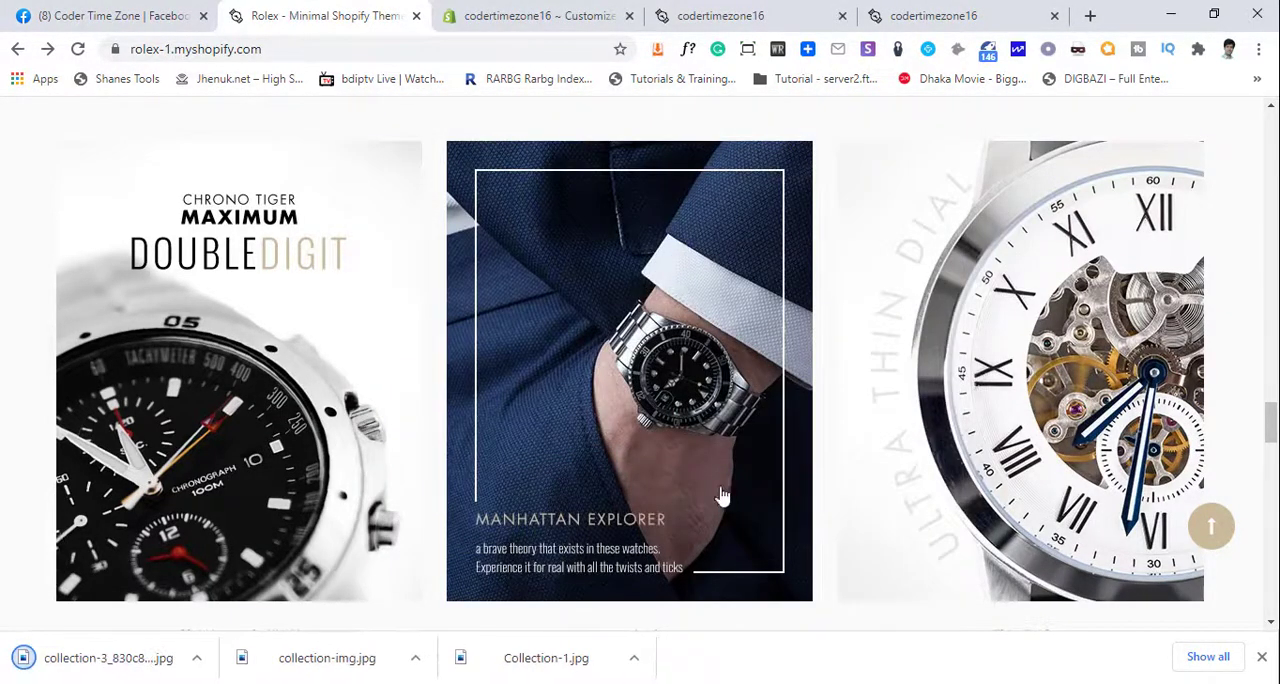
- In the theme editor, upload Collection-1.jpg from the swiss eagle folder and set it as the Chronograph 100M image in the Collection Image section
left_click(494, 15)
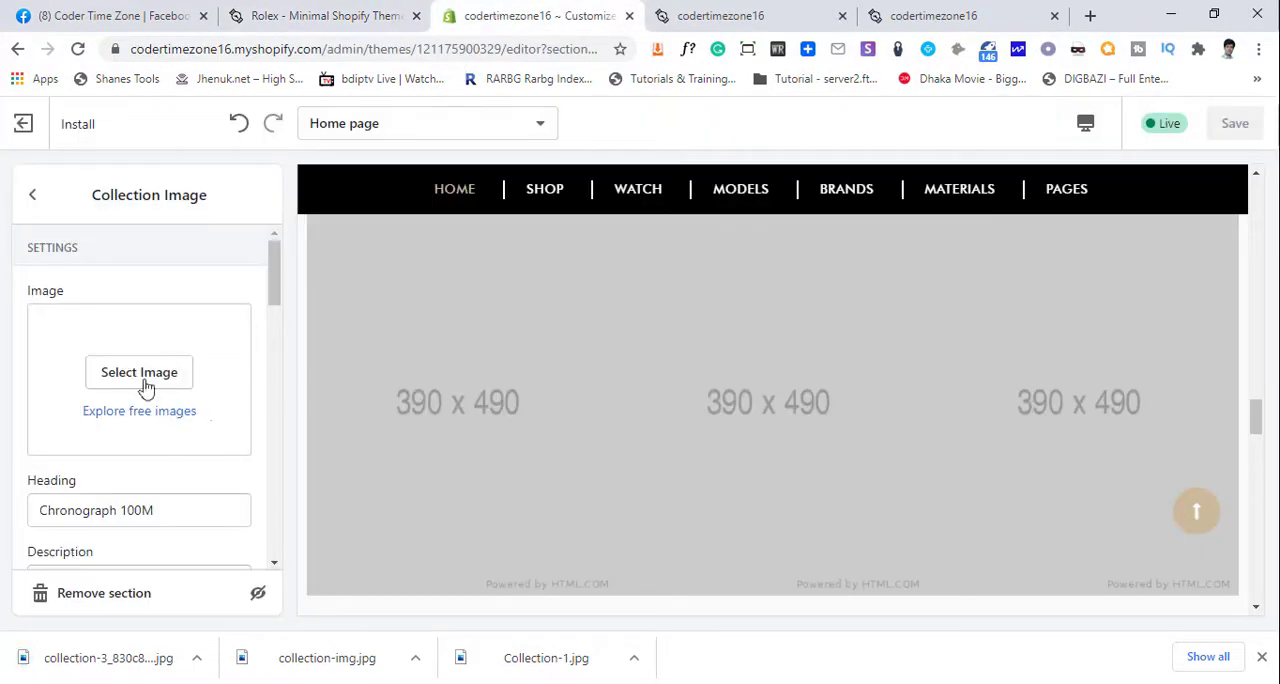
left_click(134, 374)
left_click(100, 349)
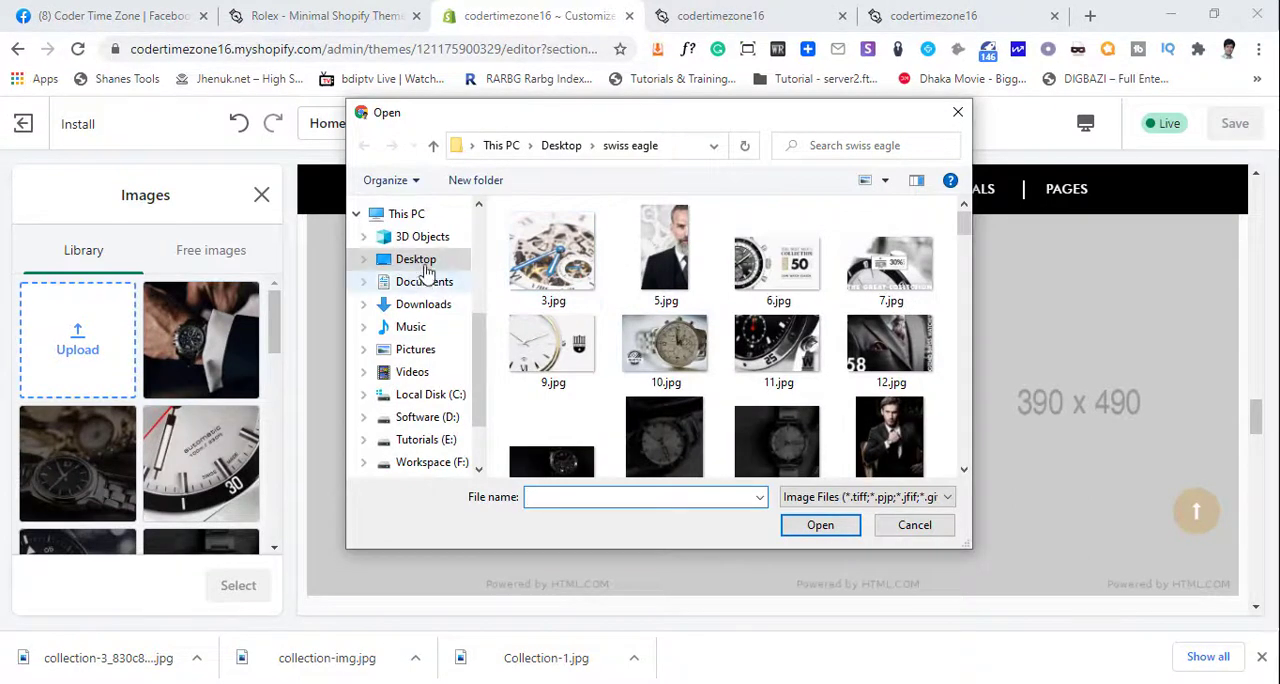
left_click(415, 259)
double_click(680, 265)
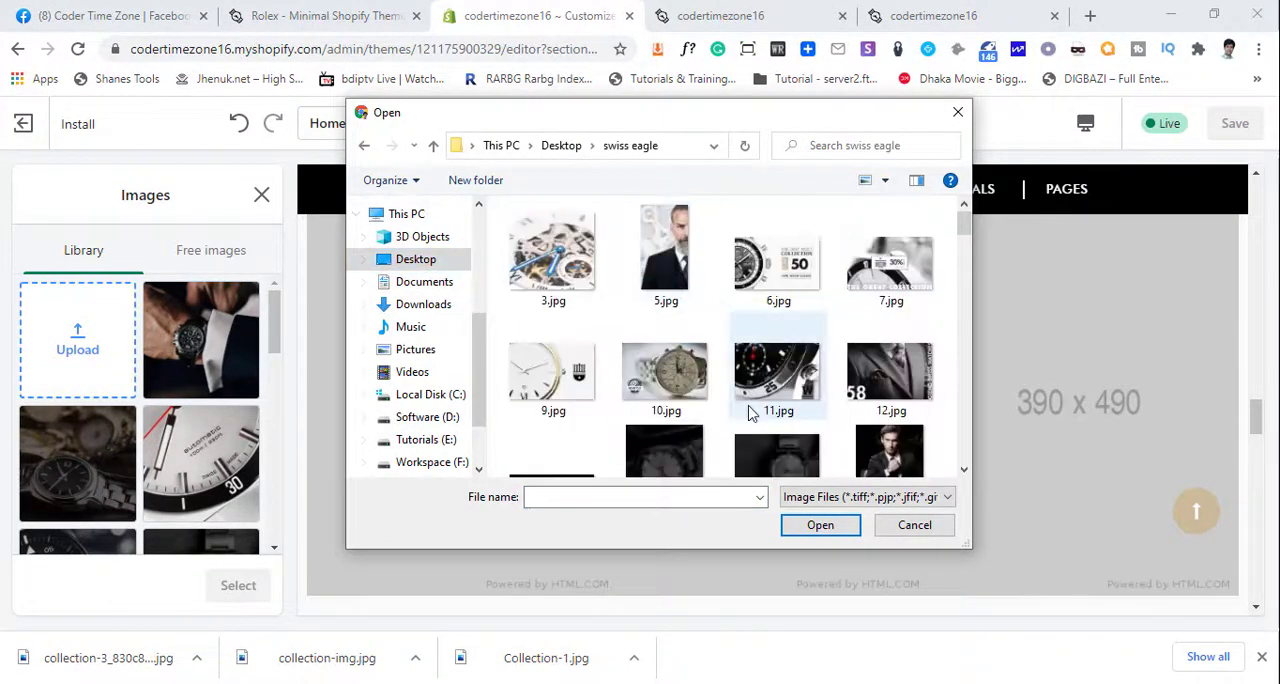
left_click(752, 380)
scroll(752, 414, "down", 3)
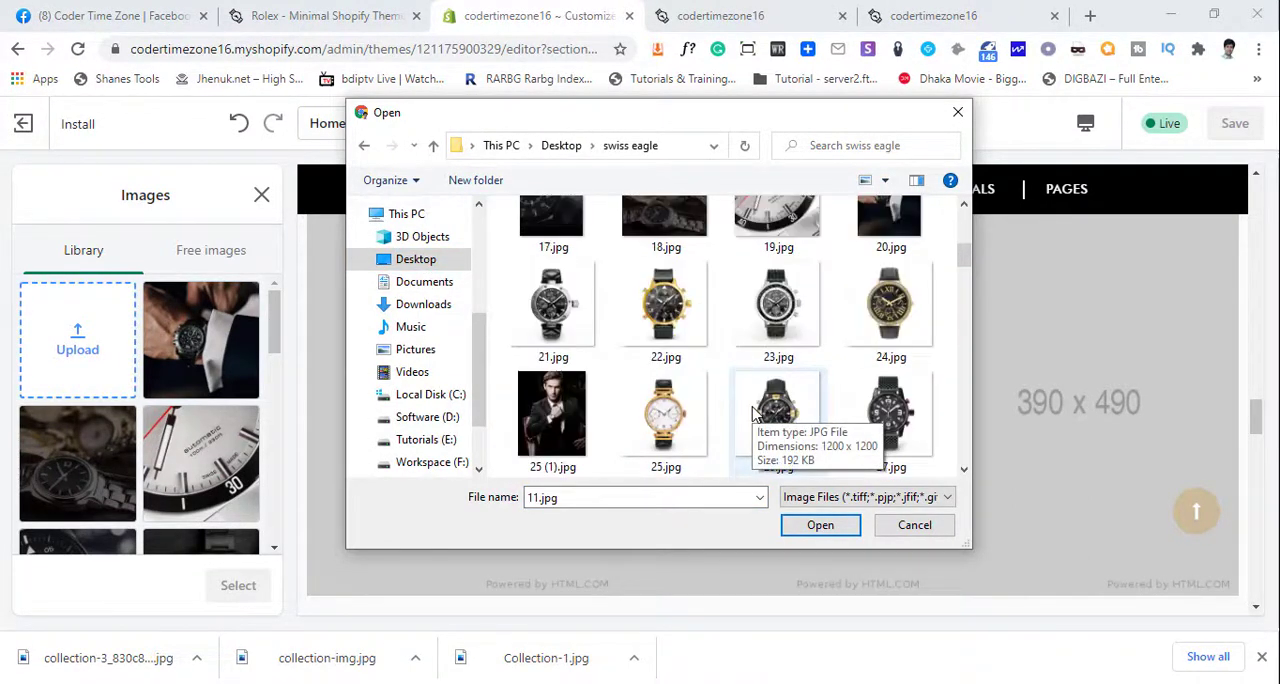
scroll(752, 410, "down", 20)
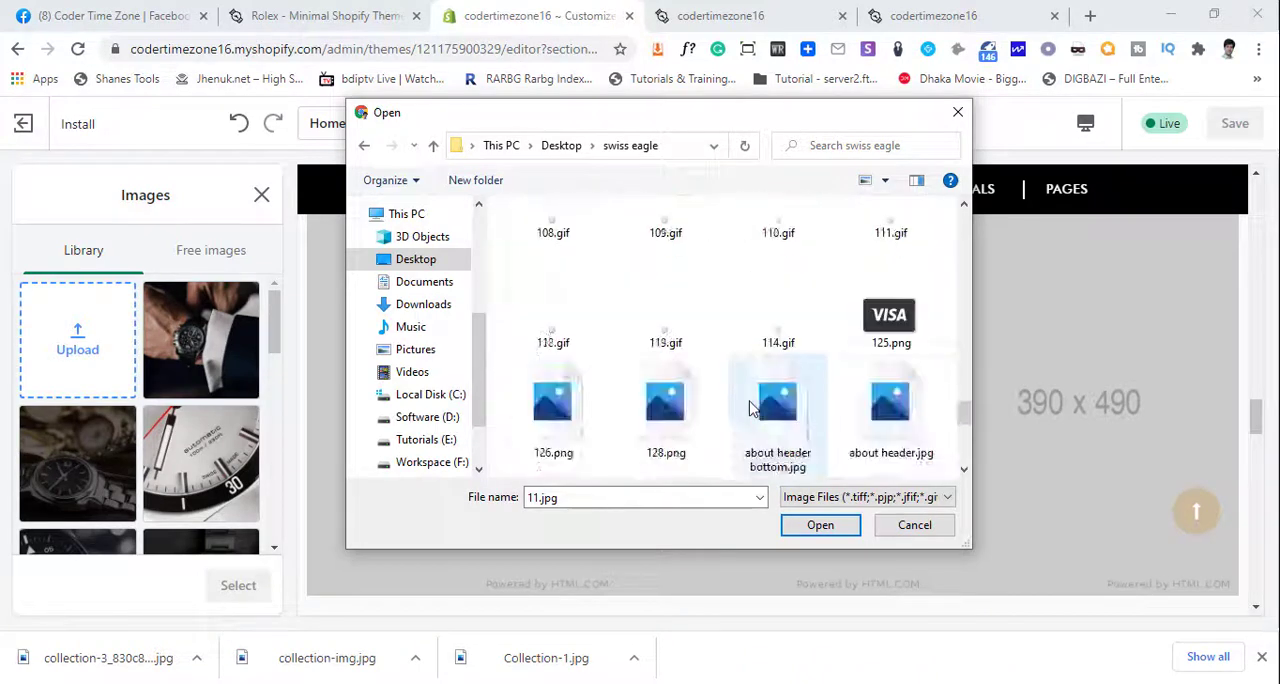
scroll(752, 406, "down", 3)
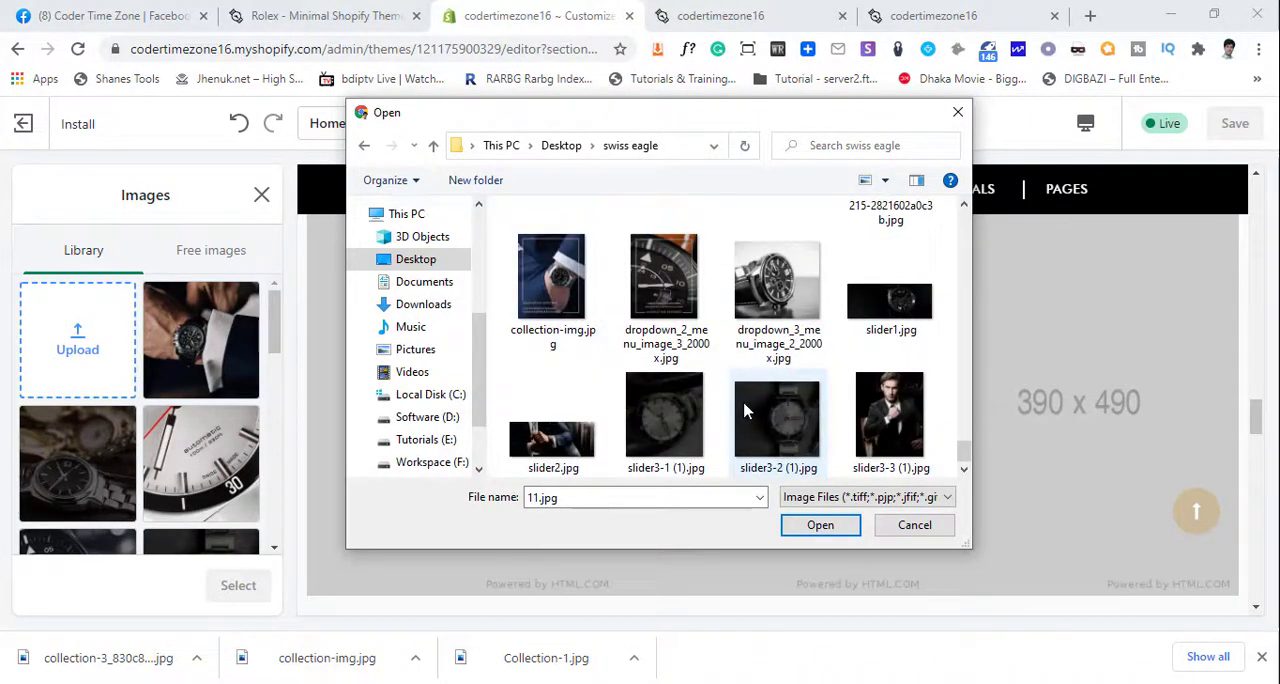
scroll(745, 410, "up", 1)
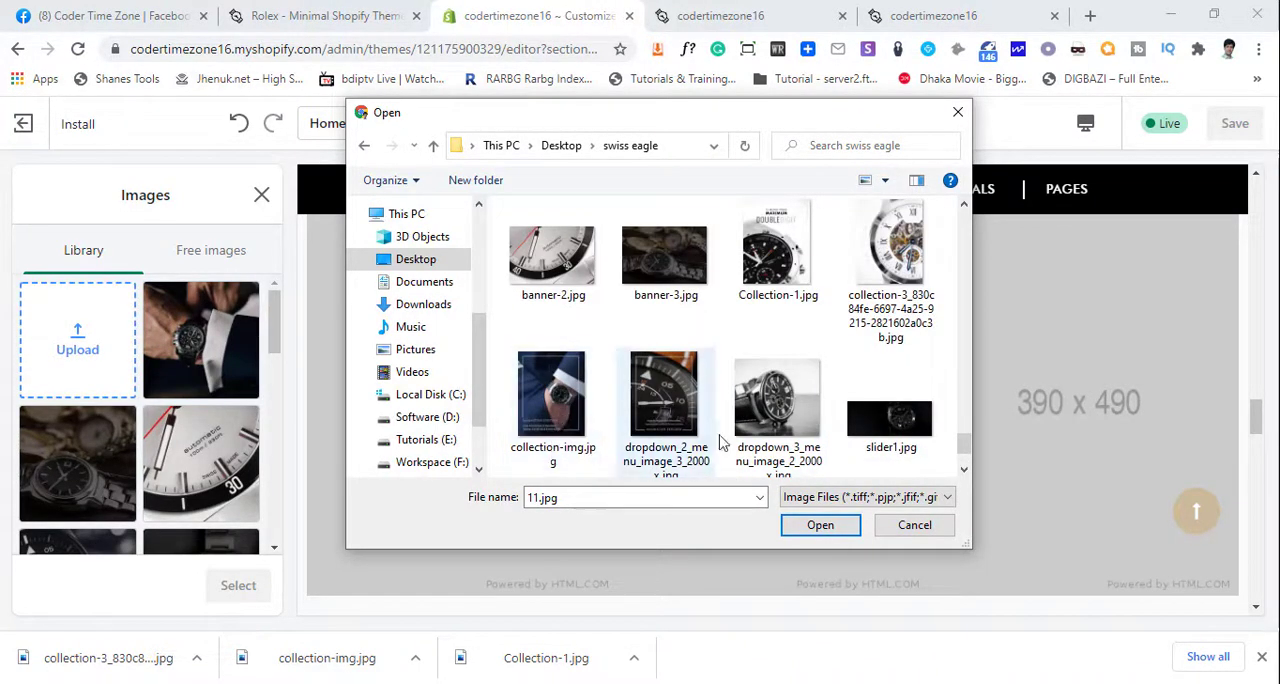
left_click(785, 272)
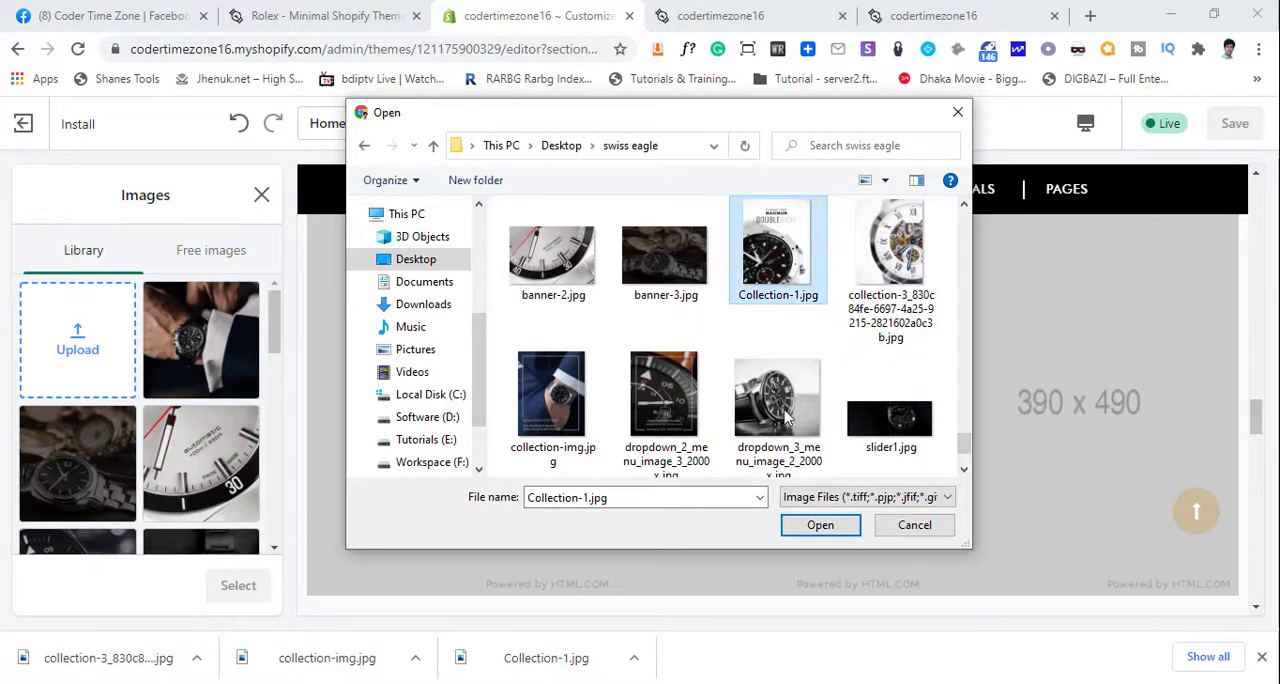
left_click(822, 525)
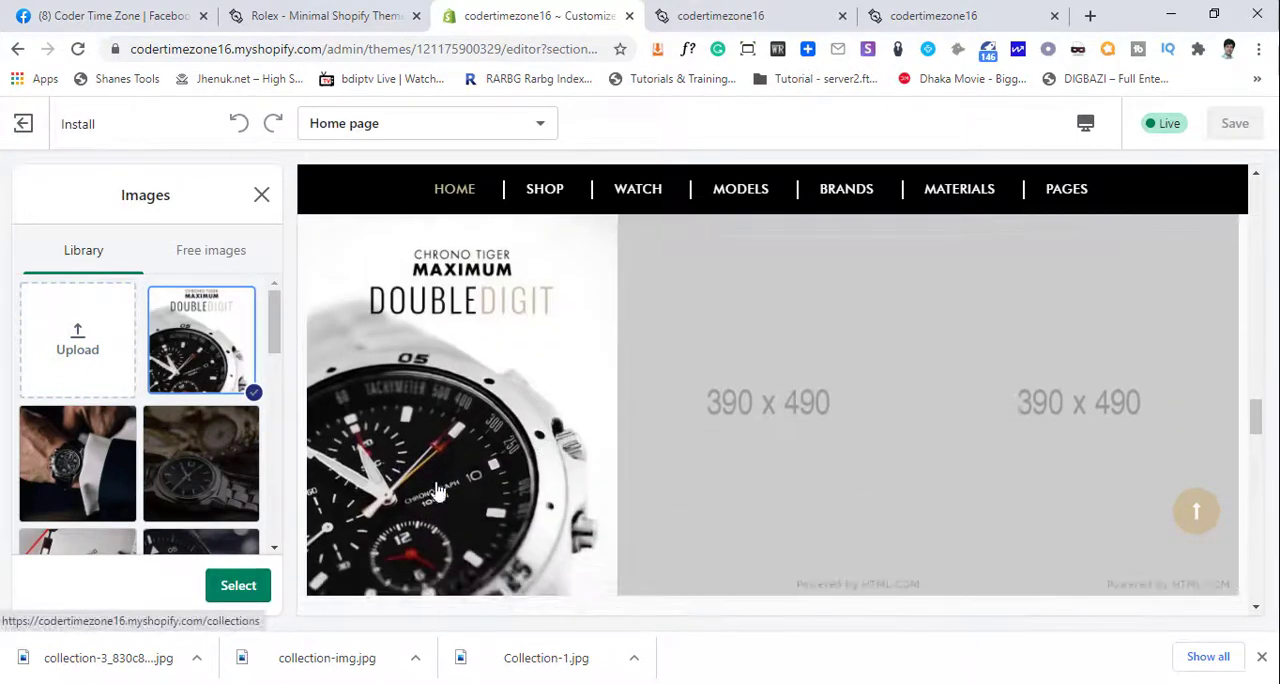
left_click(232, 586)
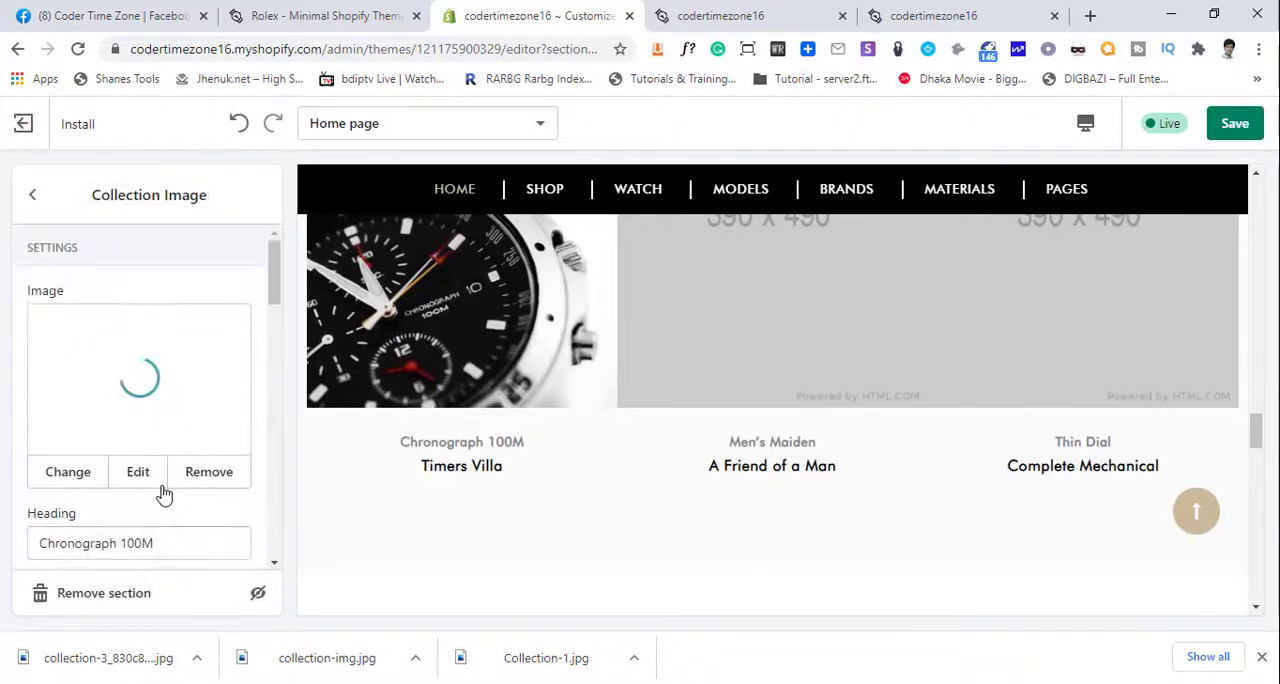
- Upload collection-img.jpg from the swiss eagle folder and set it as the Men's Maiden image in the Collection Image section
scroll(160, 492, "down", 5)
scroll(162, 492, "down", 2)
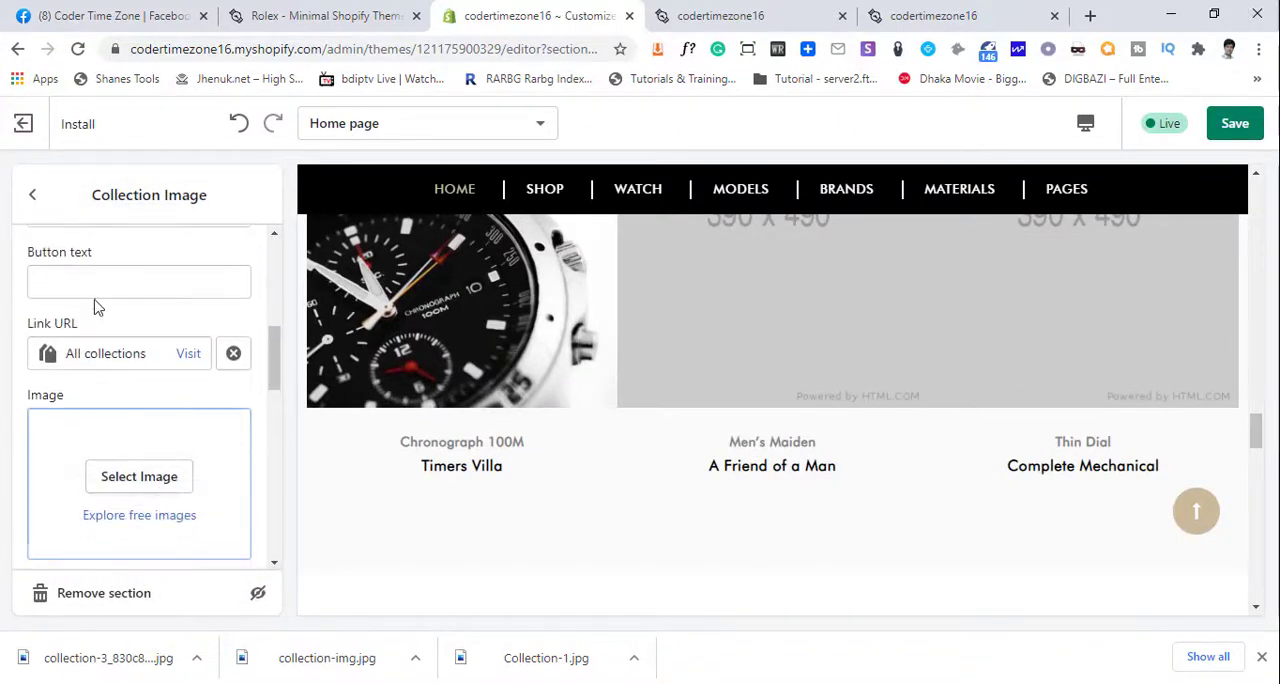
left_click(143, 475)
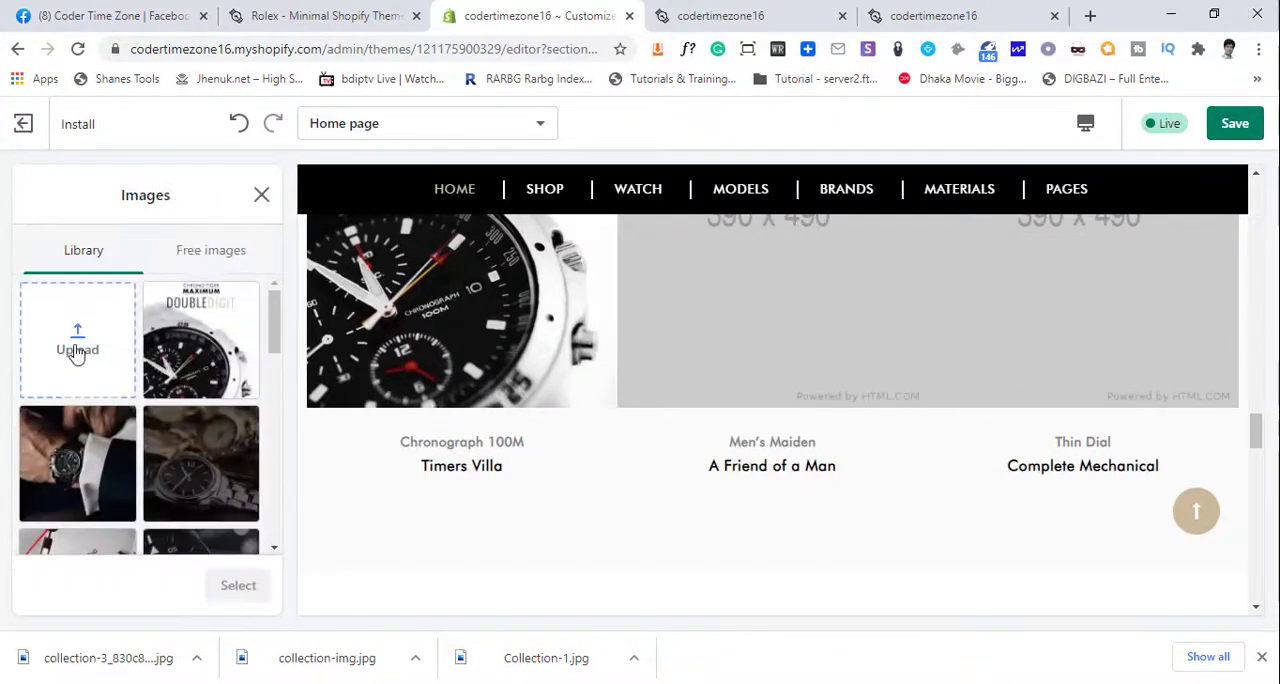
left_click(77, 352)
left_click(663, 345)
scroll(723, 427, "down", 3)
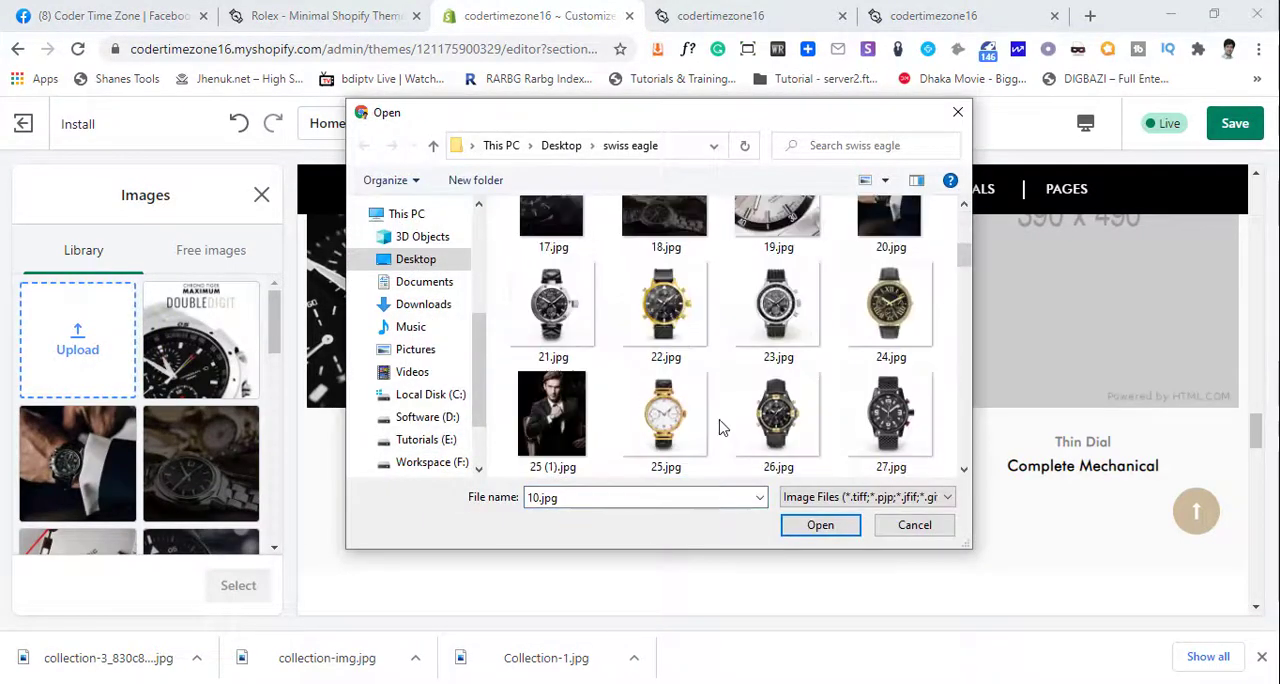
scroll(720, 430, "down", 15)
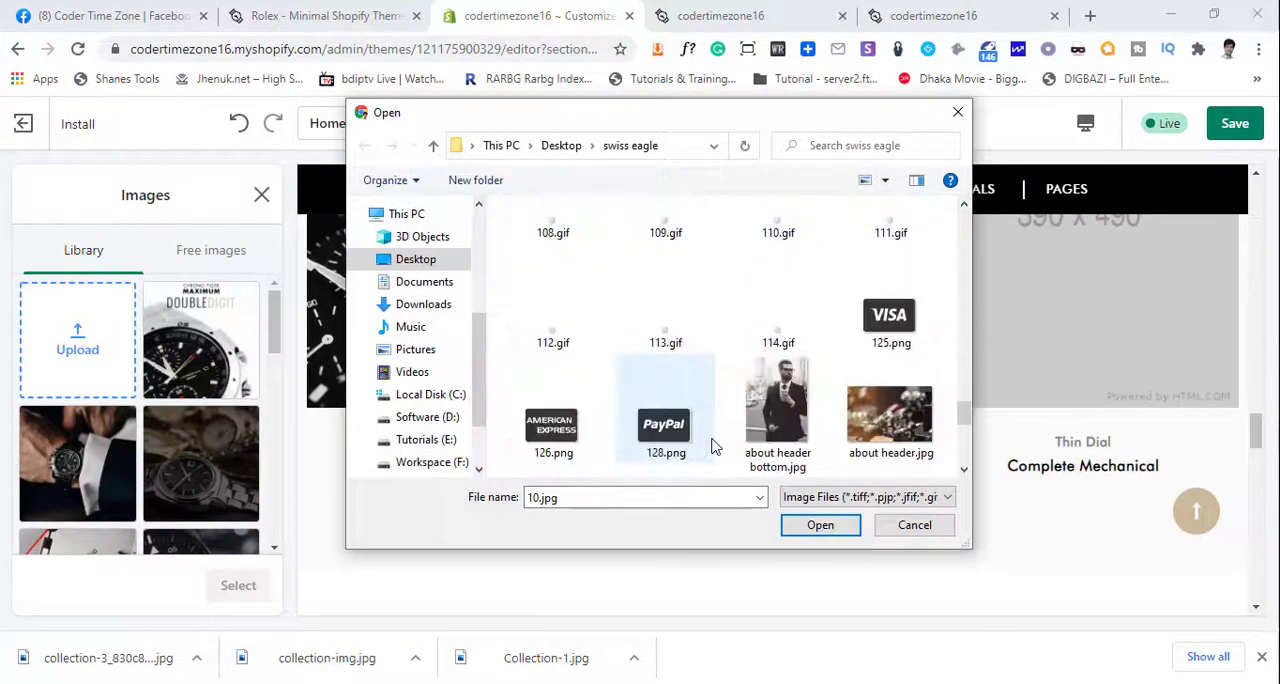
scroll(715, 447, "down", 6)
left_click(561, 293)
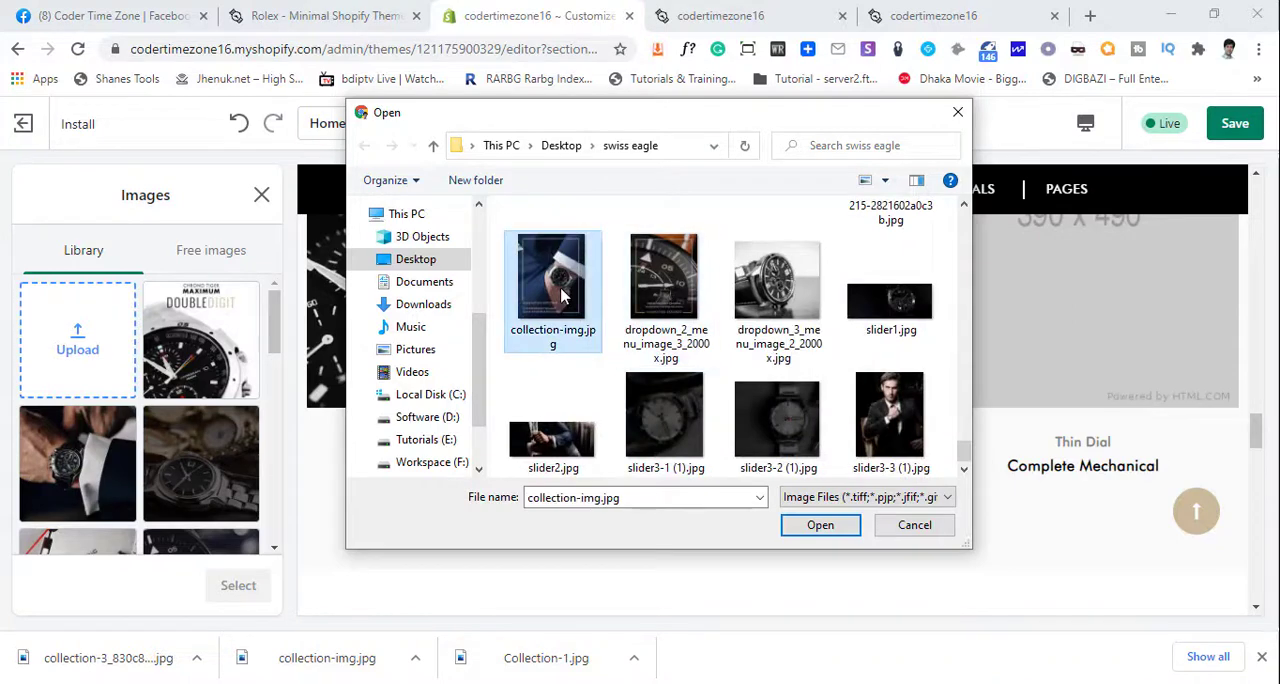
left_click(820, 525)
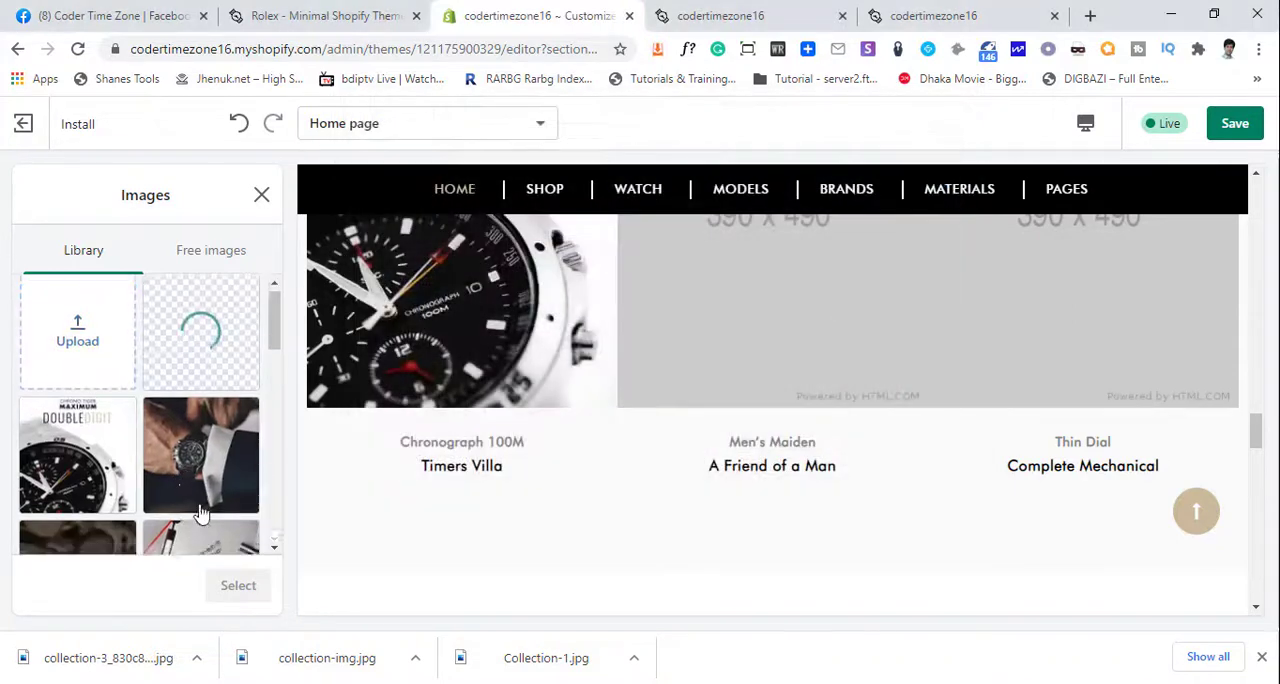
scroll(226, 505, "down", 1)
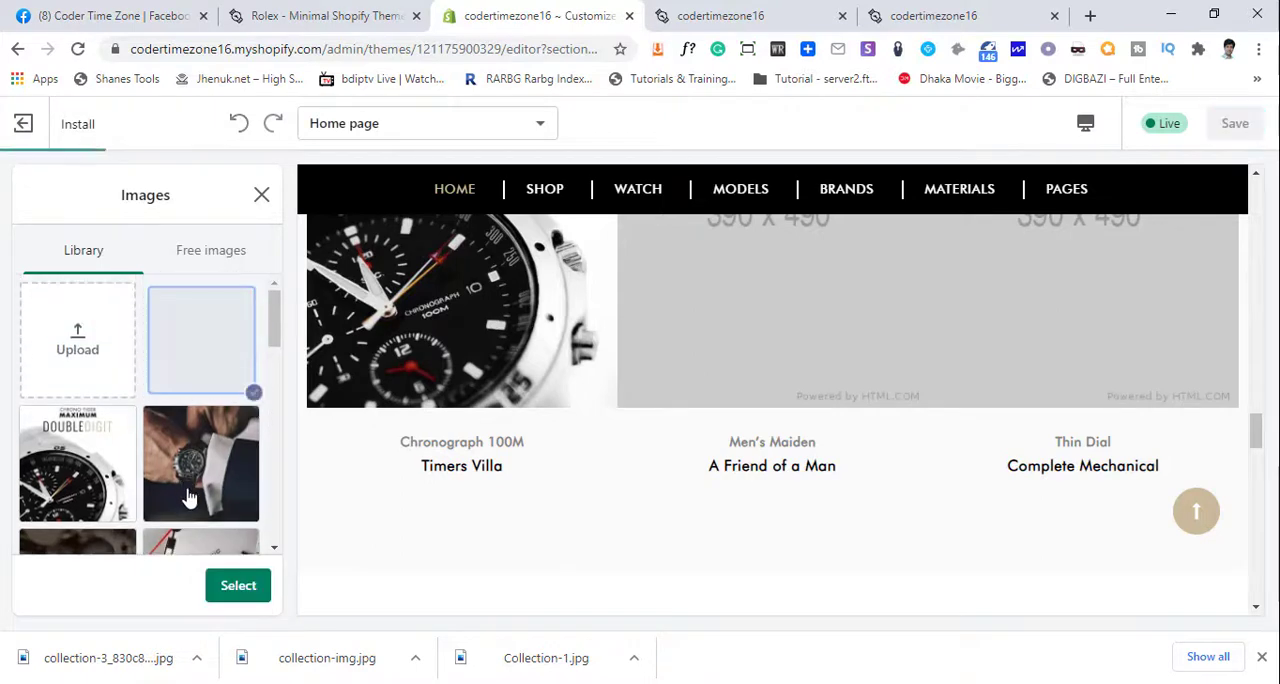
left_click(243, 585)
scroll(143, 487, "down", 5)
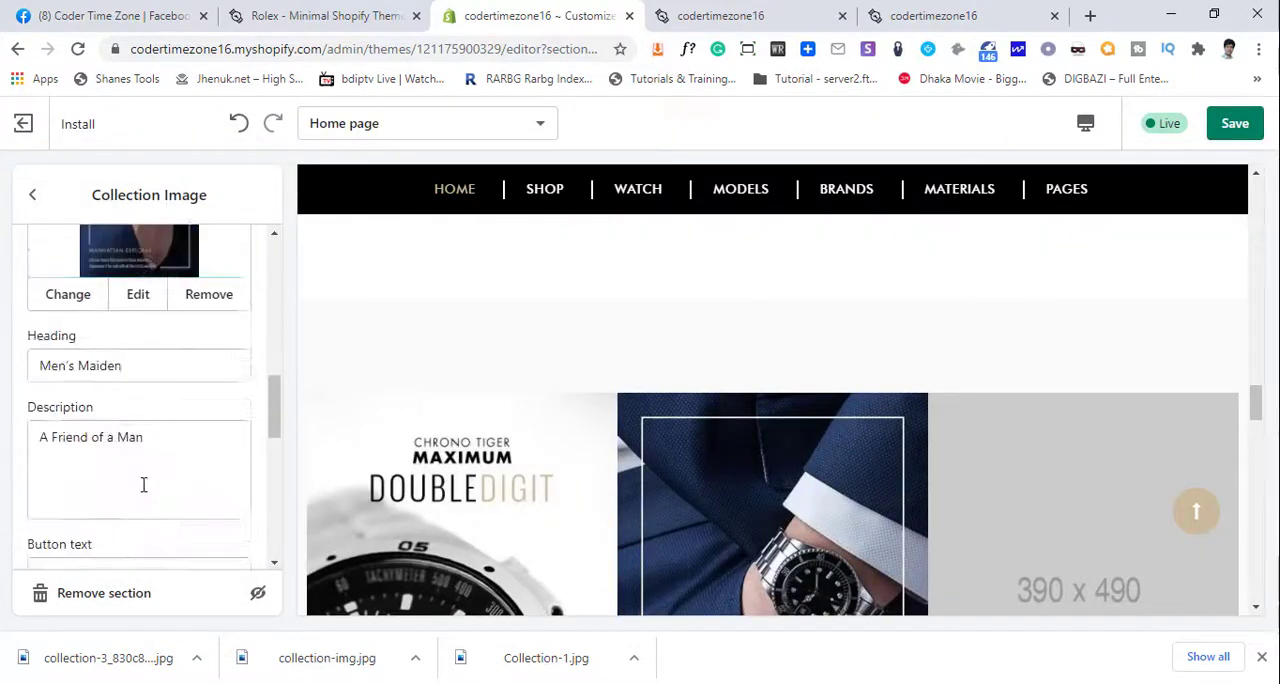
left_click(143, 487)
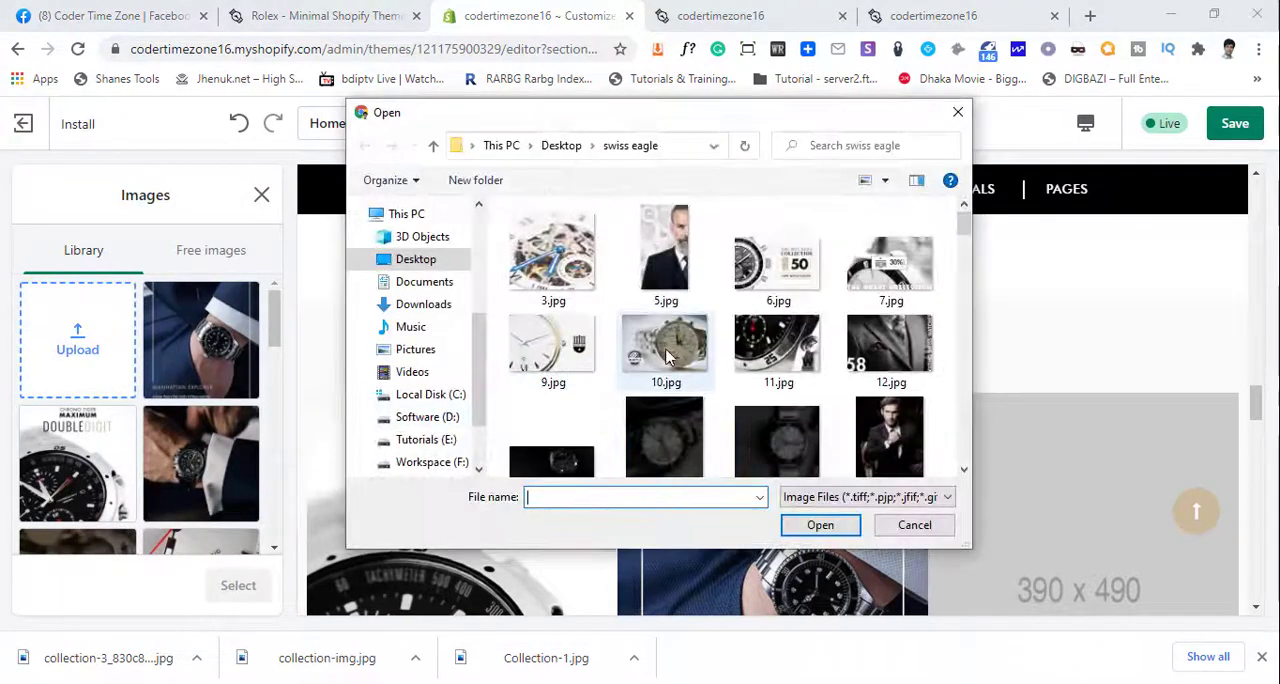
left_click(667, 350)
scroll(681, 381, "down", 3)
scroll(681, 381, "down", 15)
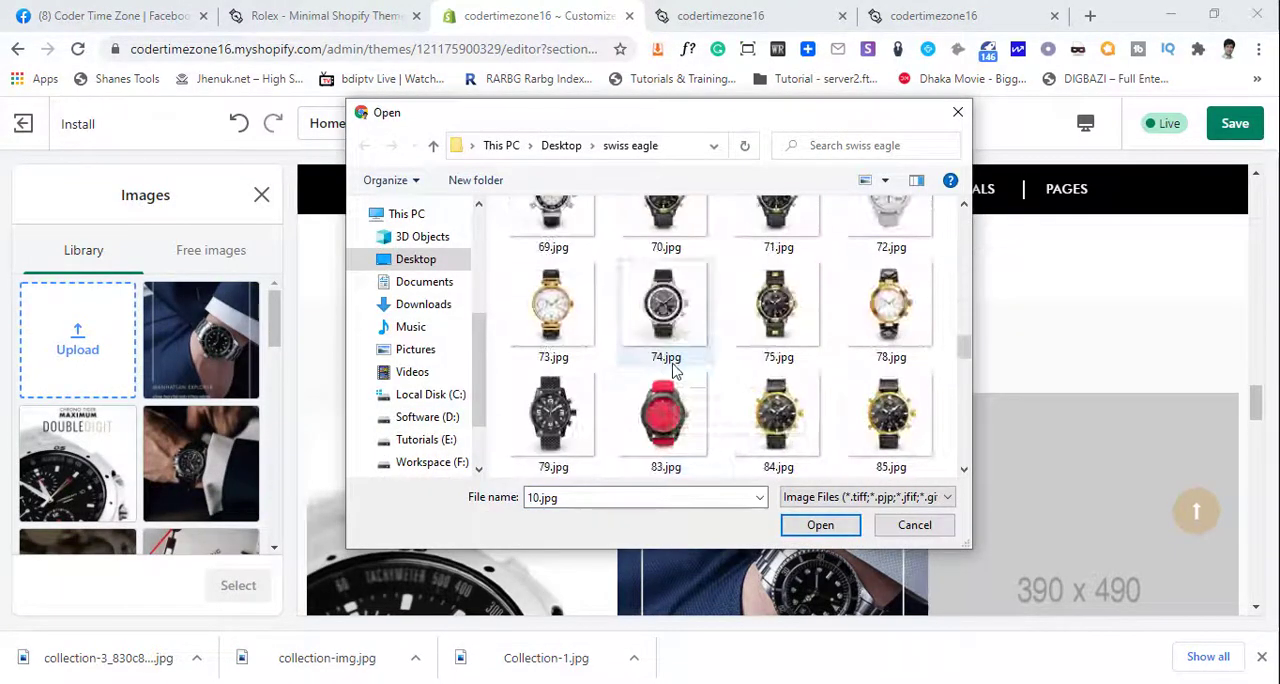
scroll(655, 368, "down", 5)
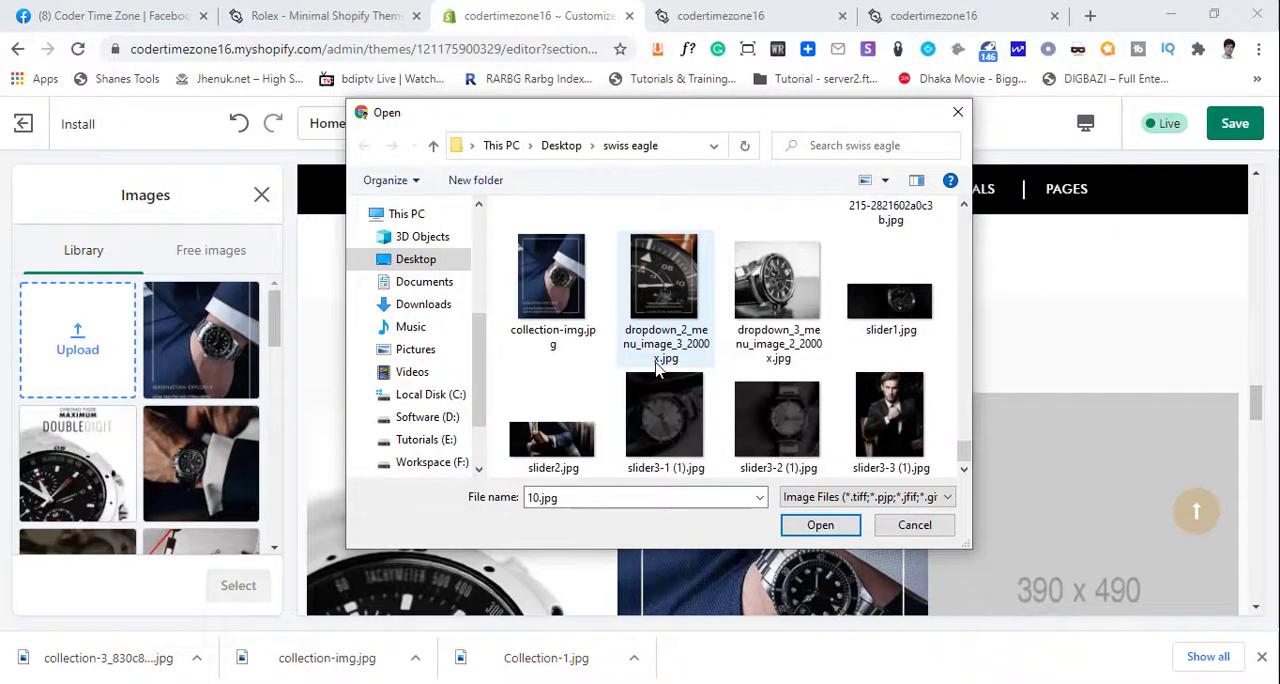
scroll(770, 300, "up", 2)
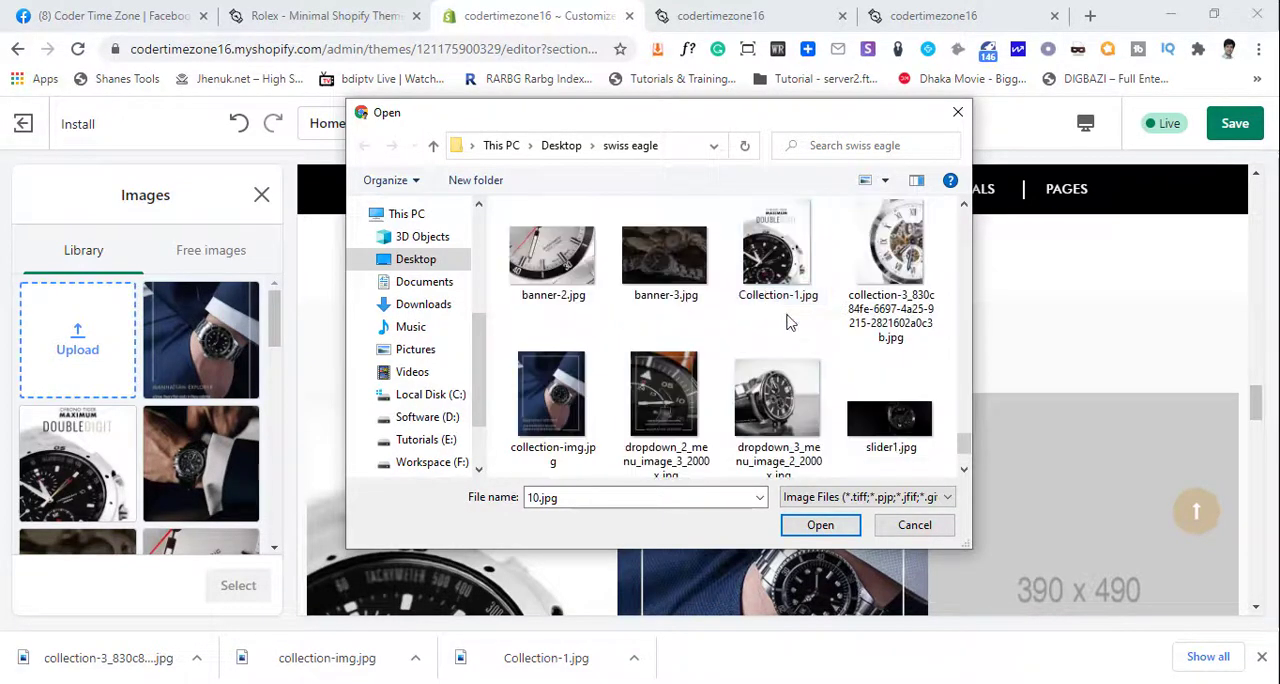
left_click(914, 265)
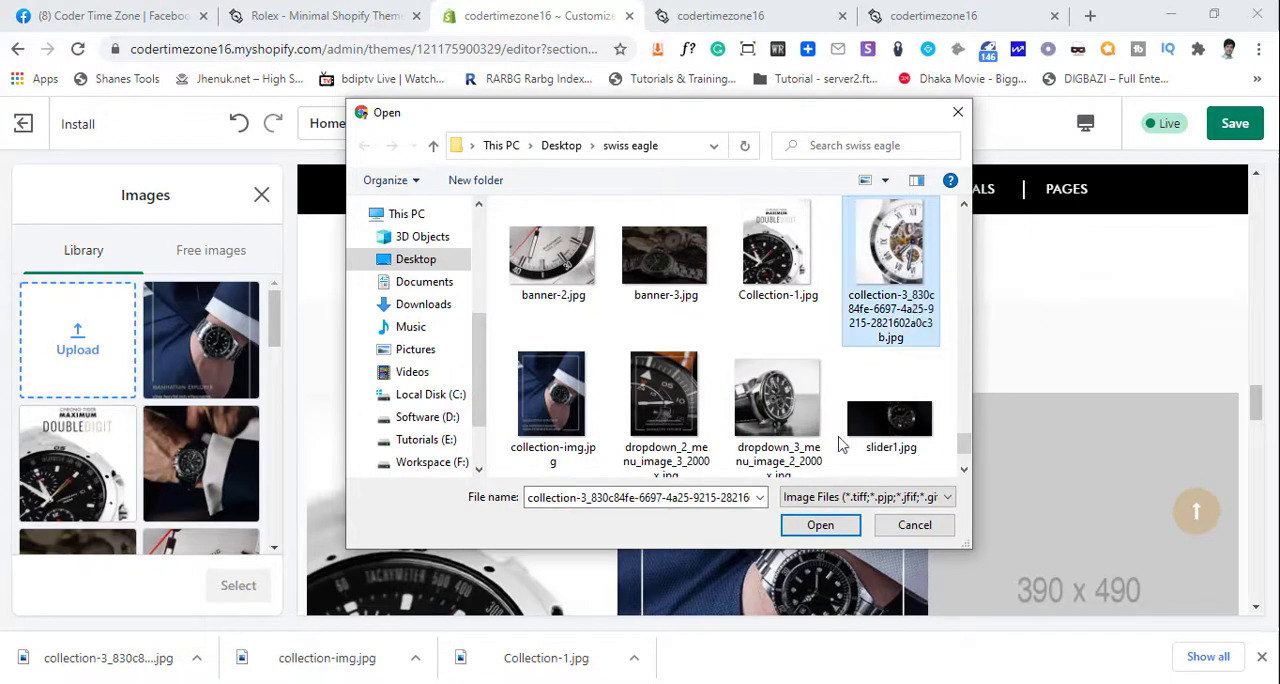
left_click(820, 526)
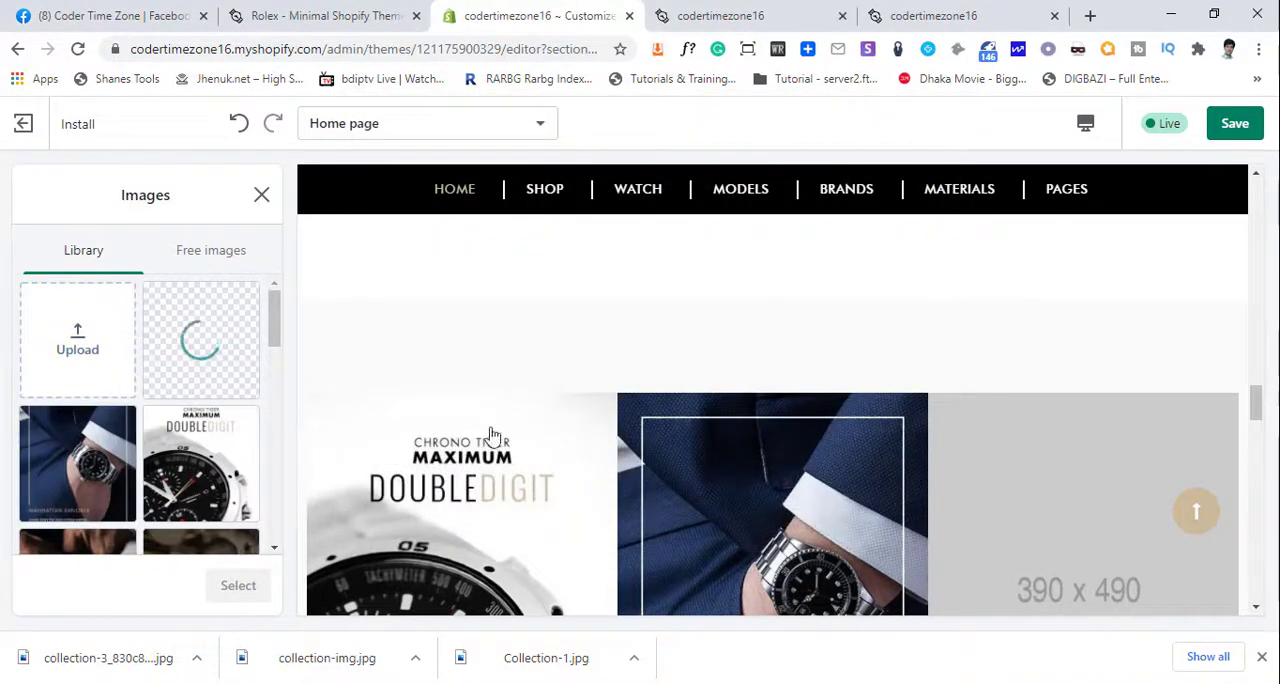
scroll(565, 443, "down", 3)
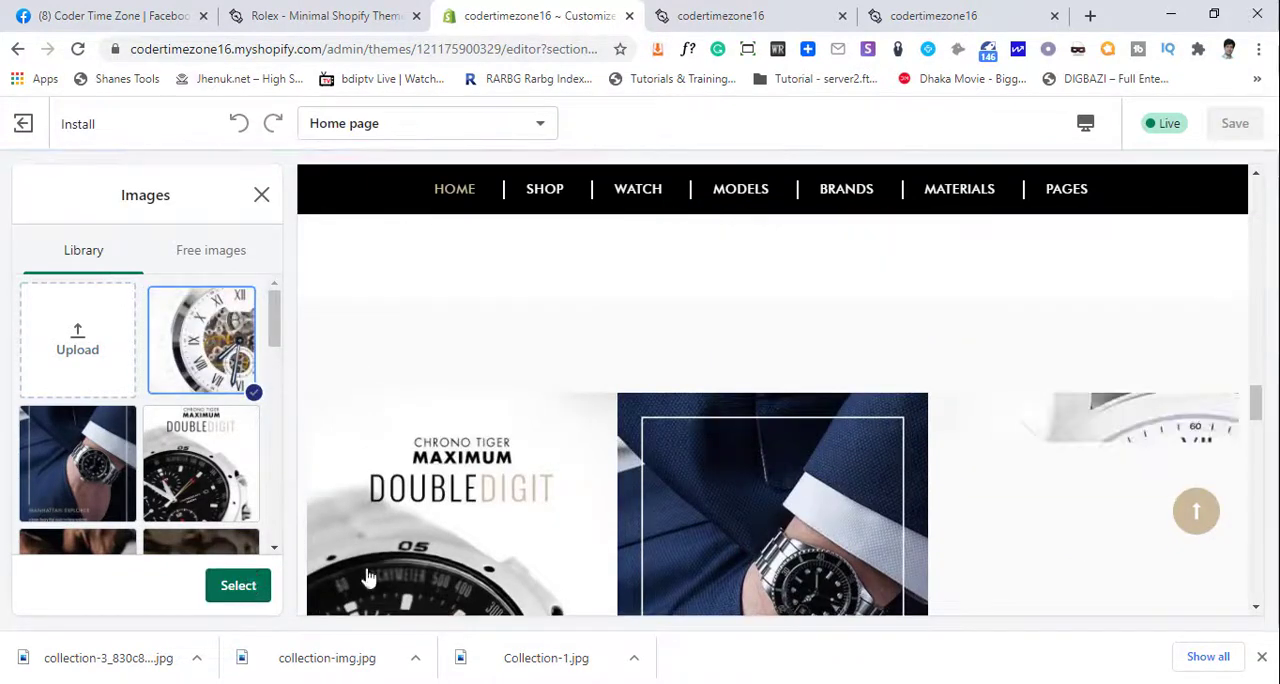
scroll(540, 505, "down", 1)
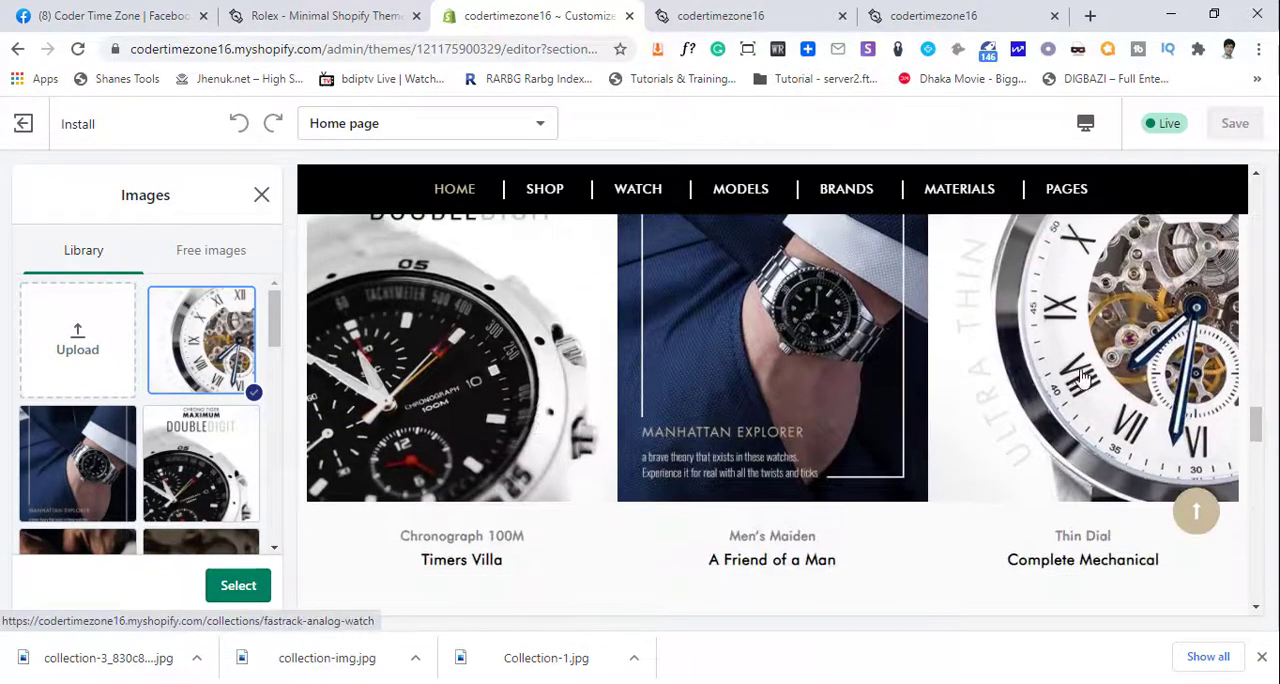
left_click(238, 587)
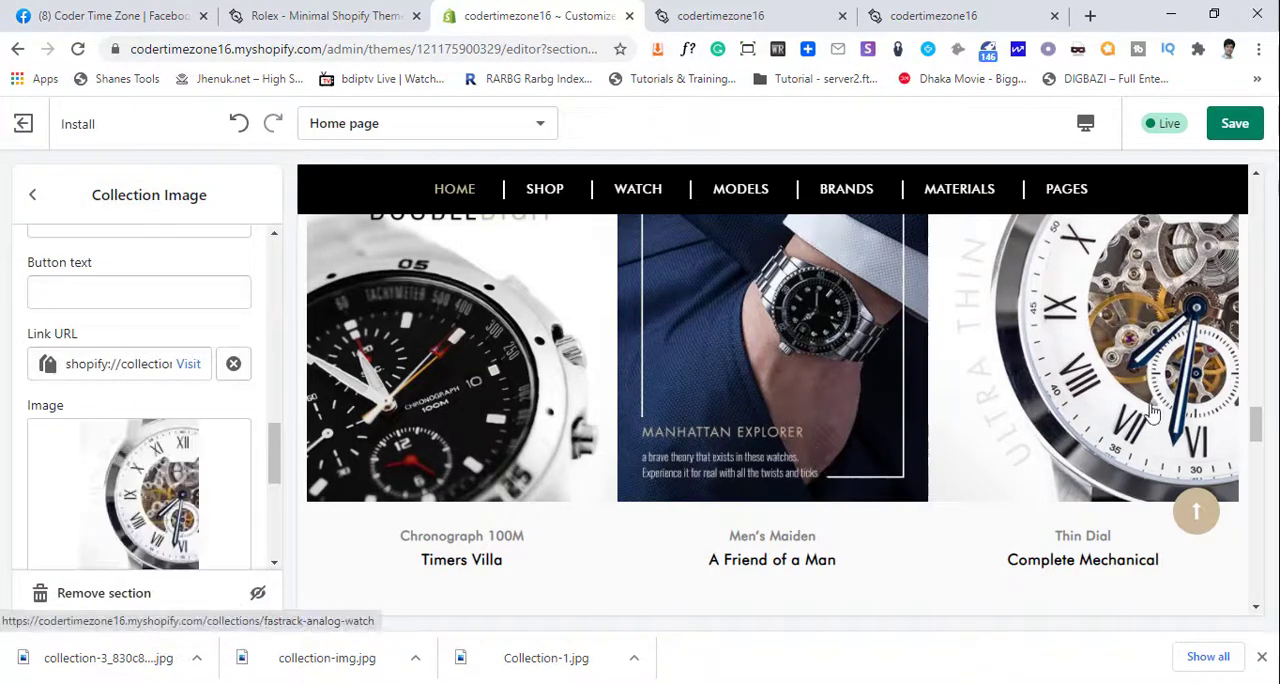
- Save the theme changes and reload the storefront preview to check the three collection images on the home page
scroll(730, 400, "up", 1)
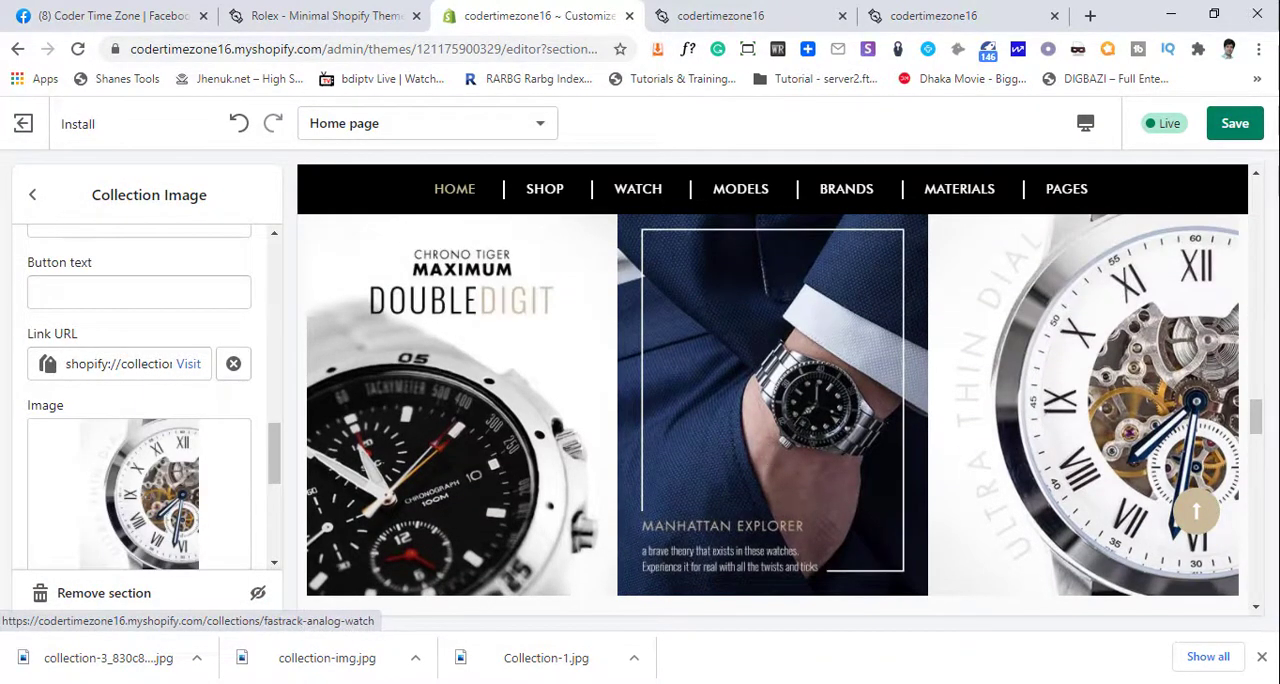
left_click(1235, 123)
left_click(720, 15)
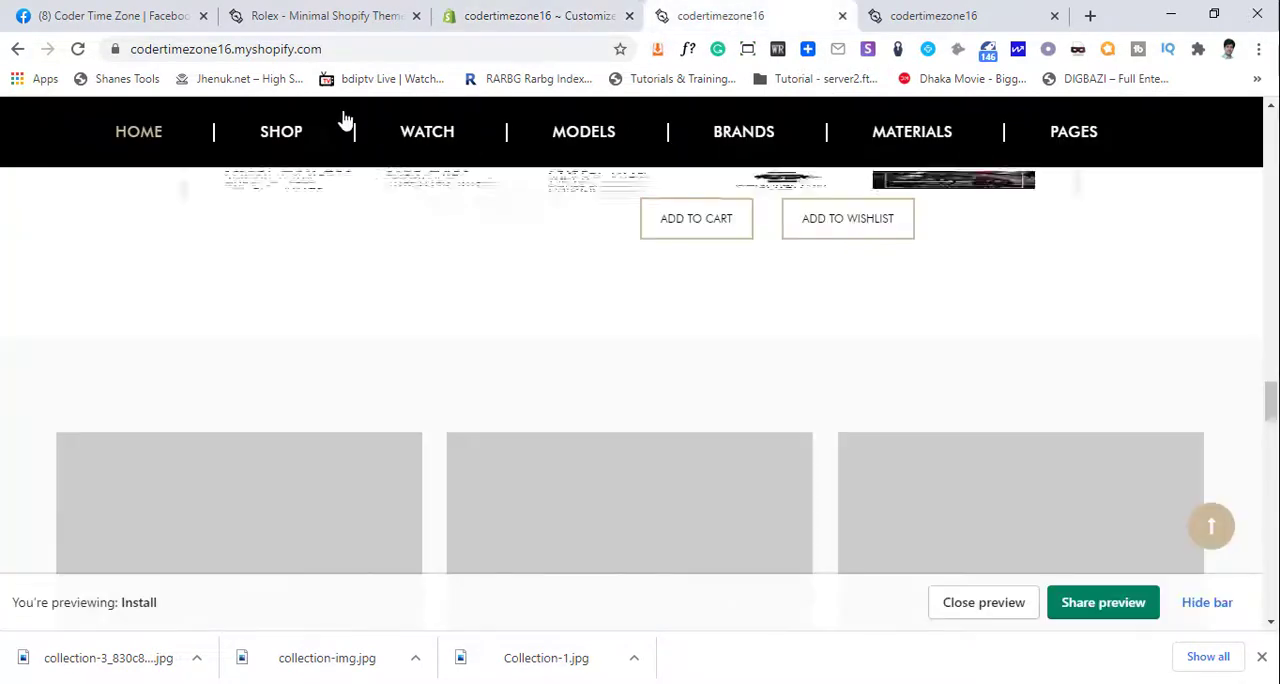
left_click(77, 48)
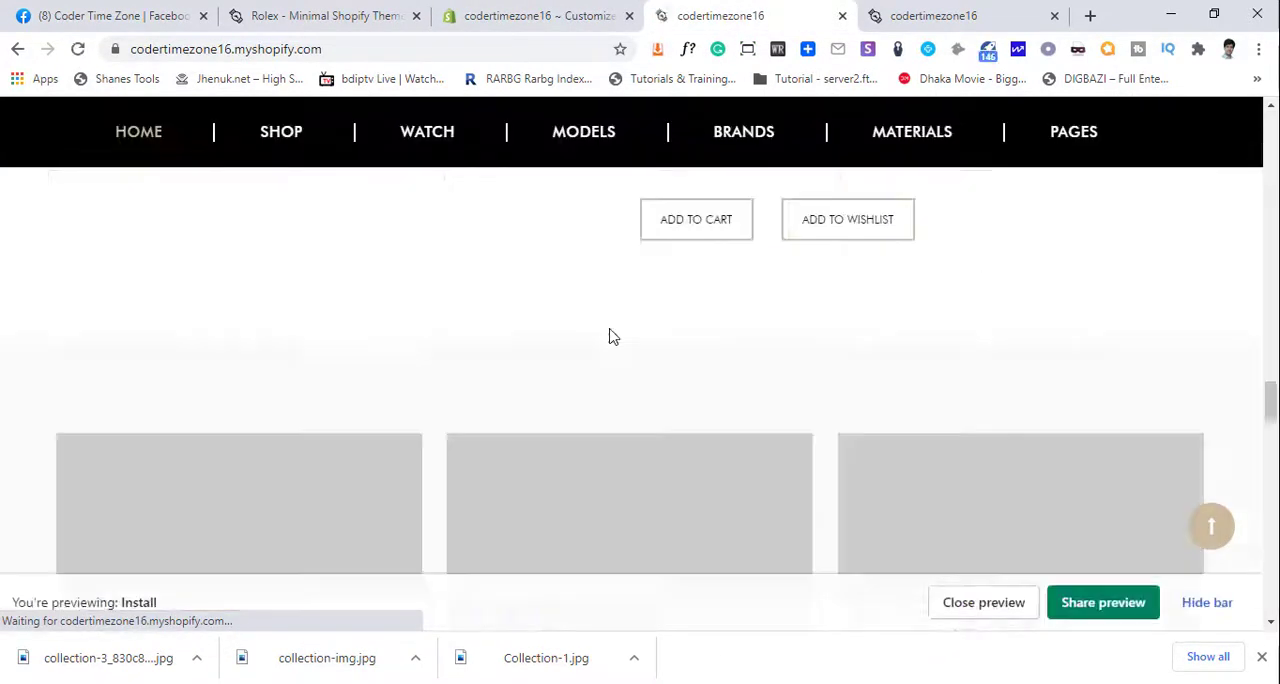
scroll(814, 378, "down", 5)
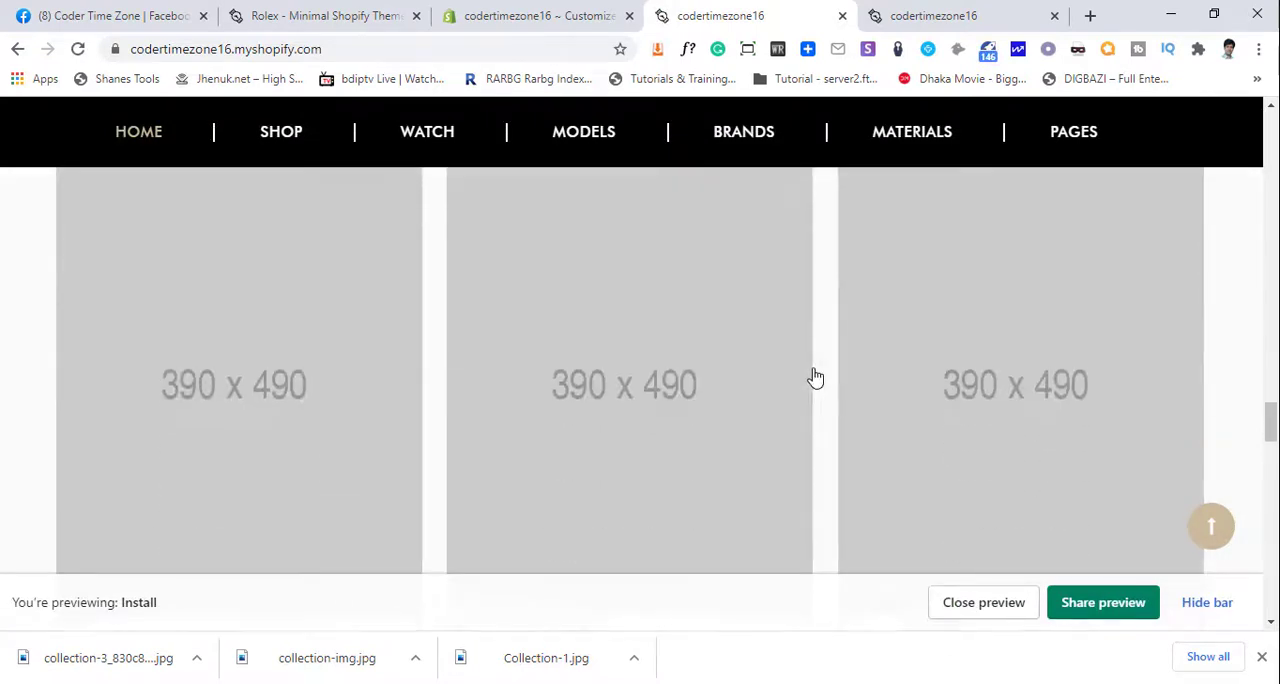
scroll(814, 376, "up", 2)
left_click(78, 48)
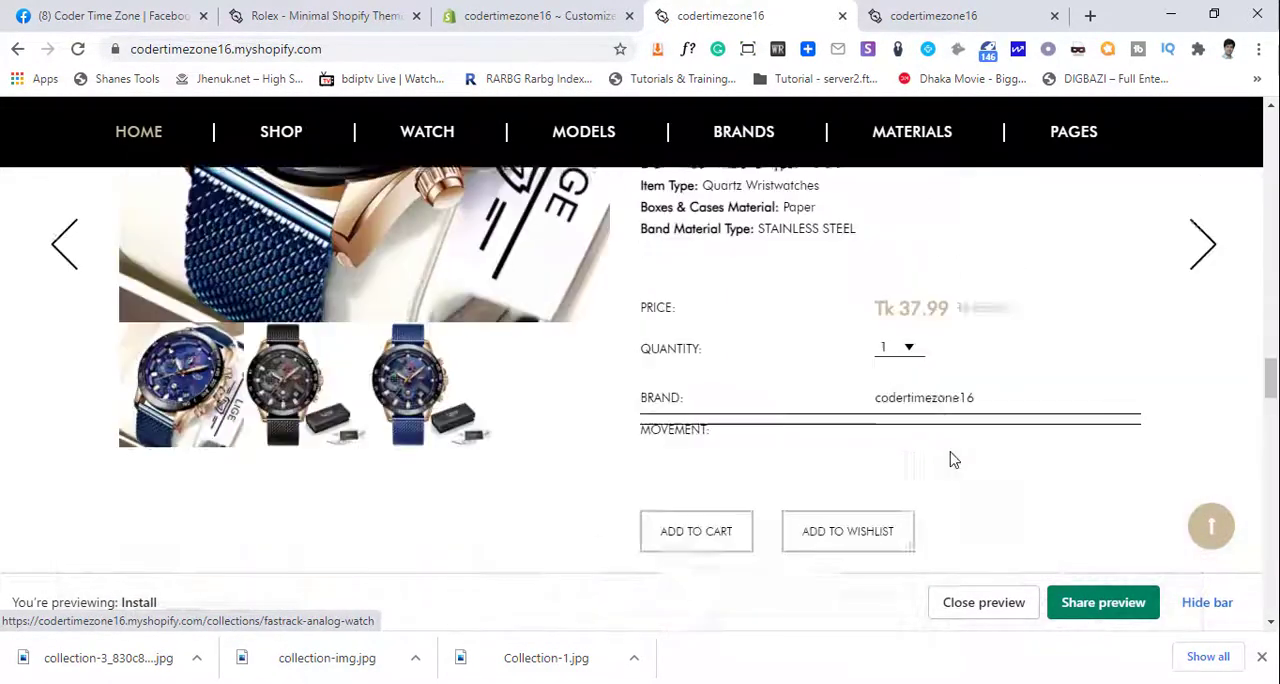
scroll(953, 463, "down", 8)
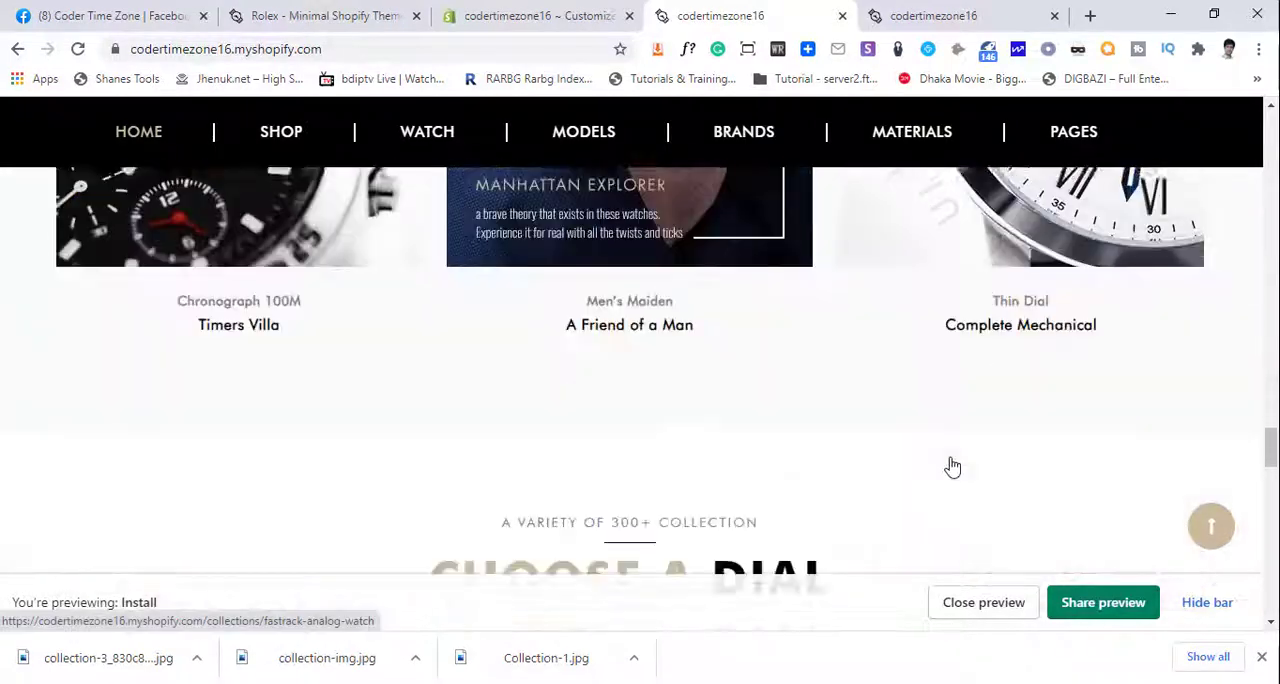
key("alt+Tab")
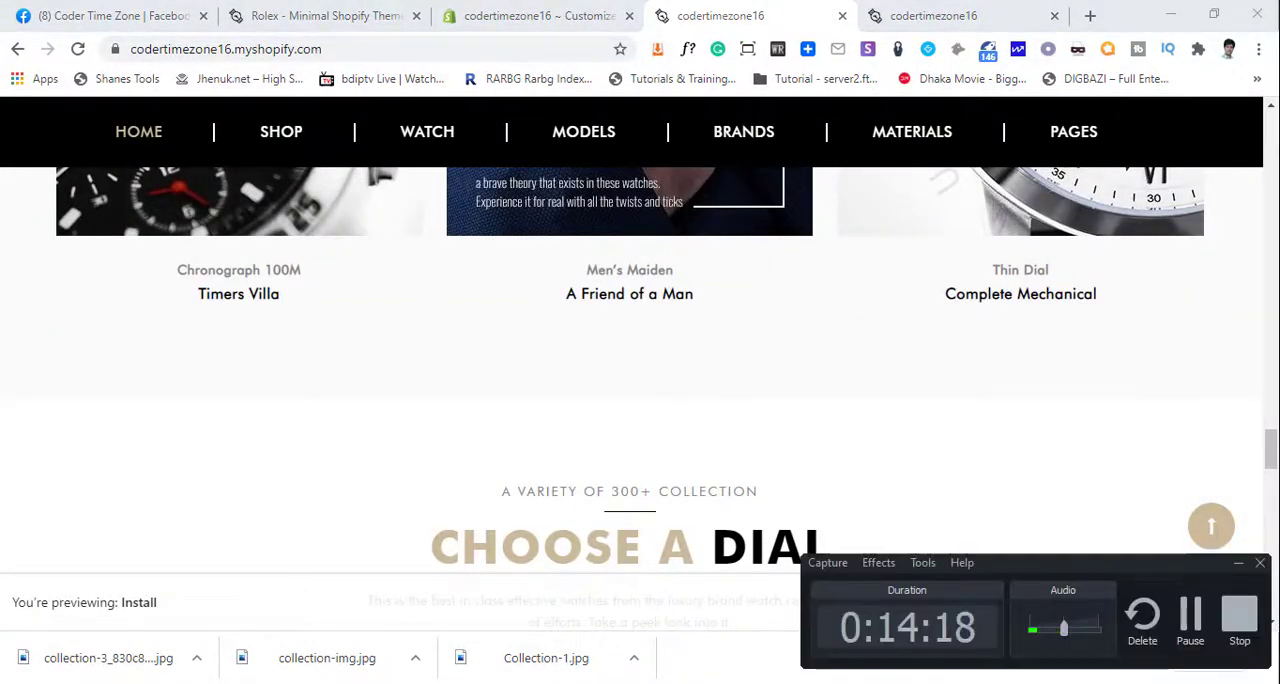
key("alt+Tab")
key("alt+Tab")
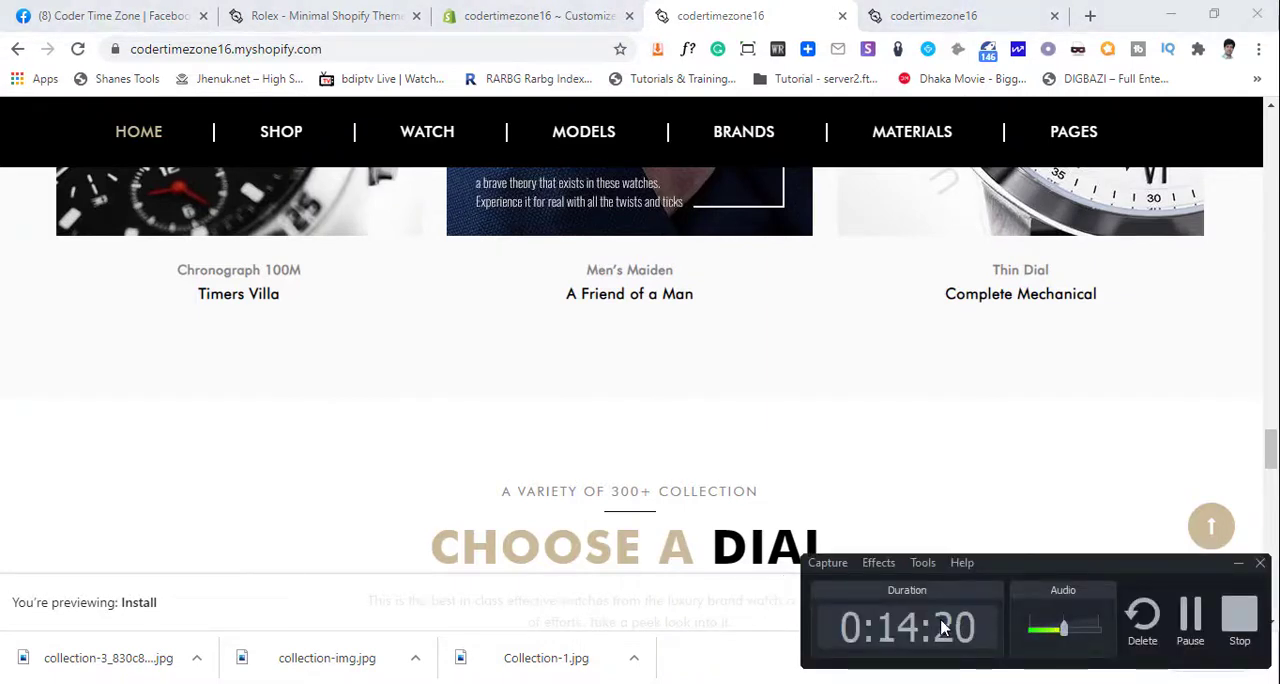